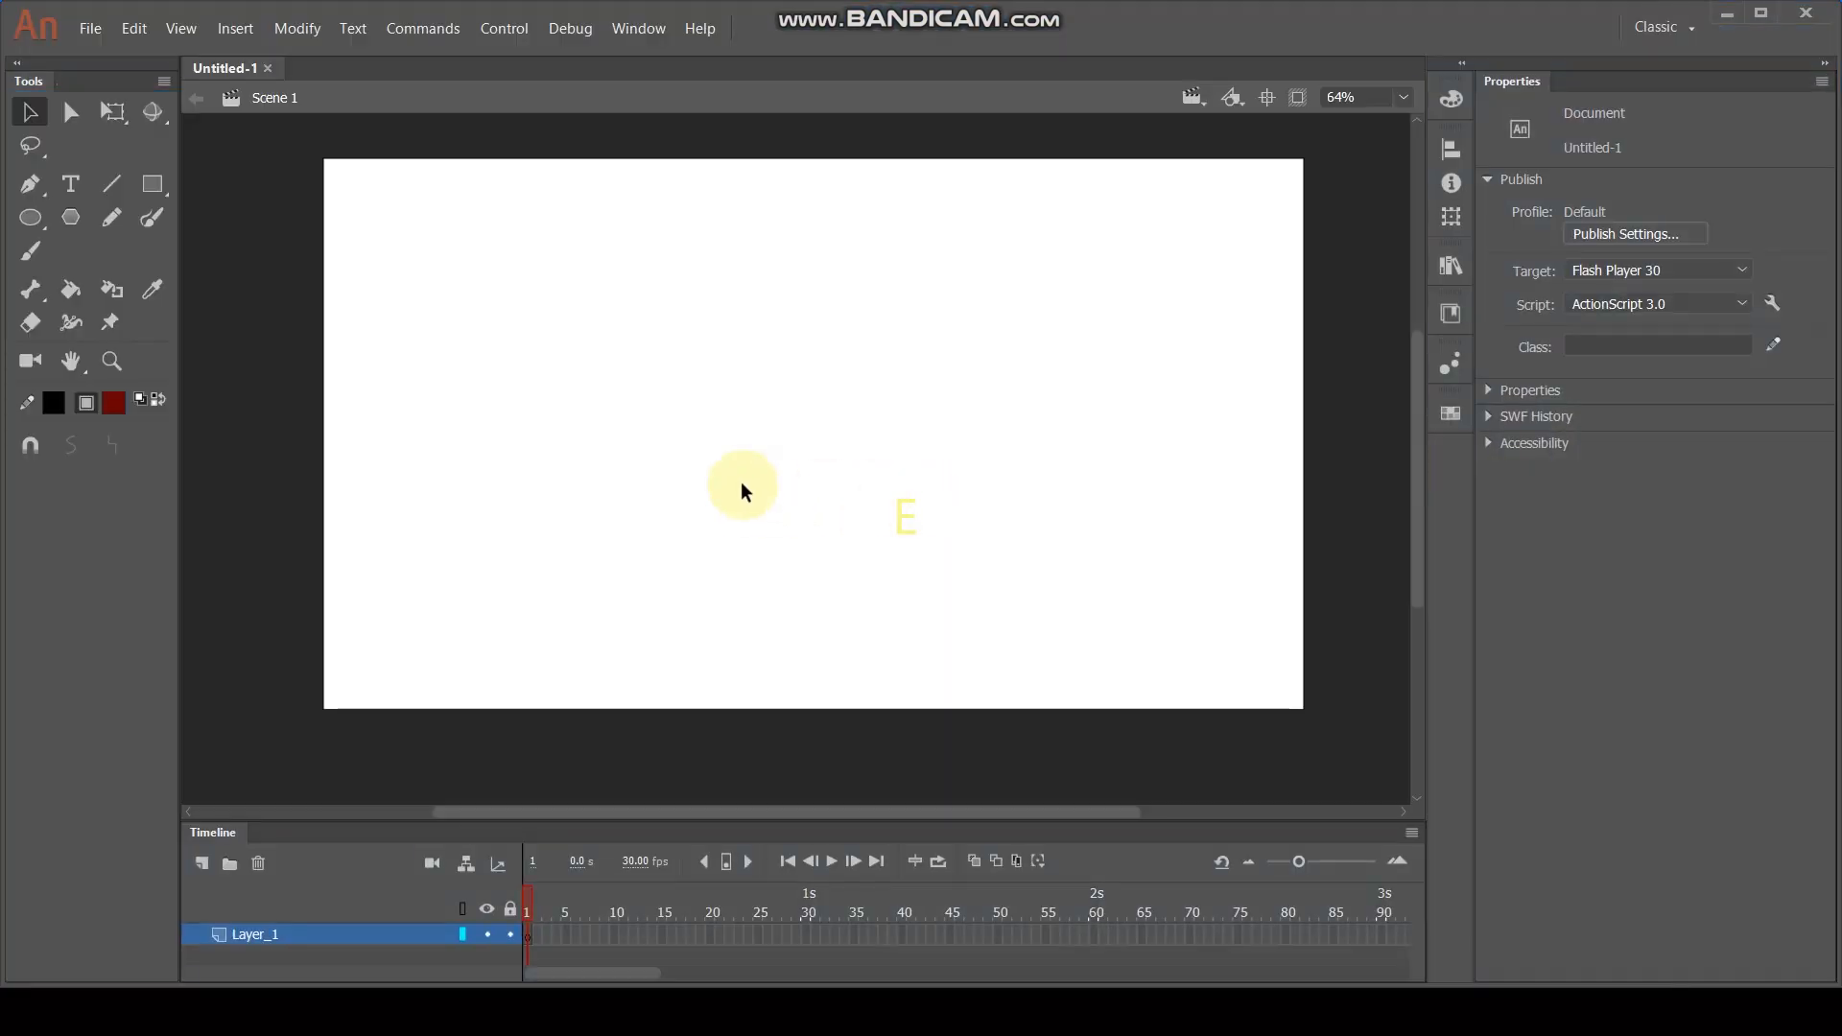
# Draw a dark red circle about 279 px in diameter on the stage and delete its black outline
pyautogui.press('space')
pyautogui.moveTo(856, 413)
pyautogui.mouseDown()
pyautogui.moveTo(809, 391)
pyautogui.moveTo(843, 387)
pyautogui.mouseUp()
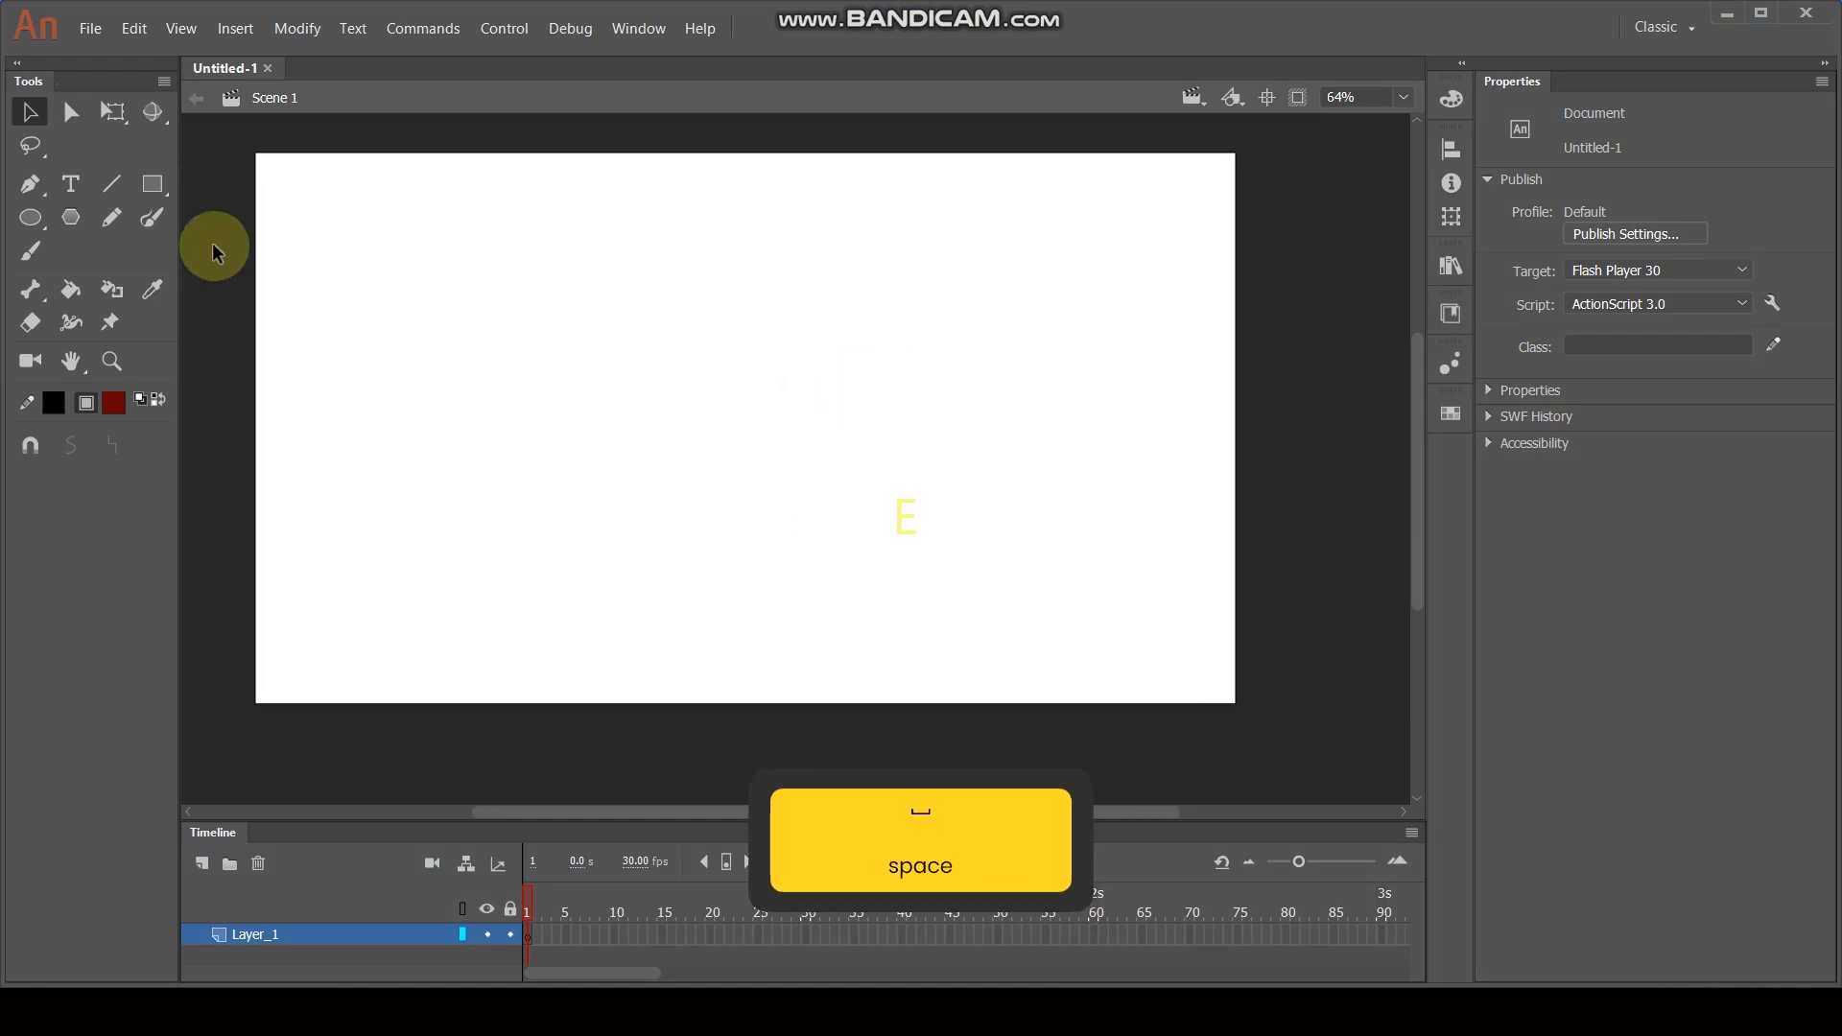
pyautogui.click(31, 218)
pyautogui.moveTo(650, 363); pyautogui.dragTo(757, 470)
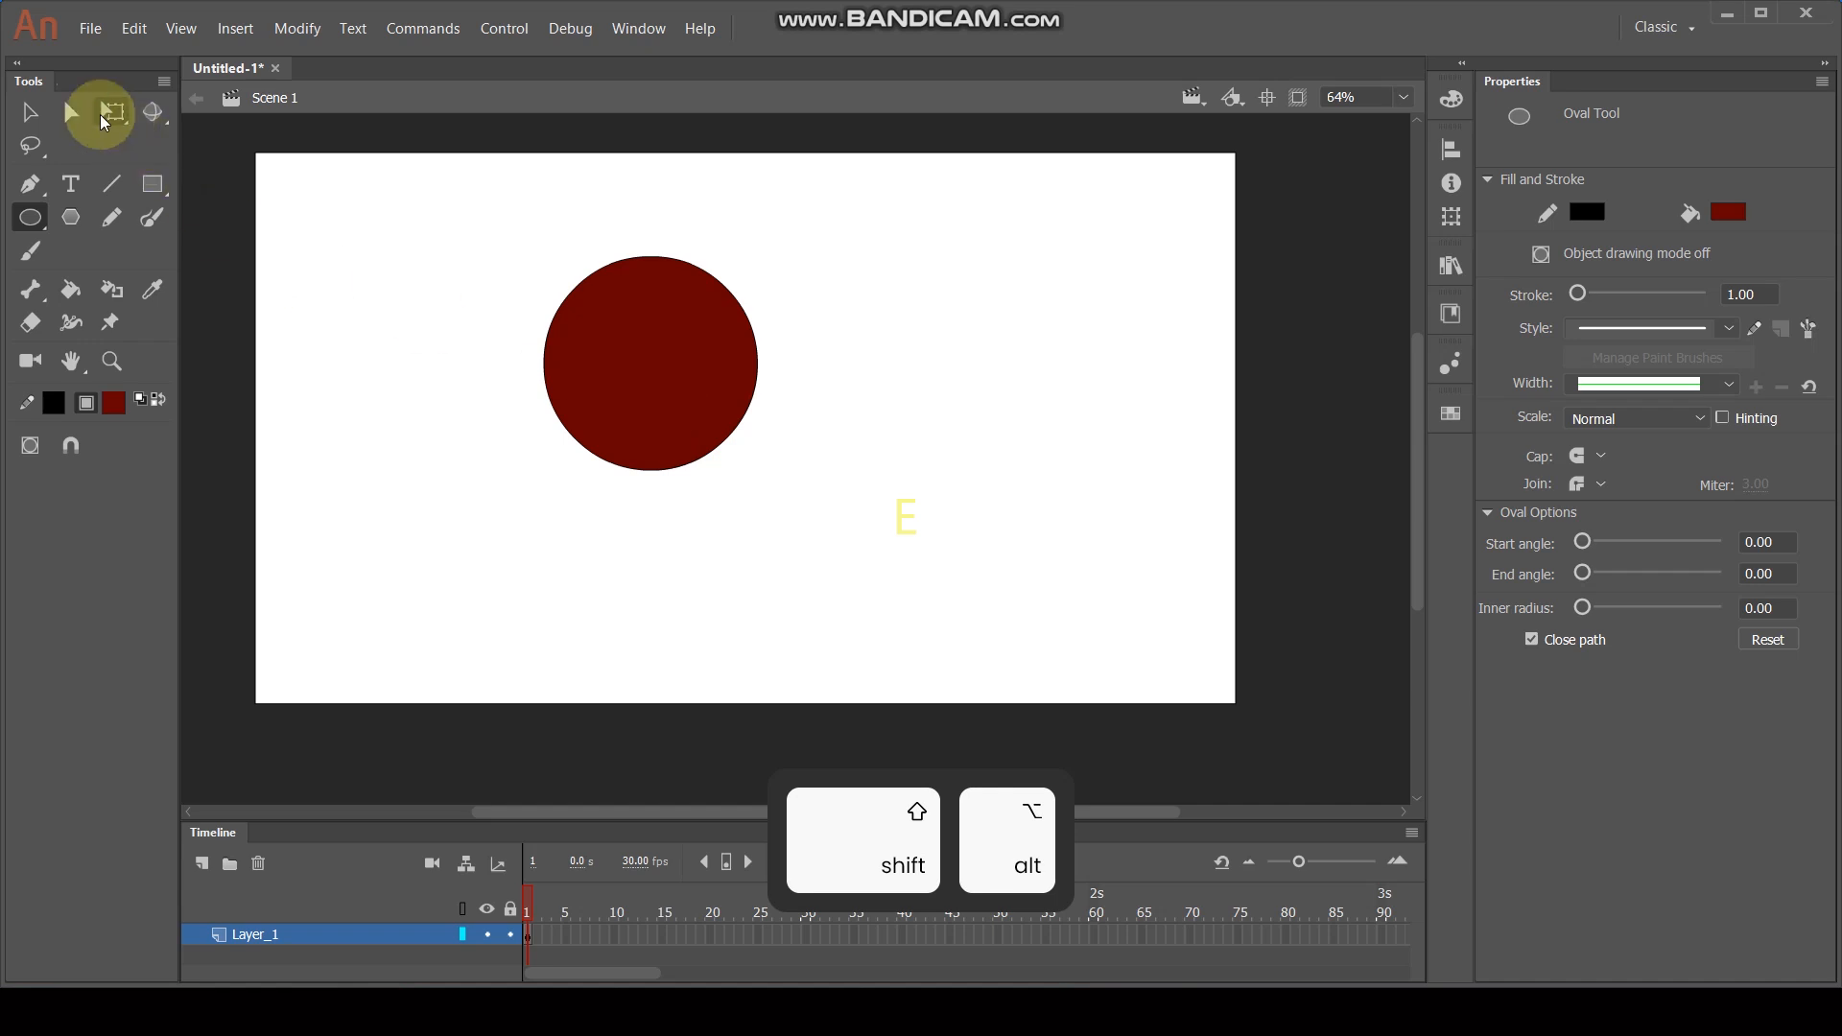
pyautogui.click(26, 116)
pyautogui.click(623, 265)
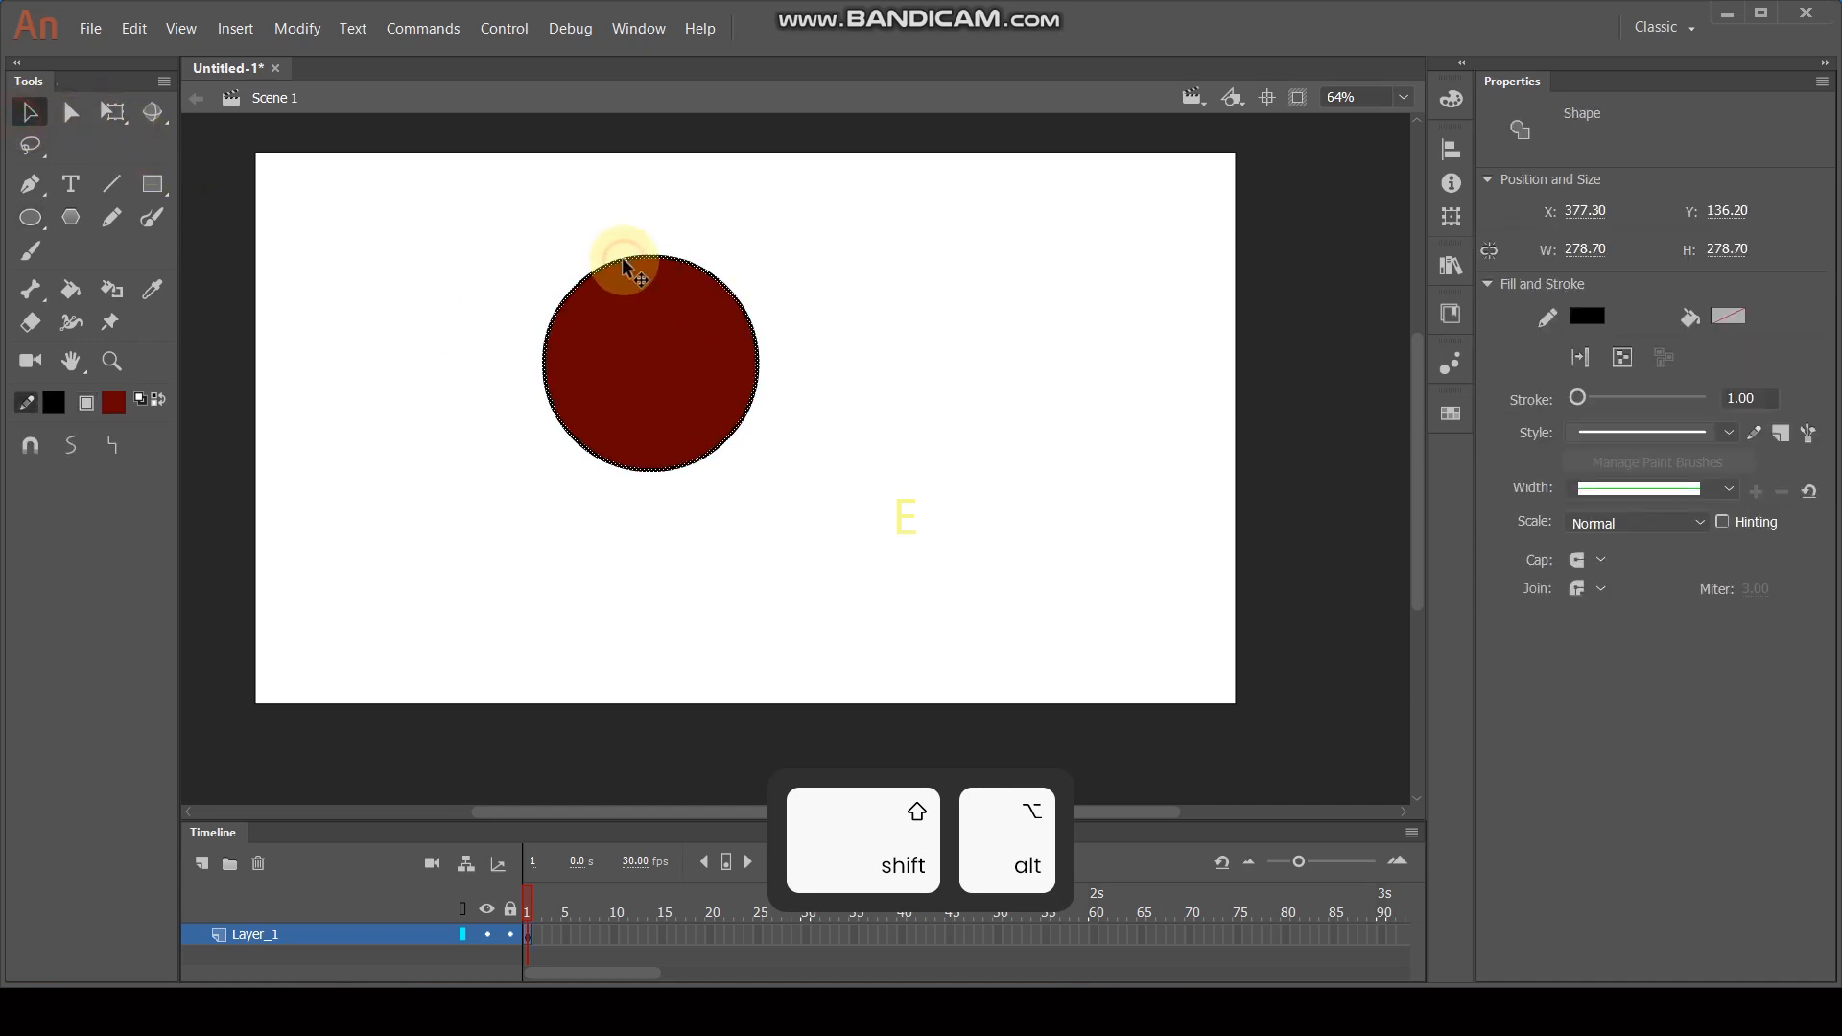
pyautogui.press('Delete')
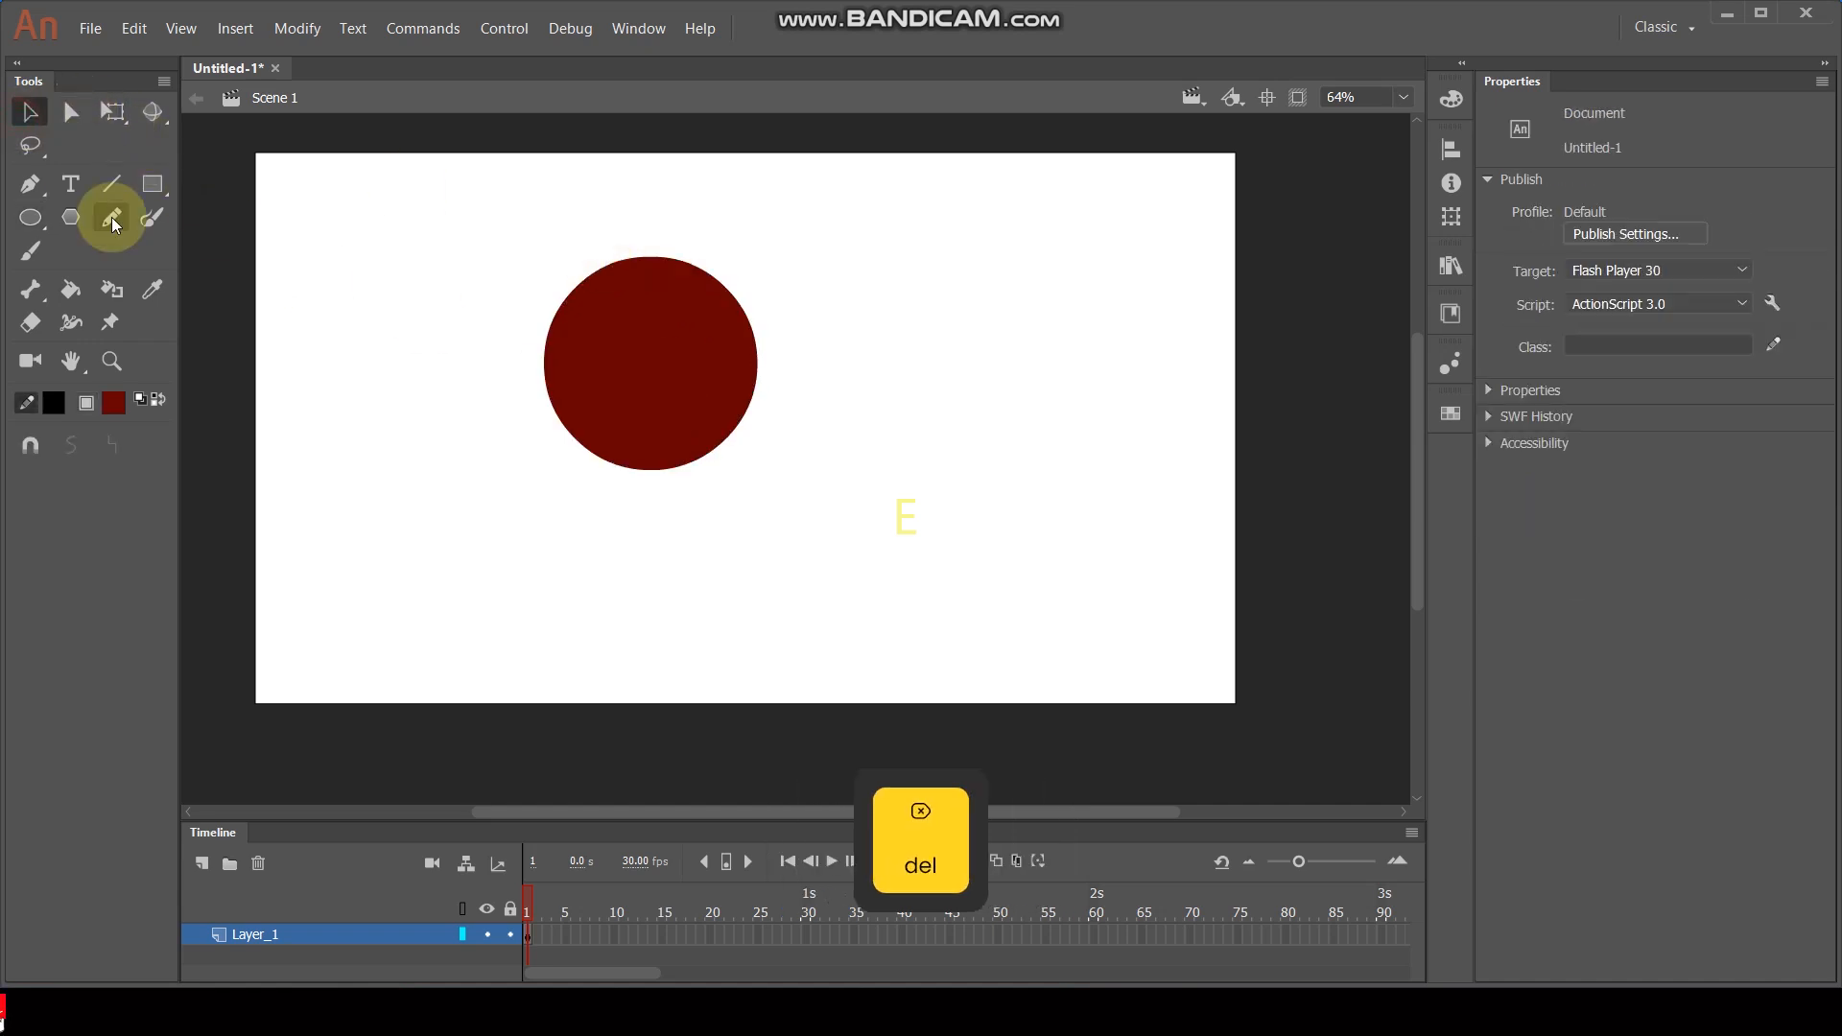
# Sketch curved rose-petal lines inside the circle using the Paint Brush tool with a bright red stroke
pyautogui.click(157, 218)
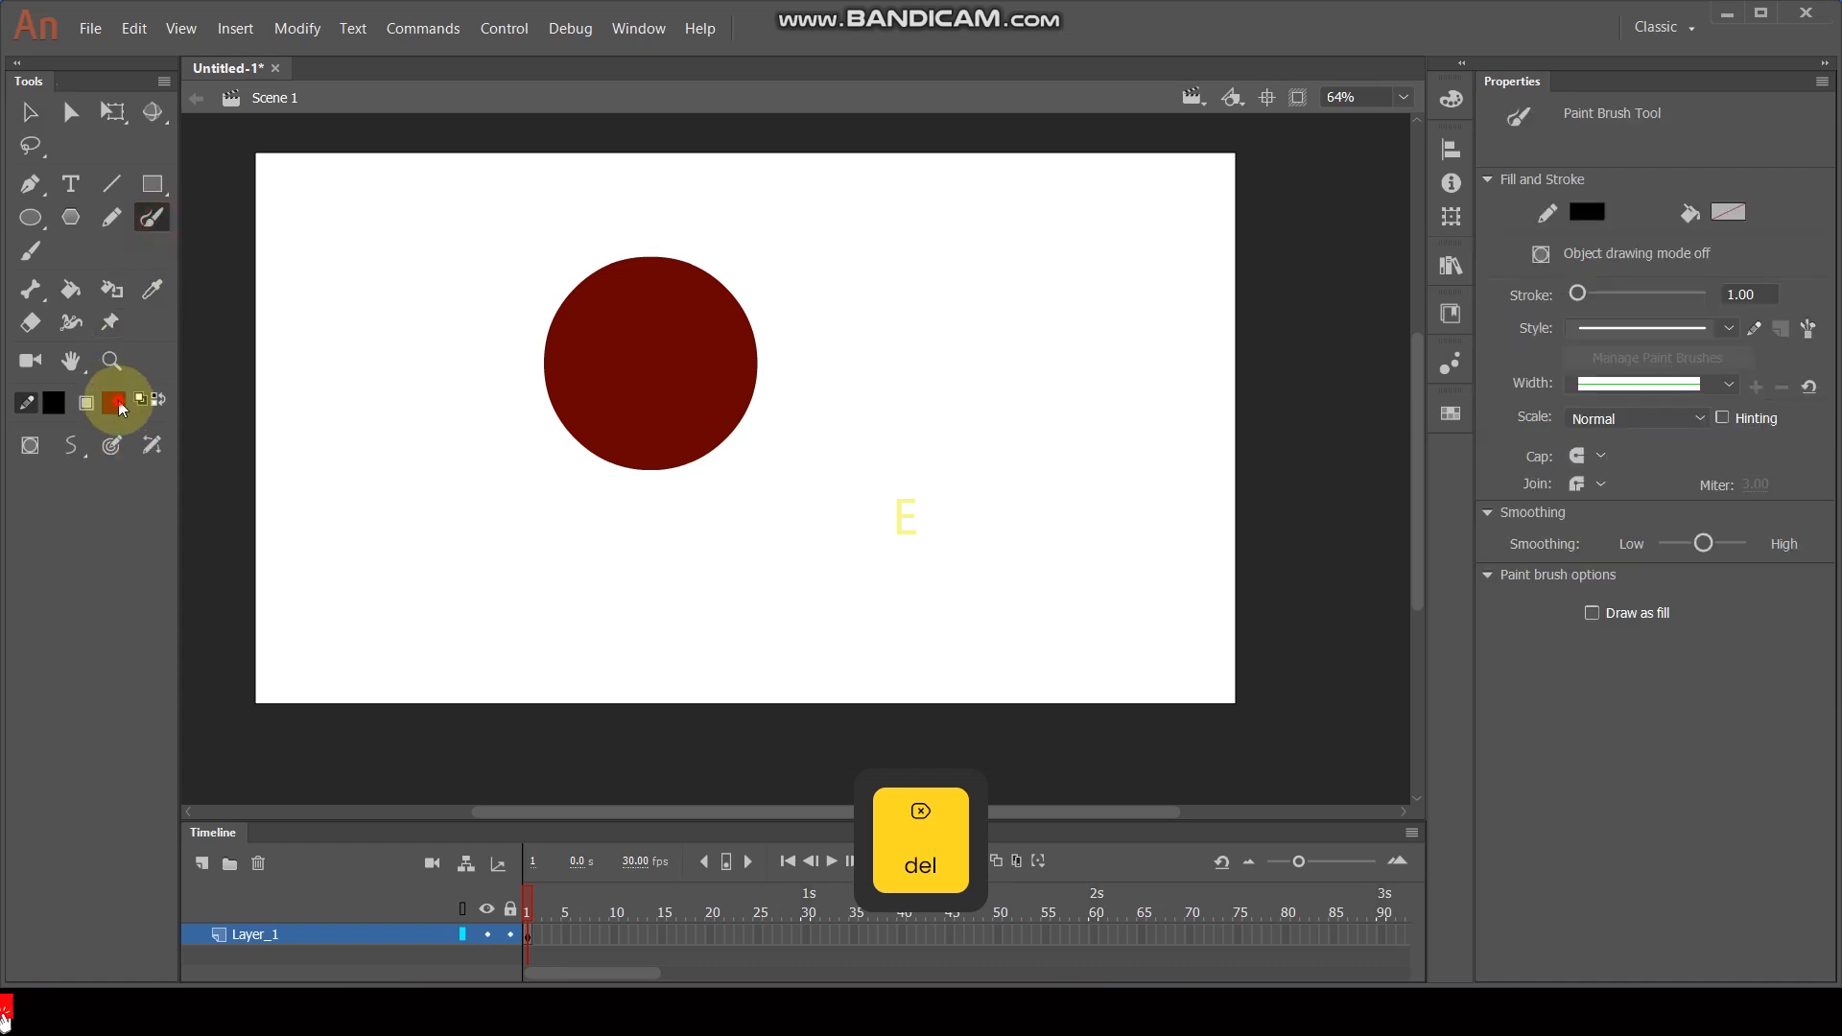
pyautogui.click(119, 403)
pyautogui.click(204, 582)
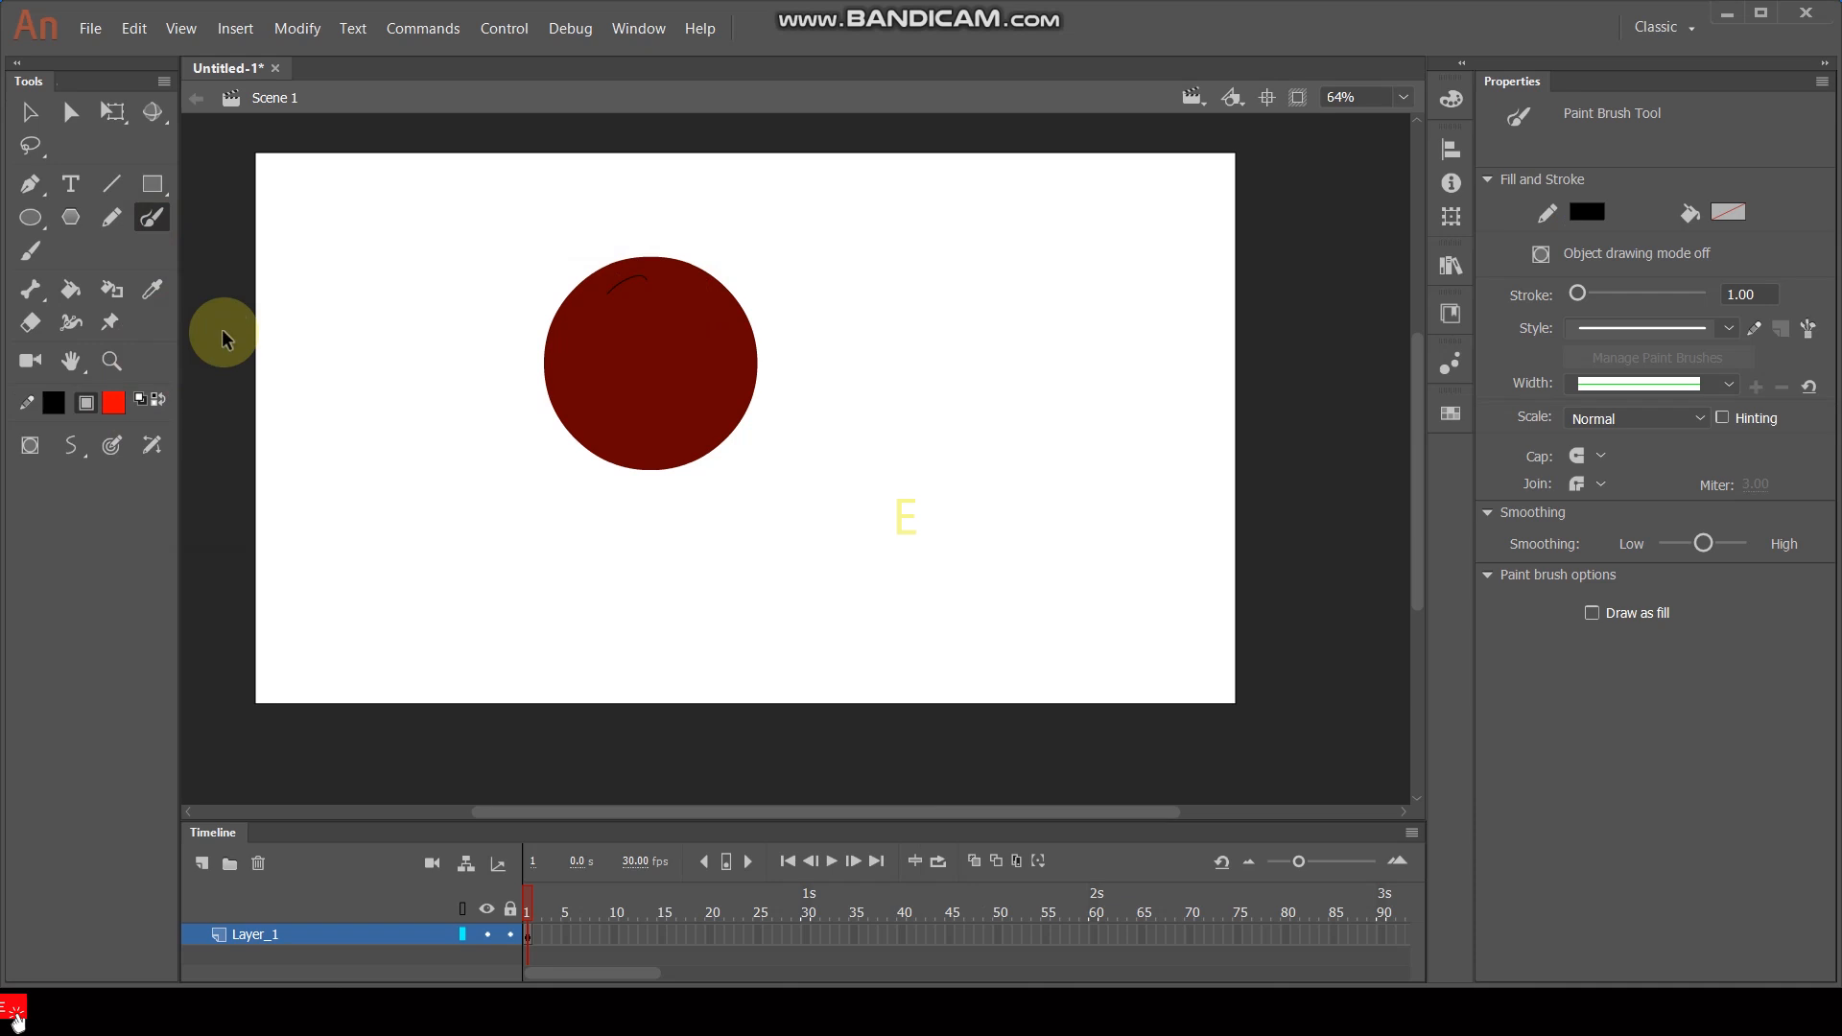
pyautogui.hotkey('ctrl', 'z')
pyautogui.click(55, 405)
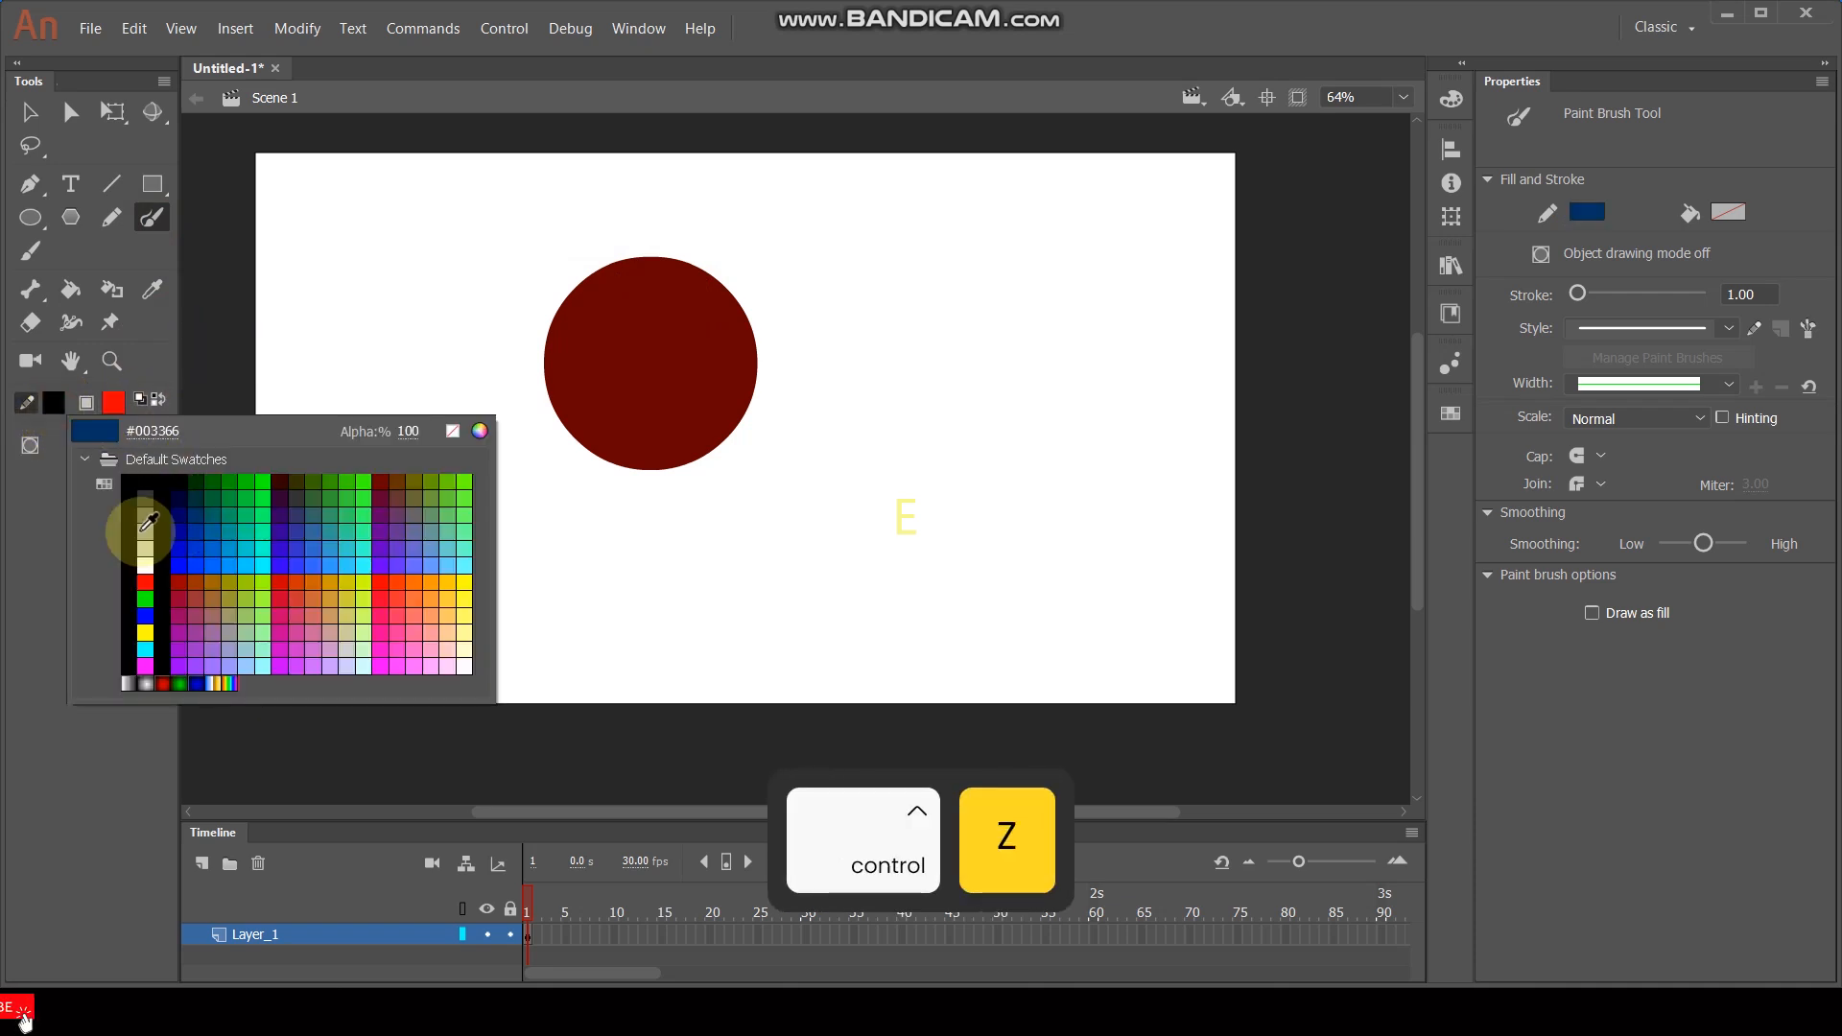
pyautogui.click(141, 582)
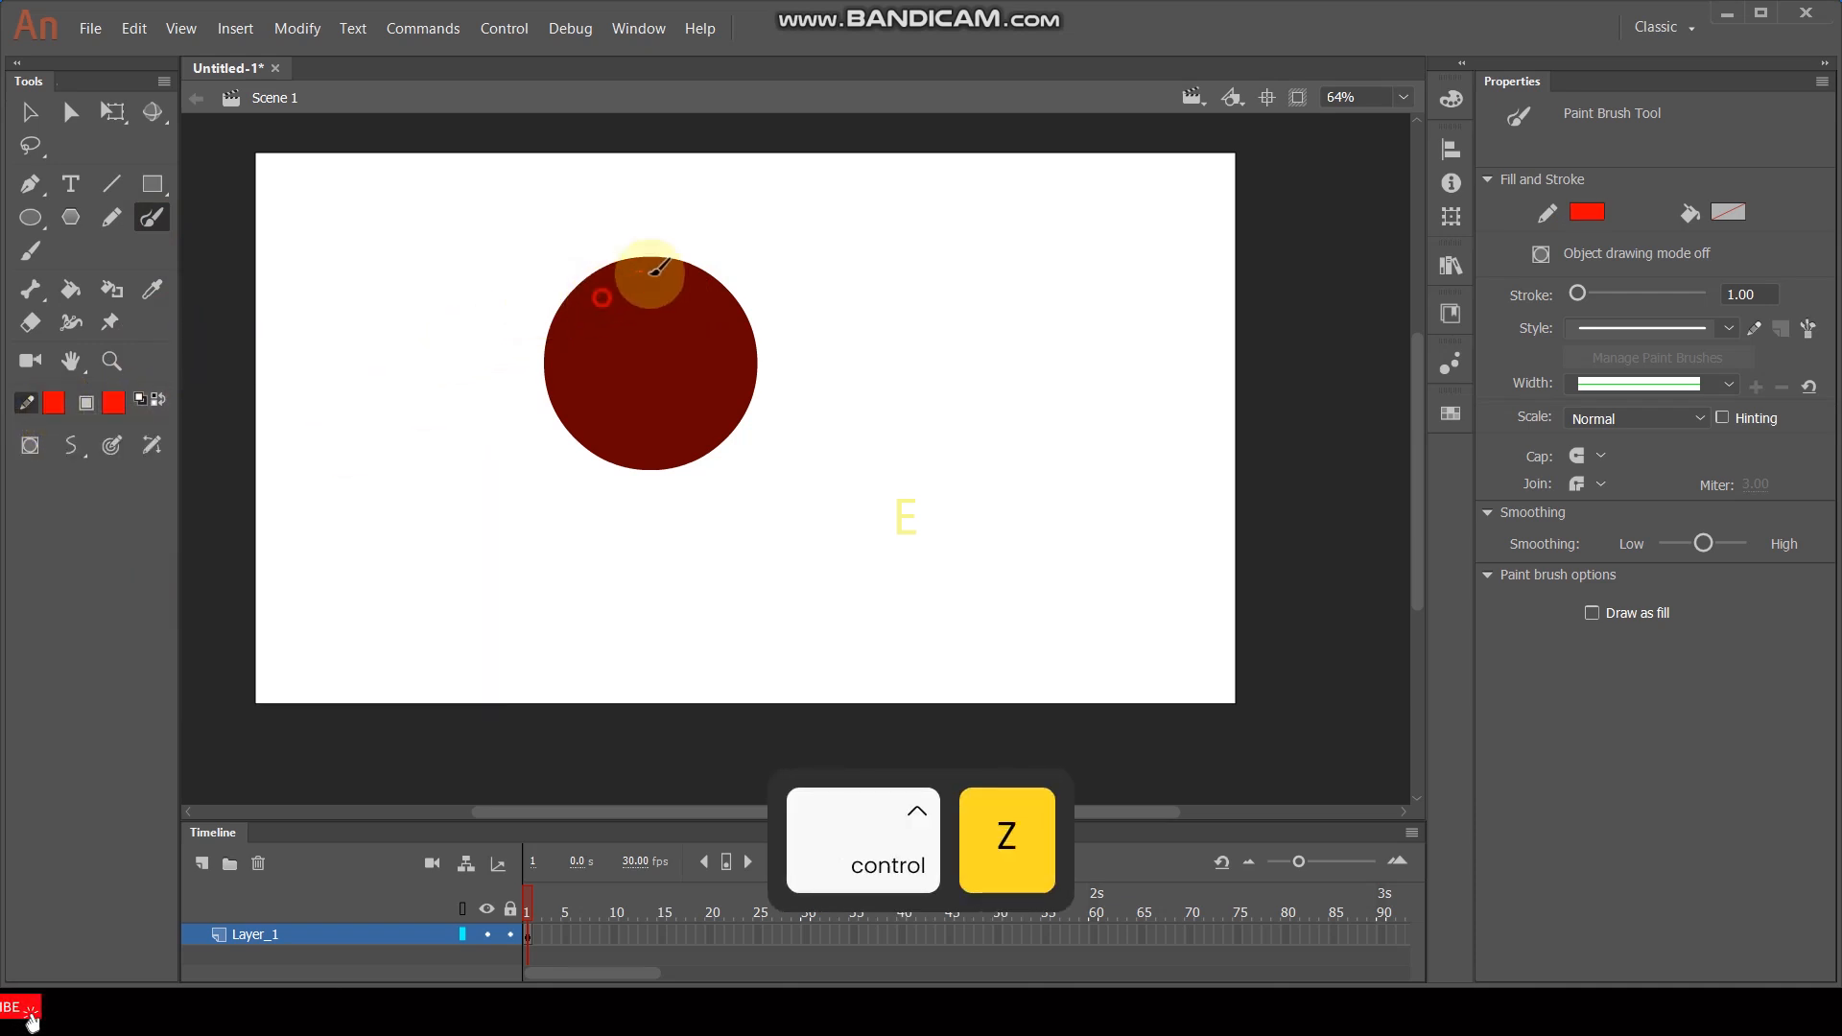
pyautogui.moveTo(651, 274); pyautogui.dragTo(648, 272)
pyautogui.moveTo(631, 346)
pyautogui.mouseDown()
pyautogui.moveTo(713, 380)
pyautogui.moveTo(670, 442)
pyautogui.mouseUp()
pyautogui.moveTo(574, 368); pyautogui.dragTo(597, 420)
pyautogui.click(565, 364)
pyautogui.moveTo(633, 299)
pyautogui.mouseDown()
pyautogui.moveTo(699, 297)
pyautogui.moveTo(669, 308)
pyautogui.moveTo(726, 324)
pyautogui.moveTo(731, 348)
pyautogui.moveTo(651, 348)
pyautogui.moveTo(677, 377)
pyautogui.moveTo(686, 355)
pyautogui.moveTo(669, 409)
pyautogui.moveTo(617, 355)
pyautogui.moveTo(655, 390)
pyautogui.mouseUp()
# Add more bright red petal curves around the centre and along the edges of the rose
pyautogui.scroll(5, 623, 380)
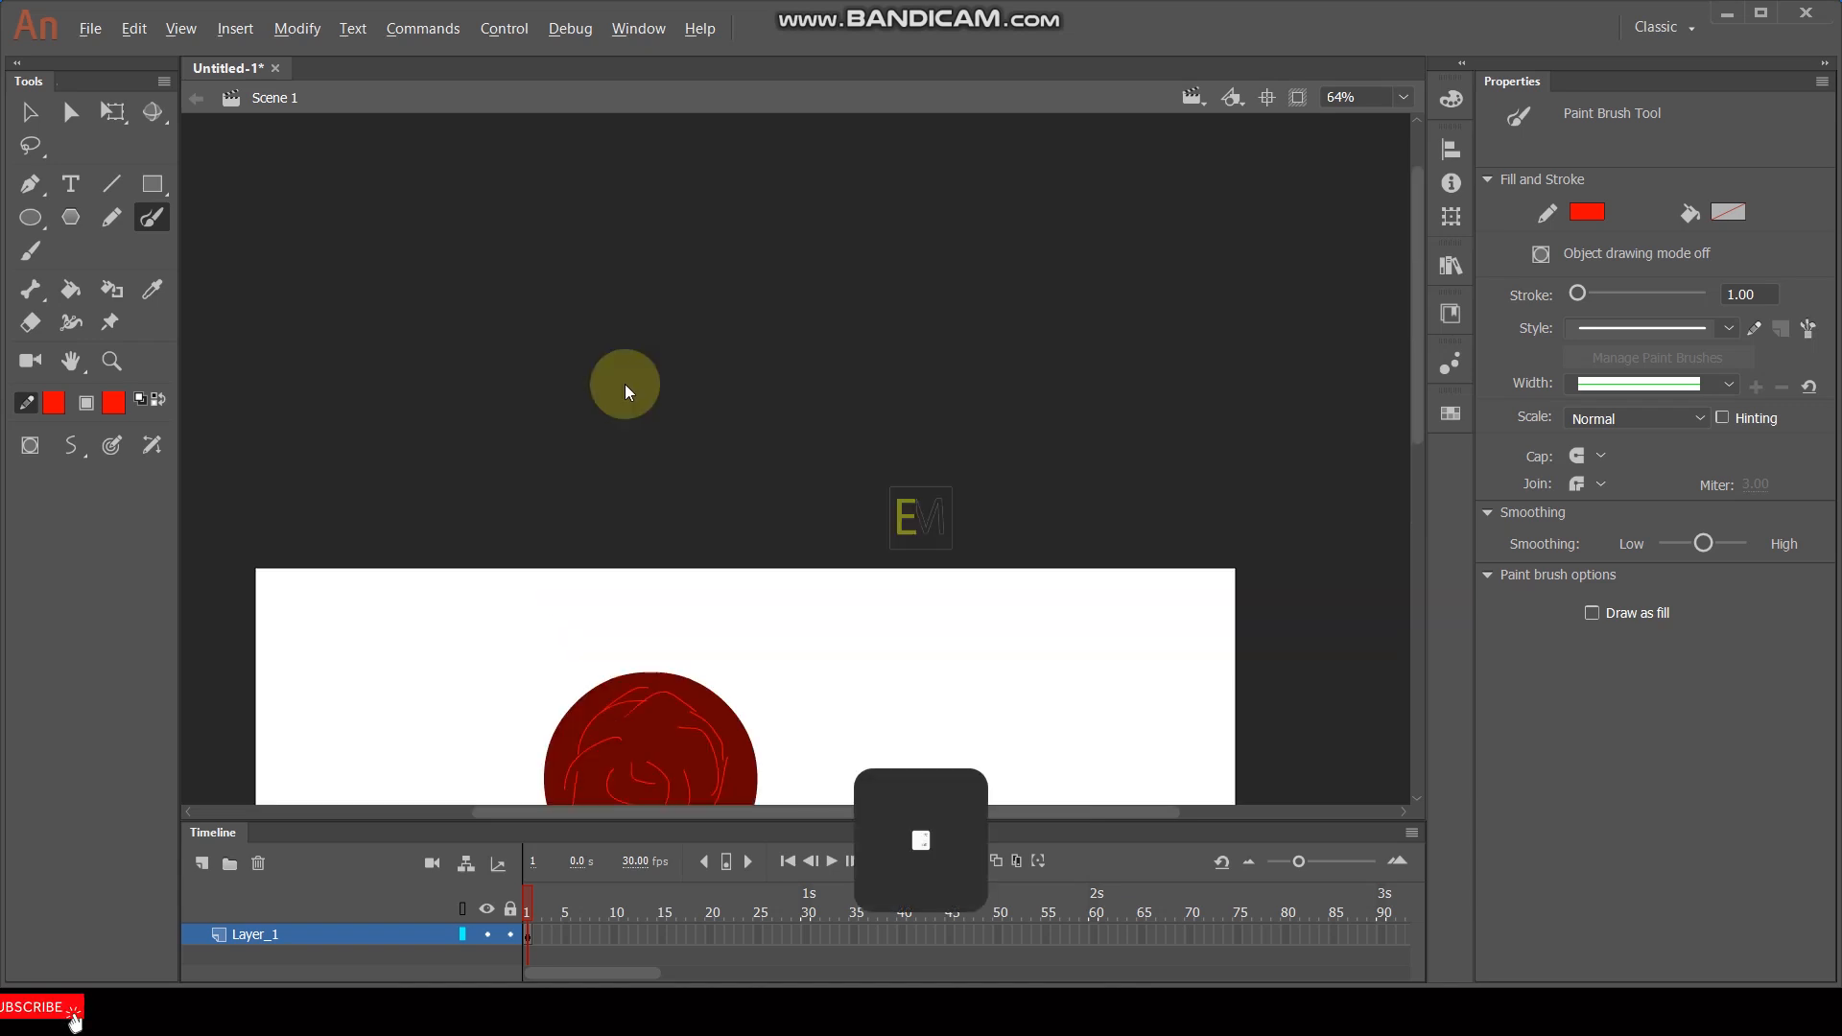
pyautogui.scroll(-5, 623, 380)
pyautogui.scroll(1, 633, 485)
pyautogui.scroll(1, 633, 485)
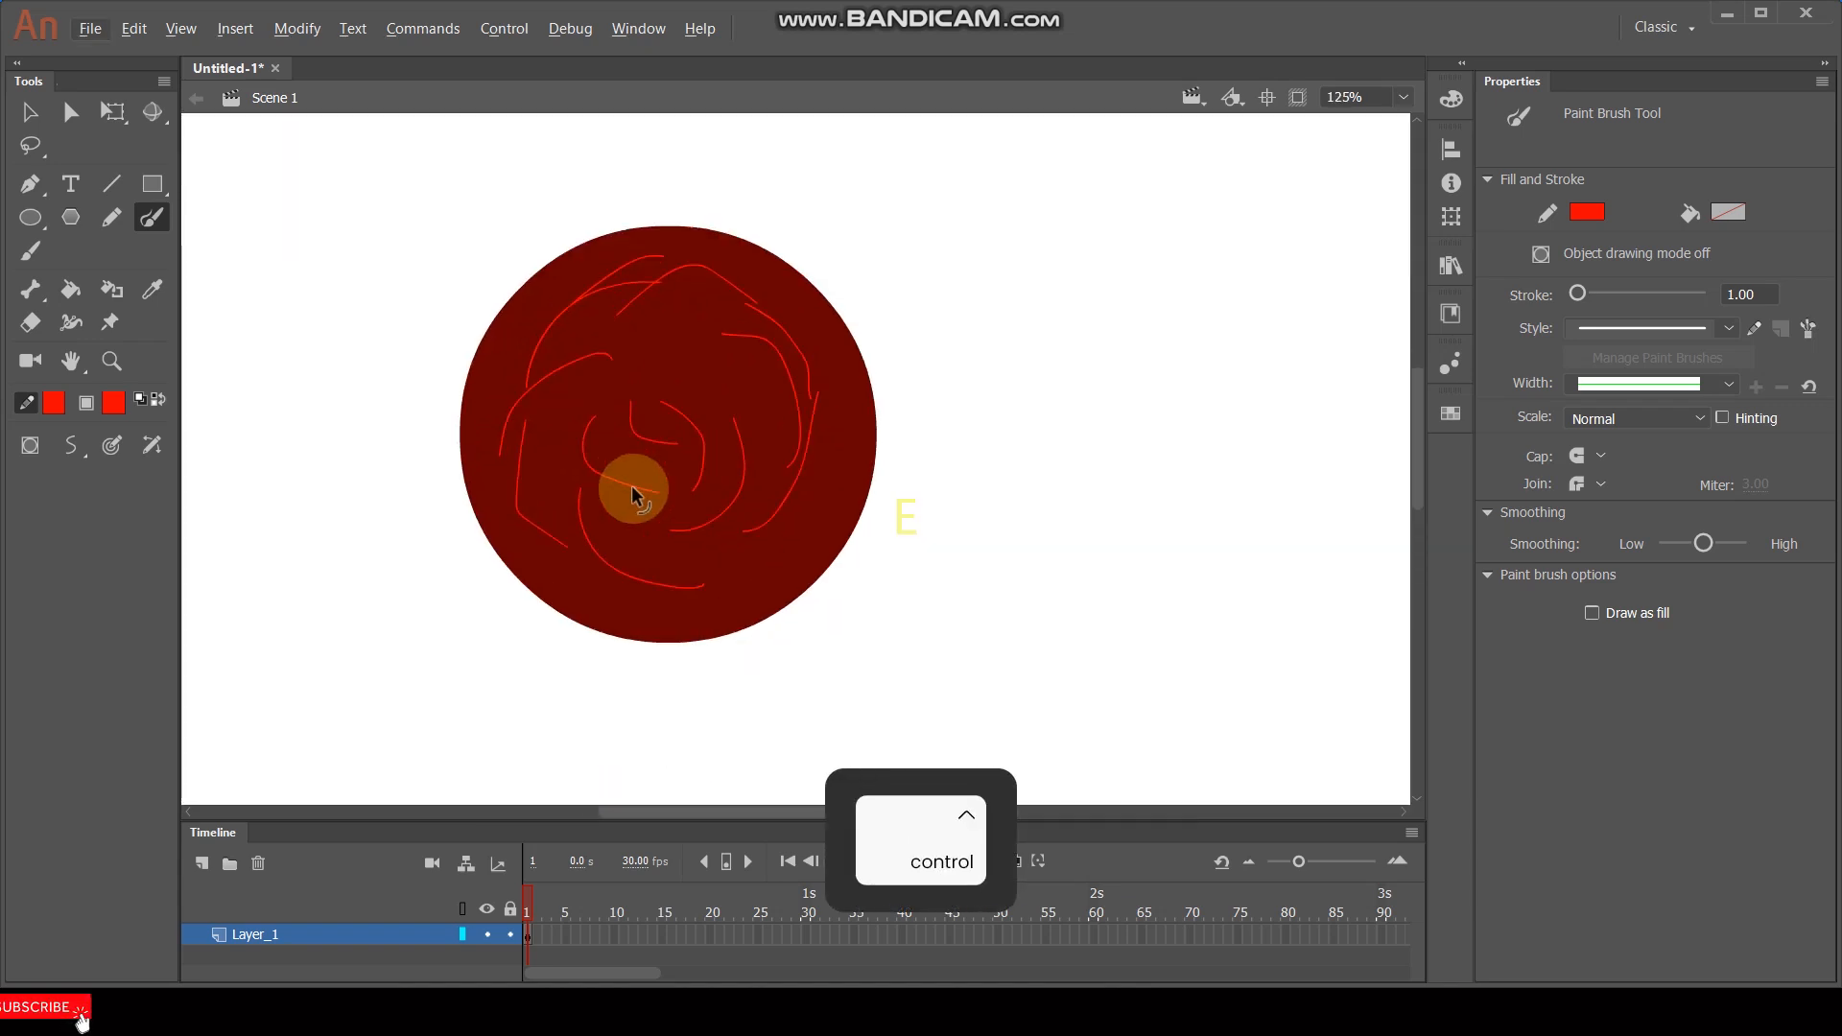
pyautogui.moveTo(628, 371)
pyautogui.mouseDown()
pyautogui.moveTo(700, 368)
pyautogui.moveTo(643, 331)
pyautogui.moveTo(725, 357)
pyautogui.moveTo(786, 405)
pyautogui.moveTo(789, 337)
pyautogui.moveTo(779, 464)
pyautogui.moveTo(826, 419)
pyautogui.moveTo(795, 550)
pyautogui.moveTo(780, 530)
pyautogui.moveTo(650, 596)
pyautogui.mouseUp()
pyautogui.press('Return')
pyautogui.moveTo(509, 384)
pyautogui.mouseDown()
pyautogui.moveTo(597, 330)
pyautogui.moveTo(572, 332)
pyautogui.moveTo(576, 305)
pyautogui.moveTo(682, 279)
pyautogui.moveTo(688, 261)
pyautogui.moveTo(784, 292)
pyautogui.moveTo(847, 436)
pyautogui.moveTo(812, 507)
pyautogui.mouseUp()
pyautogui.moveTo(488, 461); pyautogui.dragTo(566, 553)
# Paint black petal curves between the red ones, from the centre of the rose to its rim
pyautogui.click(55, 401)
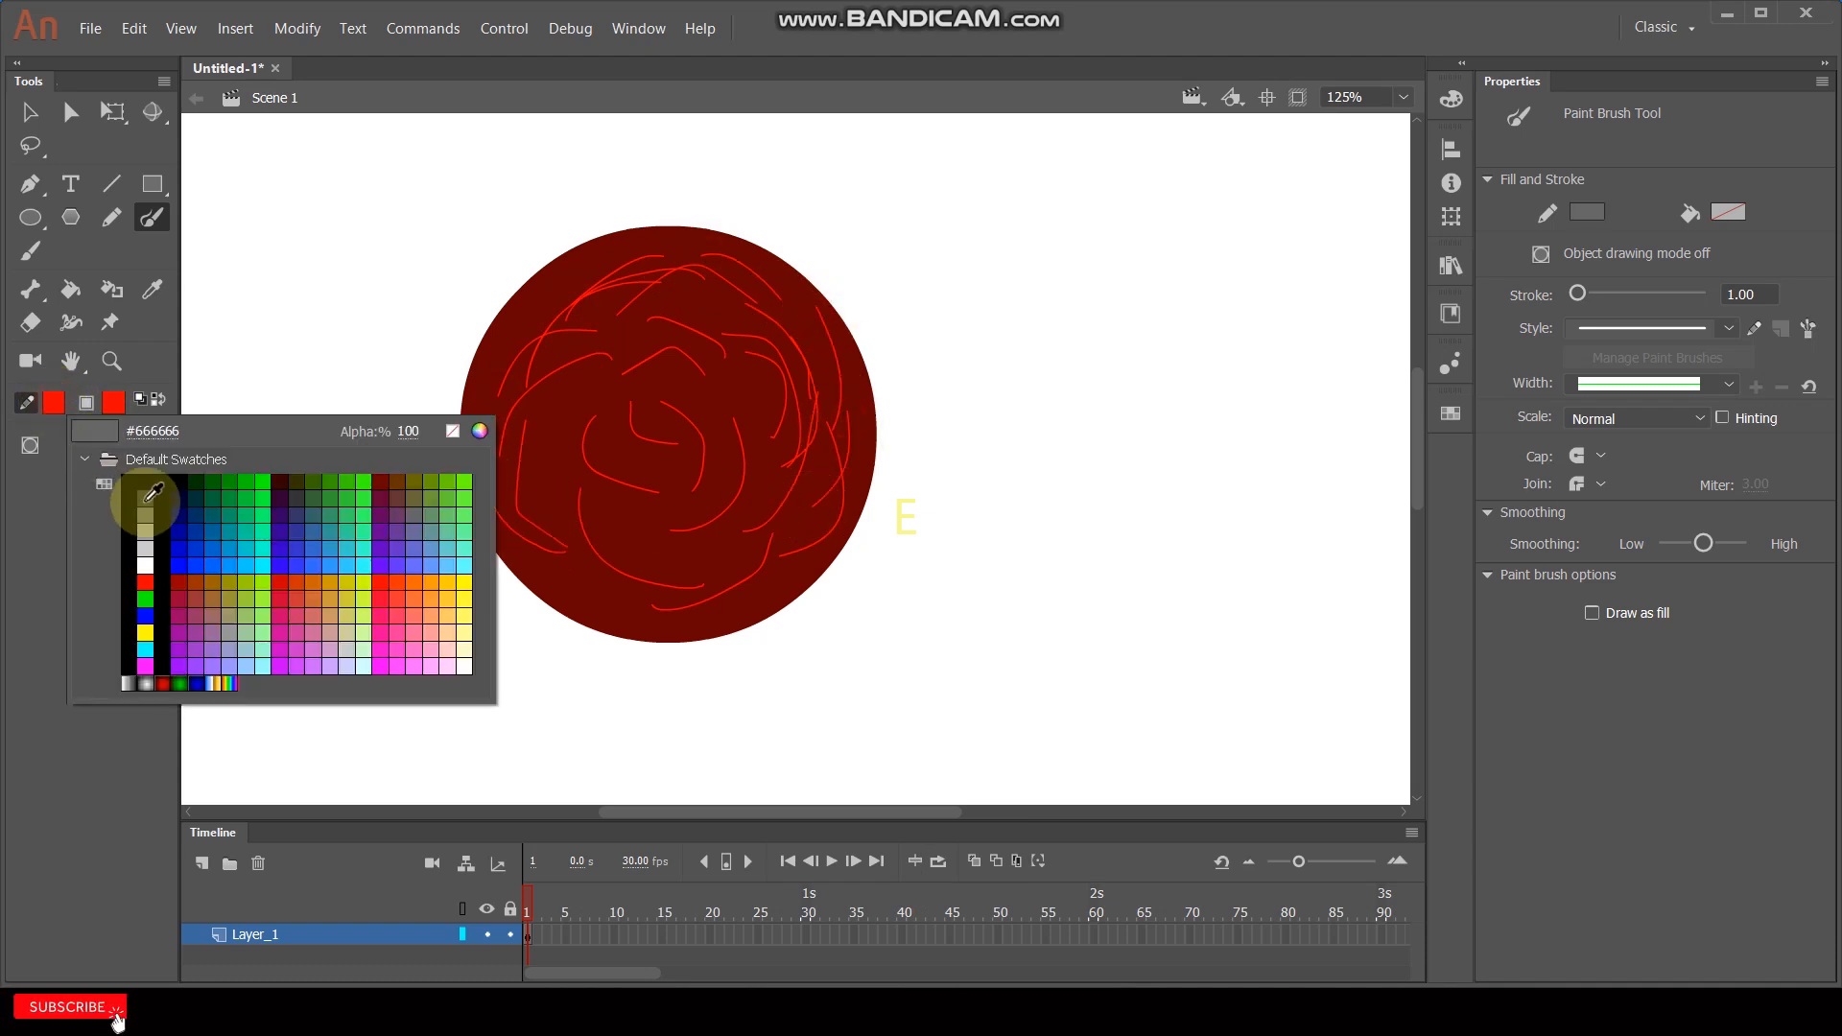
pyautogui.click(150, 476)
pyautogui.moveTo(678, 423)
pyautogui.mouseDown()
pyautogui.moveTo(651, 472)
pyautogui.moveTo(607, 418)
pyautogui.moveTo(741, 411)
pyautogui.moveTo(721, 418)
pyautogui.moveTo(712, 360)
pyautogui.moveTo(802, 441)
pyautogui.moveTo(642, 395)
pyautogui.moveTo(646, 357)
pyautogui.moveTo(728, 360)
pyautogui.moveTo(566, 397)
pyautogui.moveTo(610, 336)
pyautogui.moveTo(656, 340)
pyautogui.moveTo(590, 334)
pyautogui.moveTo(589, 303)
pyautogui.moveTo(553, 409)
pyautogui.mouseUp()
pyautogui.moveTo(542, 285)
pyautogui.mouseDown()
pyautogui.moveTo(502, 460)
pyautogui.moveTo(519, 453)
pyautogui.mouseUp()
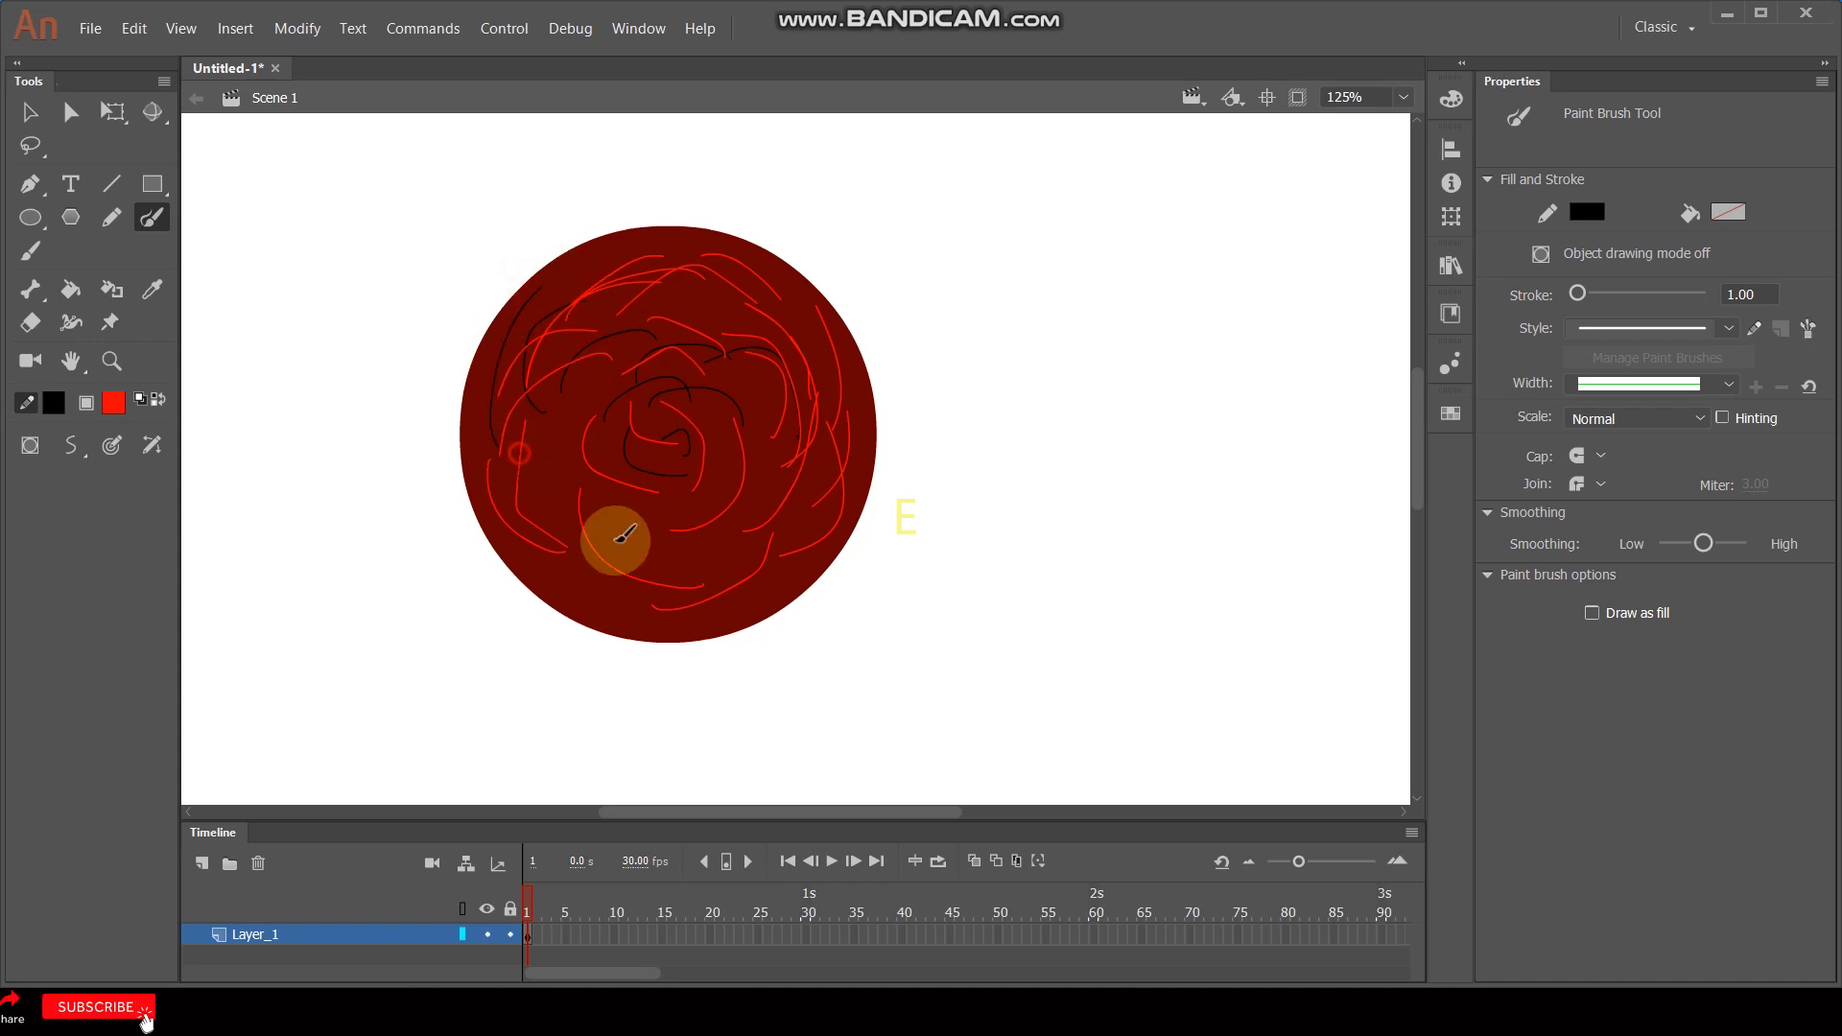
pyautogui.moveTo(564, 542)
pyautogui.mouseDown()
pyautogui.moveTo(724, 569)
pyautogui.moveTo(621, 605)
pyautogui.moveTo(741, 582)
pyautogui.moveTo(667, 559)
pyautogui.moveTo(774, 483)
pyautogui.moveTo(759, 399)
pyautogui.moveTo(784, 457)
pyautogui.mouseUp()
pyautogui.moveTo(703, 291)
pyautogui.mouseDown()
pyautogui.moveTo(792, 343)
pyautogui.moveTo(804, 382)
pyautogui.mouseUp()
pyautogui.moveTo(772, 286)
pyautogui.mouseDown()
pyautogui.moveTo(833, 384)
pyautogui.moveTo(856, 382)
pyautogui.moveTo(828, 461)
pyautogui.mouseUp()
# Paint white (#FFFFFF) highlight curves over the petals across the whole rose
pyautogui.click(63, 404)
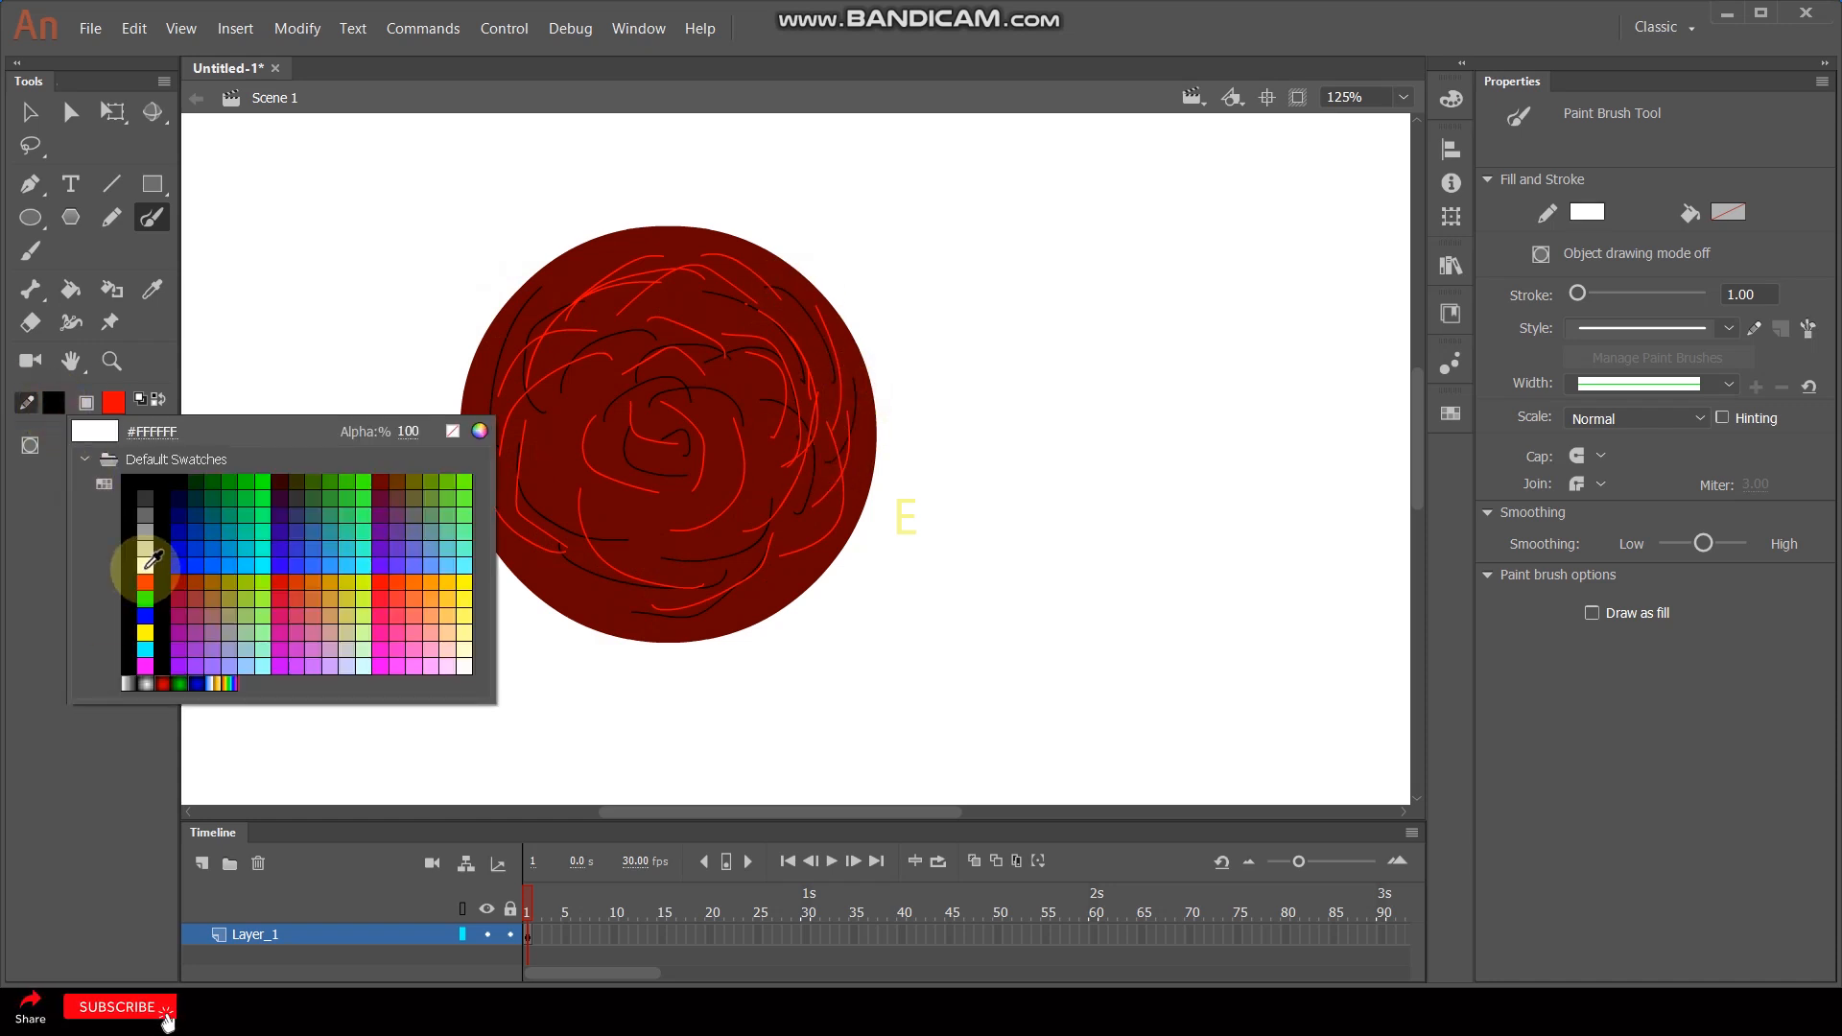
pyautogui.click(130, 566)
pyautogui.moveTo(752, 412); pyautogui.dragTo(735, 496)
pyautogui.moveTo(559, 419)
pyautogui.mouseDown()
pyautogui.moveTo(634, 513)
pyautogui.moveTo(562, 498)
pyautogui.moveTo(632, 564)
pyautogui.moveTo(596, 586)
pyautogui.moveTo(662, 610)
pyautogui.moveTo(683, 541)
pyautogui.moveTo(739, 493)
pyautogui.mouseUp()
pyautogui.moveTo(591, 364); pyautogui.dragTo(715, 340)
pyautogui.moveTo(587, 289)
pyautogui.mouseDown()
pyautogui.moveTo(756, 314)
pyautogui.moveTo(837, 422)
pyautogui.moveTo(791, 554)
pyautogui.mouseUp()
pyautogui.moveTo(576, 475)
pyautogui.mouseDown()
pyautogui.moveTo(514, 313)
pyautogui.moveTo(592, 383)
pyautogui.moveTo(563, 401)
pyautogui.moveTo(577, 438)
pyautogui.mouseUp()
pyautogui.moveTo(550, 346)
pyautogui.mouseDown()
pyautogui.moveTo(685, 319)
pyautogui.moveTo(788, 340)
pyautogui.mouseUp()
pyautogui.moveTo(555, 467); pyautogui.dragTo(611, 590)
pyautogui.moveTo(535, 572)
pyautogui.mouseDown()
pyautogui.moveTo(648, 603)
pyautogui.moveTo(659, 623)
pyautogui.moveTo(766, 532)
pyautogui.moveTo(764, 577)
pyautogui.moveTo(810, 512)
pyautogui.mouseUp()
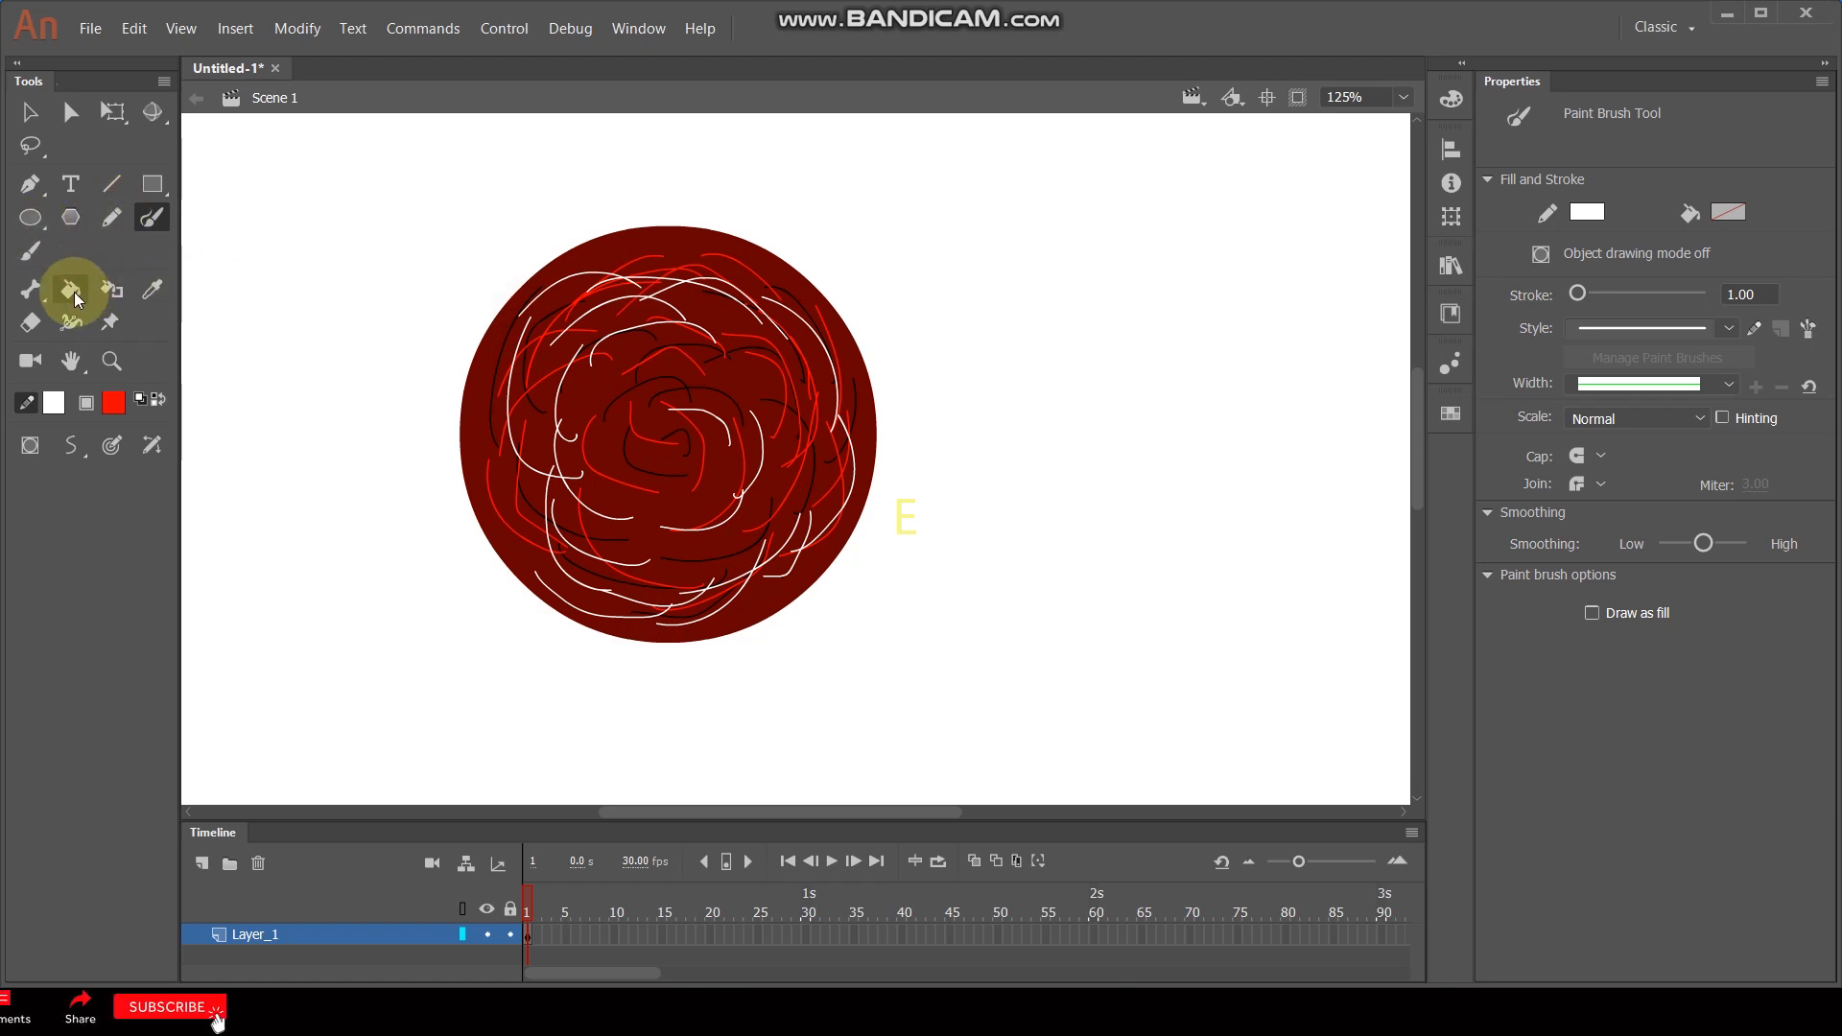
# Erase small round notches all around the circle's rim with the Eraser at size 37 for a scalloped edge
pyautogui.click(31, 324)
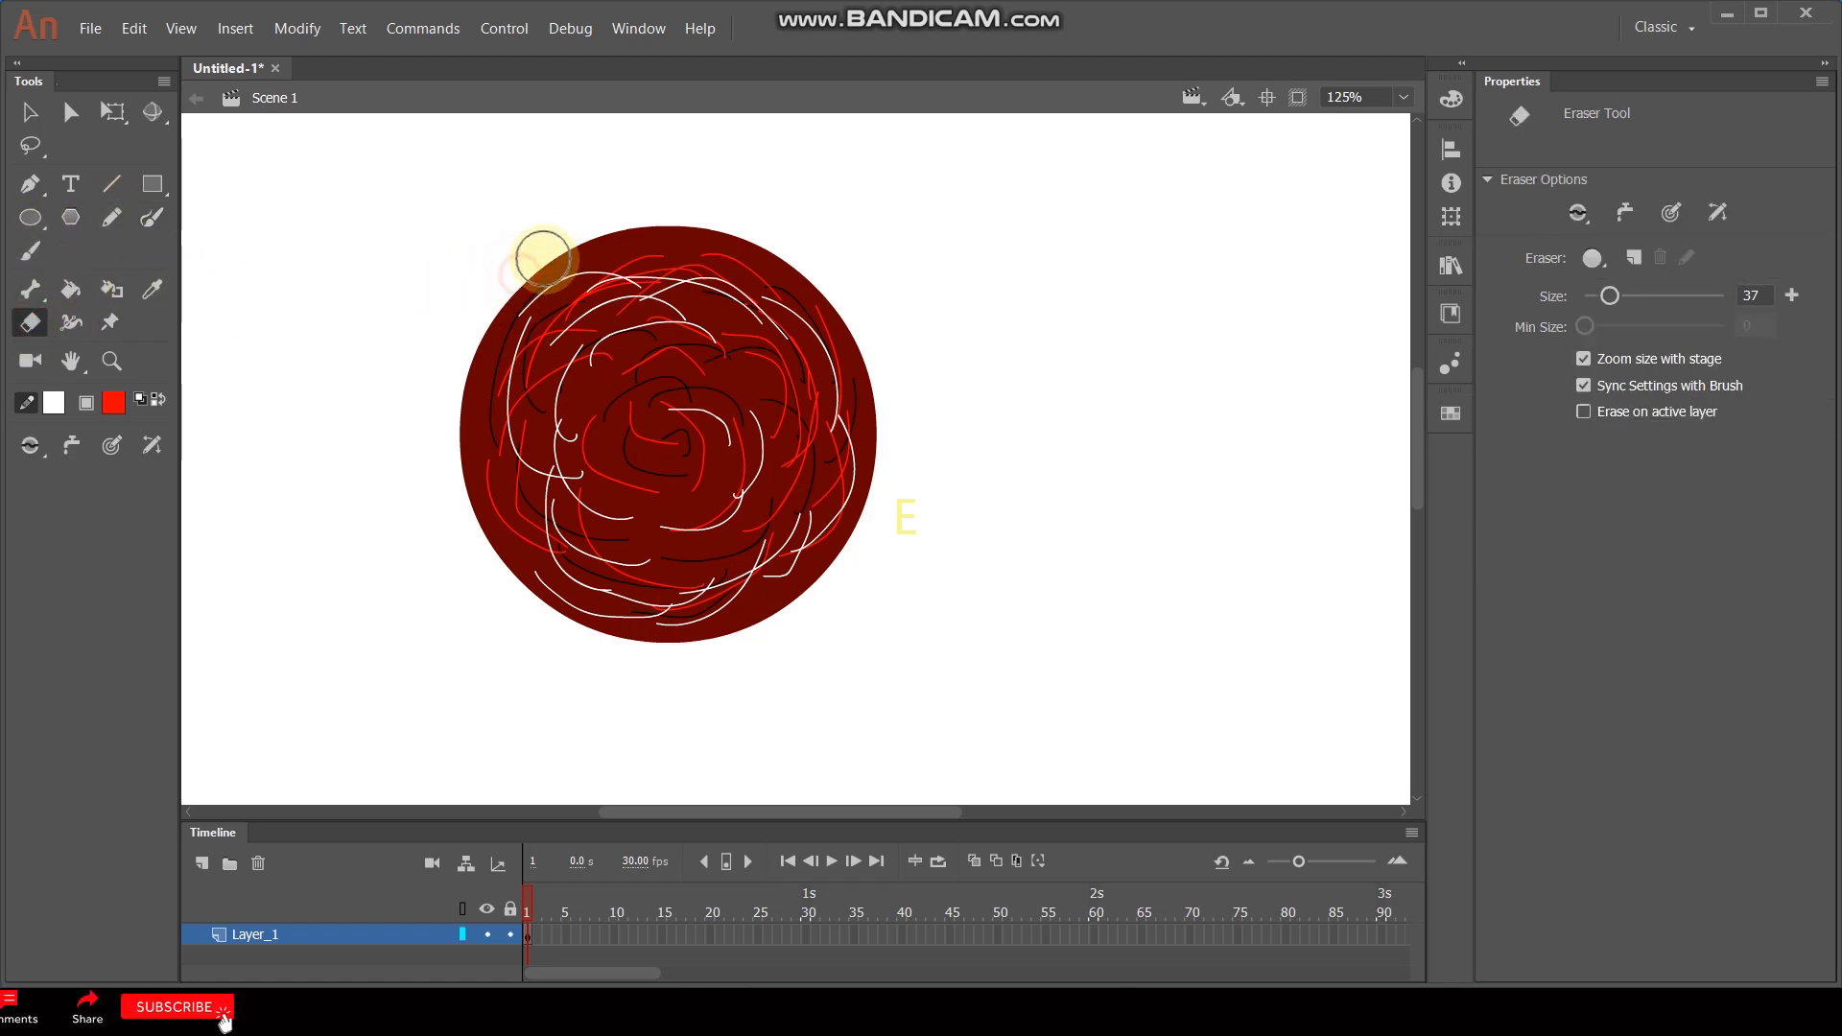
pyautogui.moveTo(641, 220)
pyautogui.mouseDown()
pyautogui.moveTo(802, 251)
pyautogui.moveTo(863, 332)
pyautogui.mouseUp()
pyautogui.moveTo(888, 406); pyautogui.dragTo(877, 516)
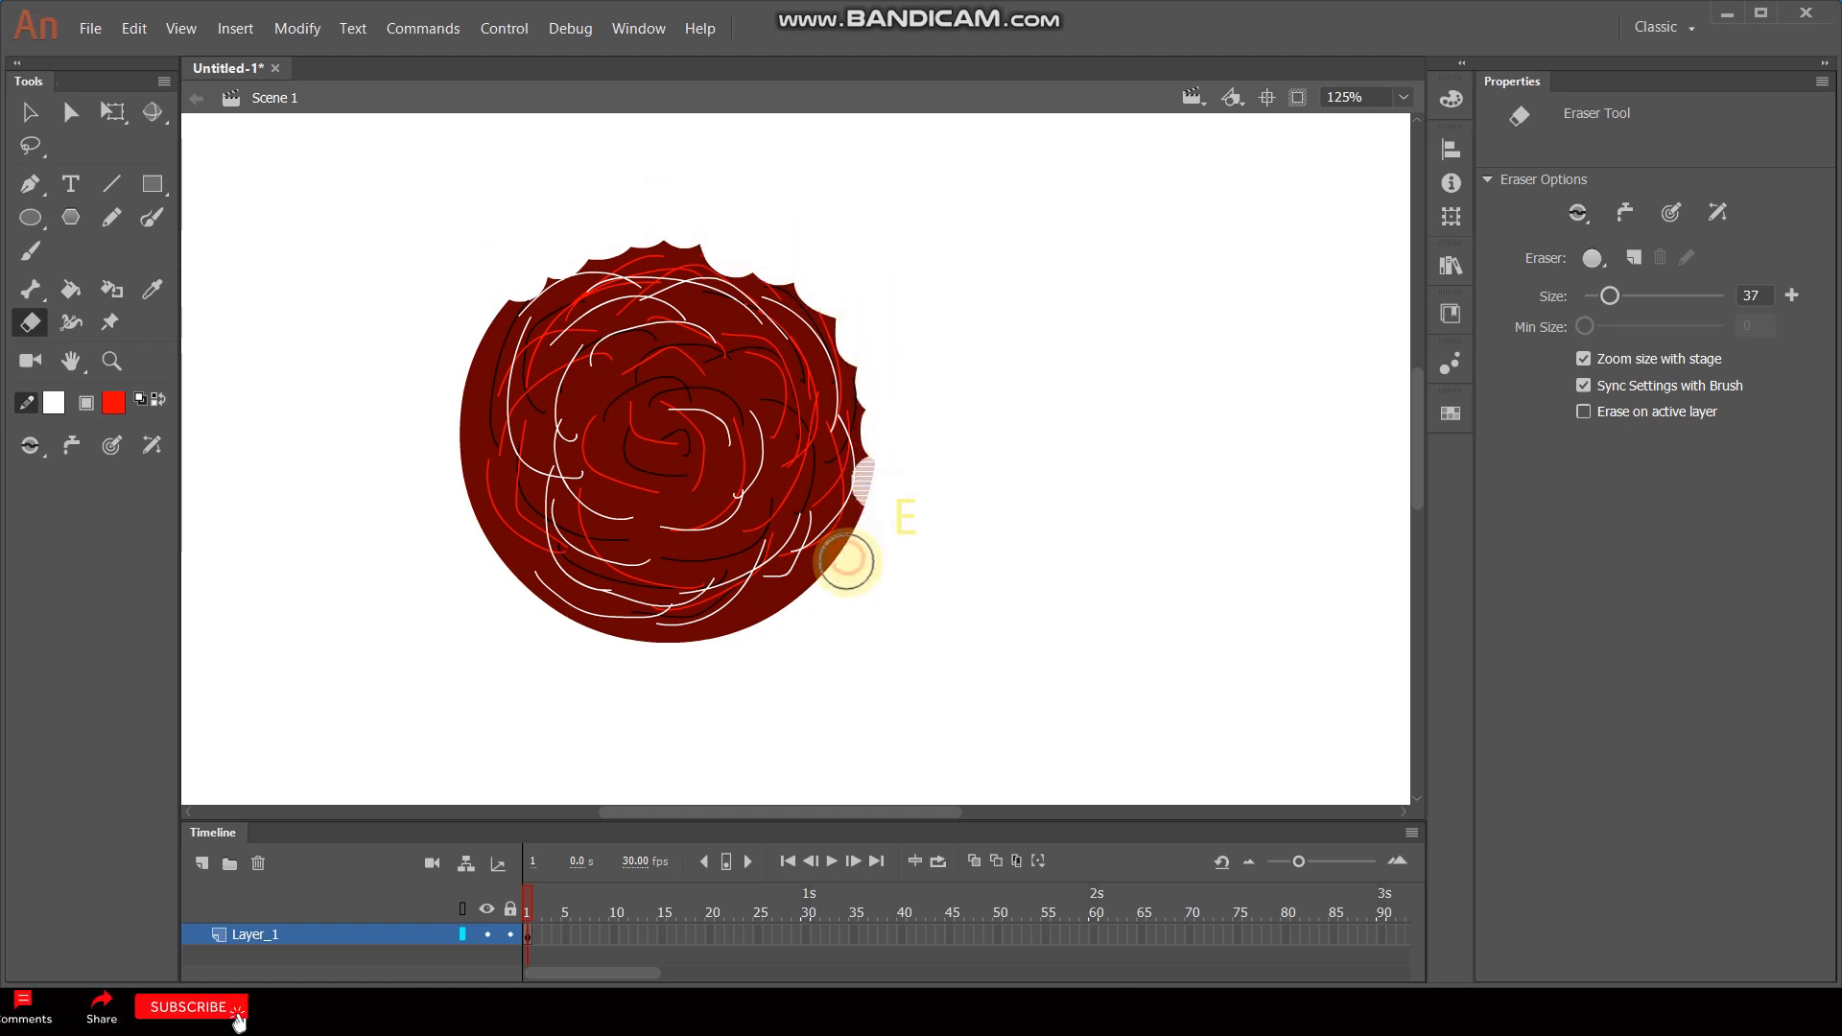
pyautogui.click(463, 477)
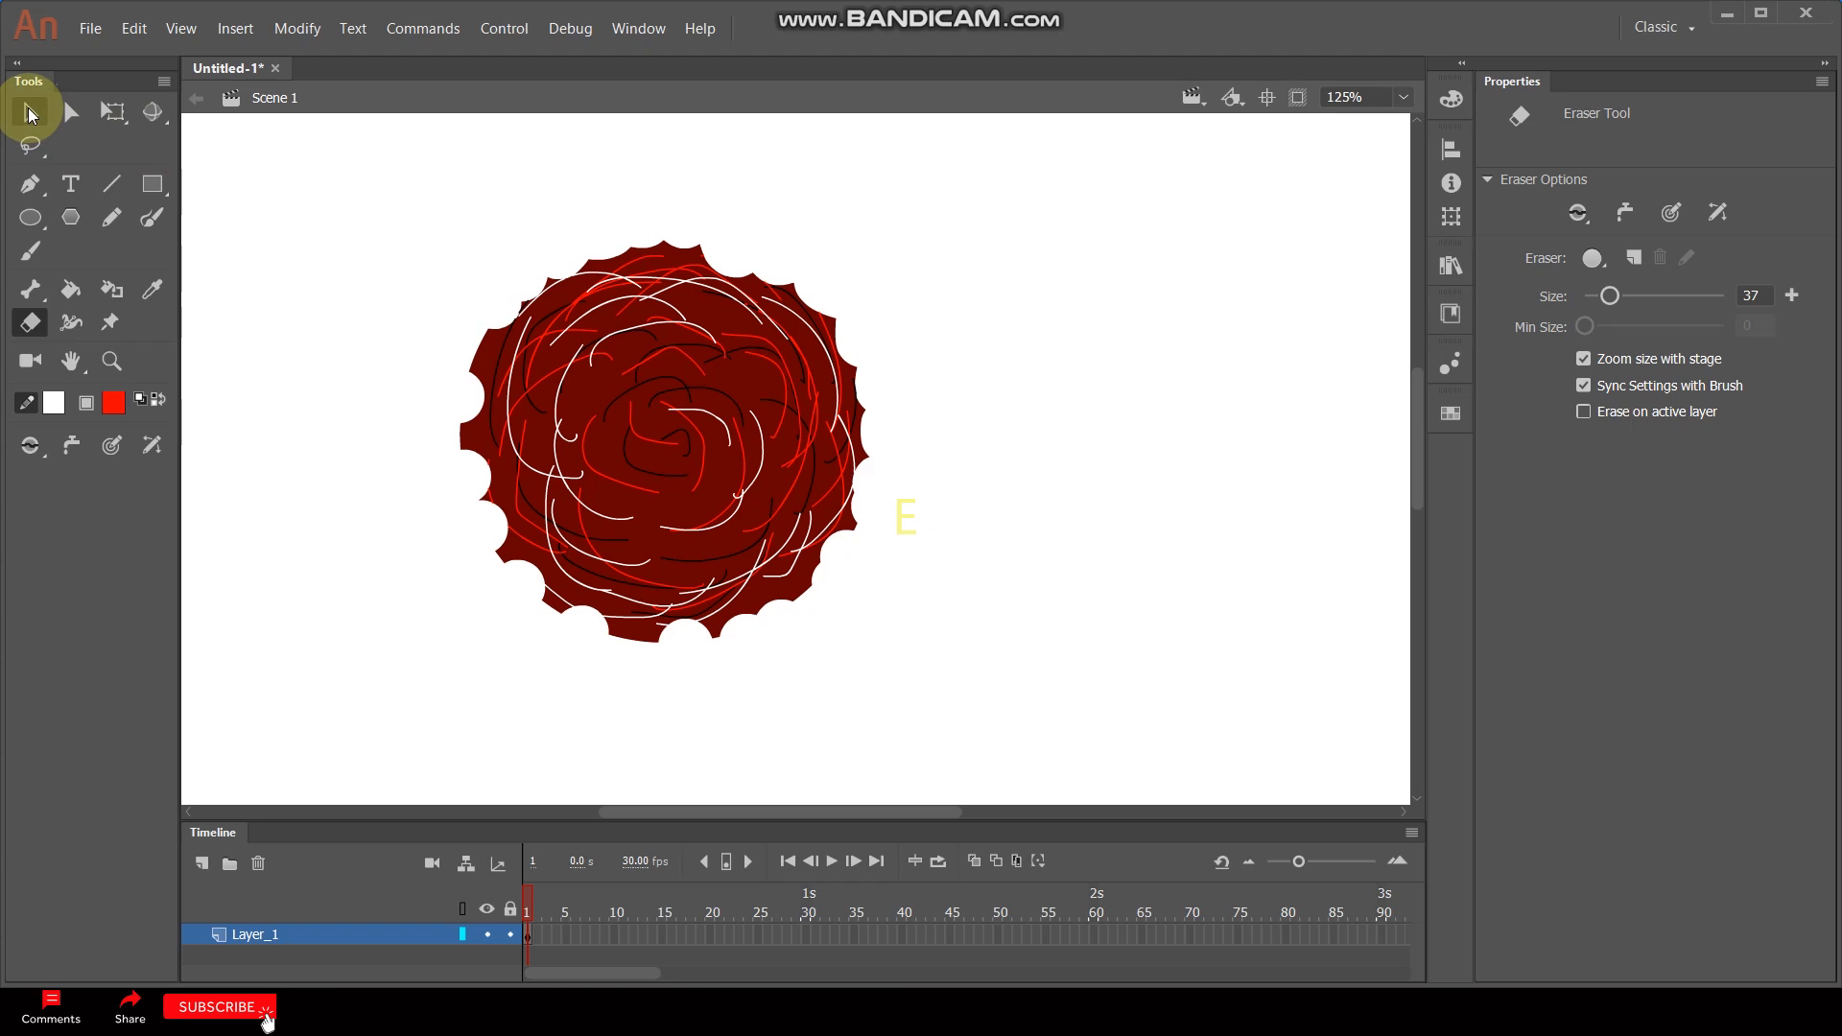
# Convert the complete rose drawing into a graphic symbol
pyautogui.click(28, 114)
pyautogui.moveTo(362, 177); pyautogui.dragTo(987, 721)
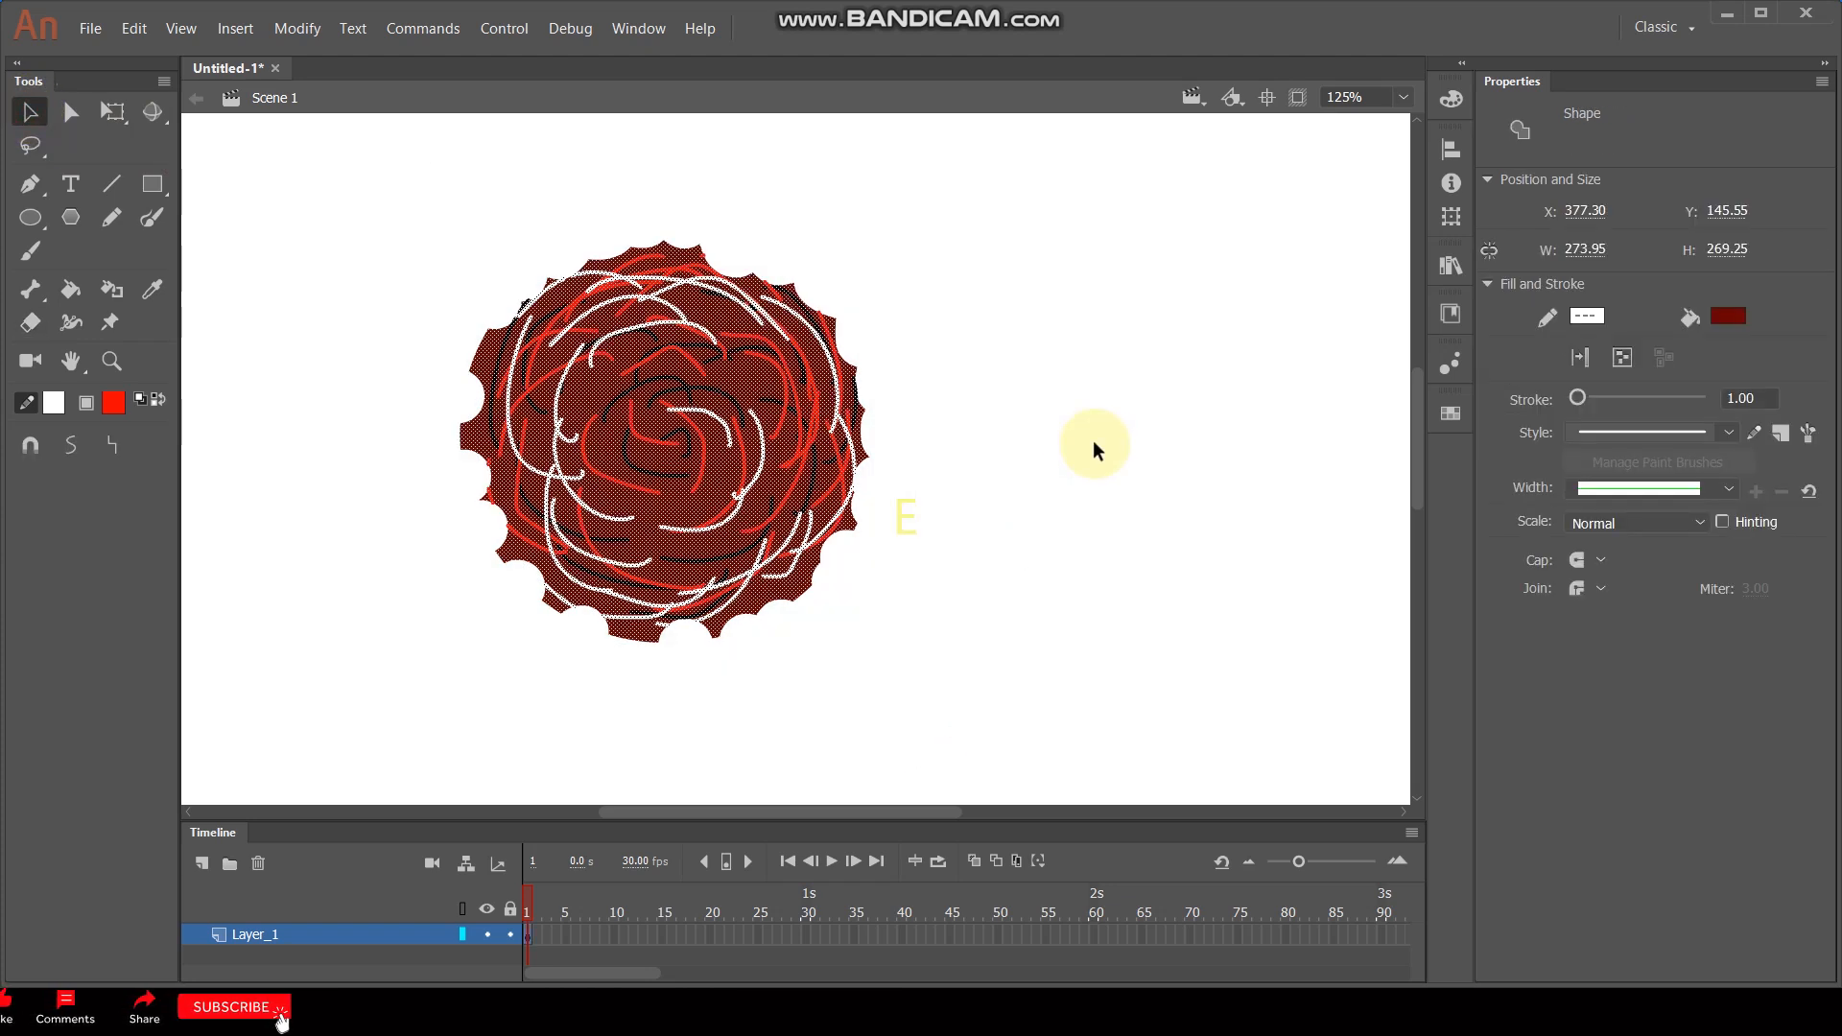
pyautogui.press('F8')
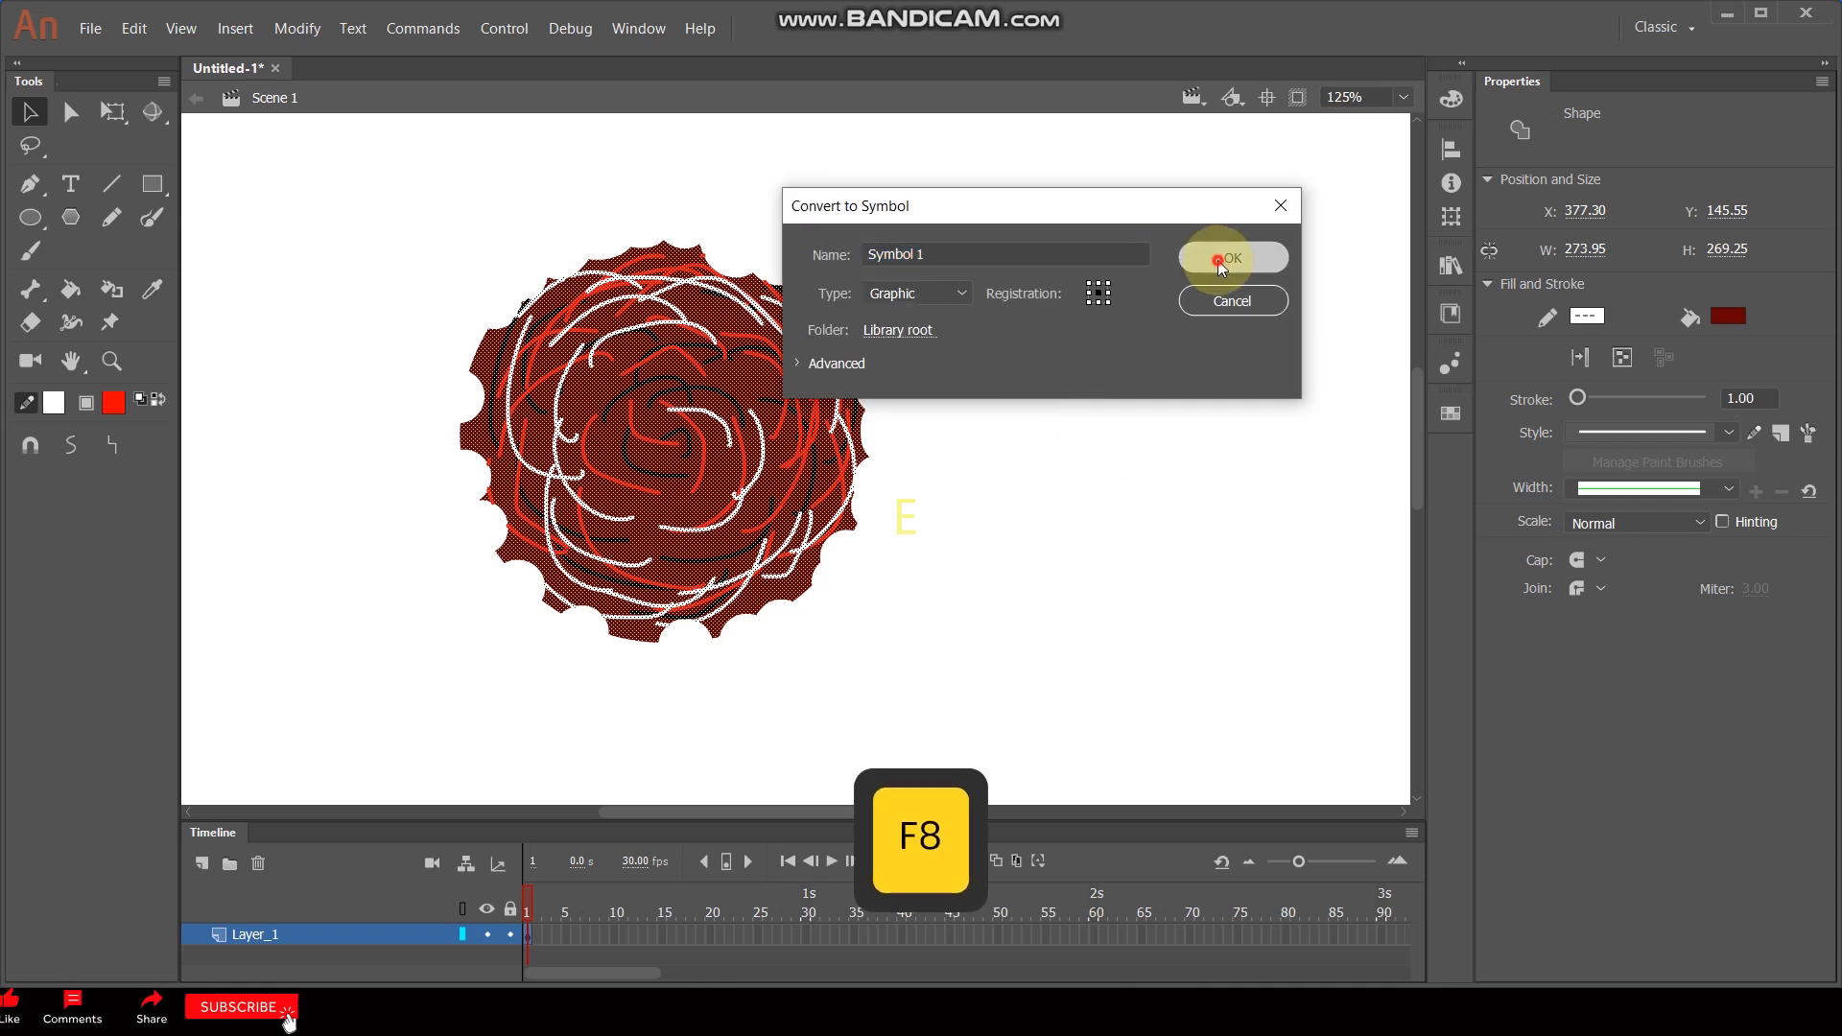
pyautogui.press('Return')
# Inside the rose's graphic symbol, convert the artwork into a nested movie clip symbol
pyautogui.doubleClick(774, 411)
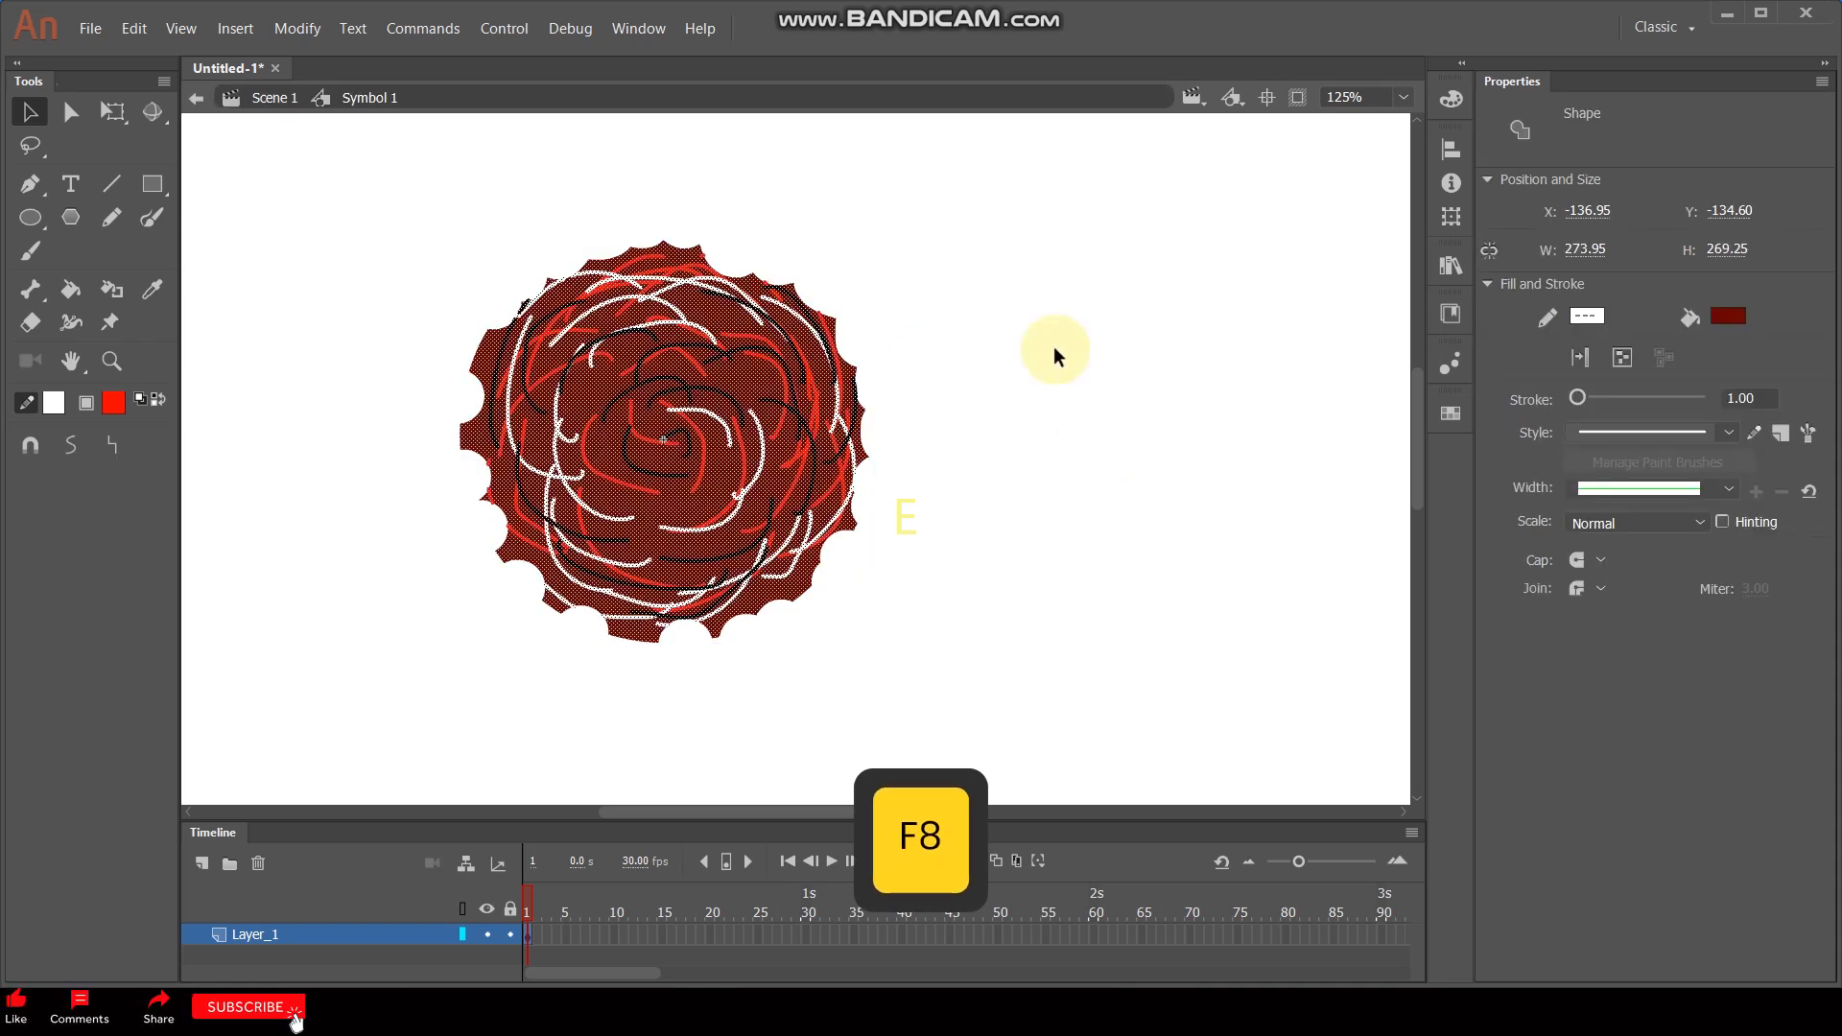
pyautogui.press('F8')
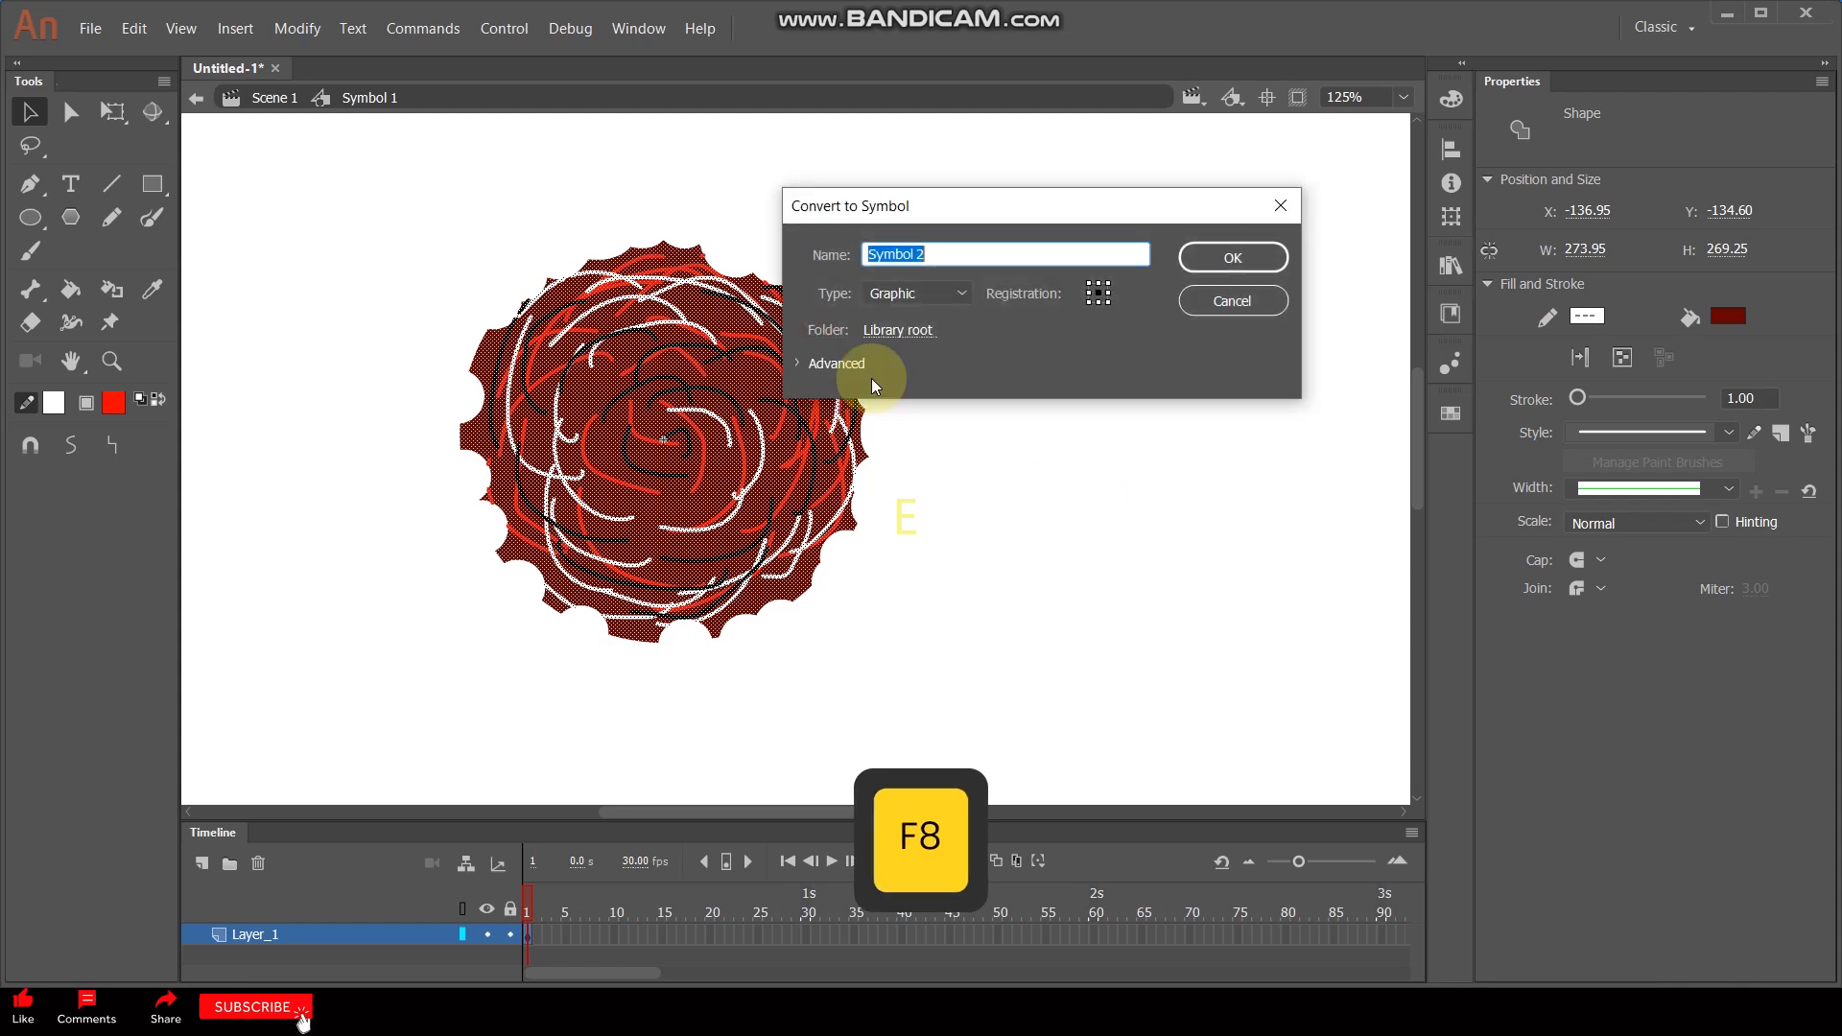
pyautogui.click(961, 293)
pyautogui.click(925, 319)
pyautogui.click(1245, 263)
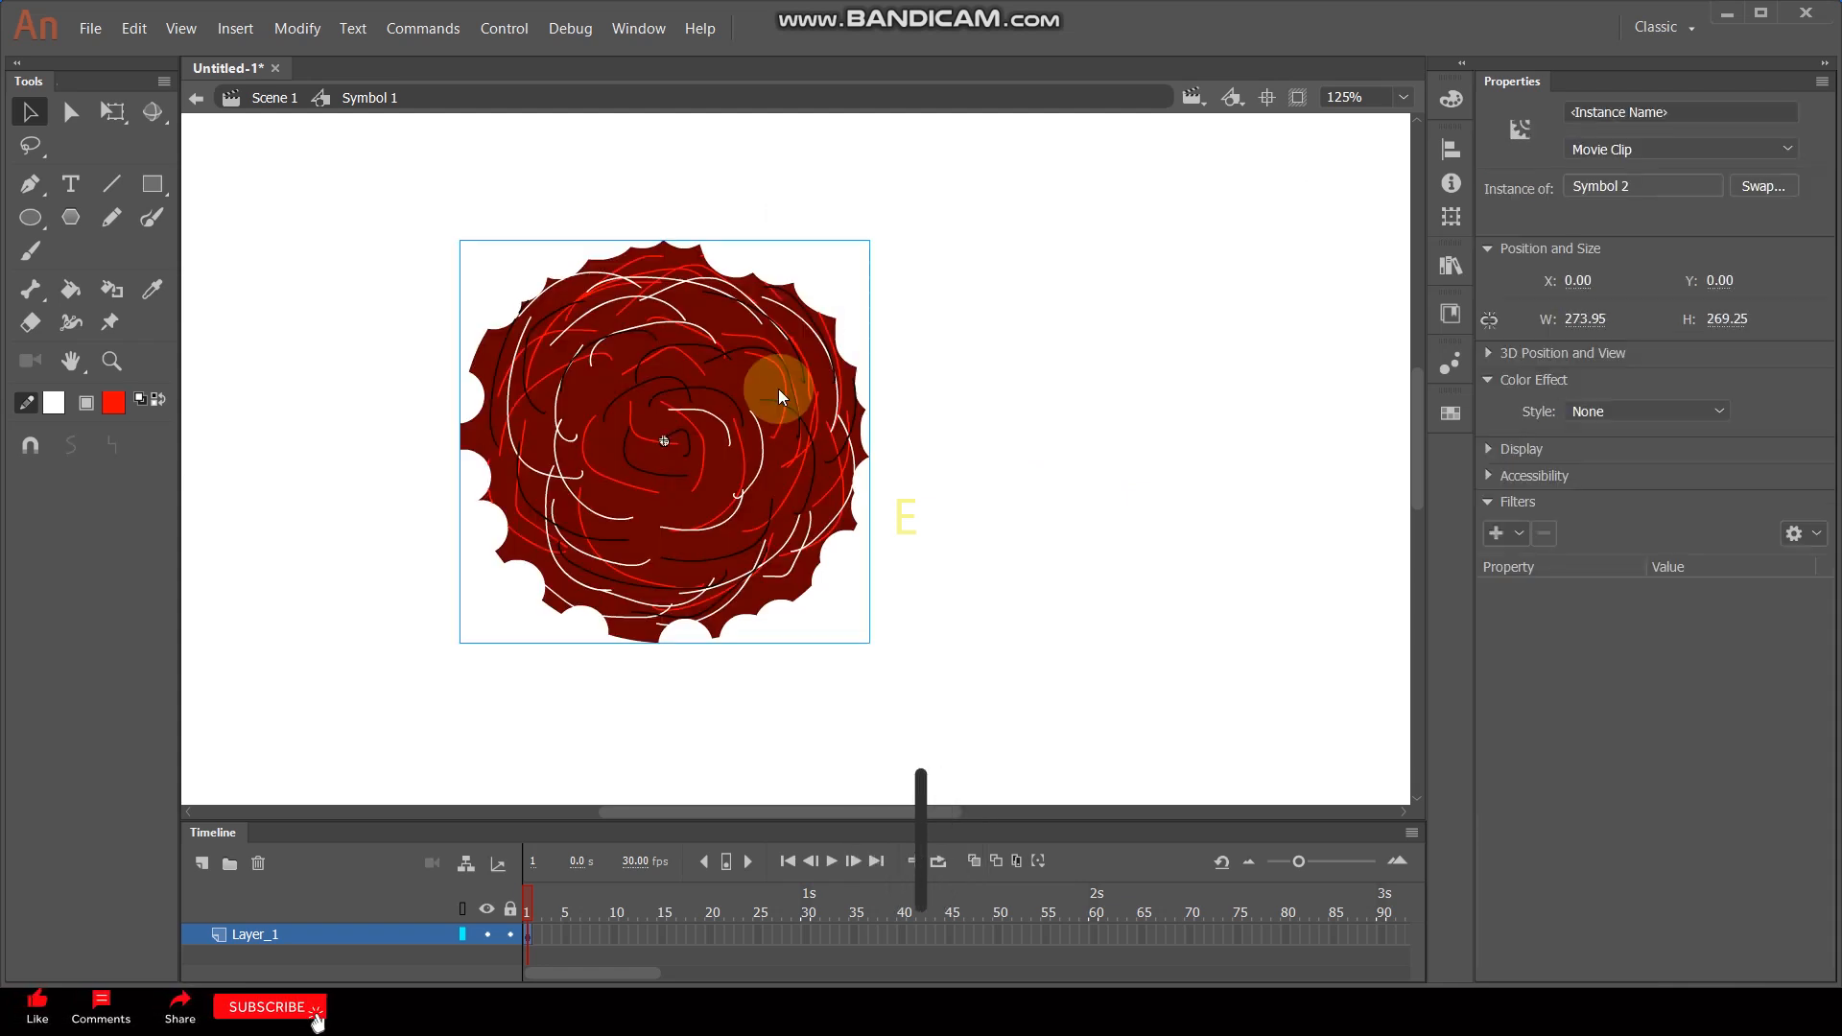
# Inside the movie clip, convert the rose artwork into a nested graphic symbol
pyautogui.doubleClick(779, 388)
pyautogui.press('F8')
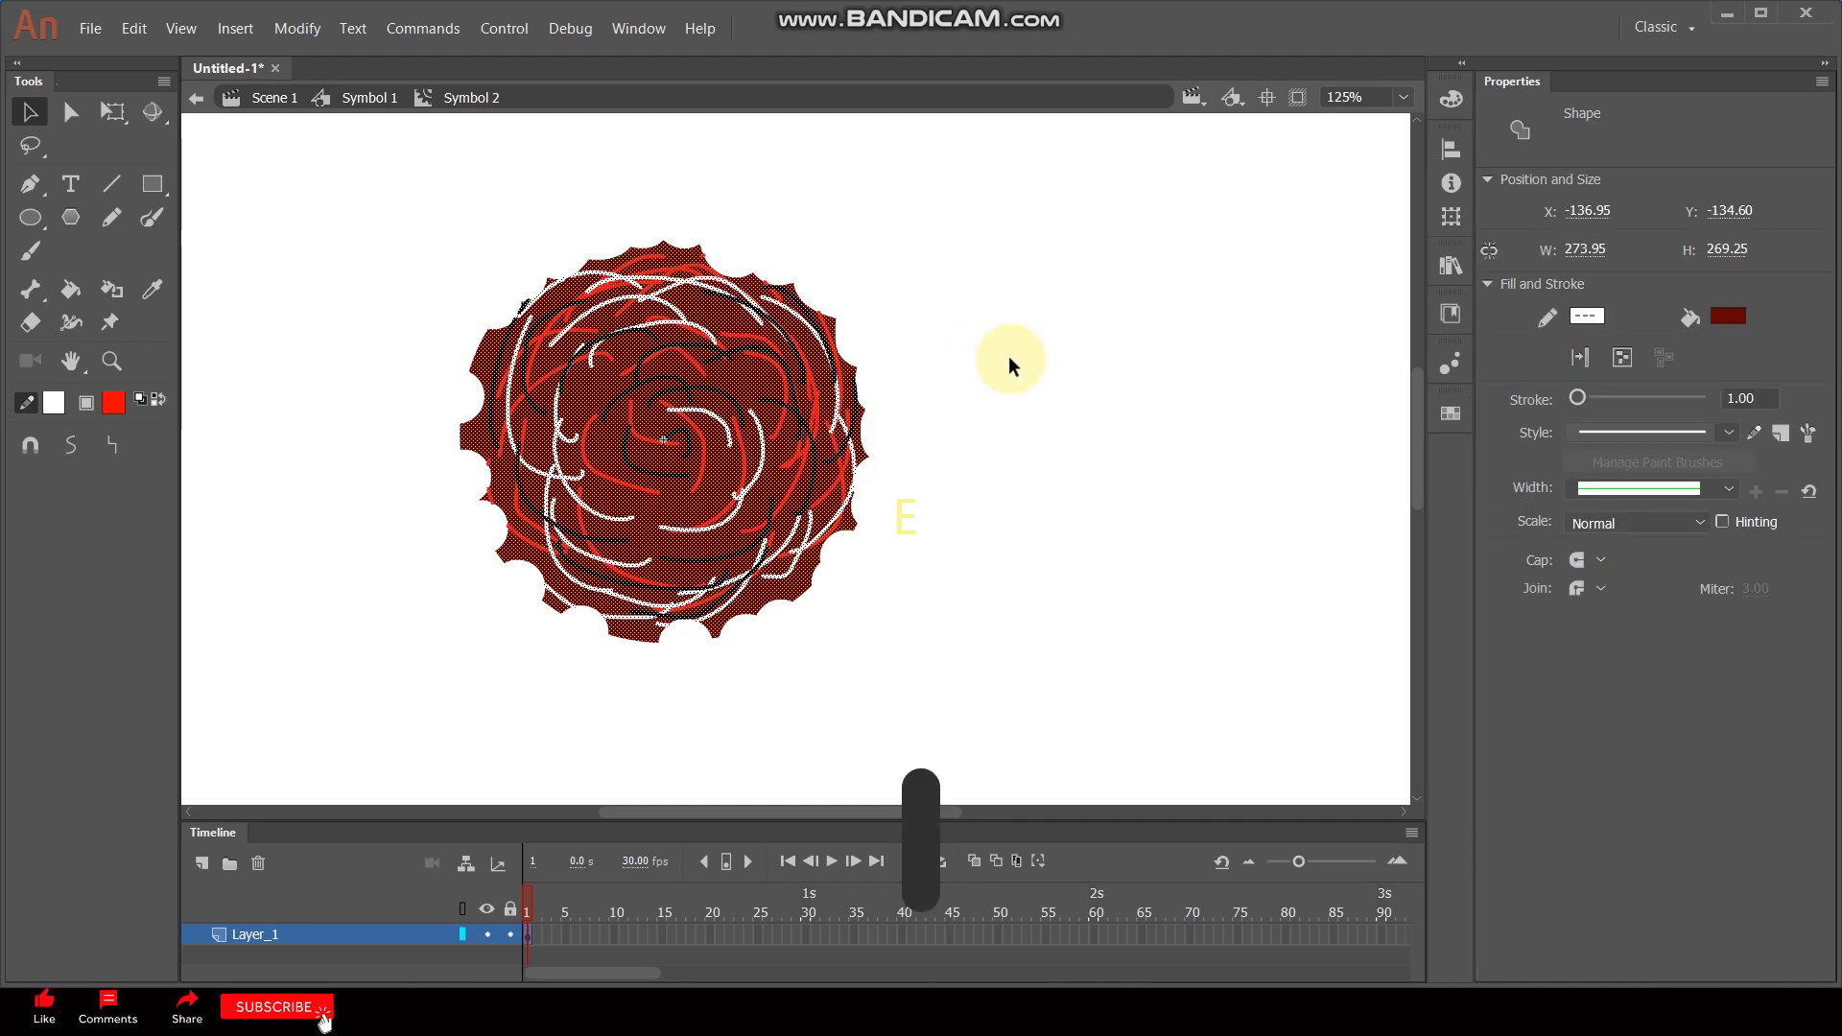
pyautogui.click(937, 291)
pyautogui.click(927, 370)
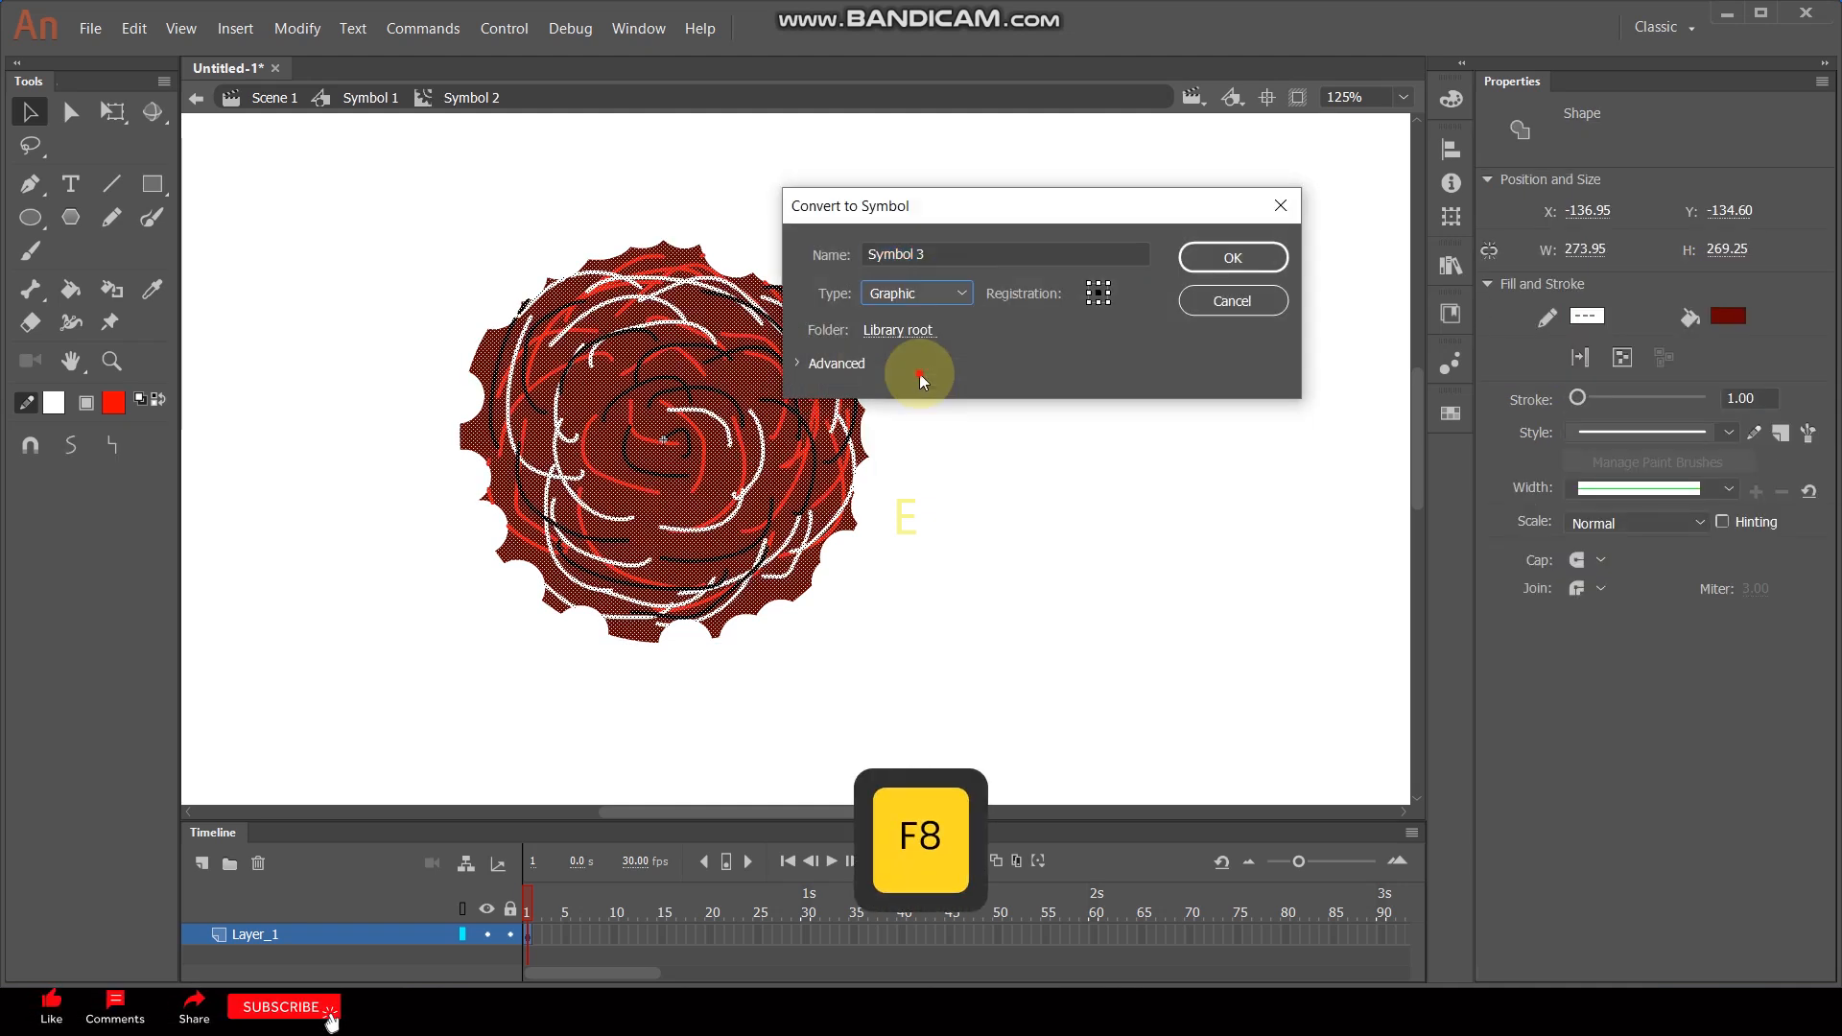
pyautogui.click(1228, 259)
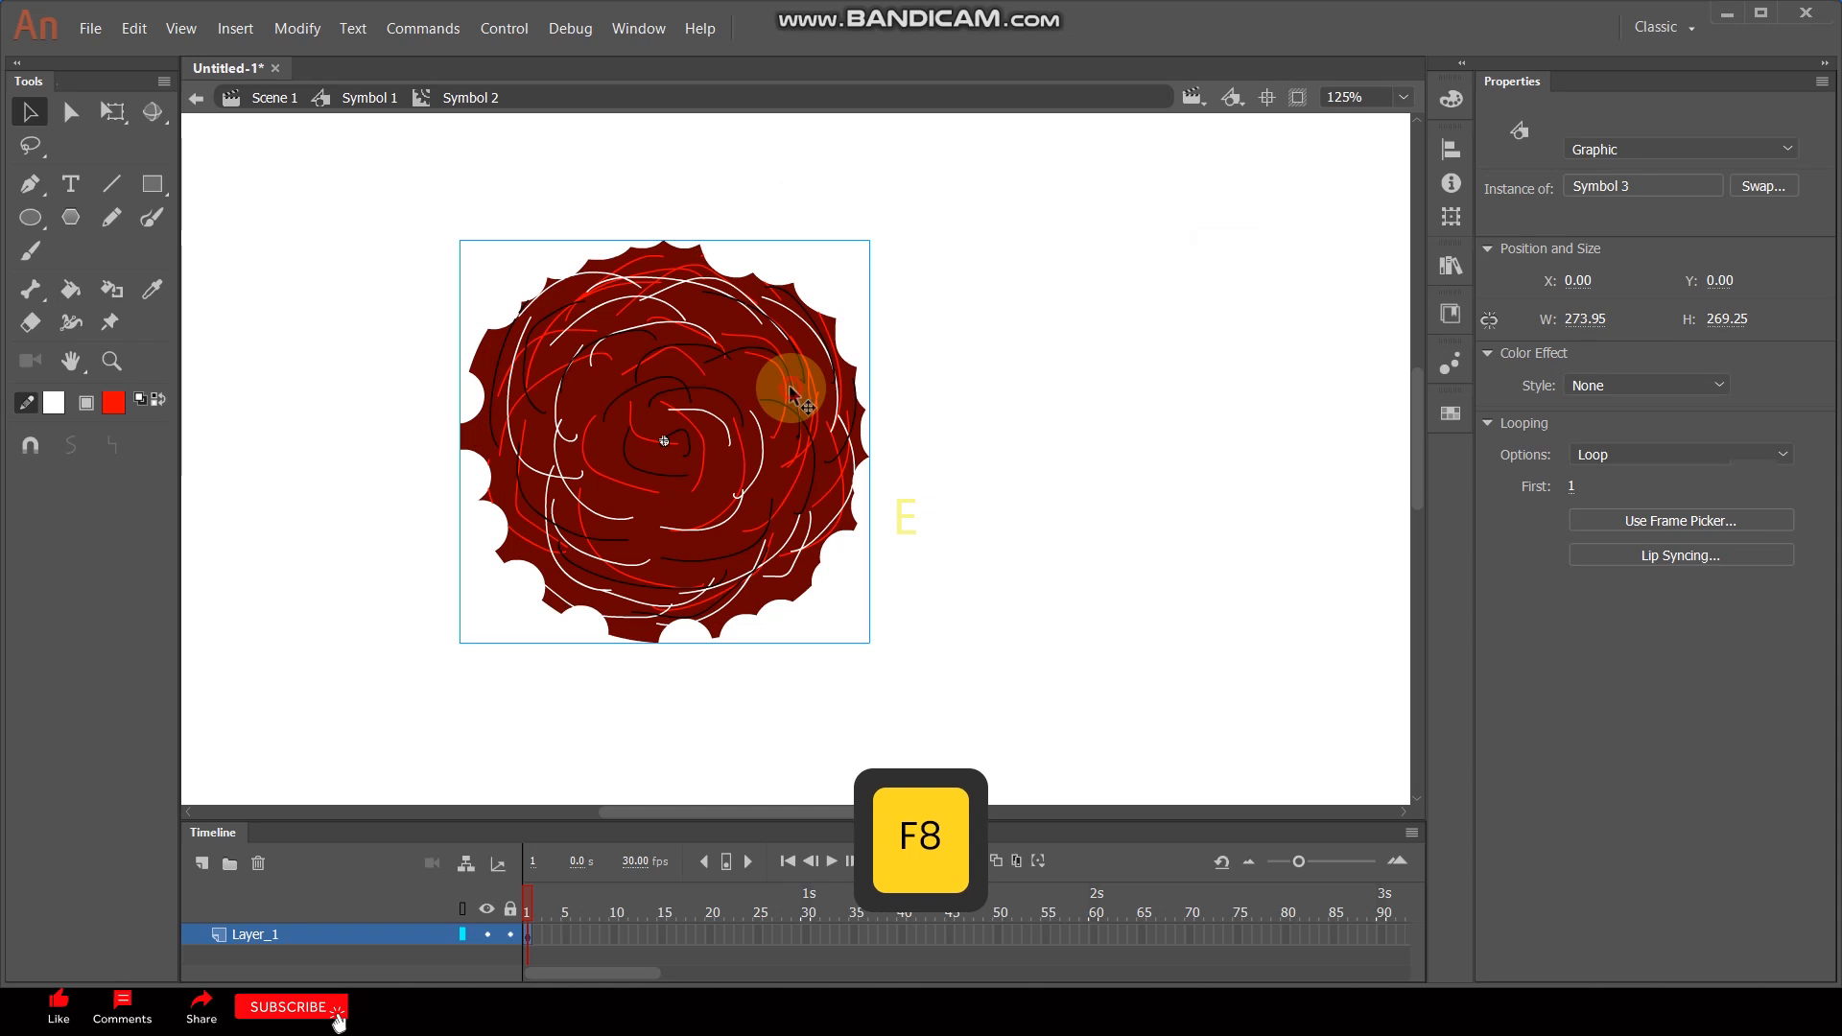
# Open the graphic symbol nested in the movie clip and convert its artwork into one more graphic symbol
pyautogui.doubleClick(790, 393)
pyautogui.press('F8')
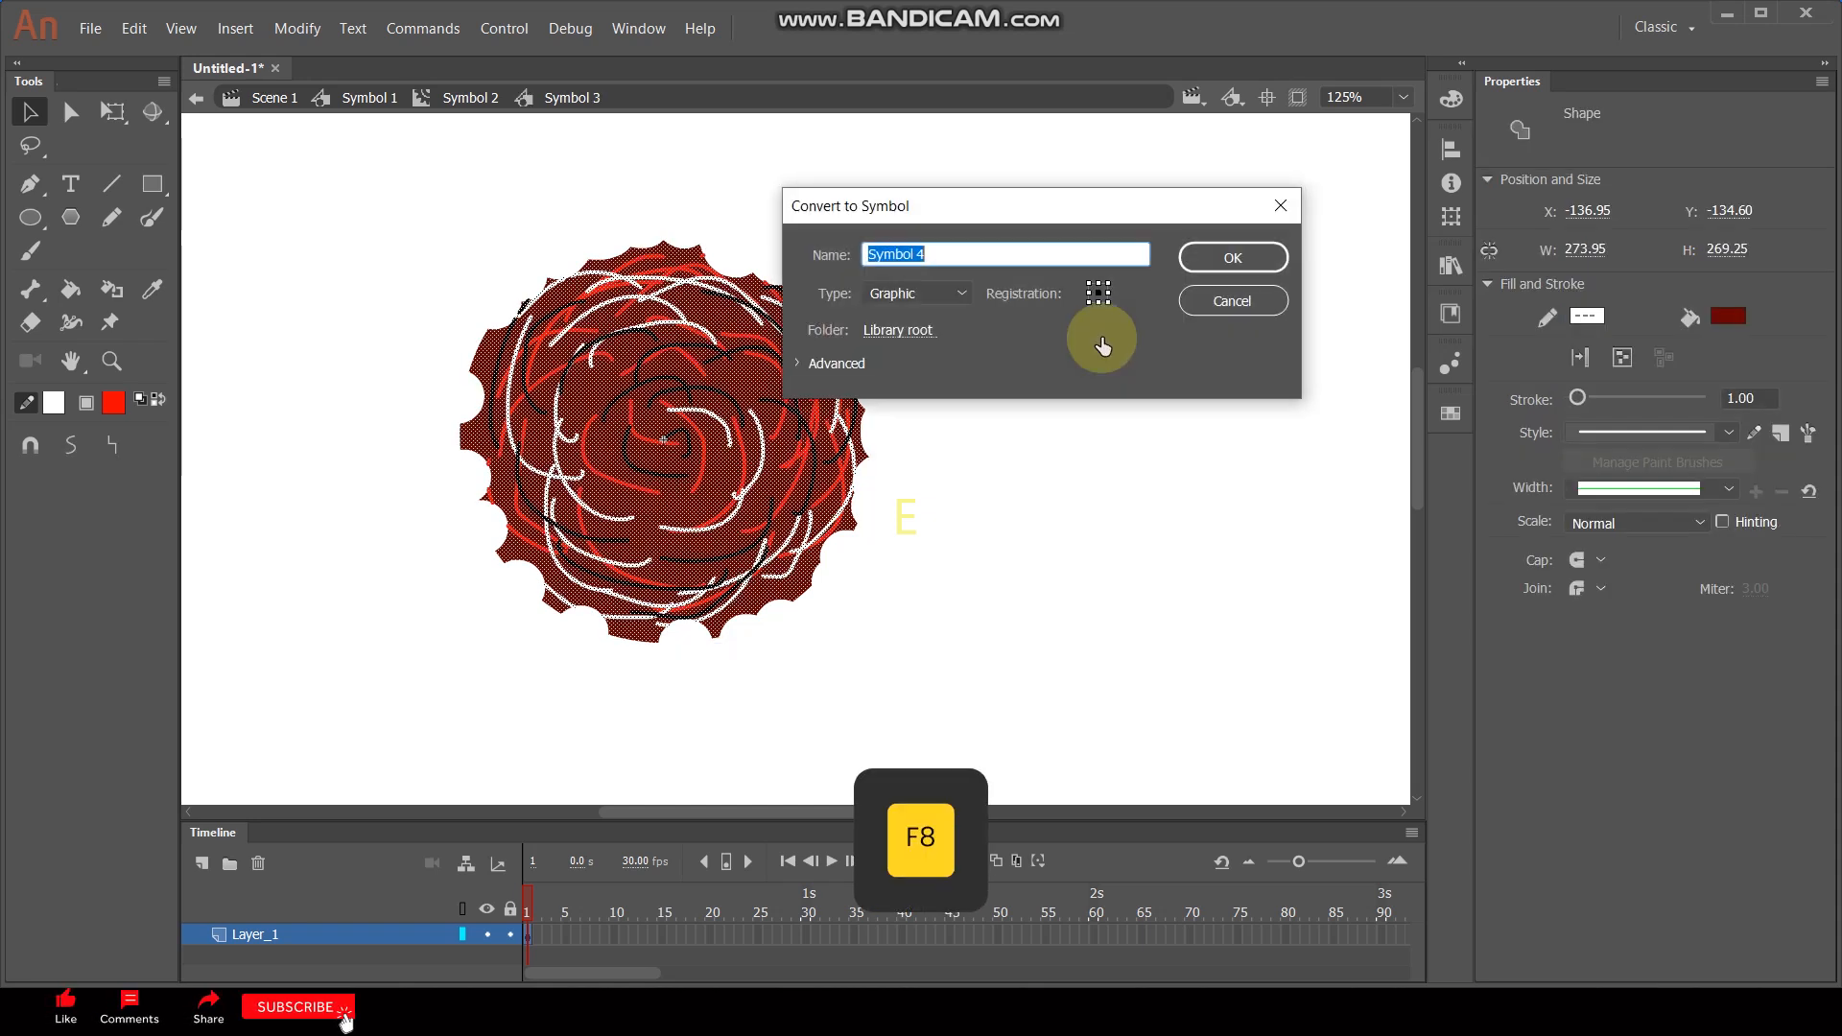
pyautogui.click(1233, 256)
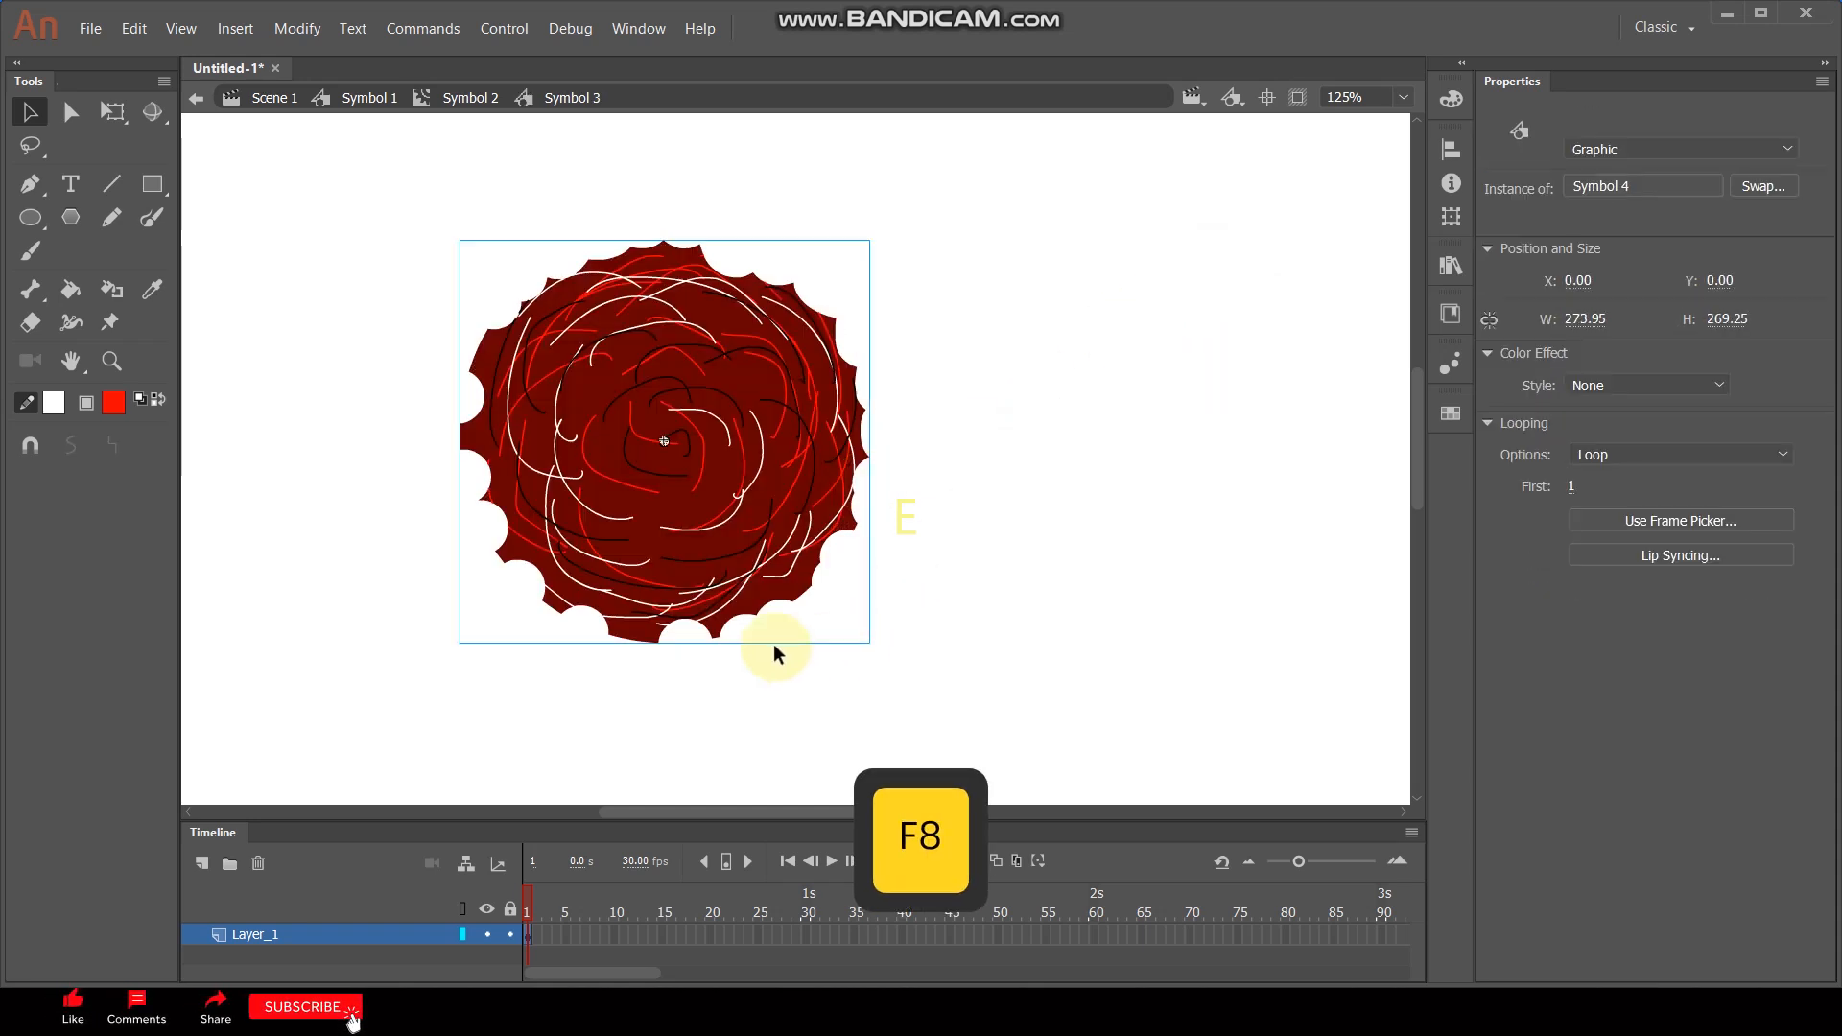
# Insert keyframes at frames 10 and 5 of the layer and shift the rose slightly to the right at frame 5
pyautogui.click(614, 933)
pyautogui.click(901, 603)
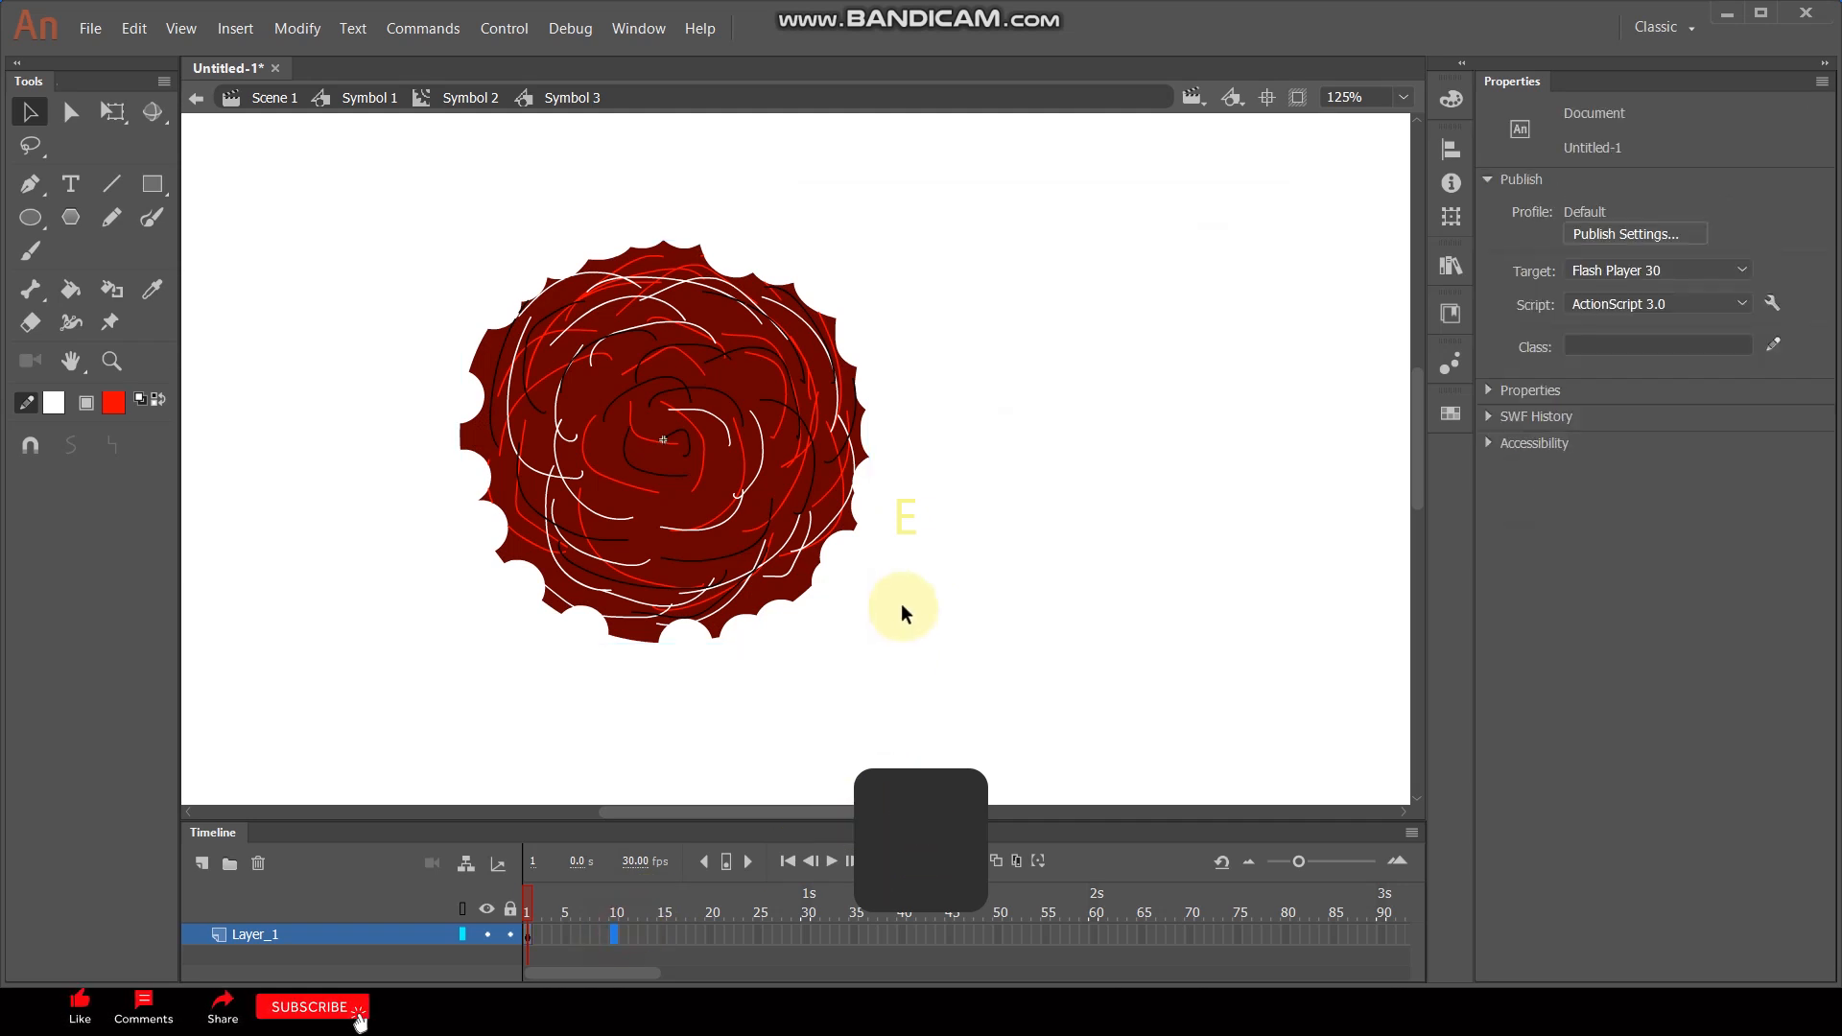
pyautogui.press('F6')
pyautogui.click(566, 934)
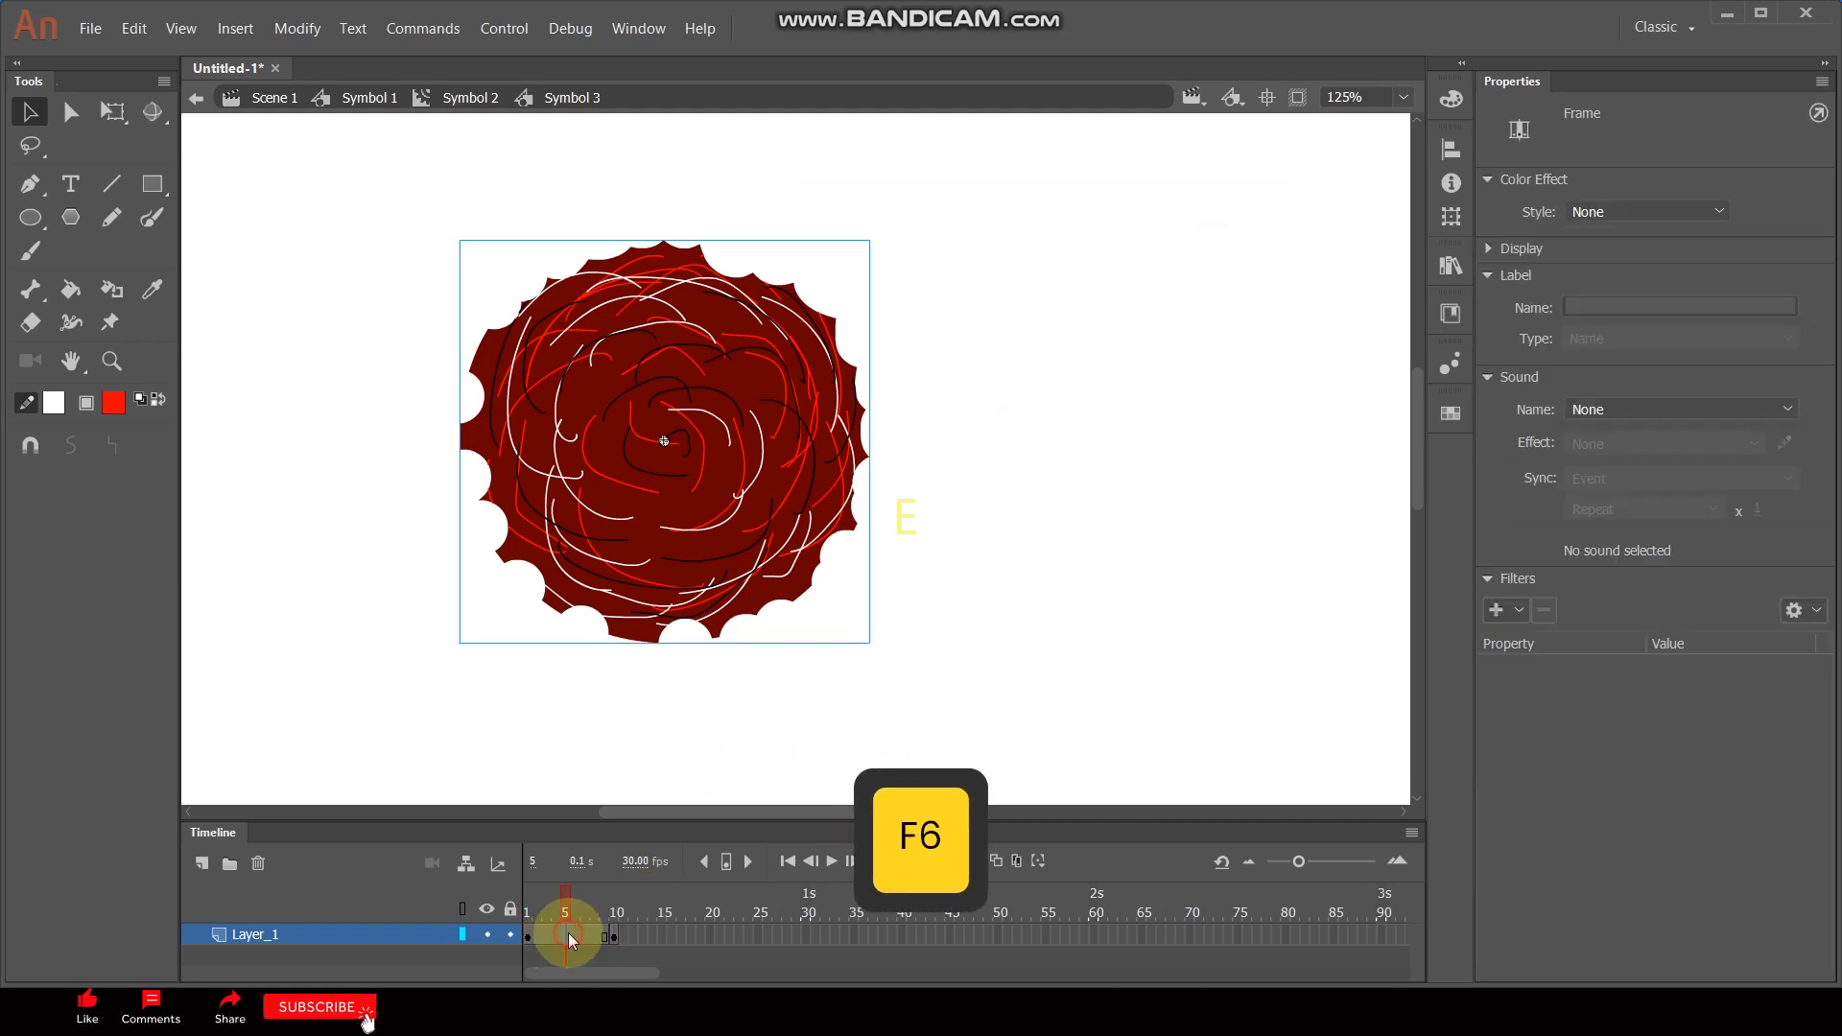
pyautogui.press('F6')
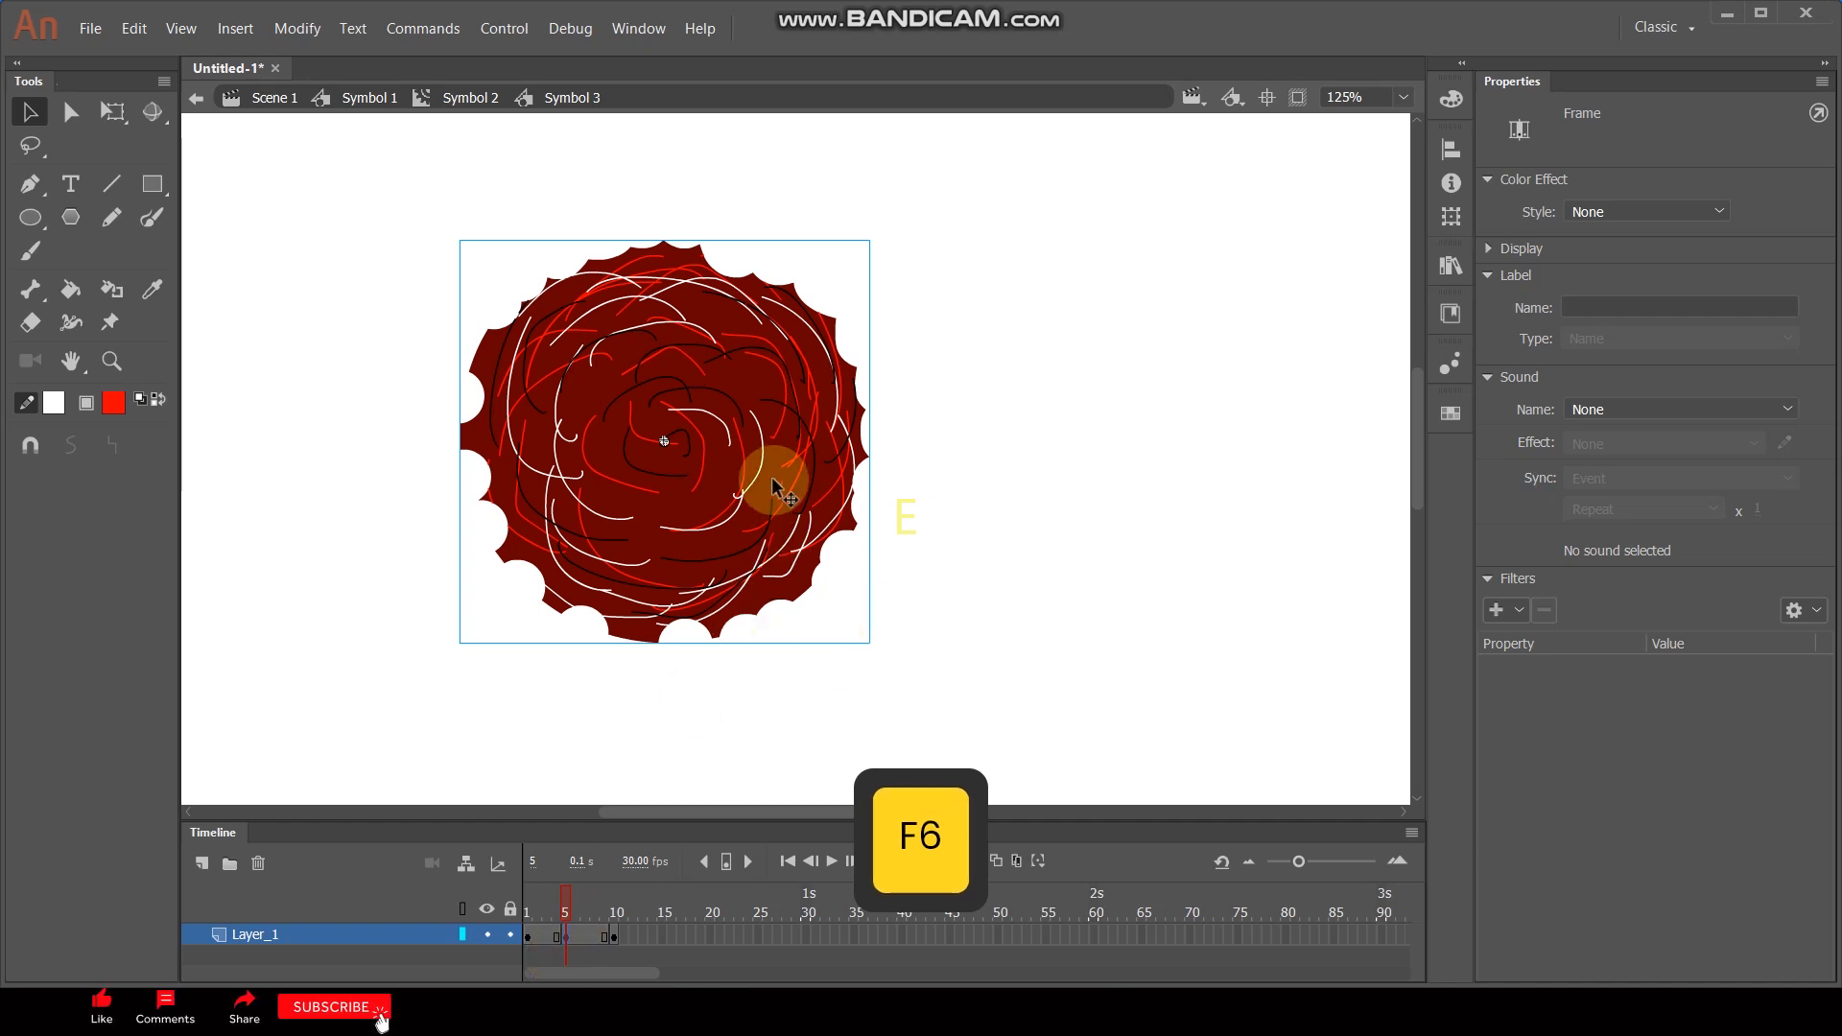
pyautogui.press('shift')
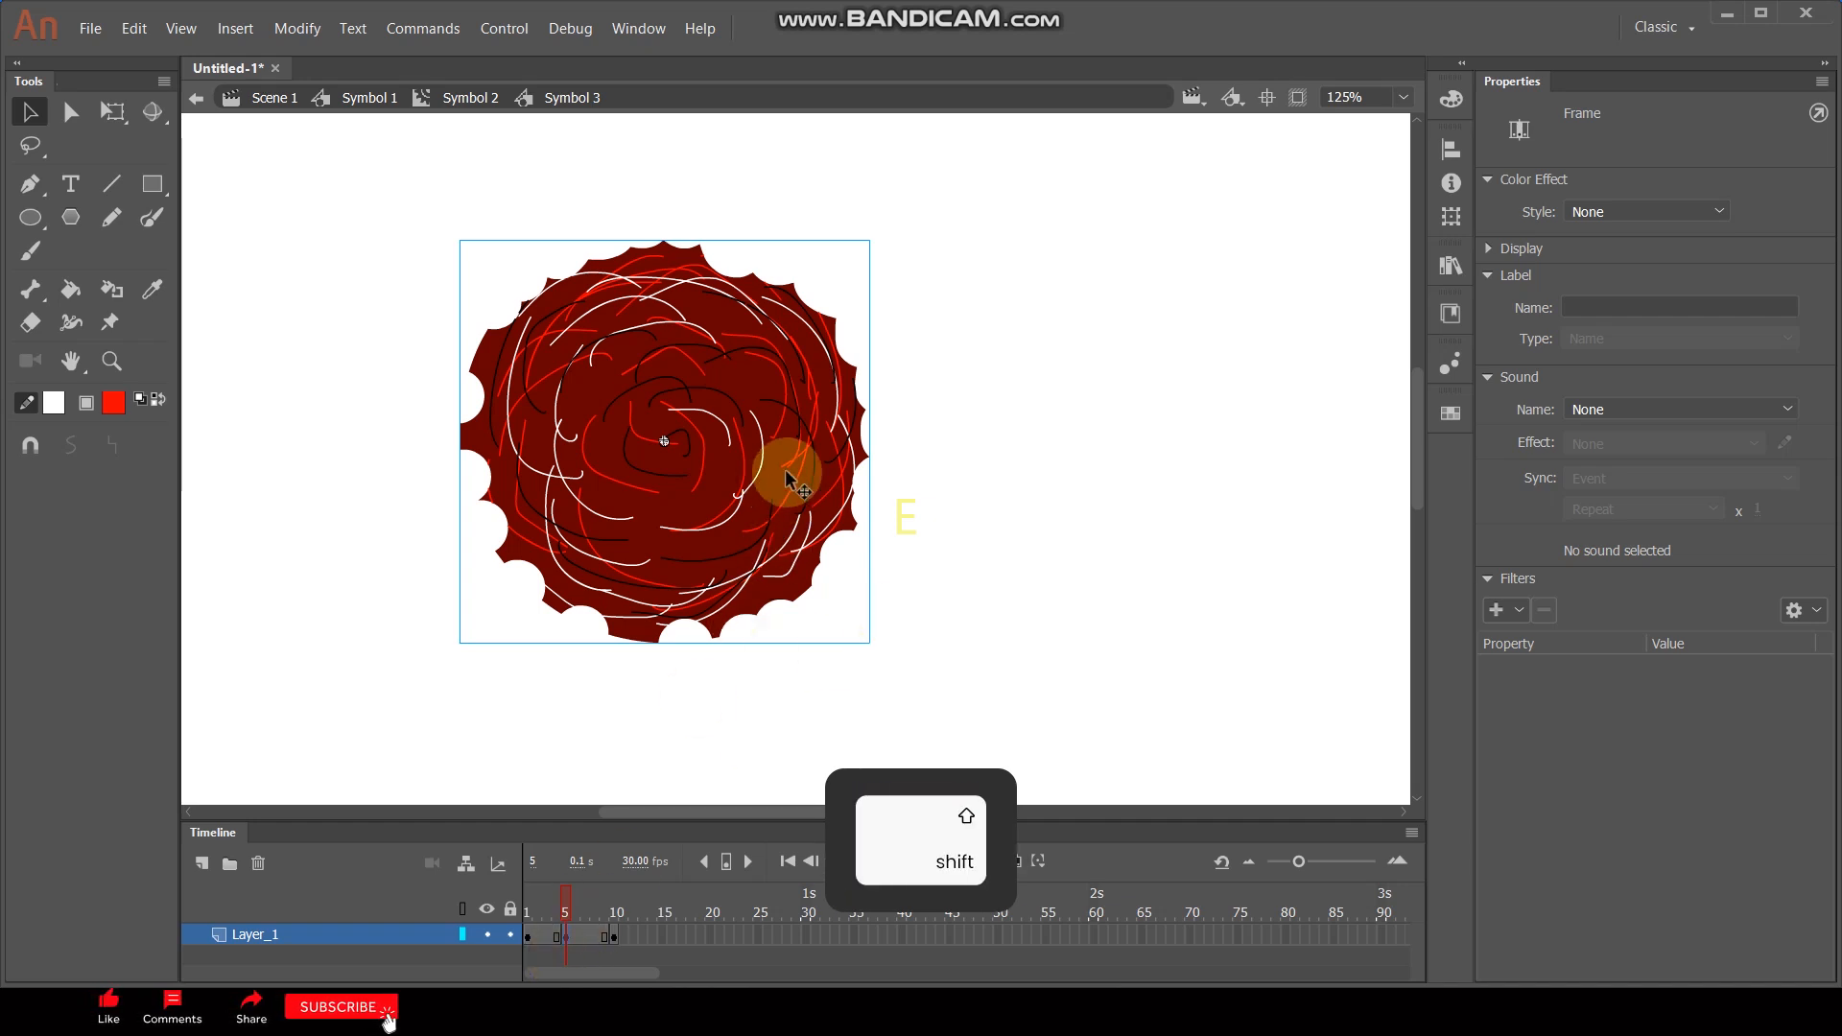
pyautogui.hotkey('shift', 'Right')
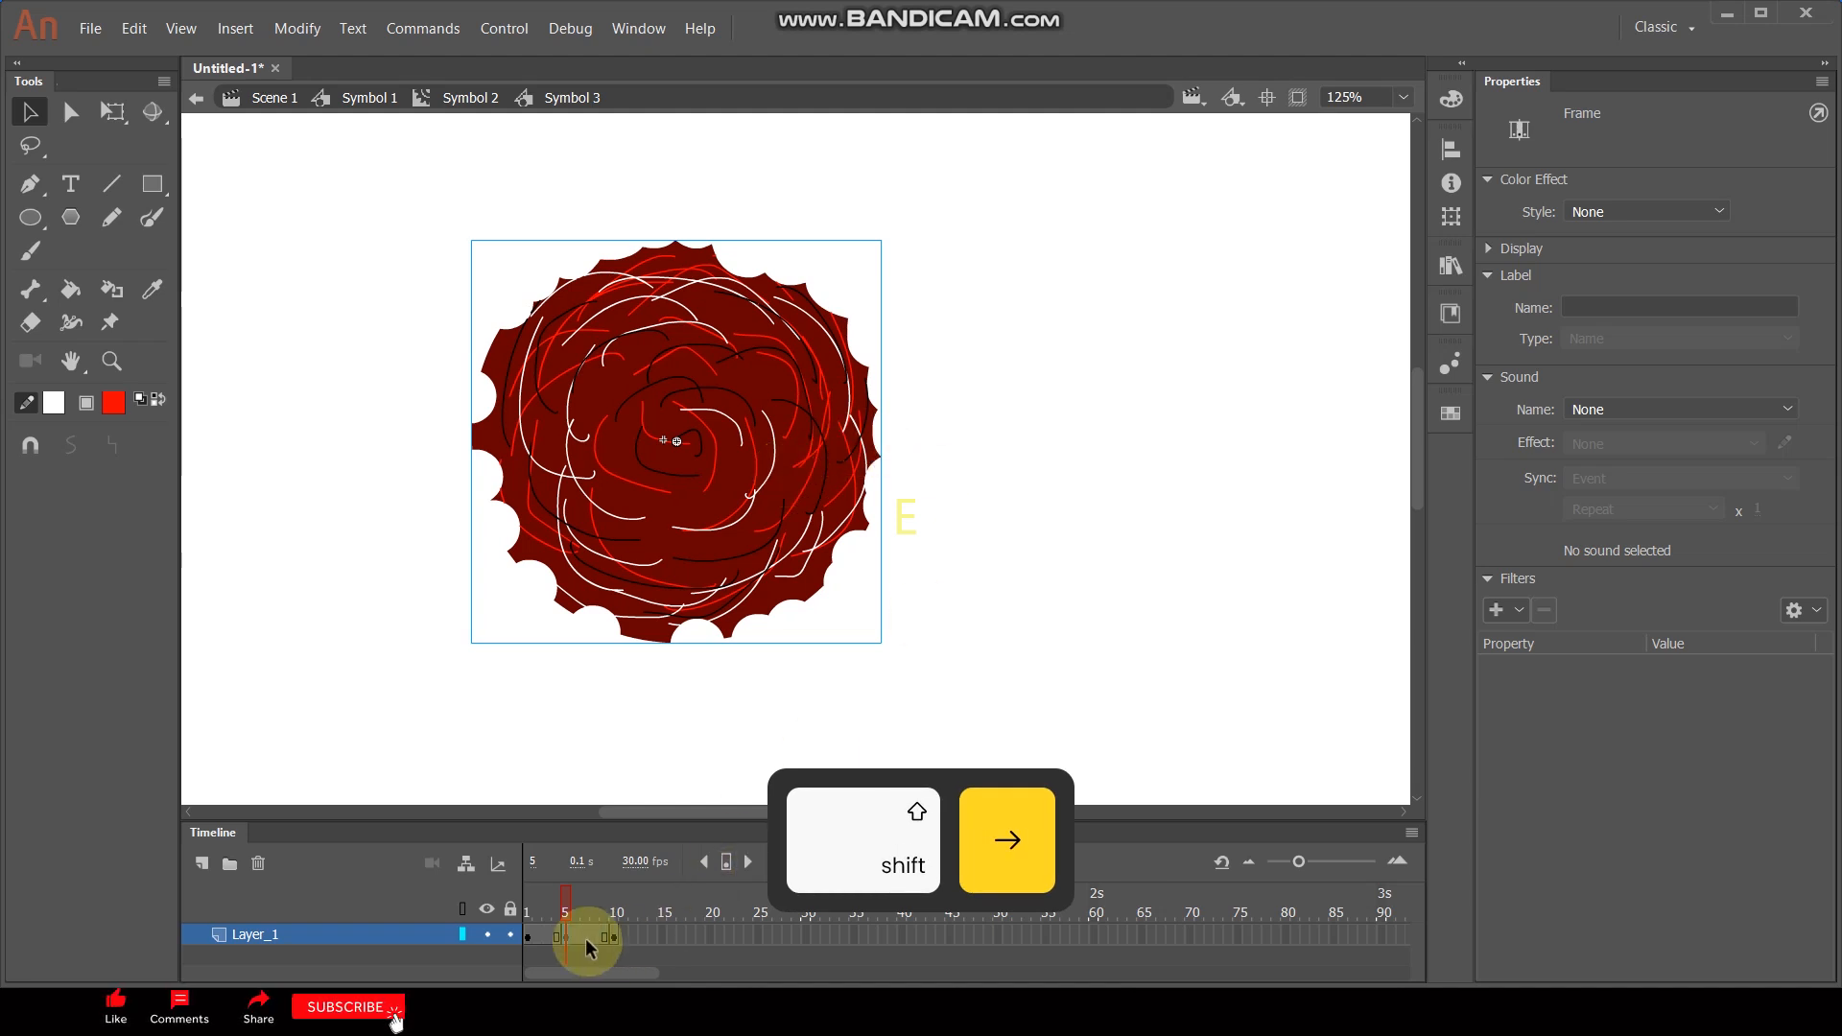
# Create classic tweens between the keyframes at frames 1, 5 and 10
pyautogui.rightClick(544, 938)
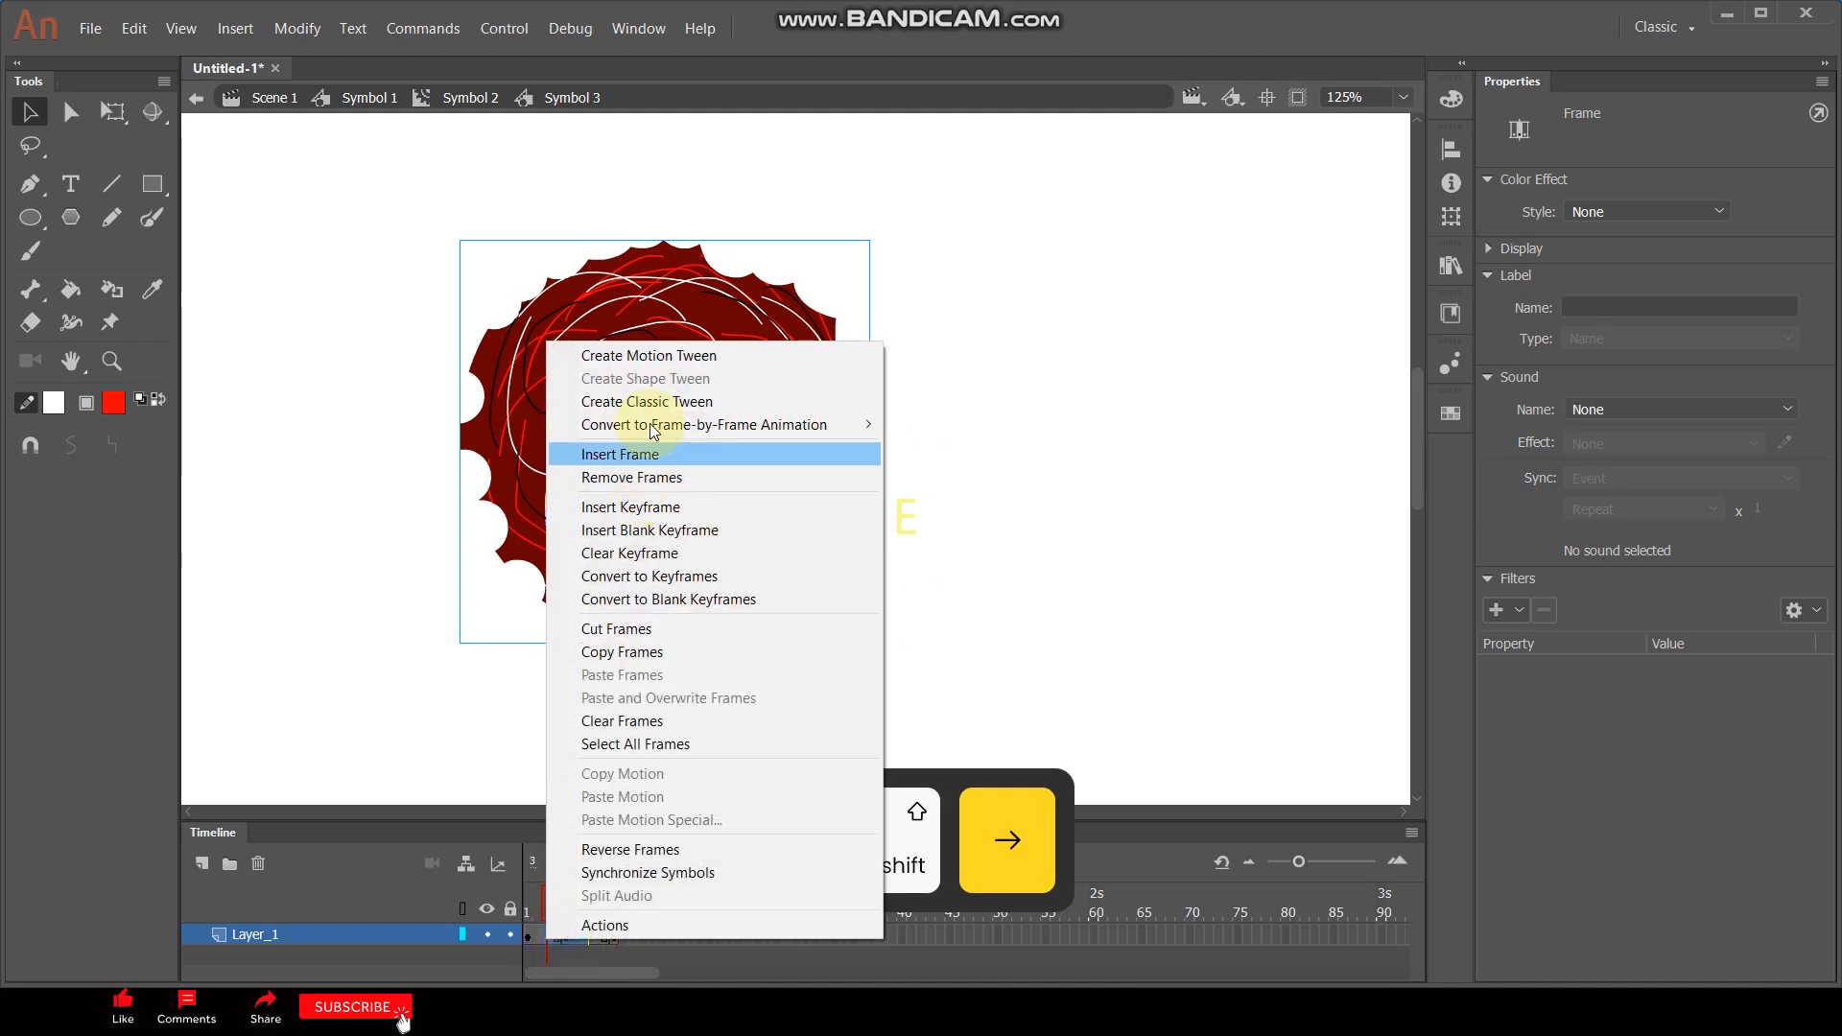
pyautogui.click(662, 403)
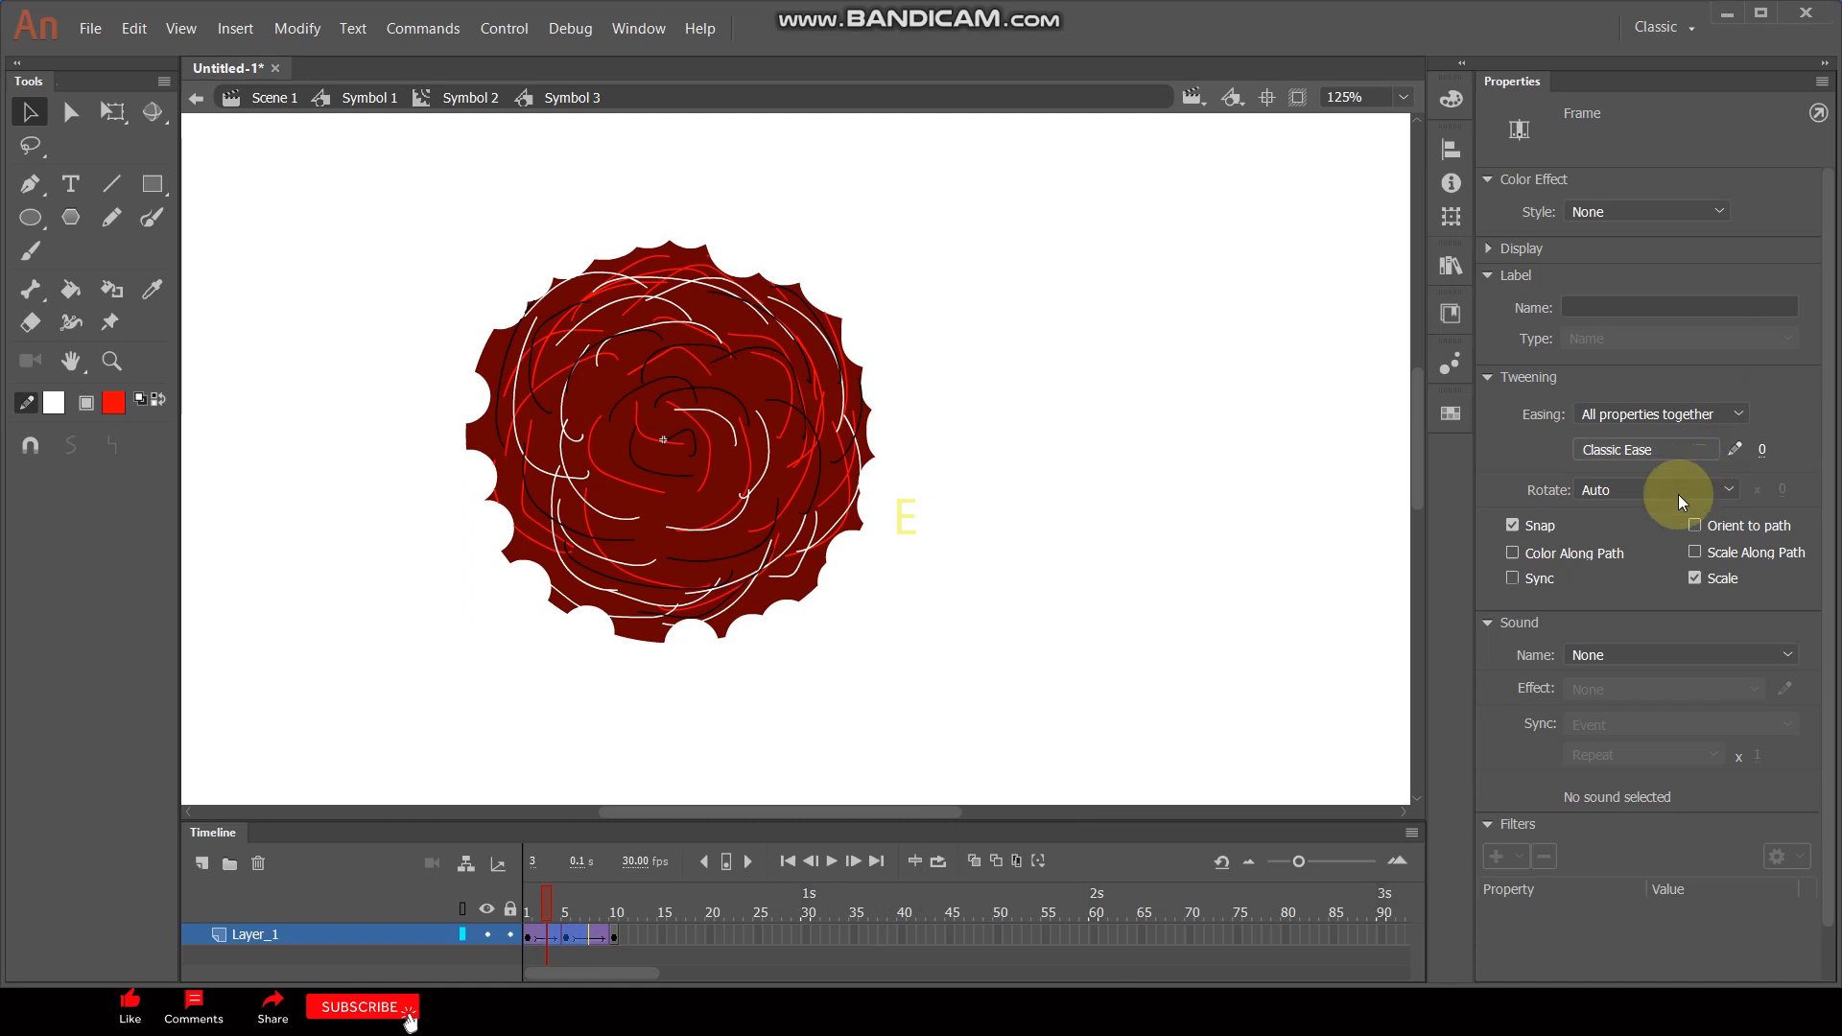
pyautogui.click(1600, 376)
pyautogui.click(1517, 396)
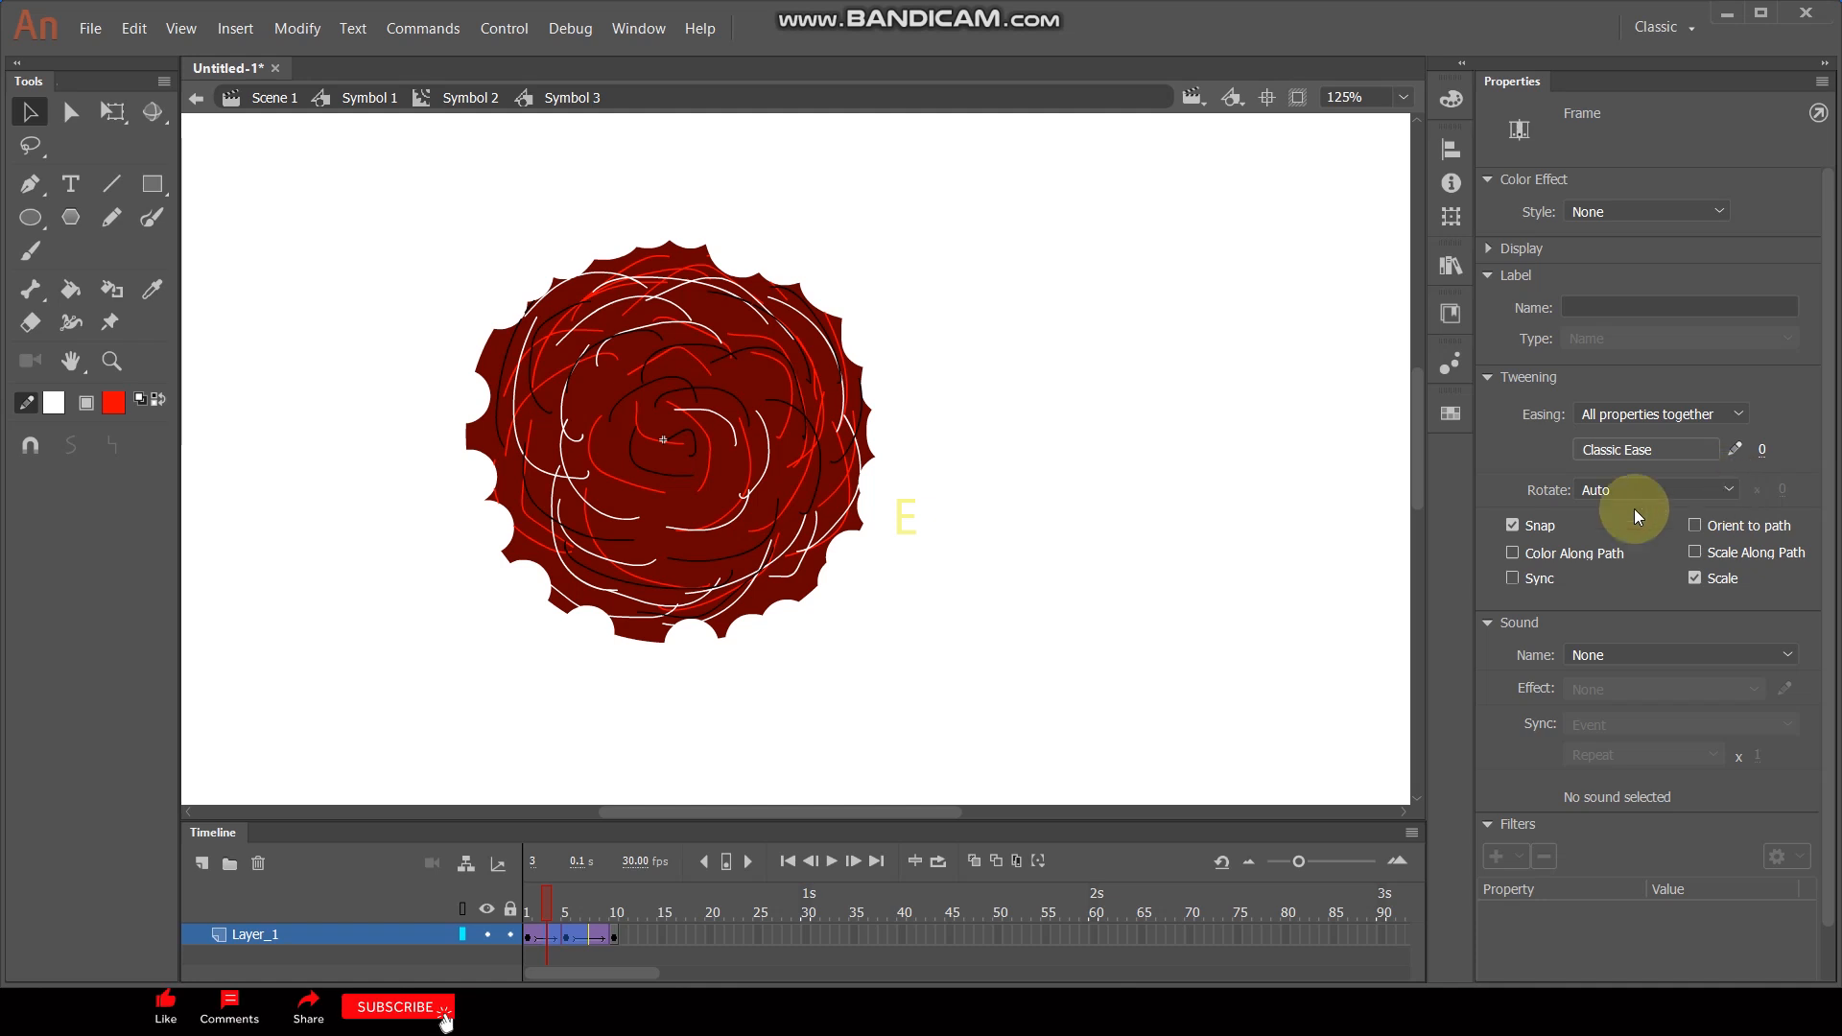
# Set the rotation of both classic tweens on Layer_1 to CW and play the animation back
pyautogui.click(595, 938)
pyautogui.click(1727, 490)
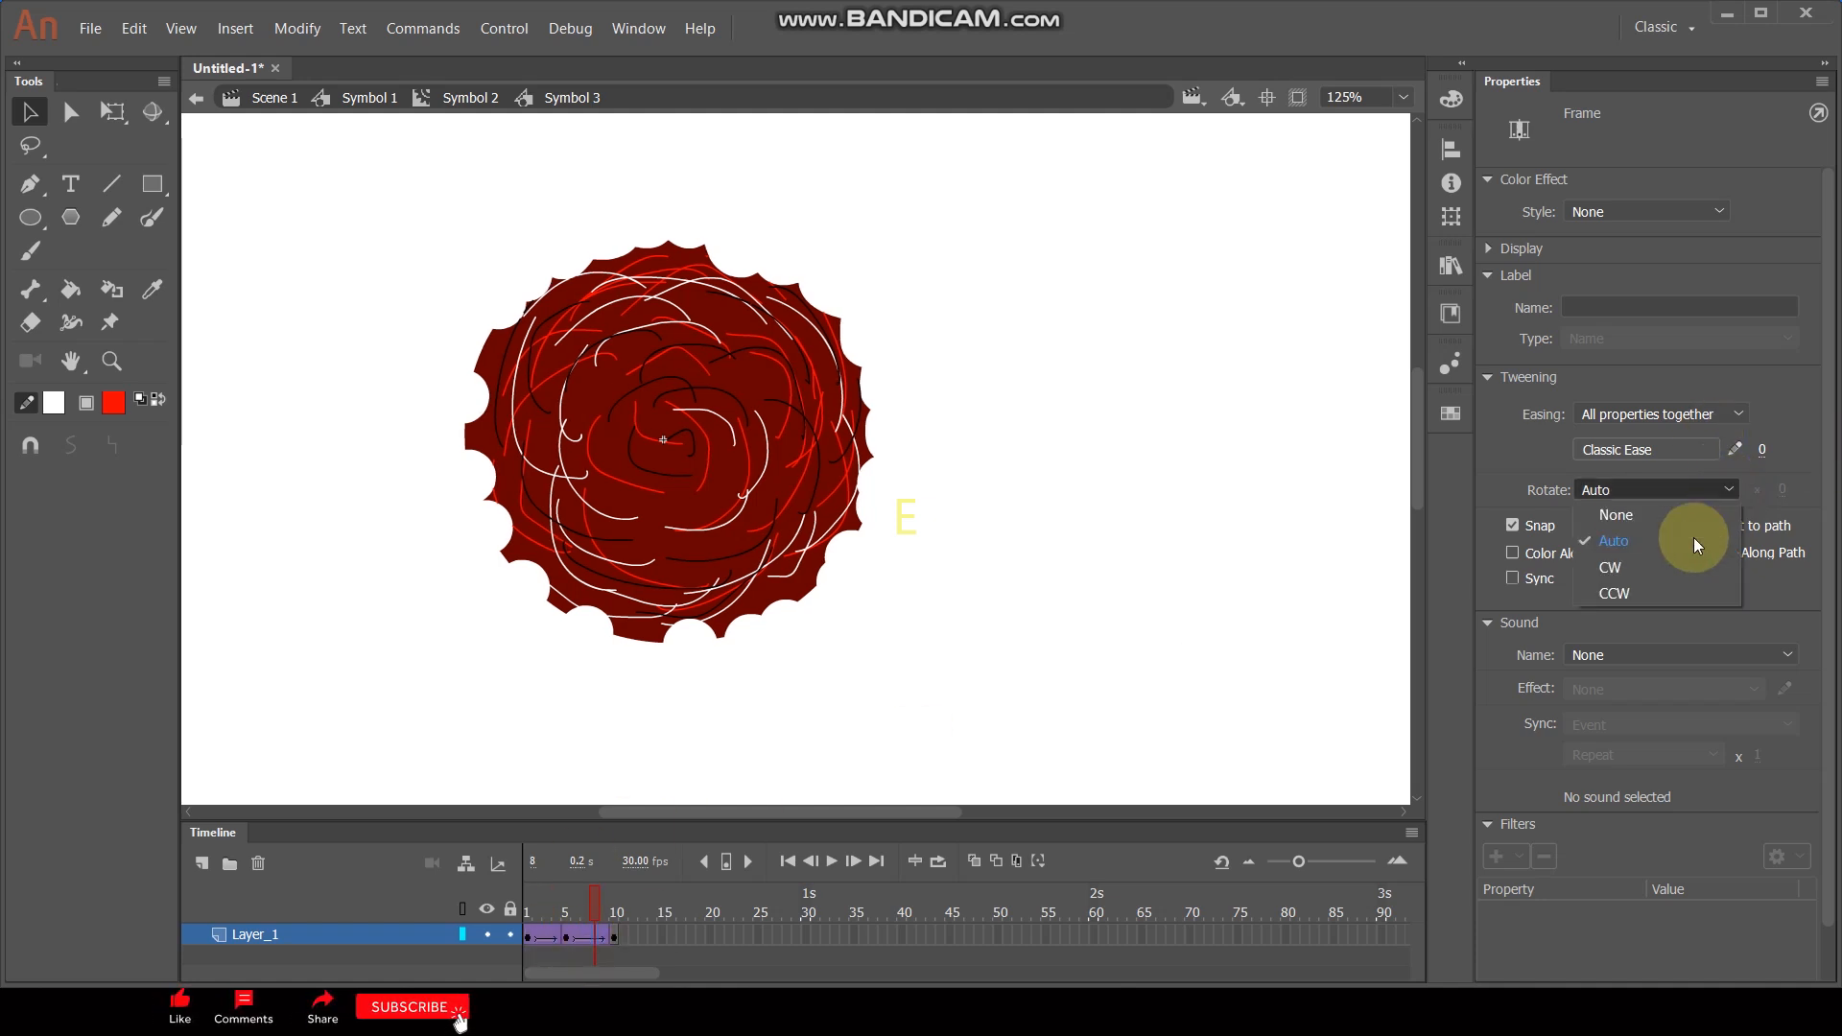
pyautogui.click(1632, 576)
pyautogui.click(584, 940)
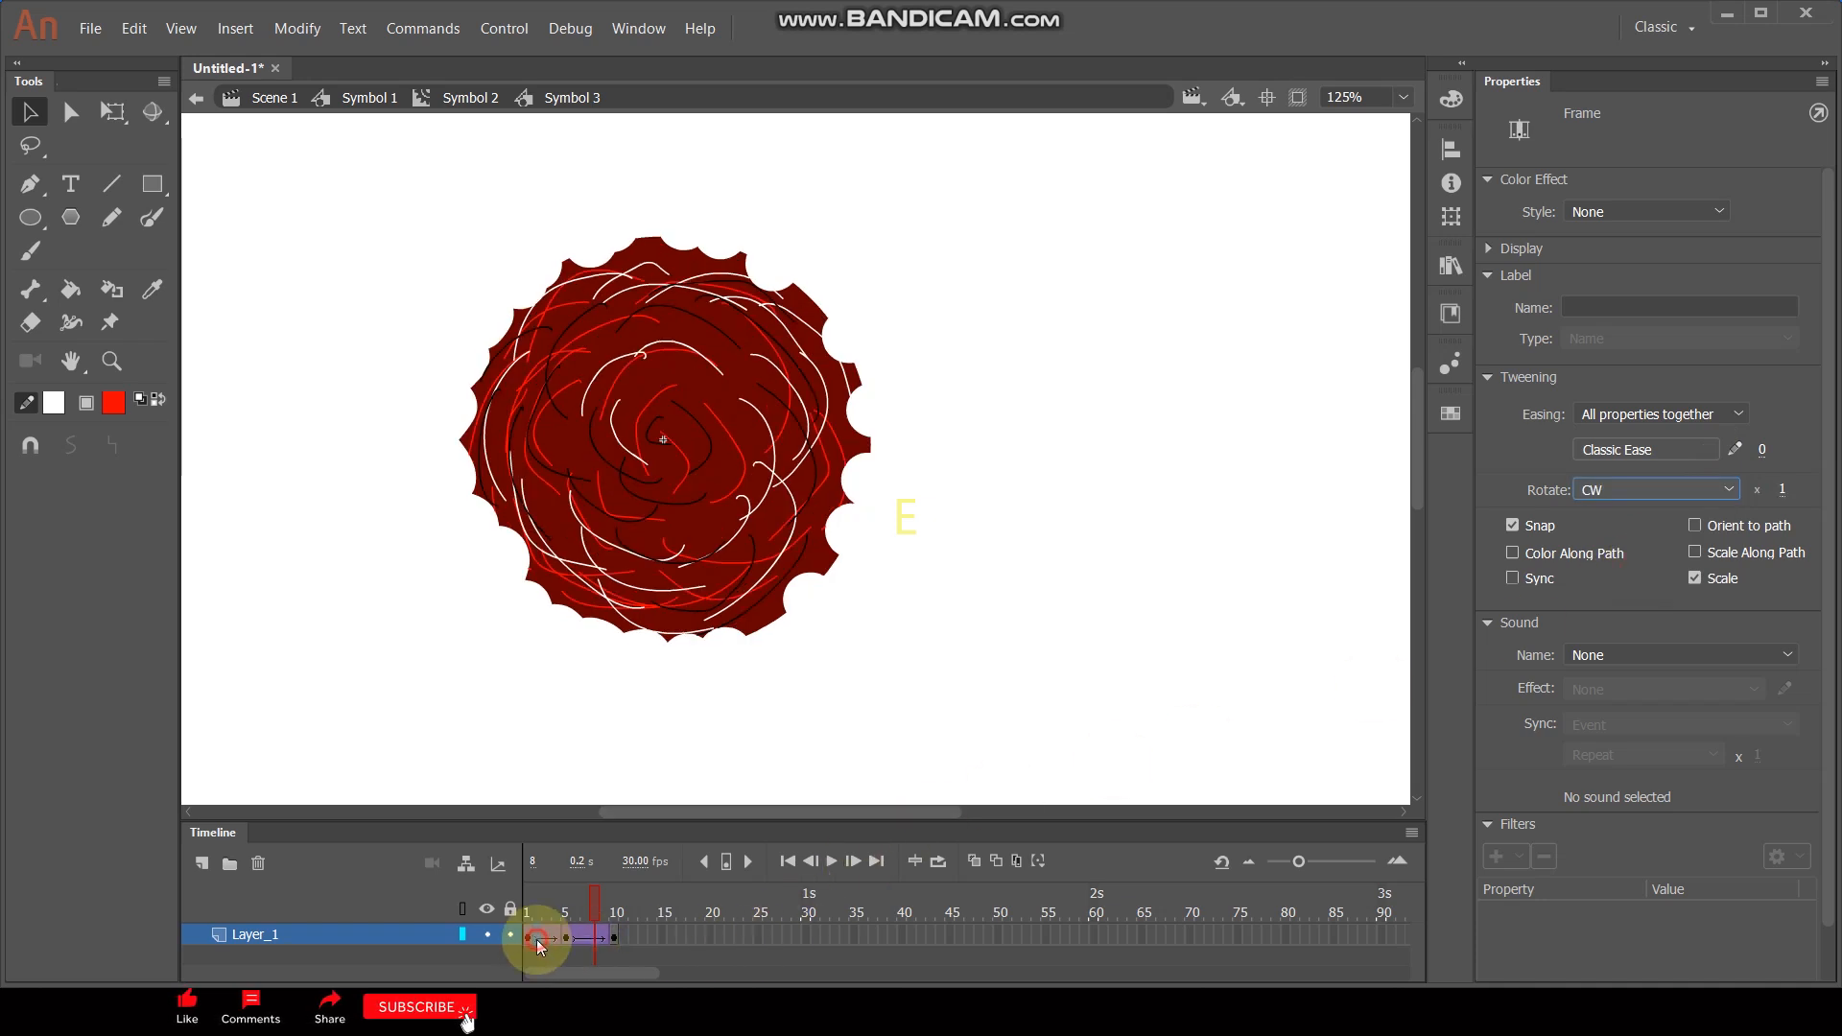
pyautogui.click(537, 940)
pyautogui.click(1717, 497)
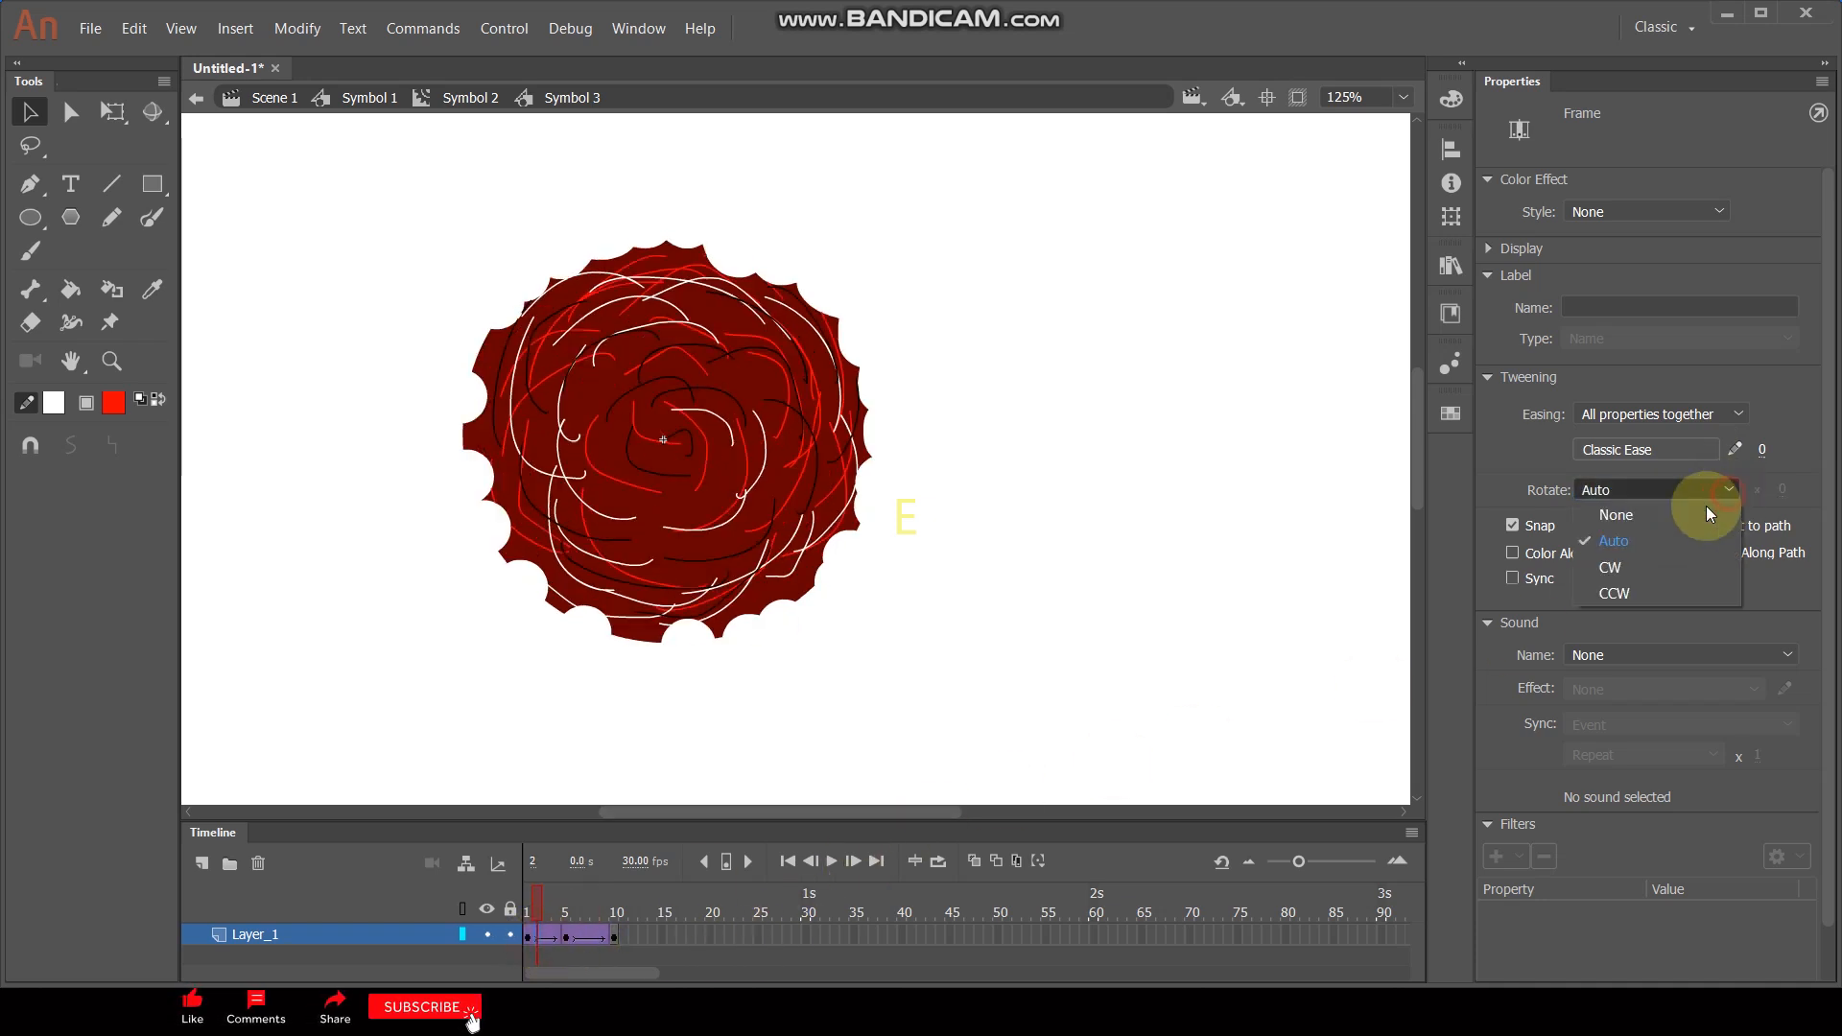
pyautogui.click(1627, 566)
pyautogui.press('Return')
pyautogui.press('Return')
pyautogui.press('Return')
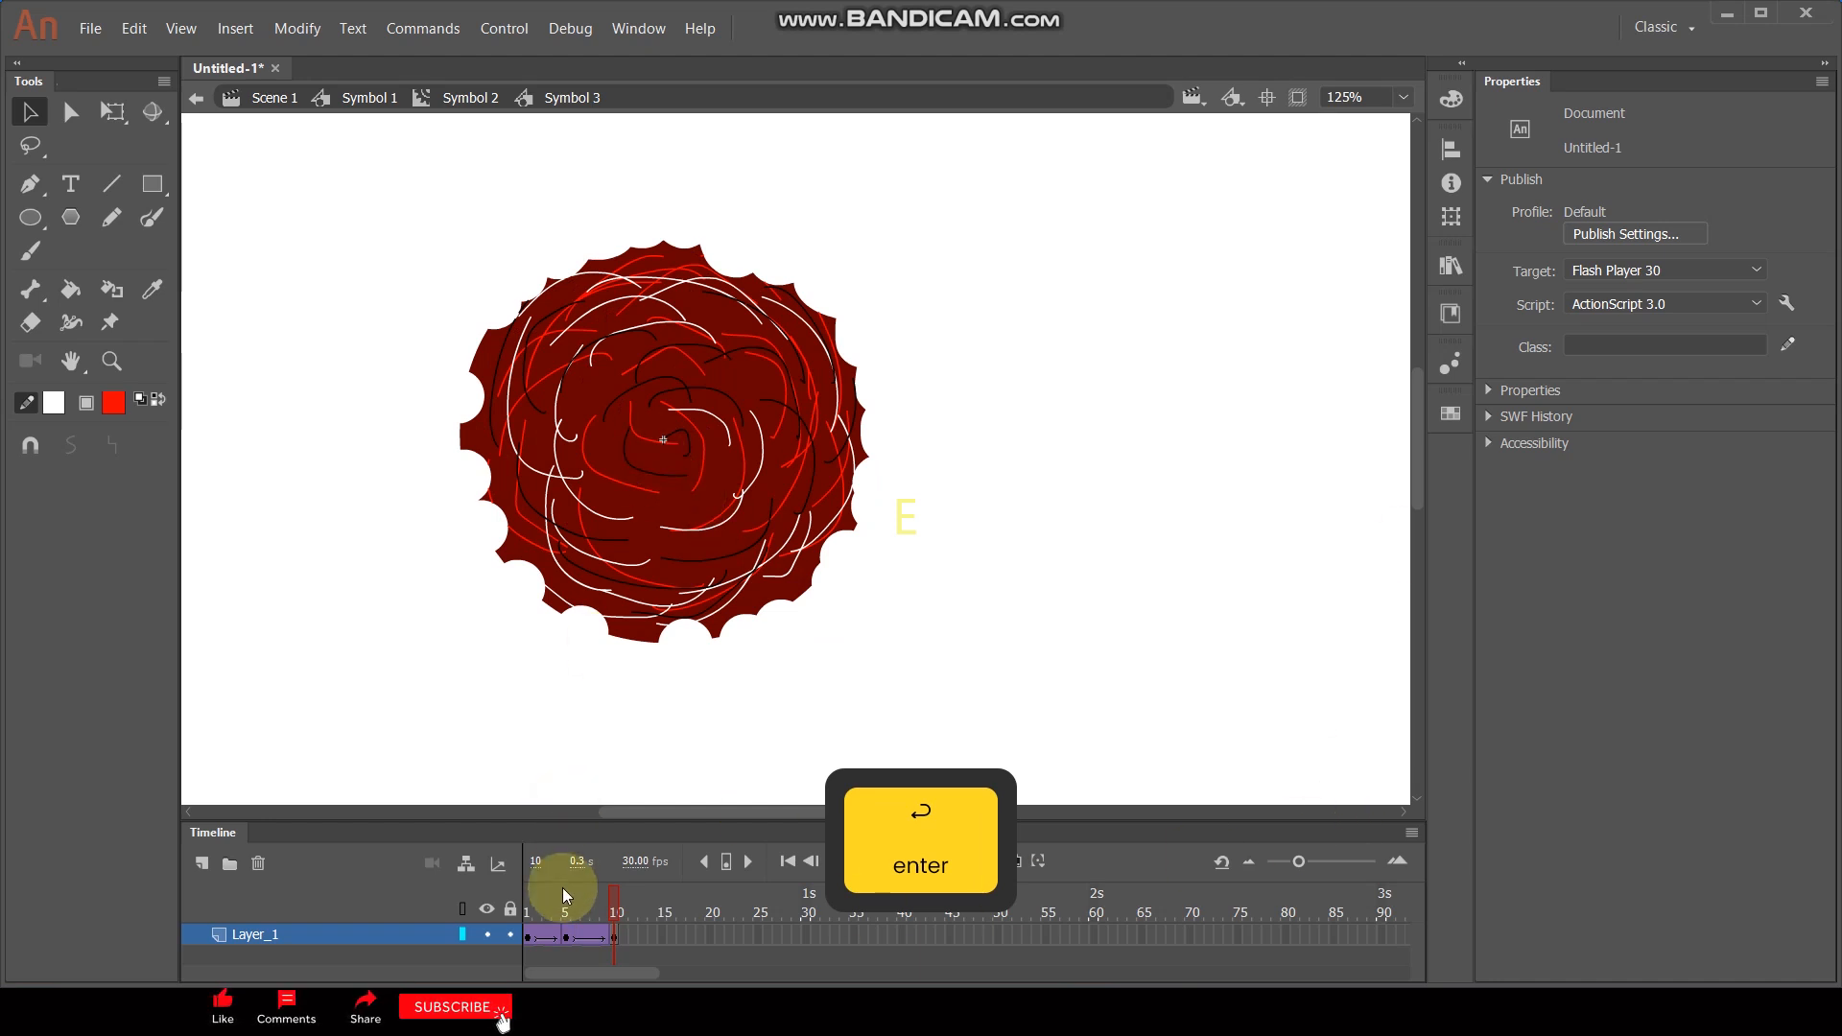
# Go back to Symbol 2 and shrink and flatten the rose instance into a thin disc about 16 px high with Free Transform
pyautogui.doubleClick(987, 296)
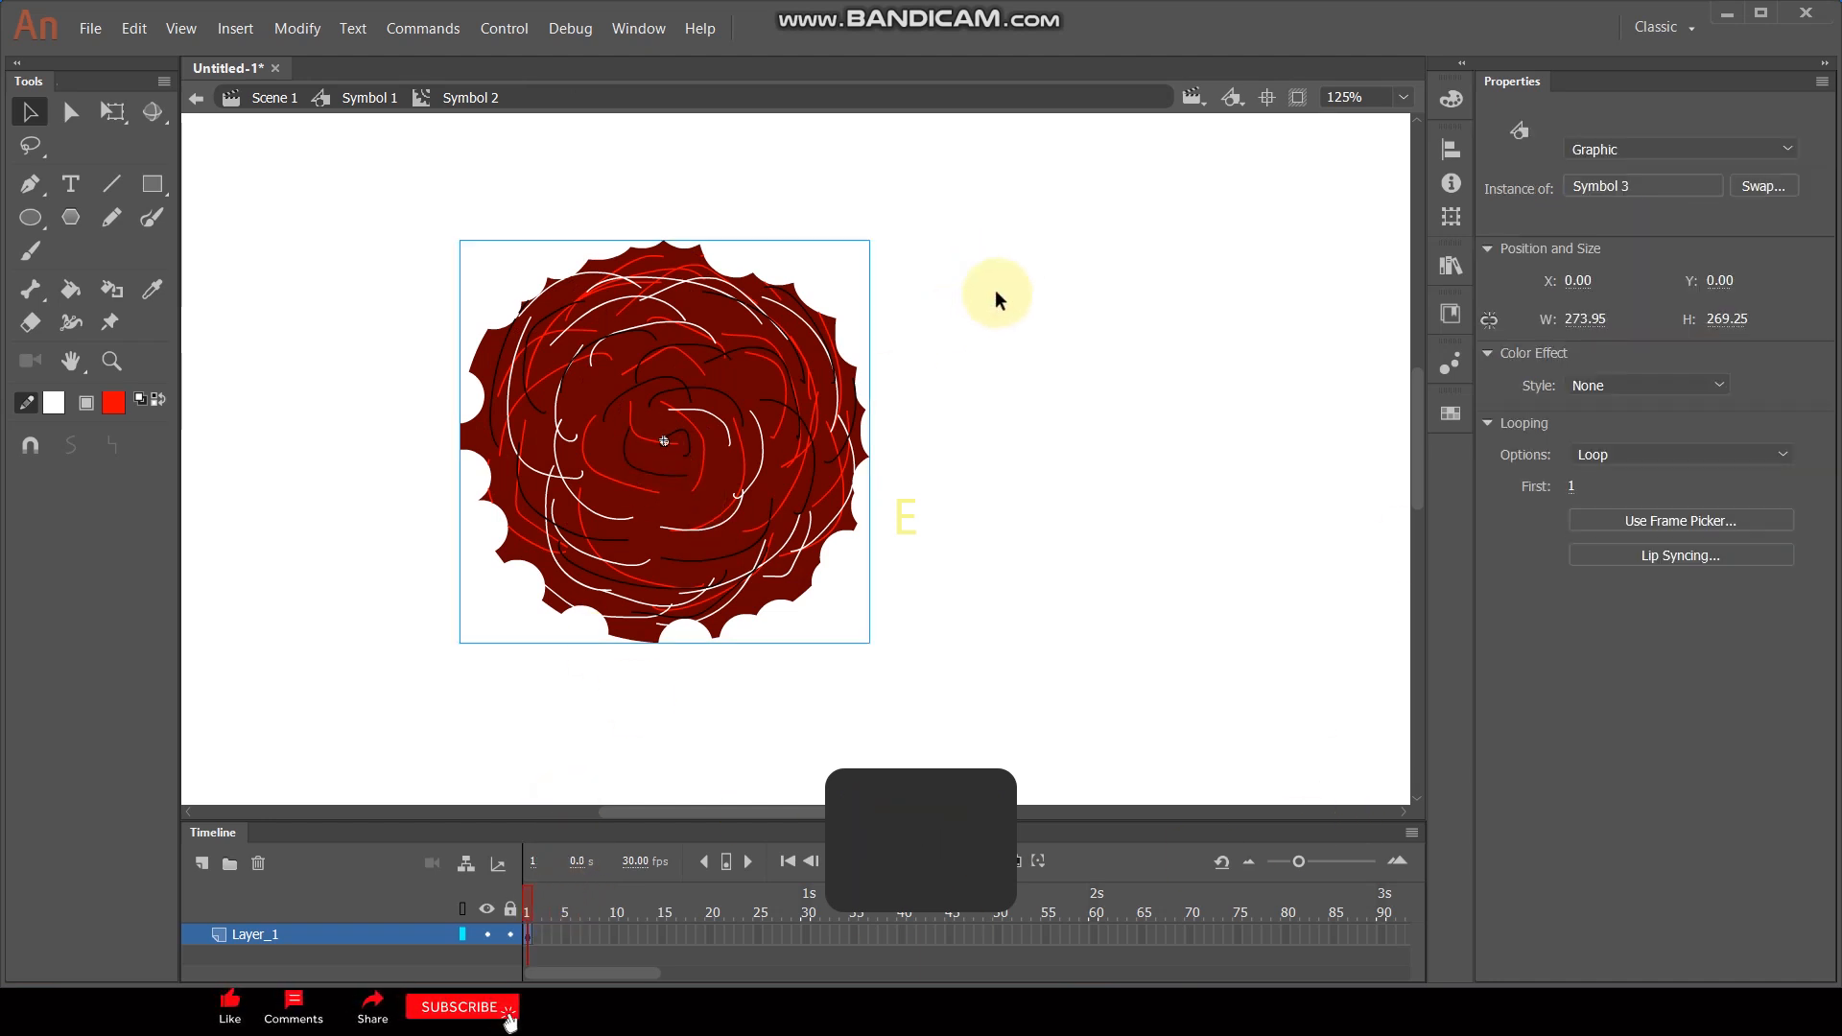
pyautogui.click(112, 112)
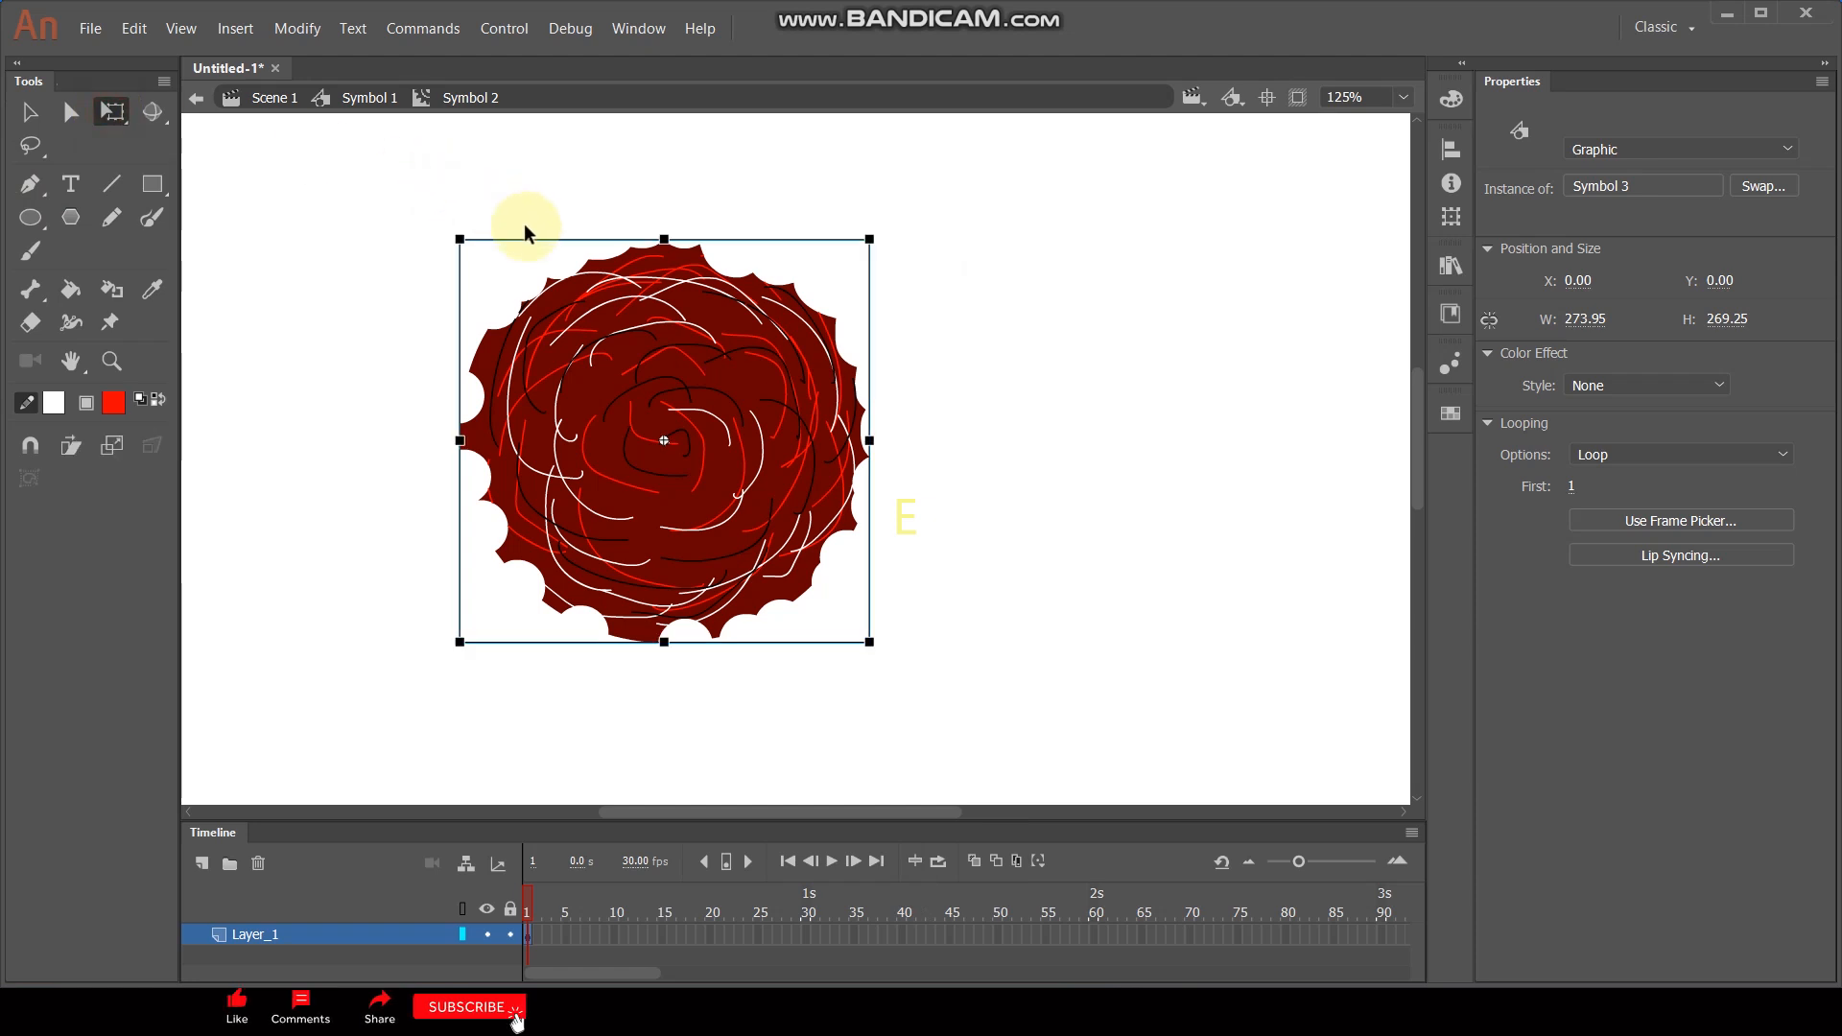
pyautogui.moveTo(663, 234); pyautogui.dragTo(975, 469)
pyautogui.keyDown('ctrl'); pyautogui.scroll(-3, 867, 261); pyautogui.keyUp('ctrl')
pyautogui.keyDown('ctrl'); pyautogui.scroll(2, 863, 284); pyautogui.keyUp('ctrl')
pyautogui.keyDown('ctrl'); pyautogui.scroll(3, 884, 526); pyautogui.keyUp('ctrl')
# Stack copies of the flattened disc upward, widening each one about its centre until the uppermost is about 209 px wide
pyautogui.keyDown('alt'); pyautogui.moveTo(864, 485); pyautogui.dragTo(1013, 453); pyautogui.keyUp('alt')
pyautogui.moveTo(902, 458); pyautogui.dragTo(896, 423)
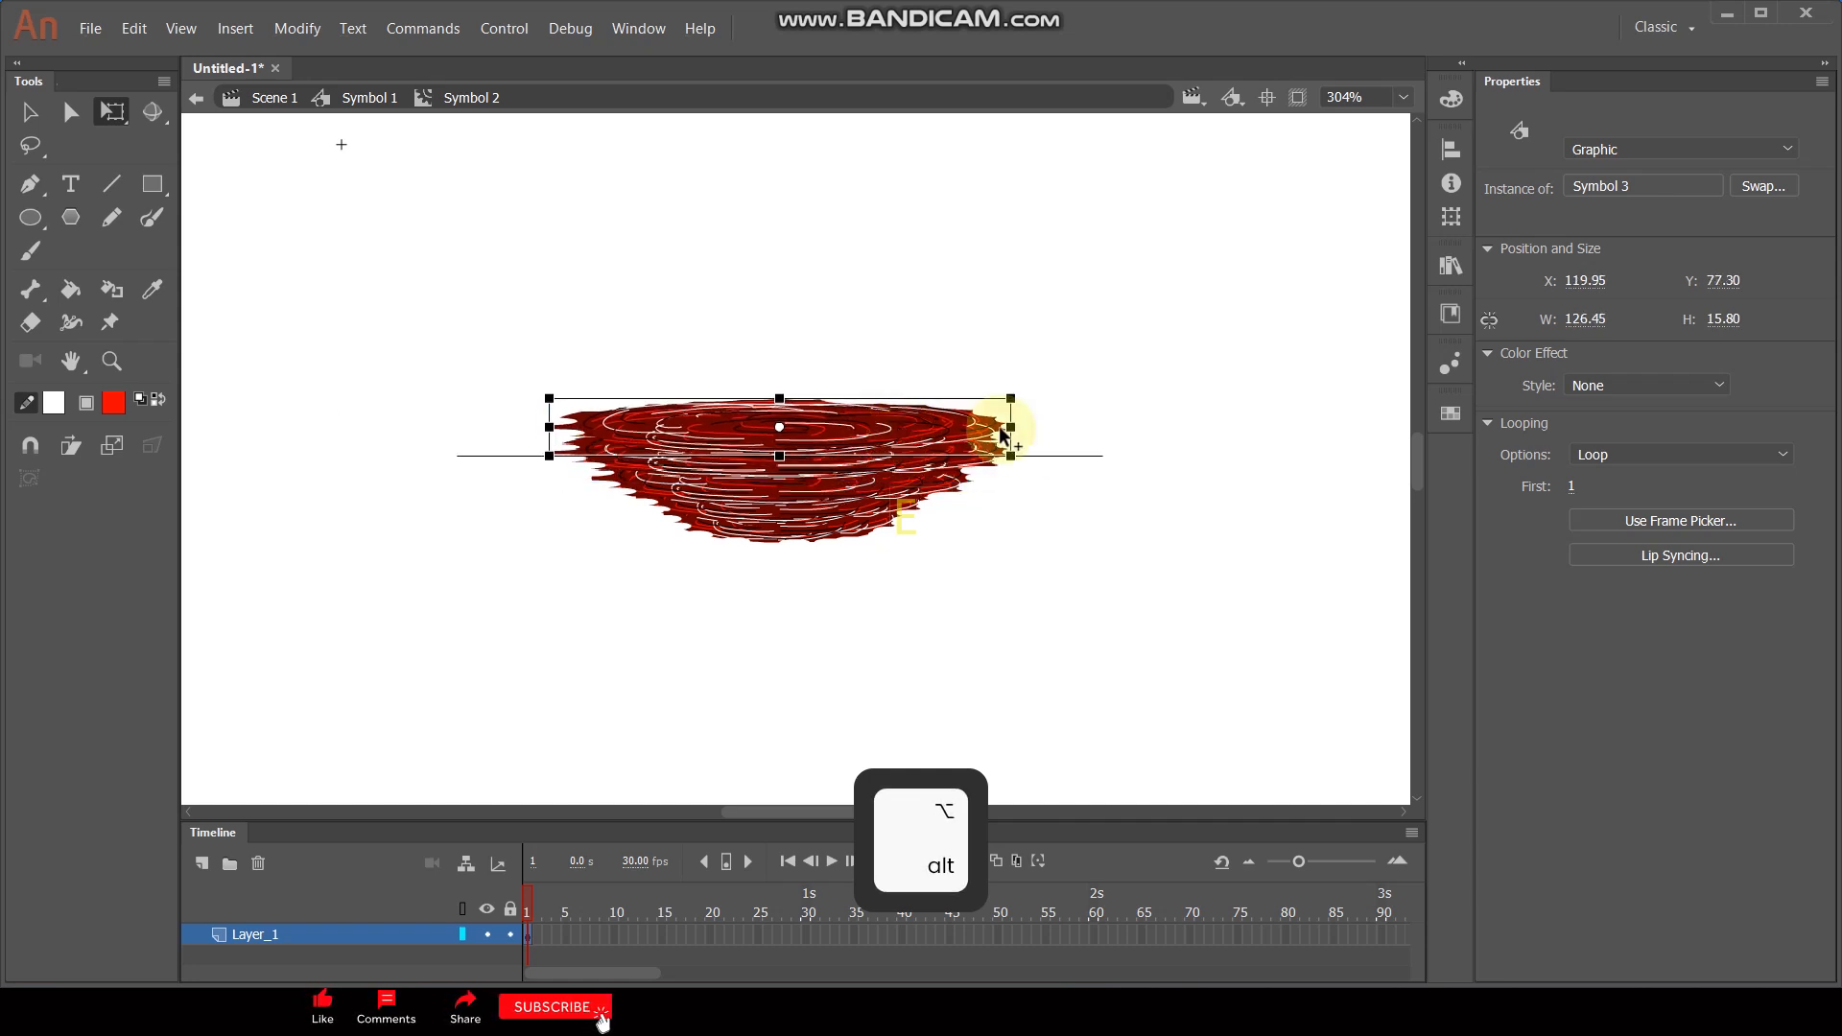
pyautogui.keyDown('alt'); pyautogui.moveTo(1012, 427); pyautogui.dragTo(1049, 419); pyautogui.keyUp('alt')
pyautogui.moveTo(913, 422); pyautogui.dragTo(914, 399)
pyautogui.keyDown('alt'); pyautogui.moveTo(1053, 395); pyautogui.dragTo(1101, 395); pyautogui.keyUp('alt')
pyautogui.moveTo(955, 399); pyautogui.dragTo(954, 360)
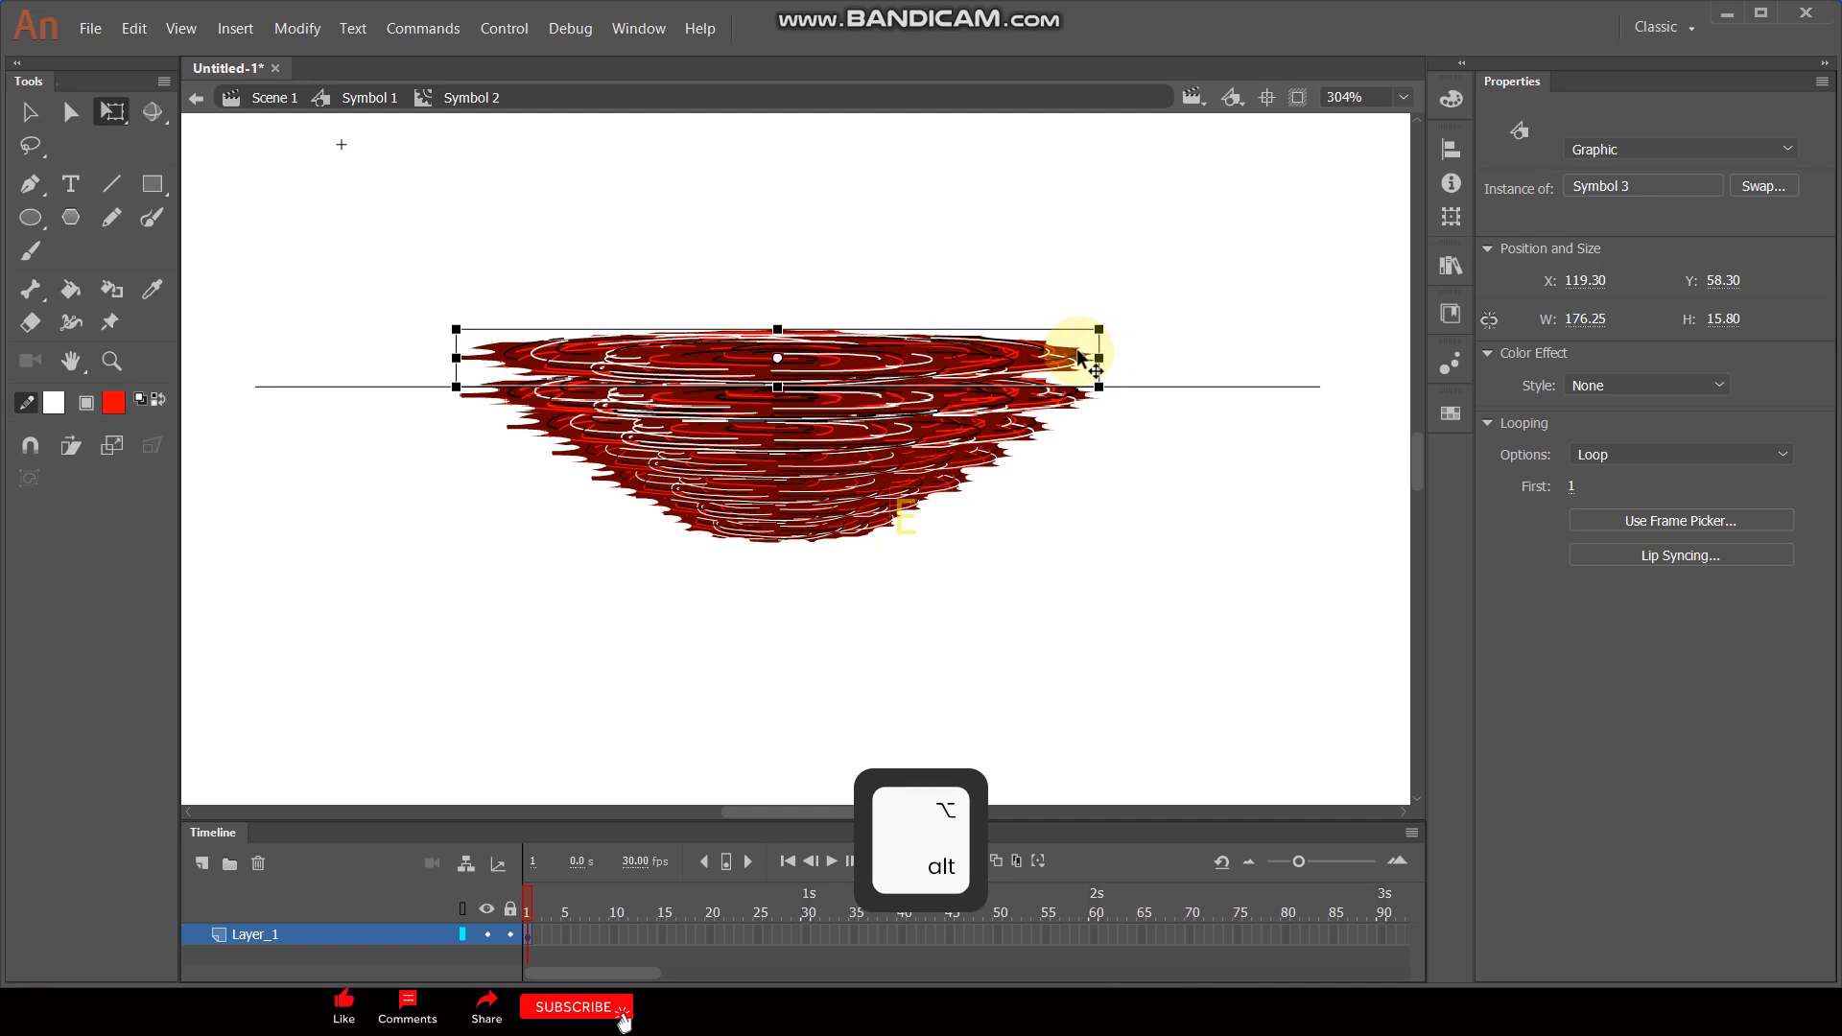
pyautogui.keyDown('alt'); pyautogui.moveTo(1101, 358); pyautogui.dragTo(1154, 357); pyautogui.keyUp('alt')
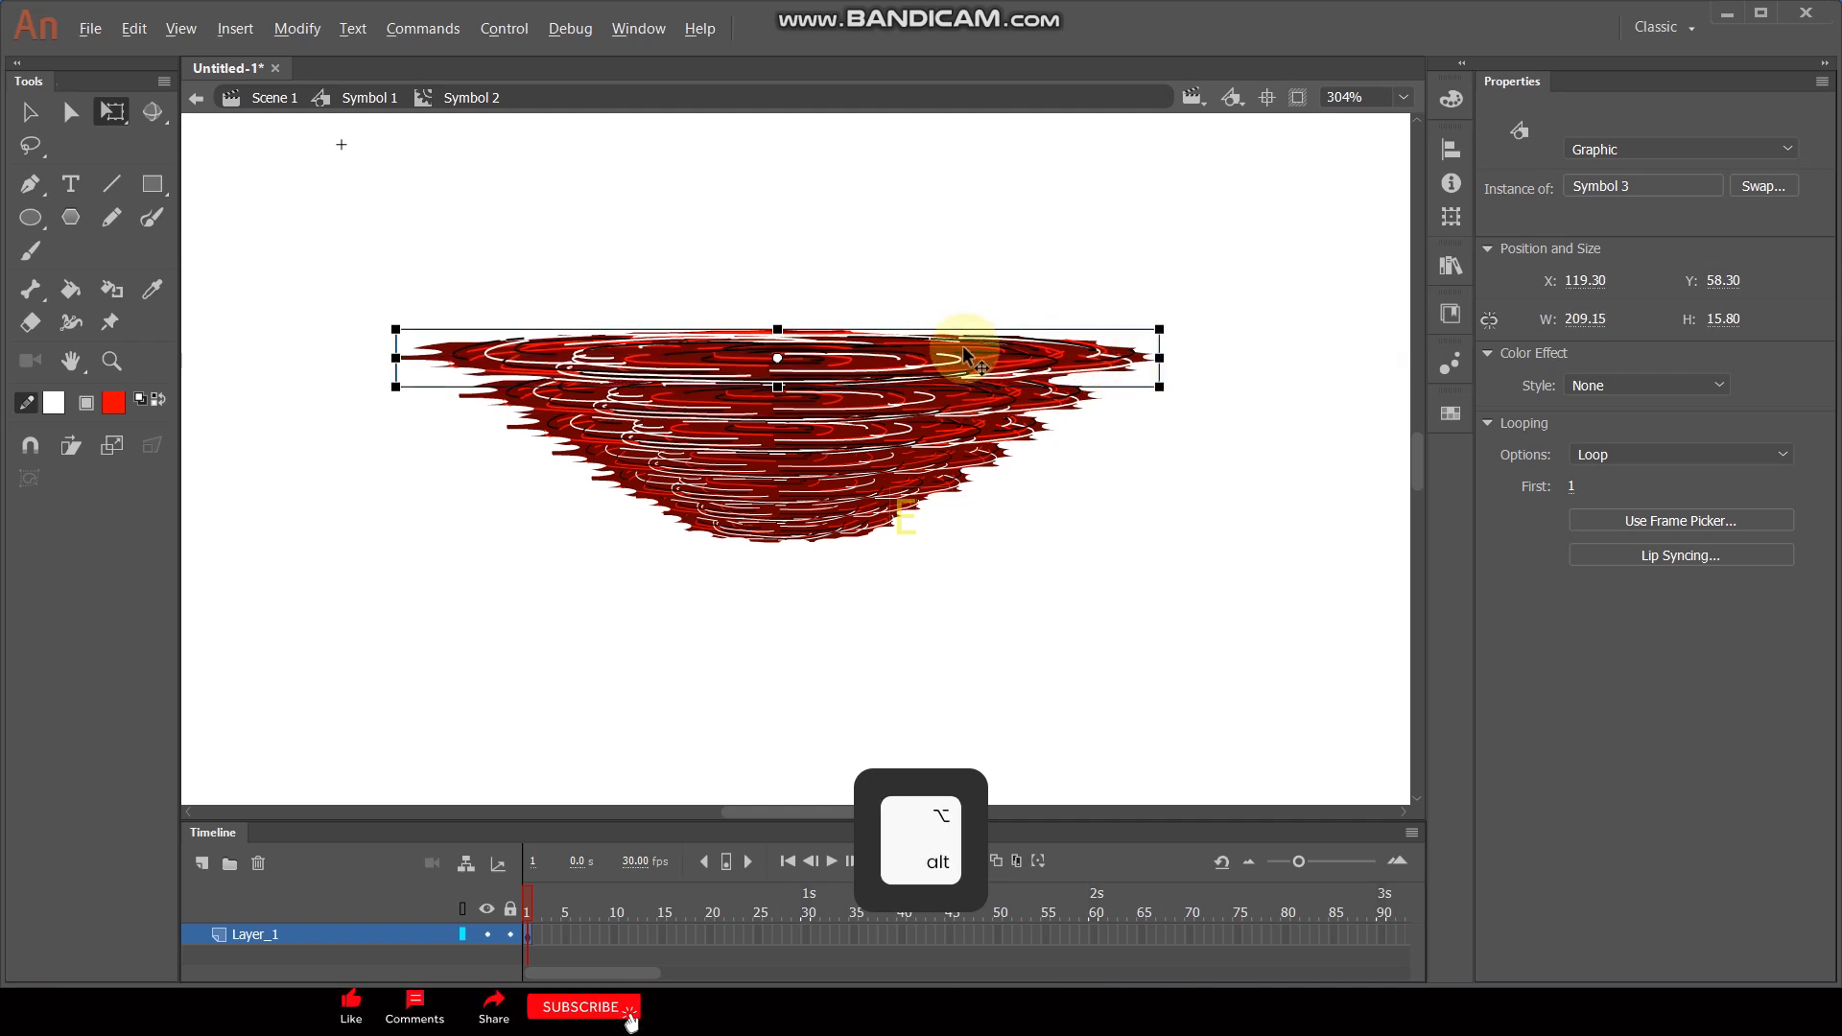
# Add three more disc copies above the stack, widened to about 243, 270 and 299 px
pyautogui.moveTo(964, 340); pyautogui.dragTo(959, 309)
pyautogui.keyDown('alt'); pyautogui.moveTo(1160, 327); pyautogui.dragTo(1221, 326); pyautogui.keyUp('alt')
pyautogui.keyDown('alt'); pyautogui.moveTo(968, 323); pyautogui.dragTo(969, 286); pyautogui.keyUp('alt')
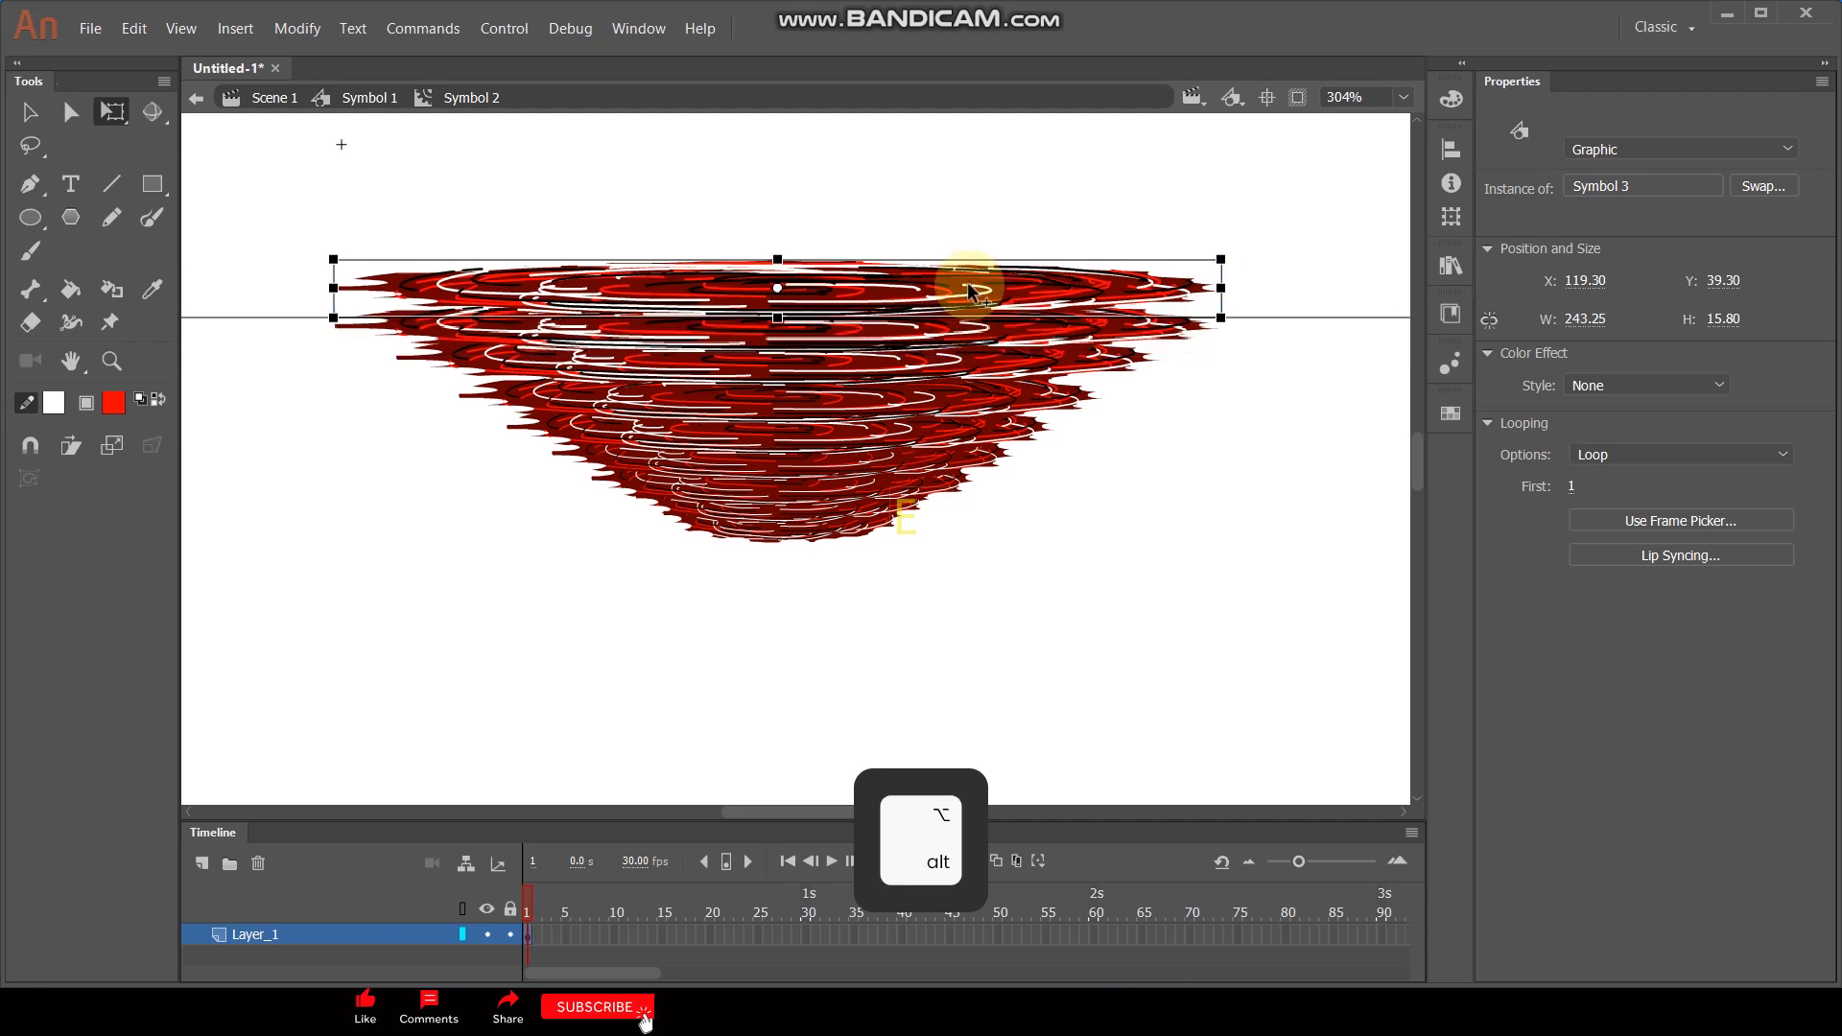
pyautogui.keyDown('alt'); pyautogui.moveTo(1221, 286); pyautogui.dragTo(1267, 282); pyautogui.keyUp('alt')
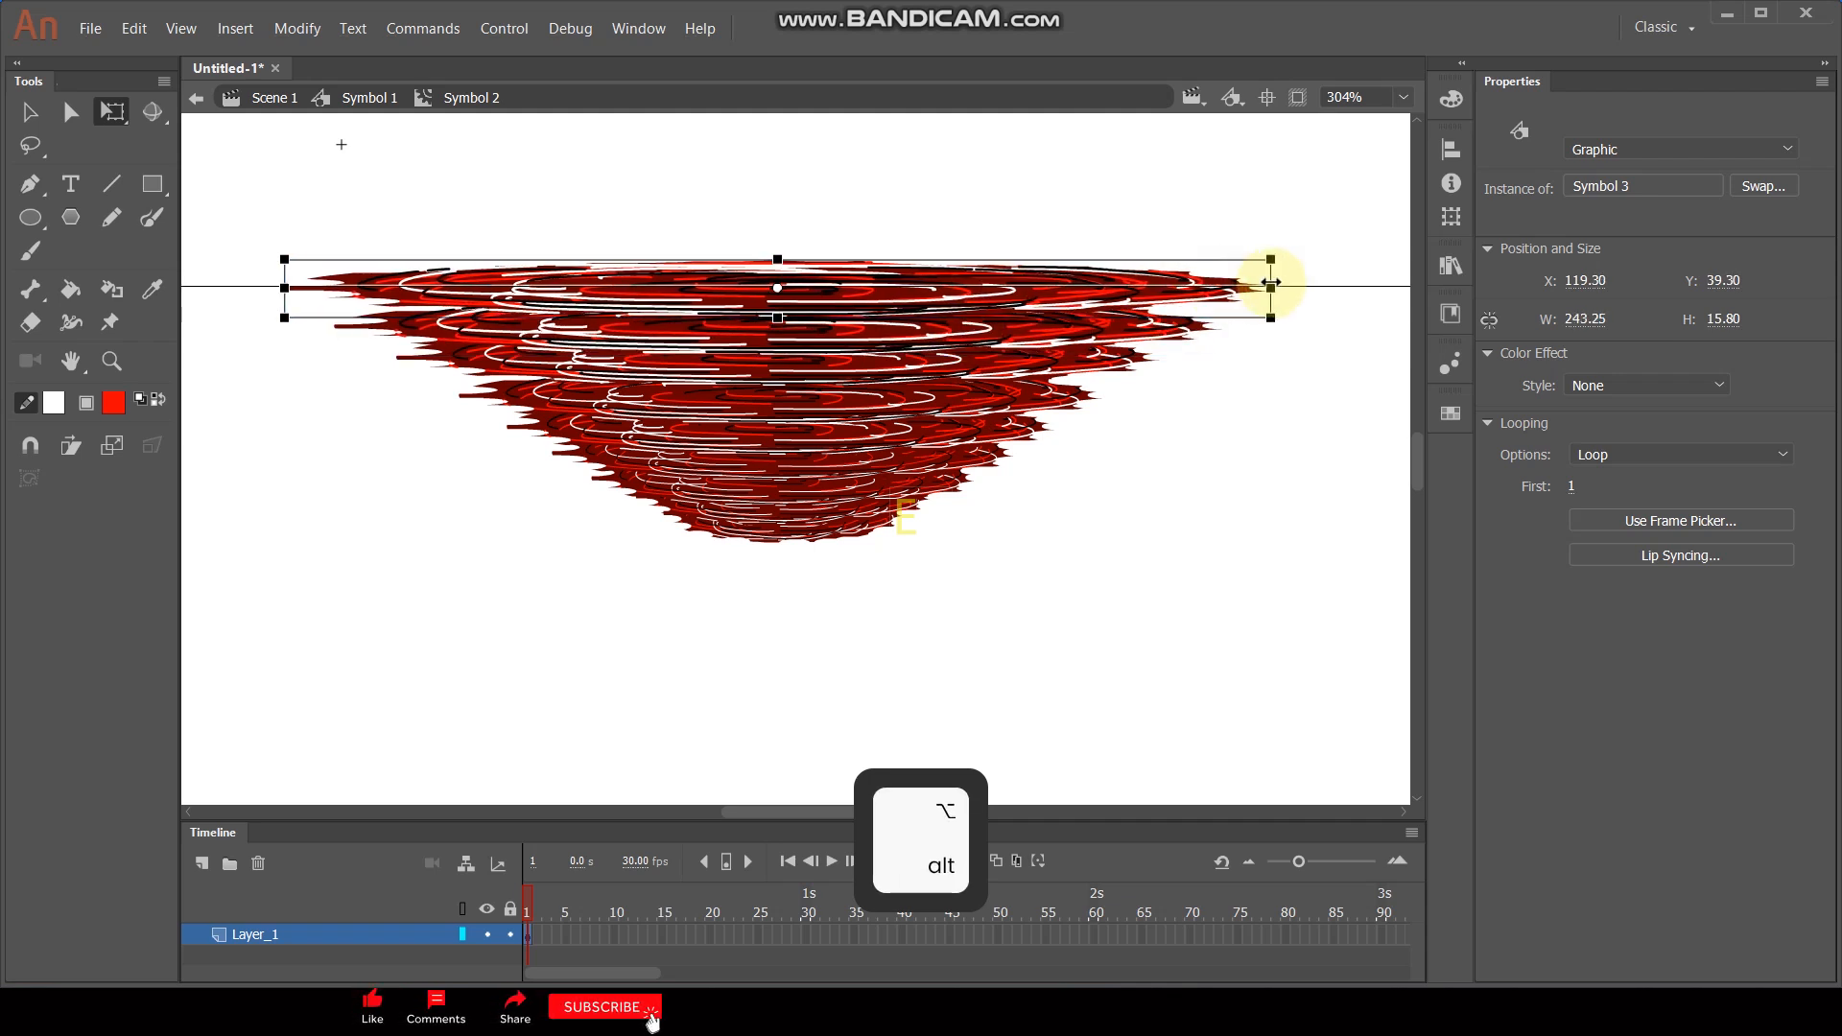
pyautogui.moveTo(1007, 296); pyautogui.dragTo(1019, 264)
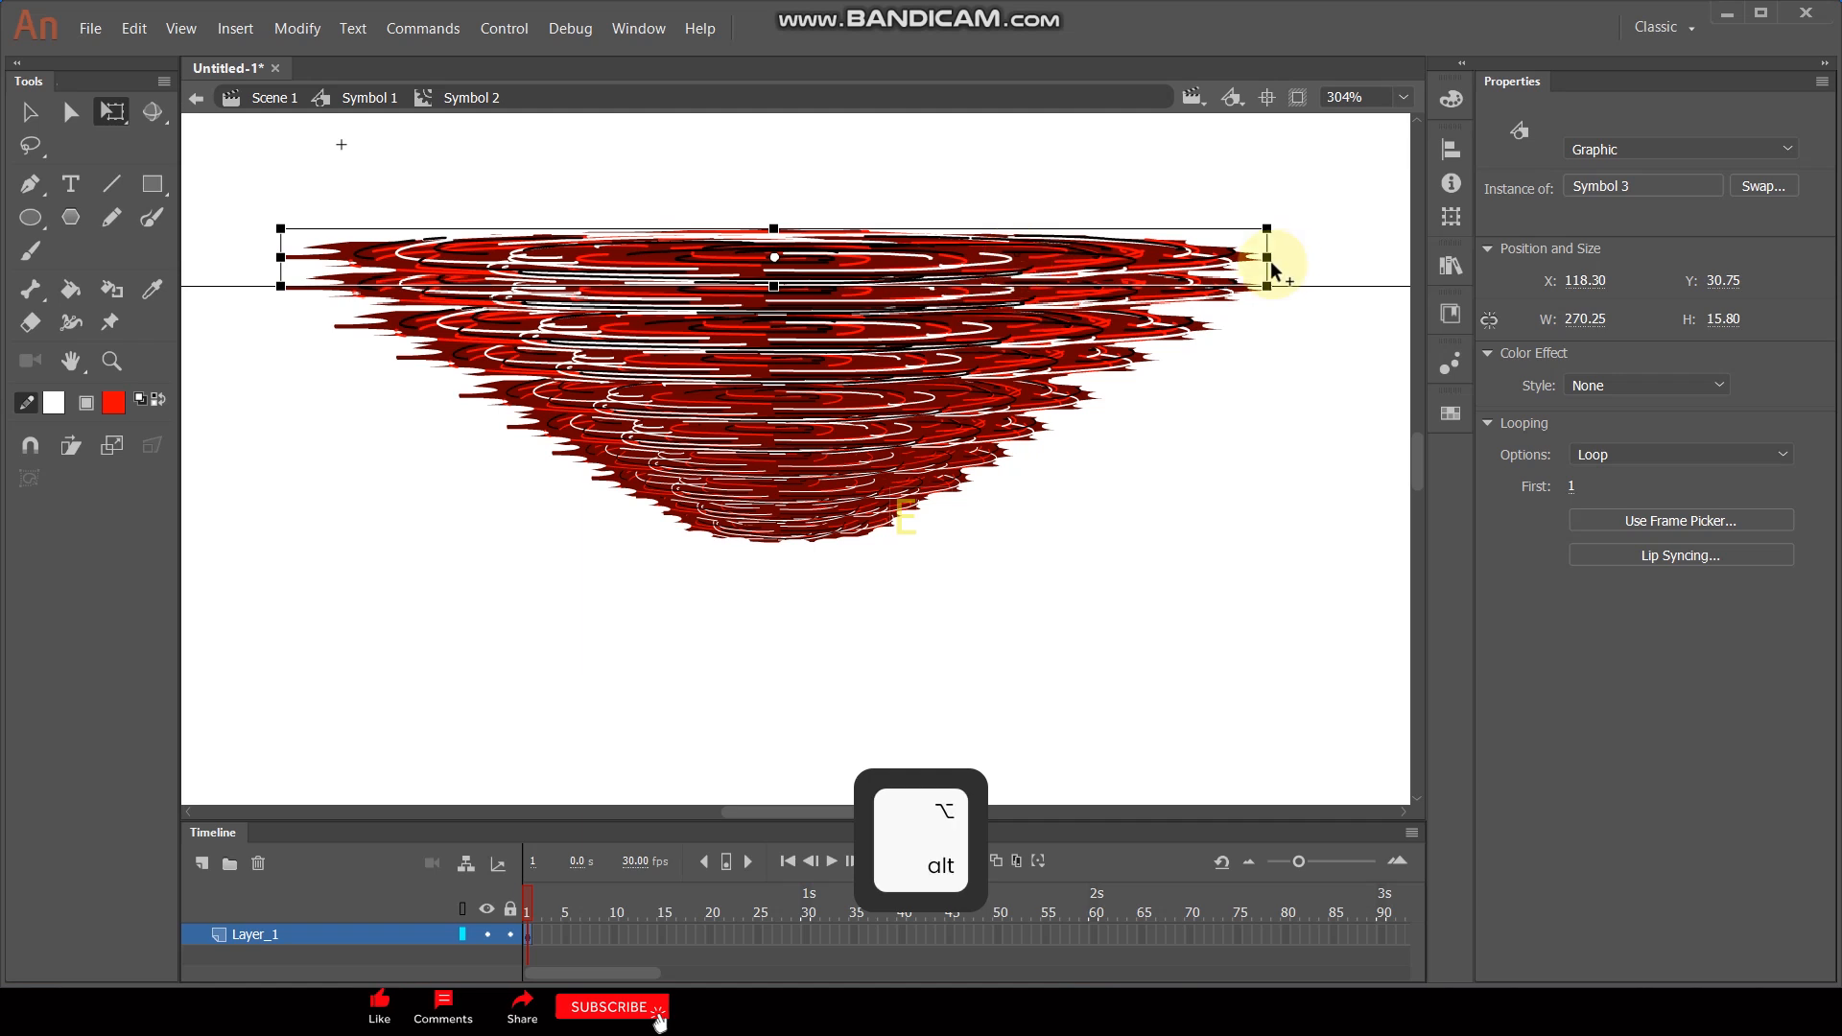
pyautogui.moveTo(1264, 259); pyautogui.dragTo(1319, 257)
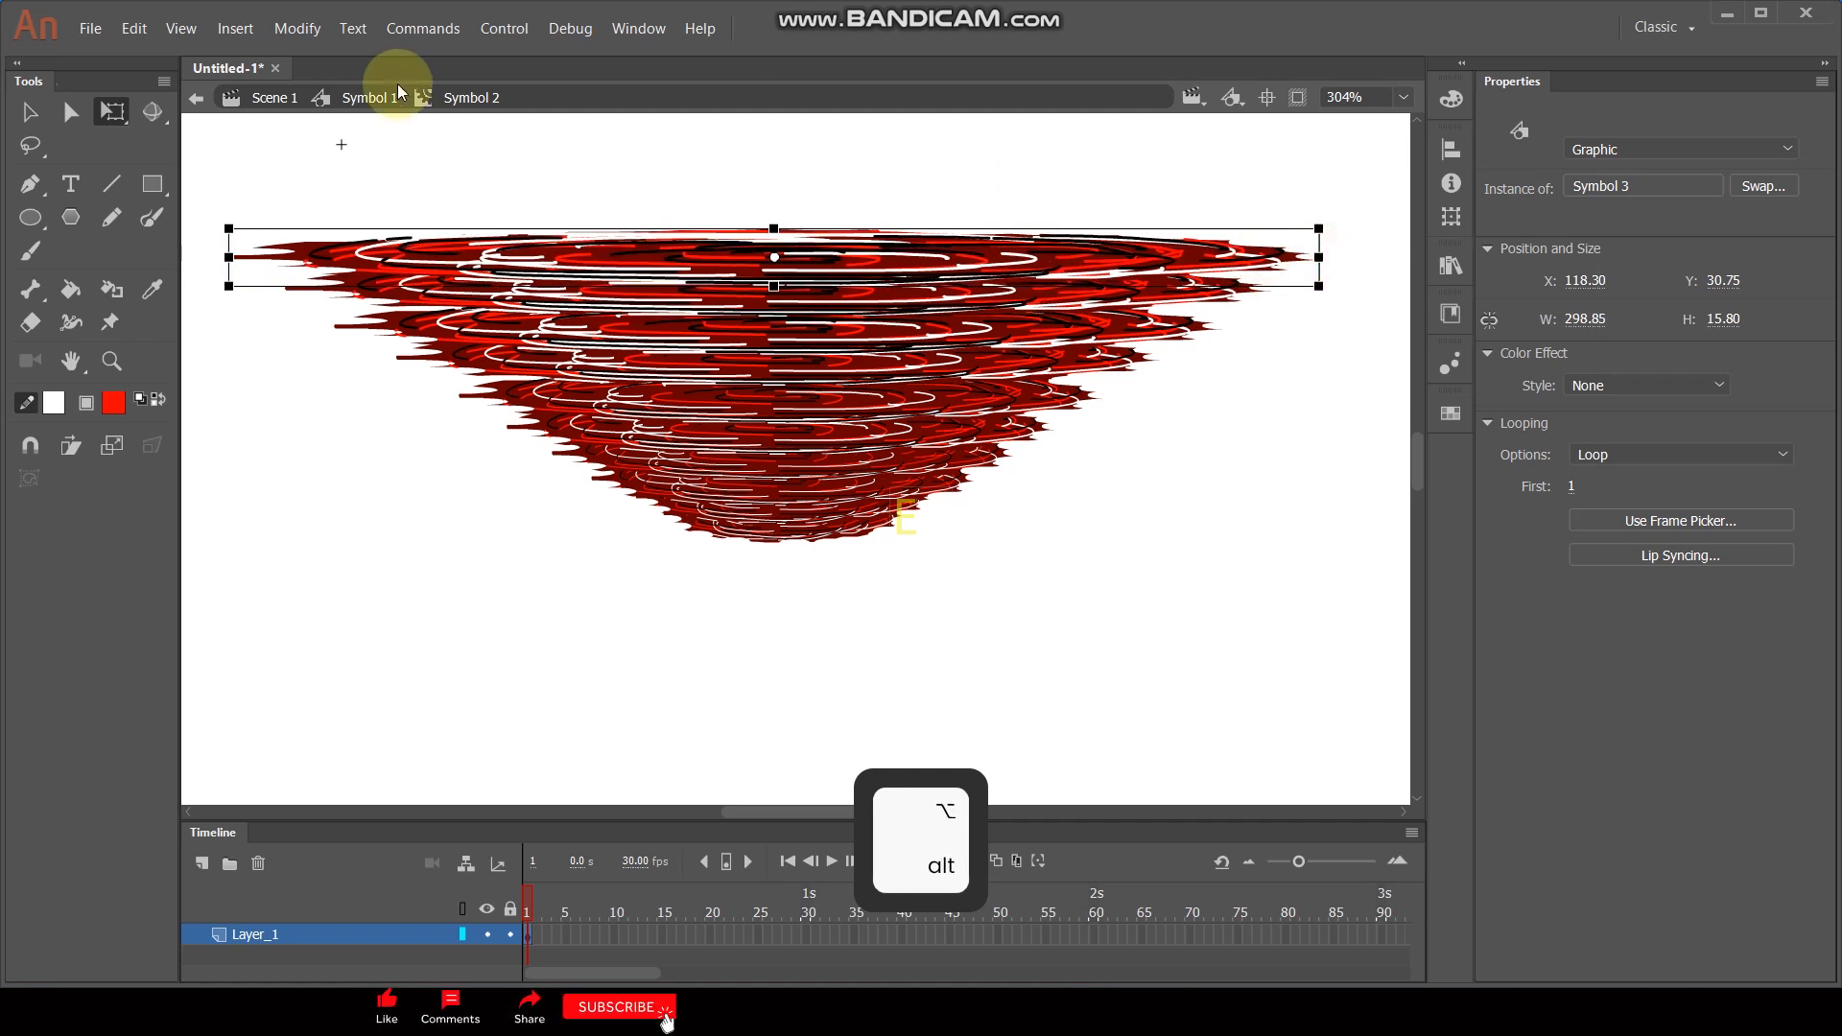
# In Symbol 1, stretch the whole funnel vertically so it is much taller, and reopen the nested Symbol 2
pyautogui.click(375, 100)
pyautogui.moveTo(771, 534); pyautogui.dragTo(753, 792)
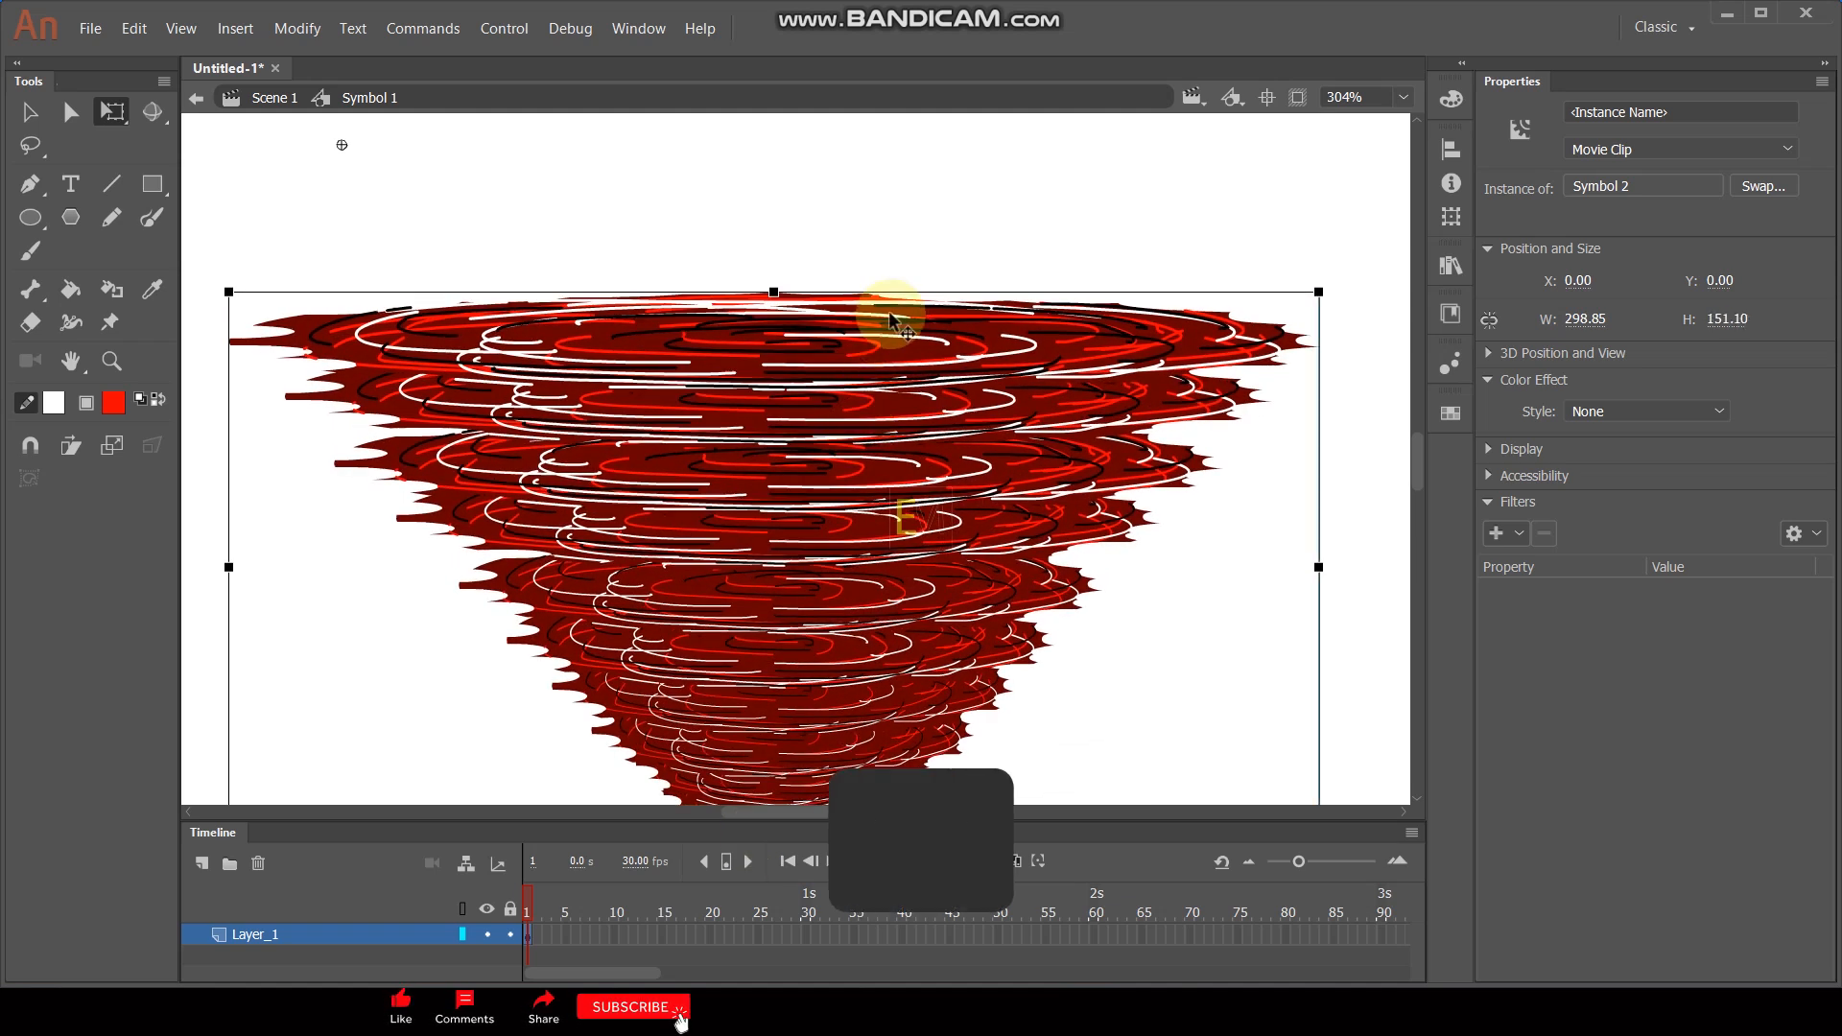
pyautogui.scroll(-4, 891, 355)
pyautogui.scroll(-2, 890, 354)
pyautogui.moveTo(865, 453); pyautogui.dragTo(865, 582)
pyautogui.moveTo(900, 419); pyautogui.dragTo(897, 334)
pyautogui.scroll(2, 897, 334)
pyautogui.doubleClick(864, 525)
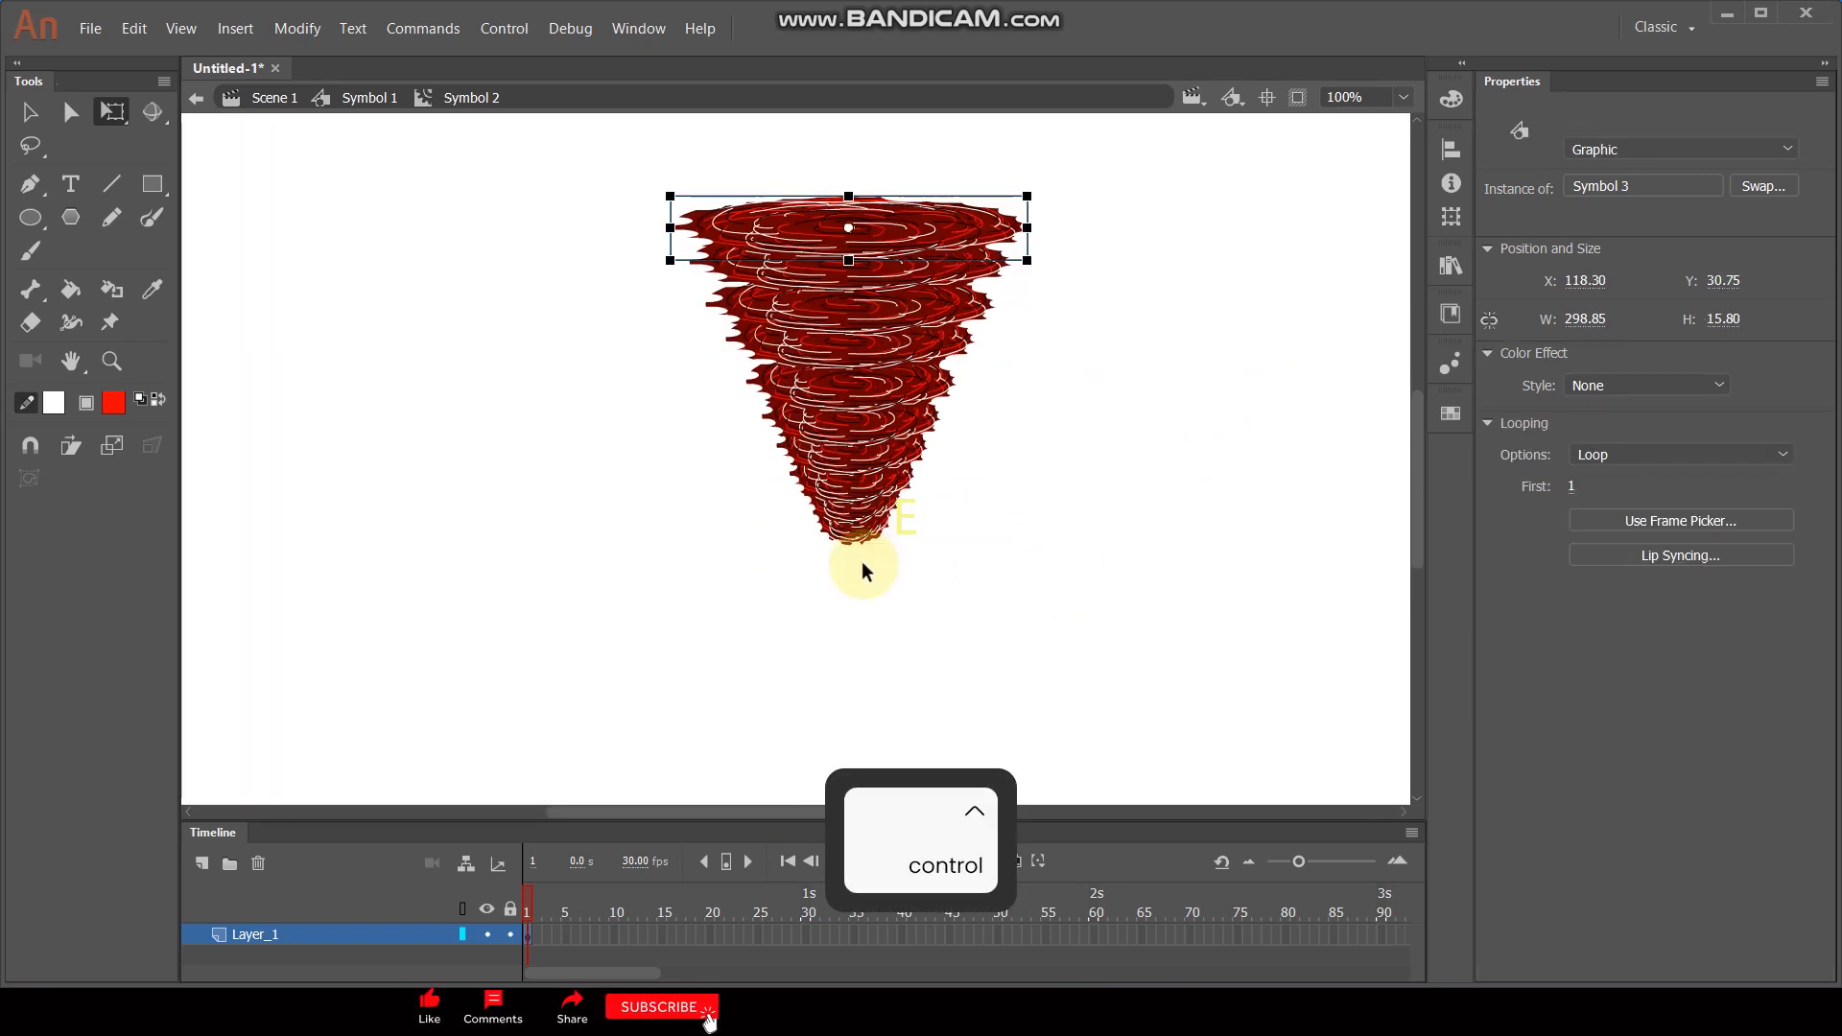
# Try to extend the funnel's tip with a copy of the lowest disc shrunk to about 28 by 6 px
pyautogui.scroll(3, 871, 551)
pyautogui.click(848, 521)
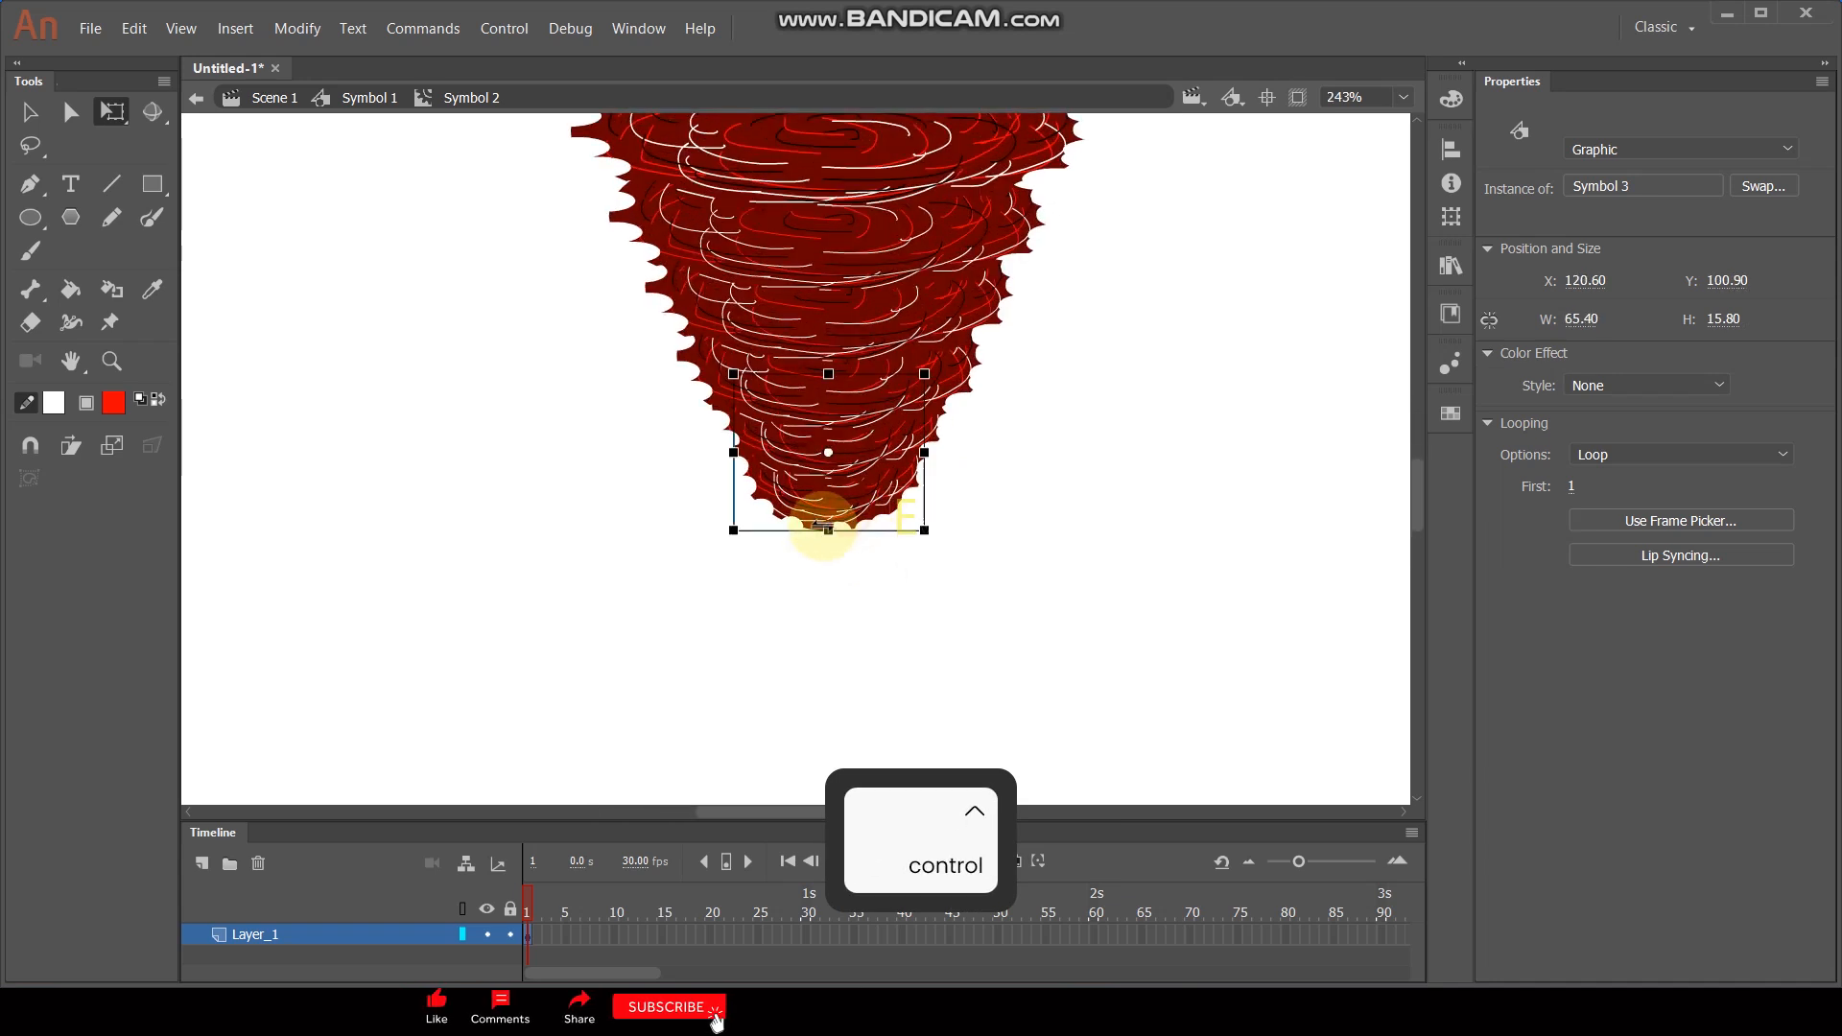
pyautogui.moveTo(823, 509); pyautogui.dragTo(823, 530)
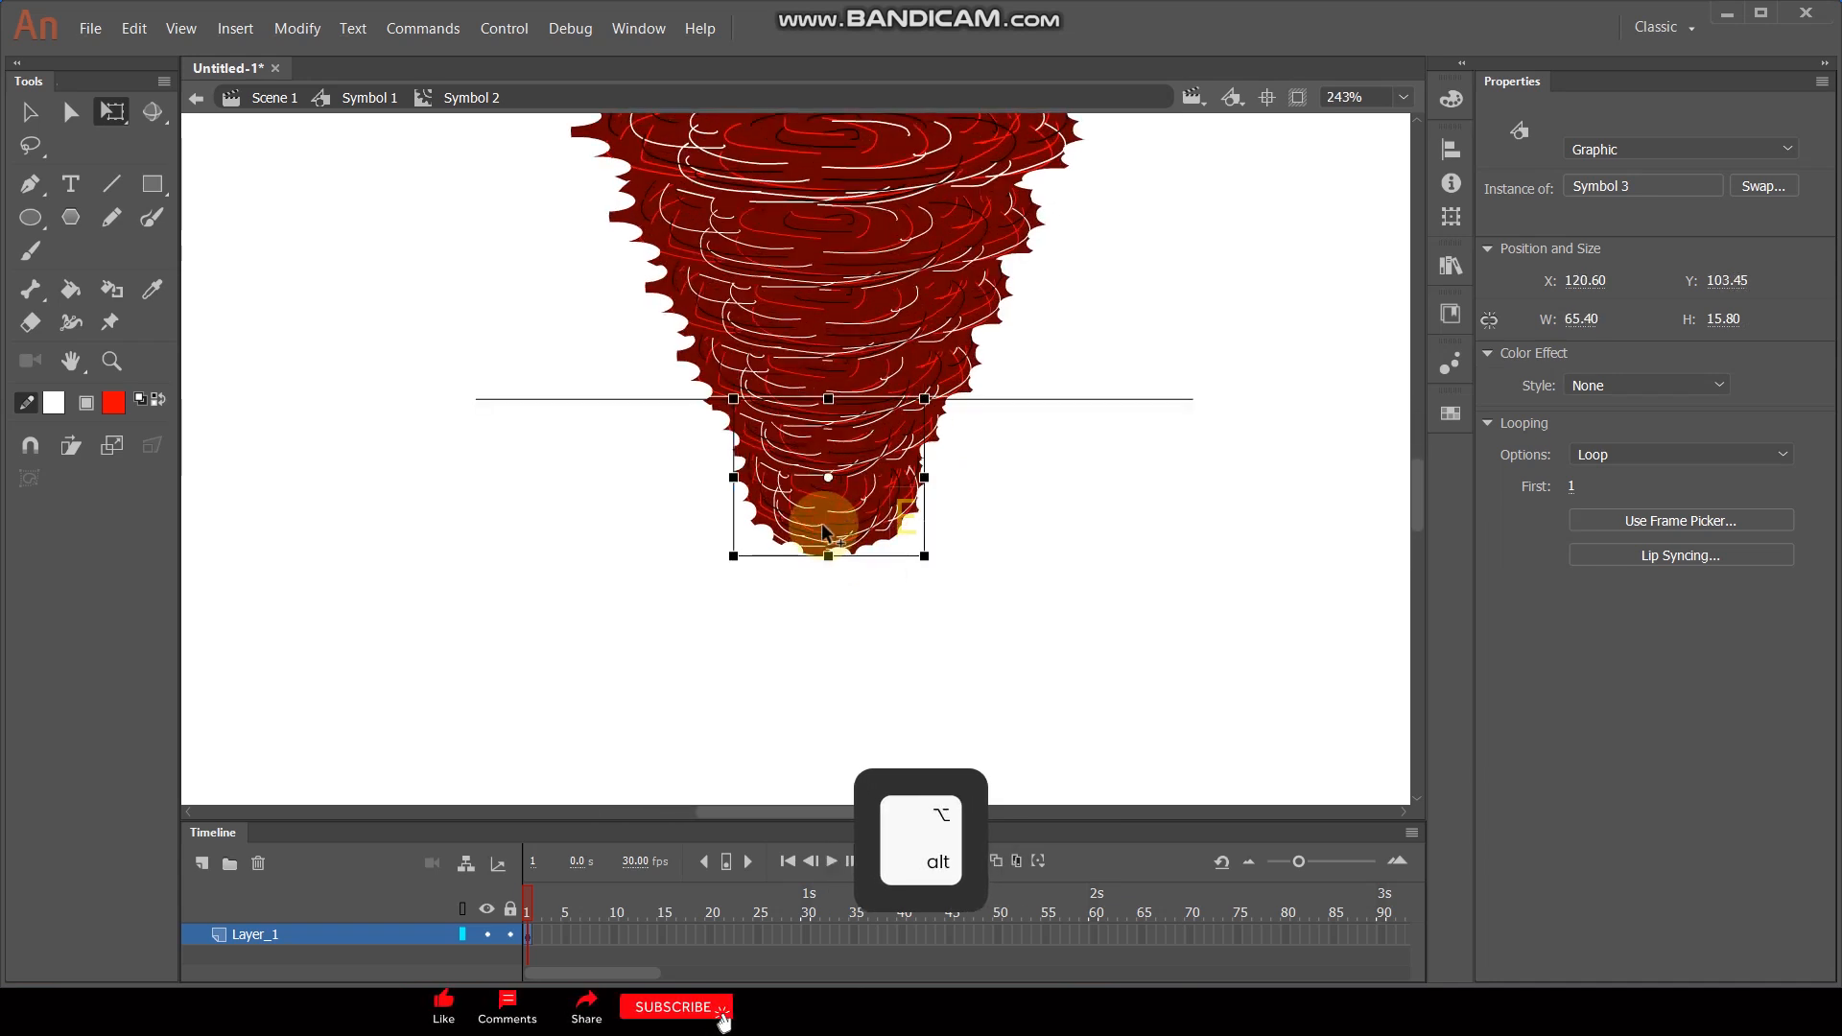
pyautogui.moveTo(921, 400); pyautogui.dragTo(835, 540)
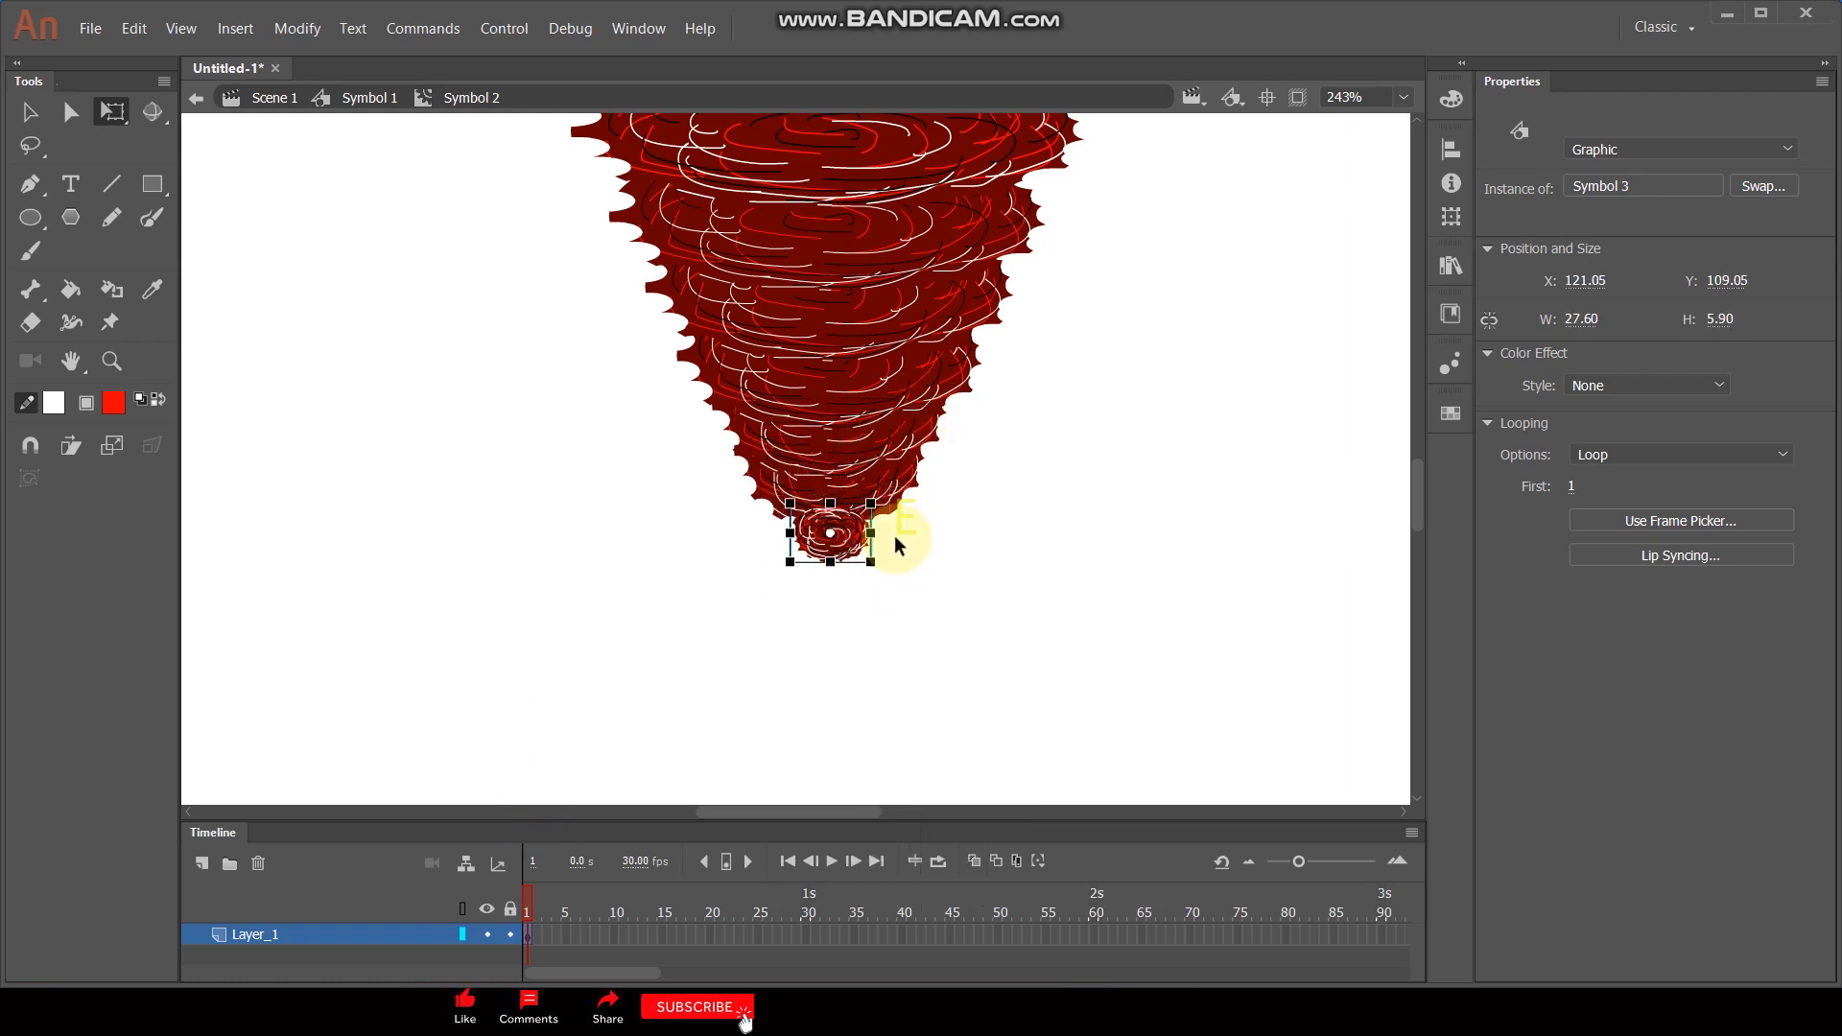
pyautogui.hotkey('ctrl', '[')
pyautogui.hotkey('ctrl', ']')
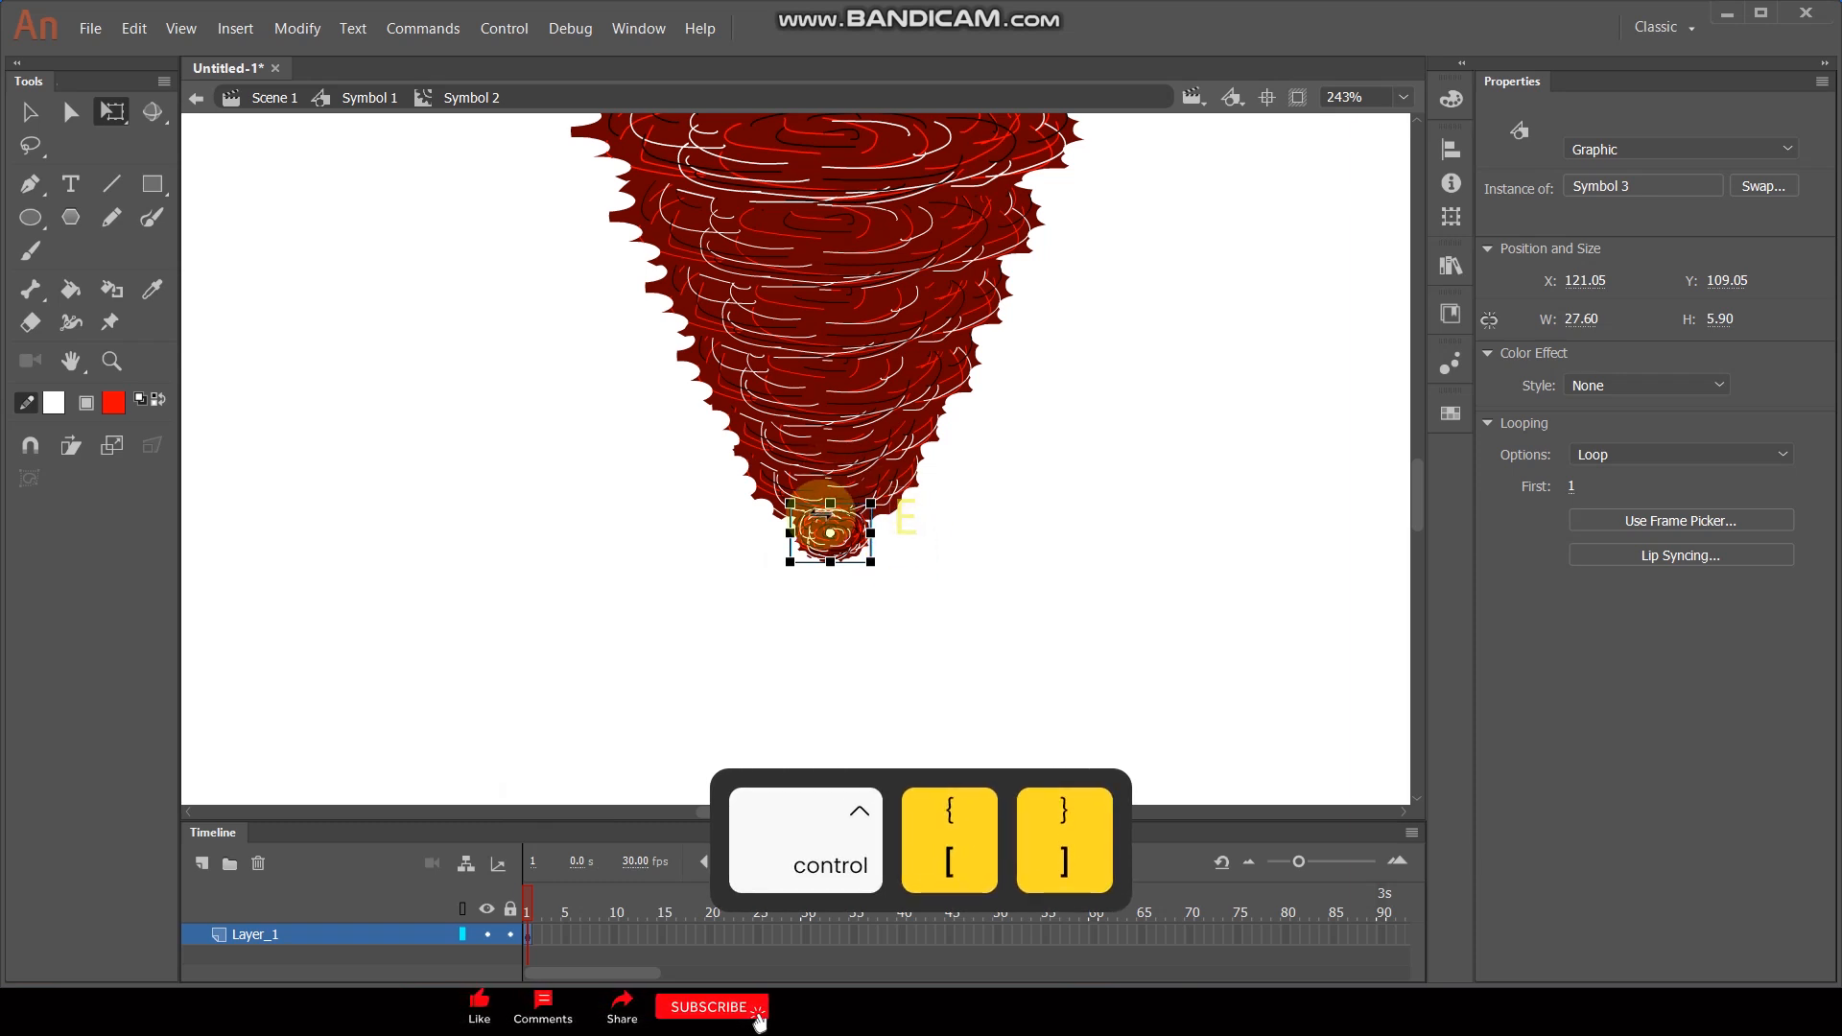
pyautogui.press('Delete')
# Duplicate the uppermost disc slightly higher and widen the copy to about 394 px as the funnel's rim
pyautogui.press('space')
pyautogui.moveTo(1114, 359); pyautogui.dragTo(1112, 606)
pyautogui.moveTo(1131, 372); pyautogui.dragTo(1136, 614)
pyautogui.click(970, 272)
pyautogui.press('alt')
pyautogui.moveTo(970, 272)
pyautogui.mouseDown()
pyautogui.moveTo(959, 226)
pyautogui.moveTo(978, 237)
pyautogui.mouseUp()
pyautogui.moveTo(1262, 222); pyautogui.dragTo(1398, 223)
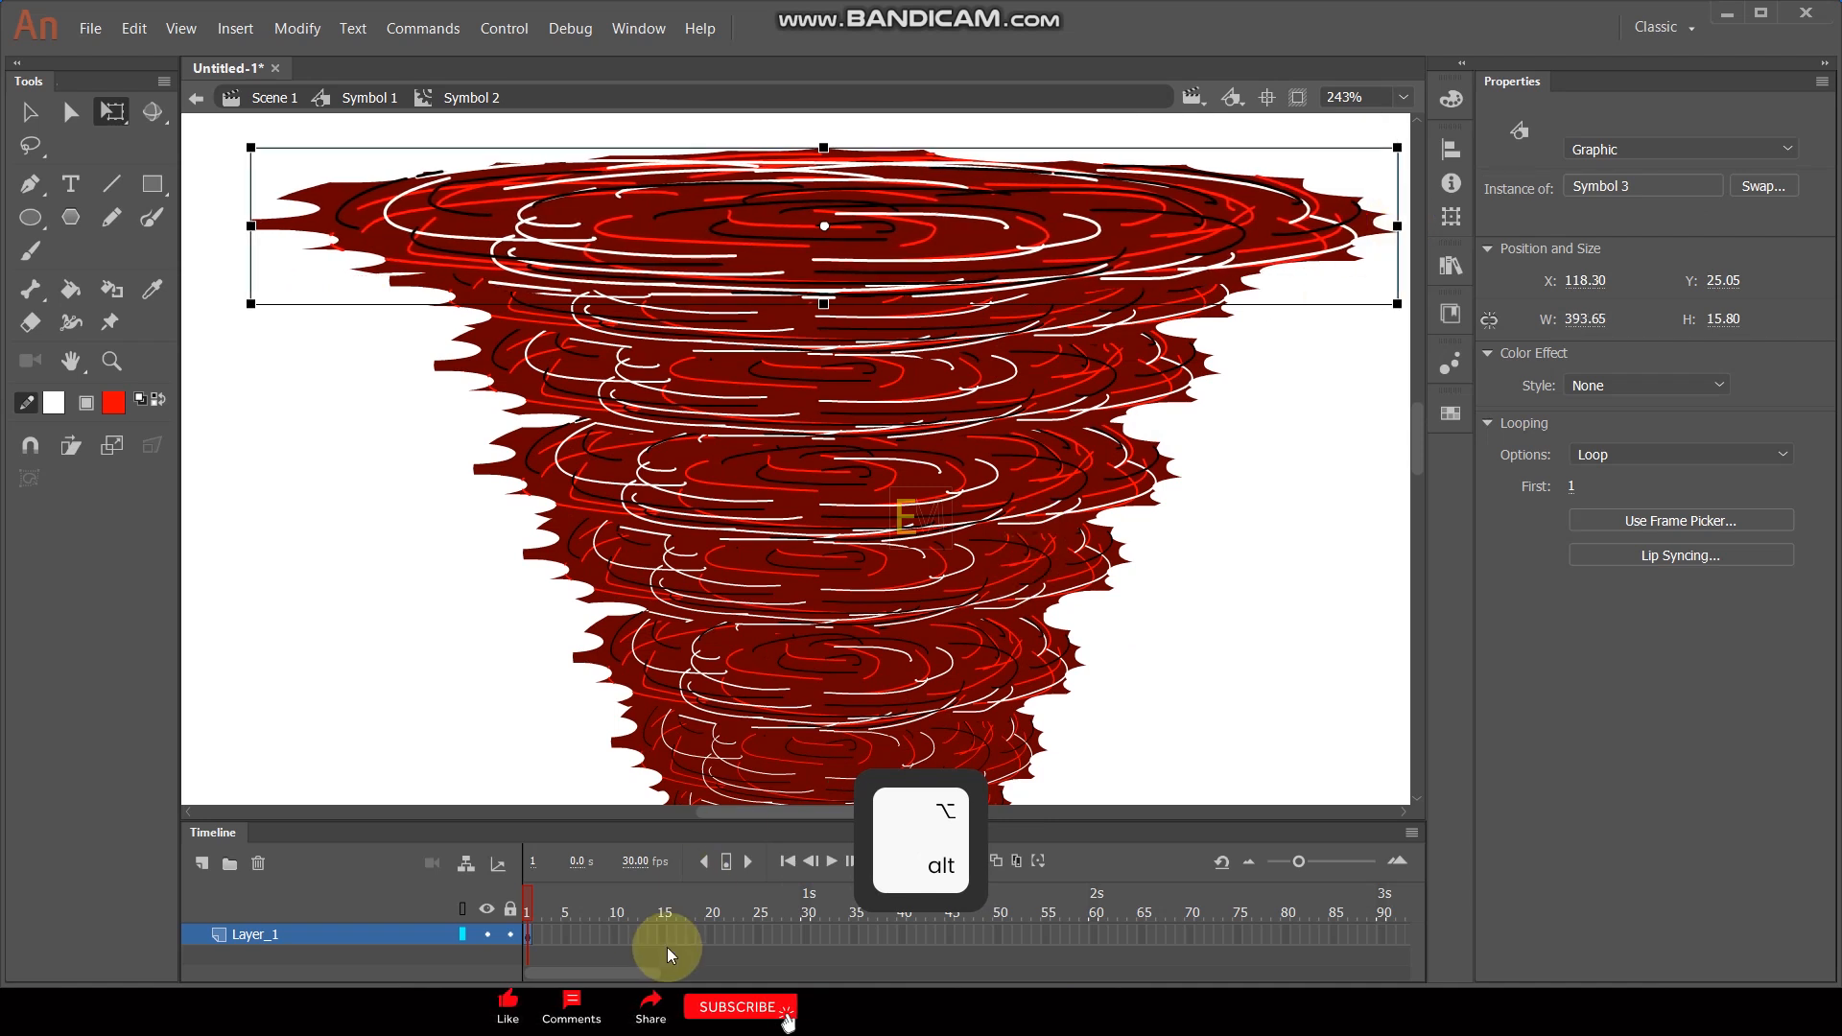
# Extend Layer_1 of Symbol 2 to frame 30 and play back the spinning funnel
pyautogui.click(804, 932)
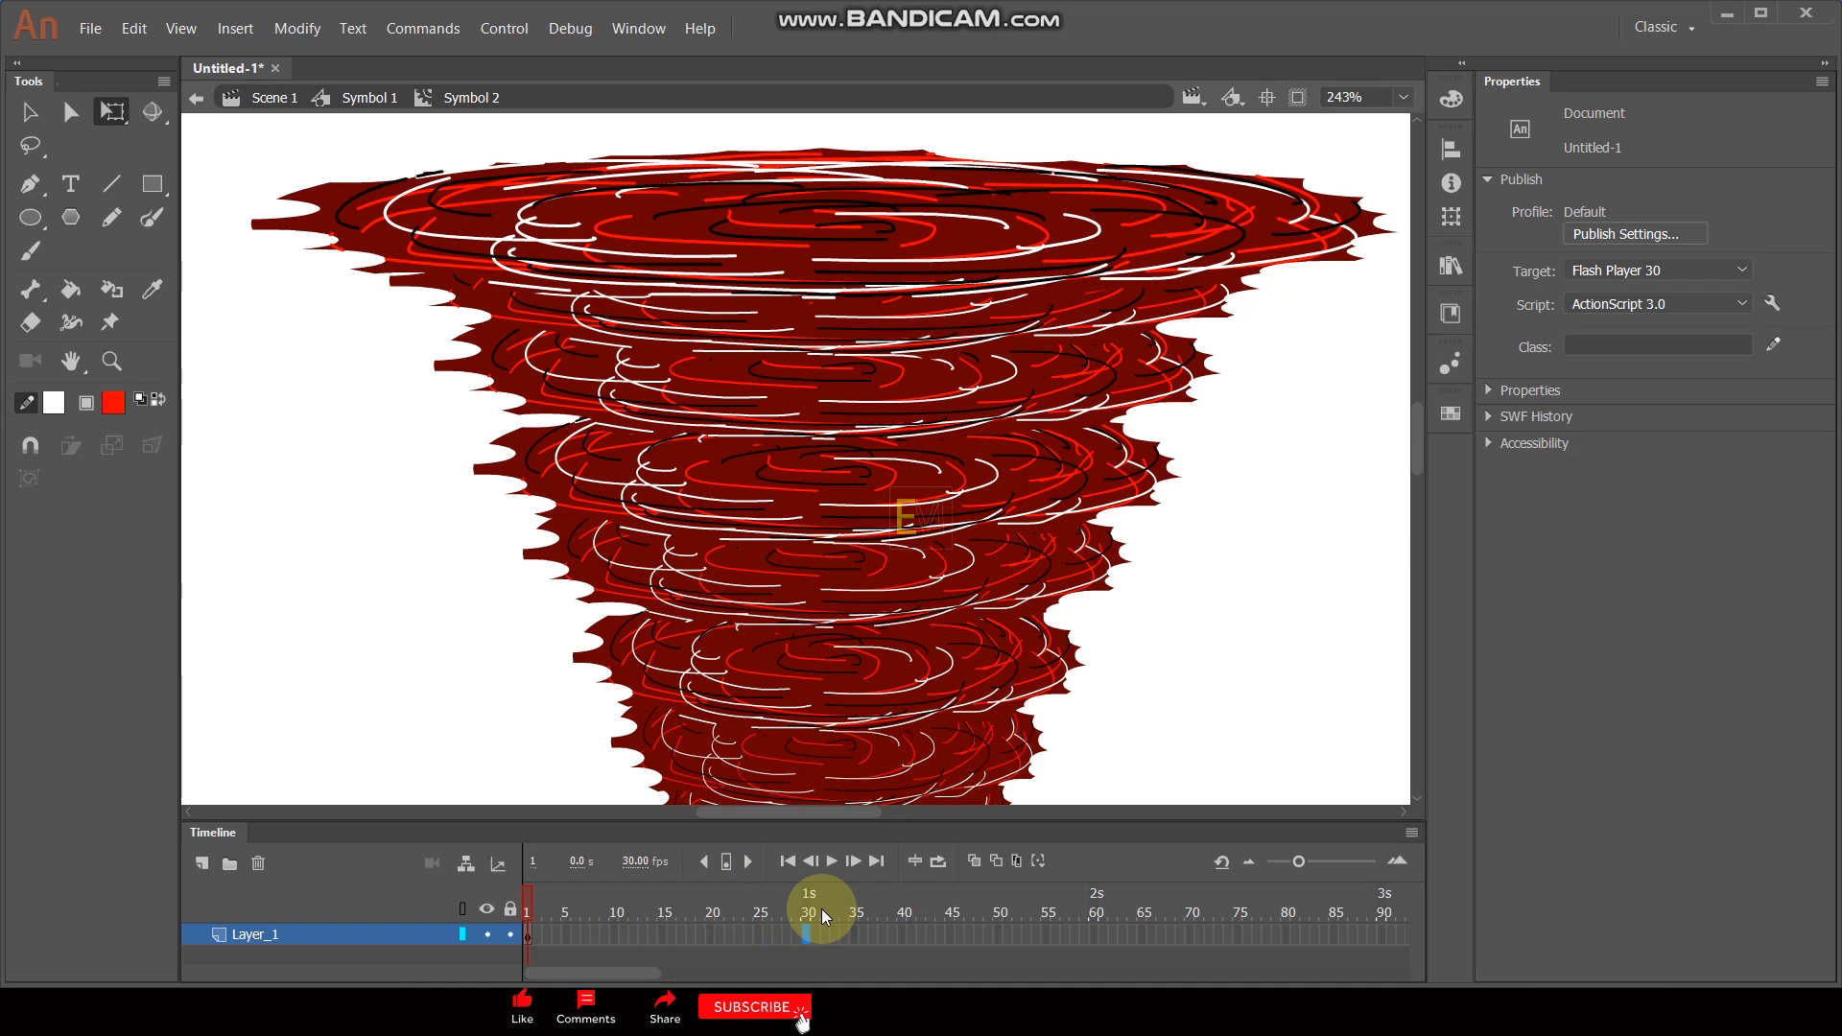
pyautogui.press('F5')
pyautogui.press('Return')
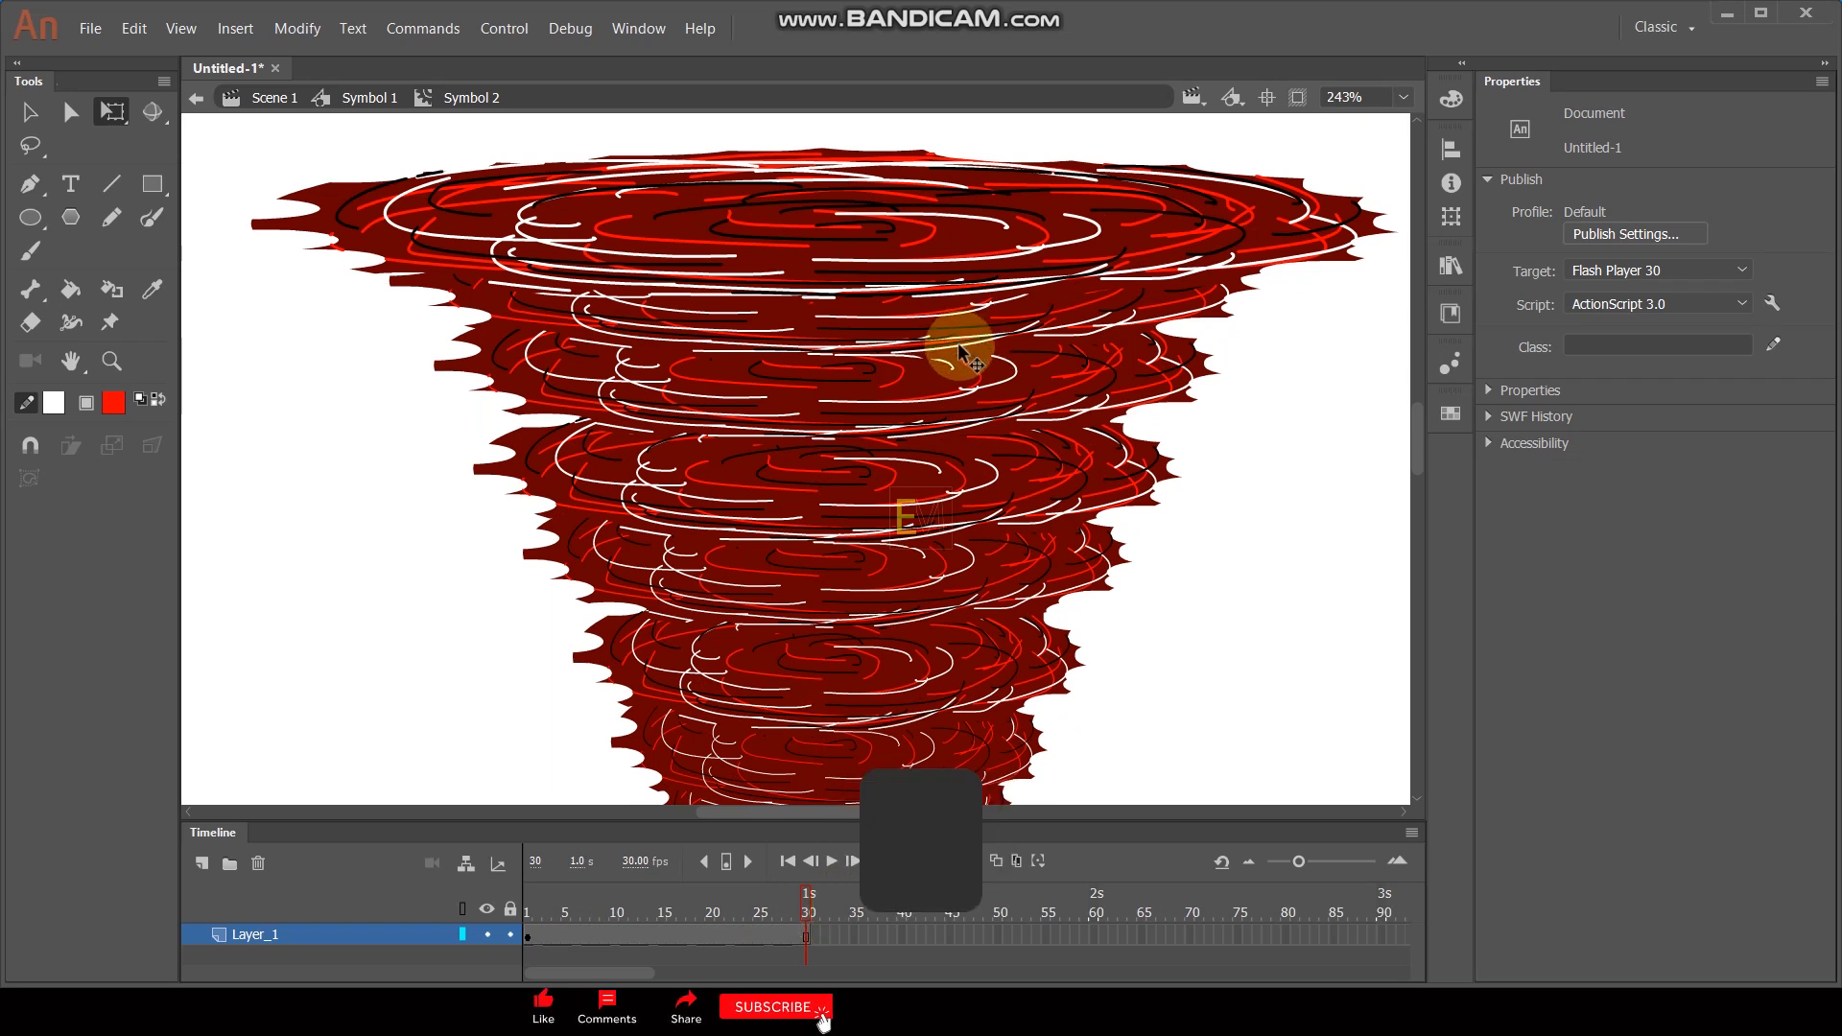
pyautogui.scroll(-5, 954, 355)
pyautogui.press('Return')
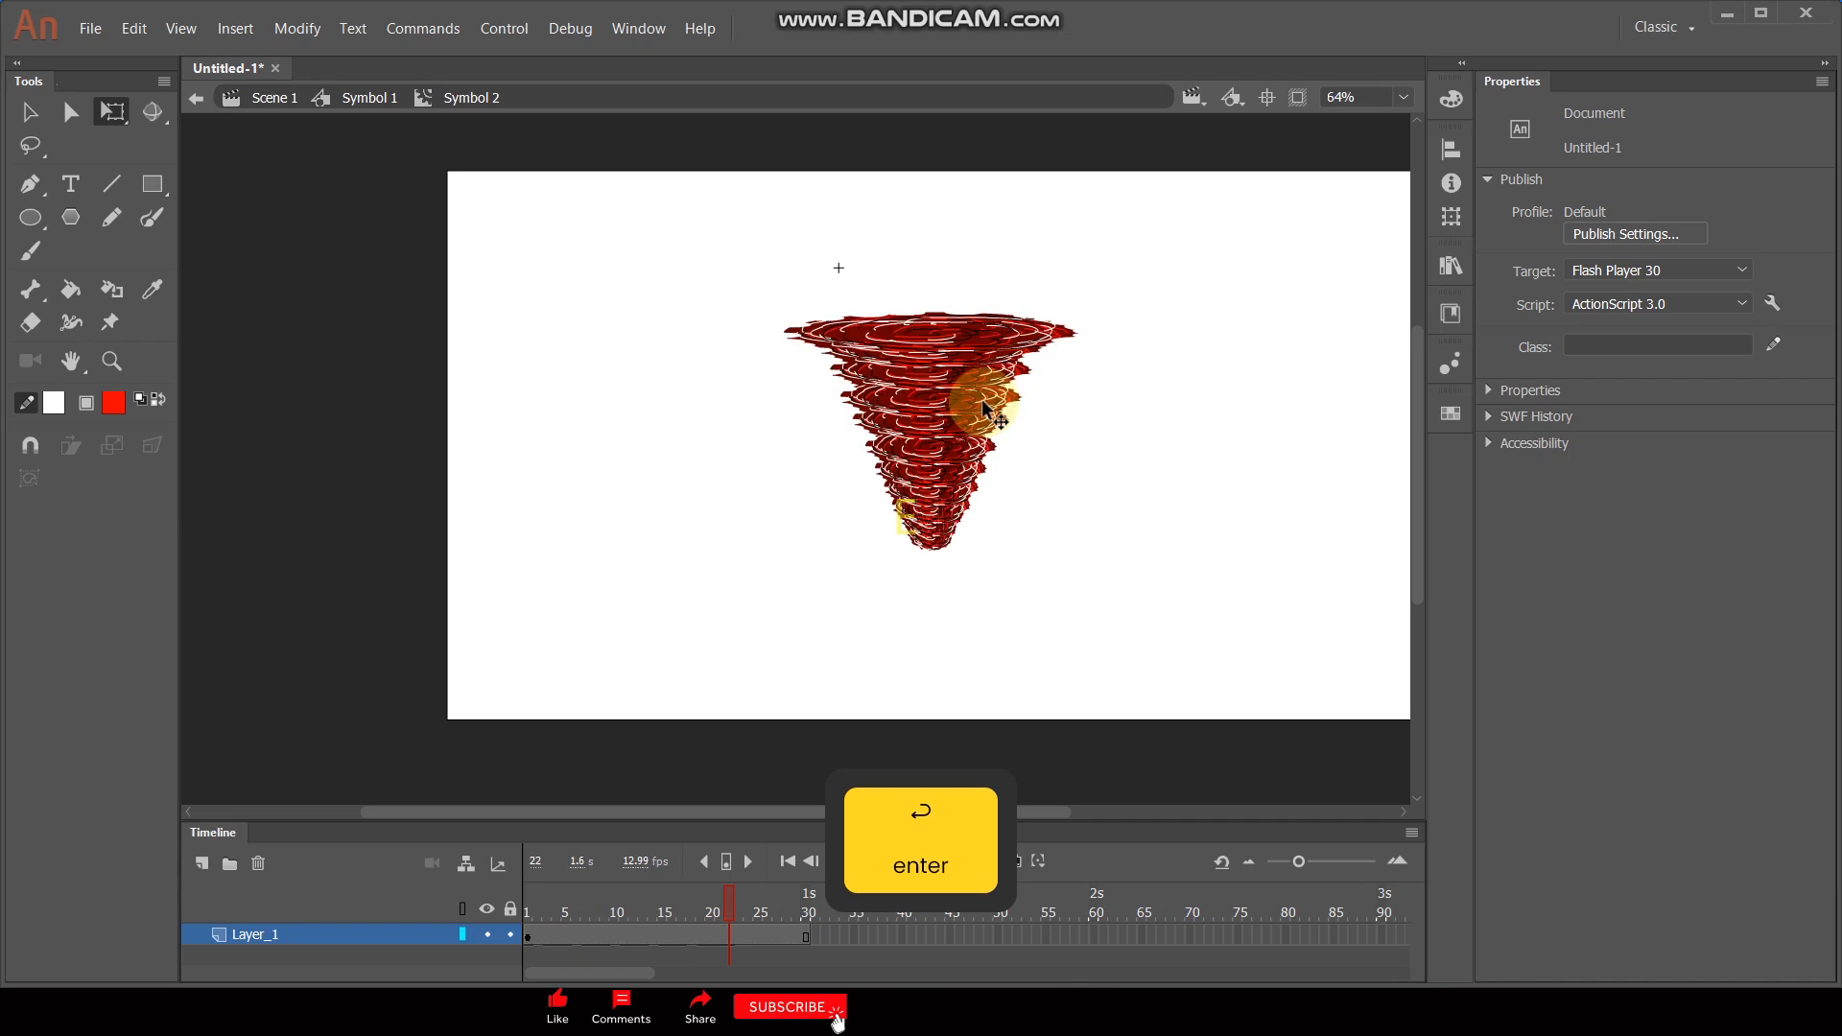
# Return to Symbol 1 and move the funnel instance's transformation point to the middle of the funnel
pyautogui.click(369, 97)
pyautogui.click(882, 463)
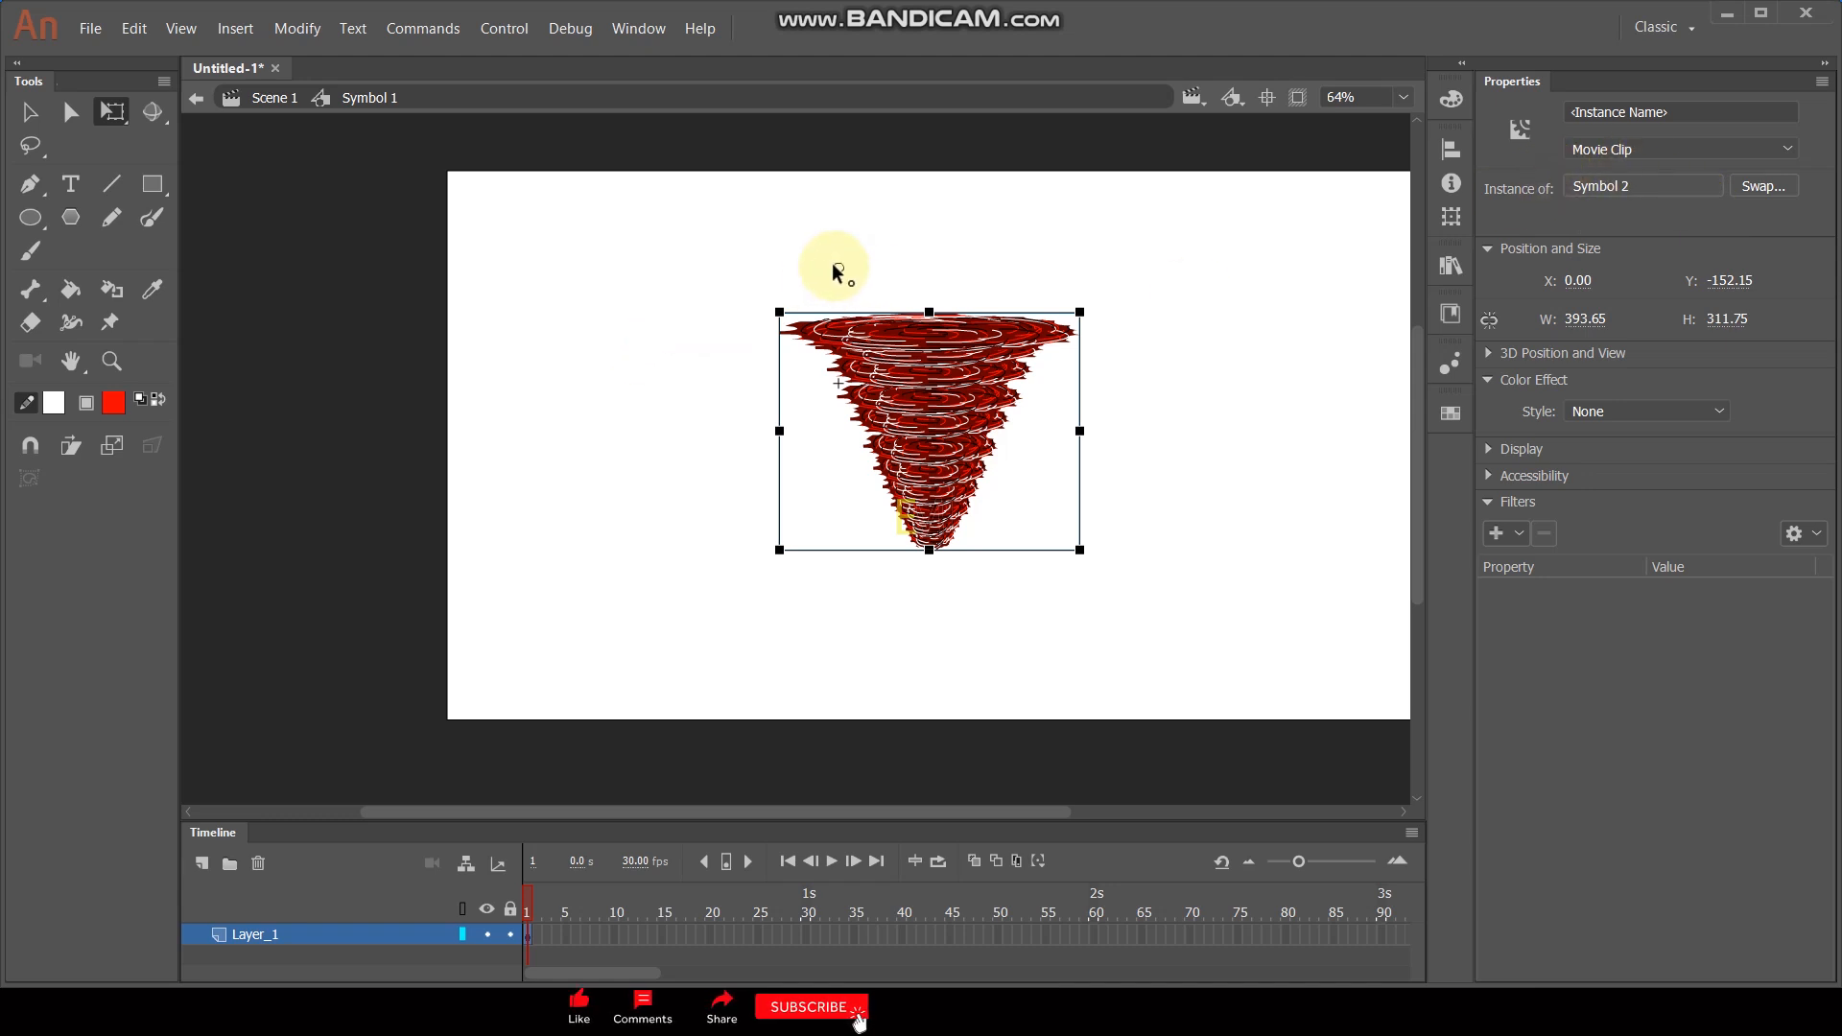
pyautogui.moveTo(837, 269); pyautogui.dragTo(928, 439)
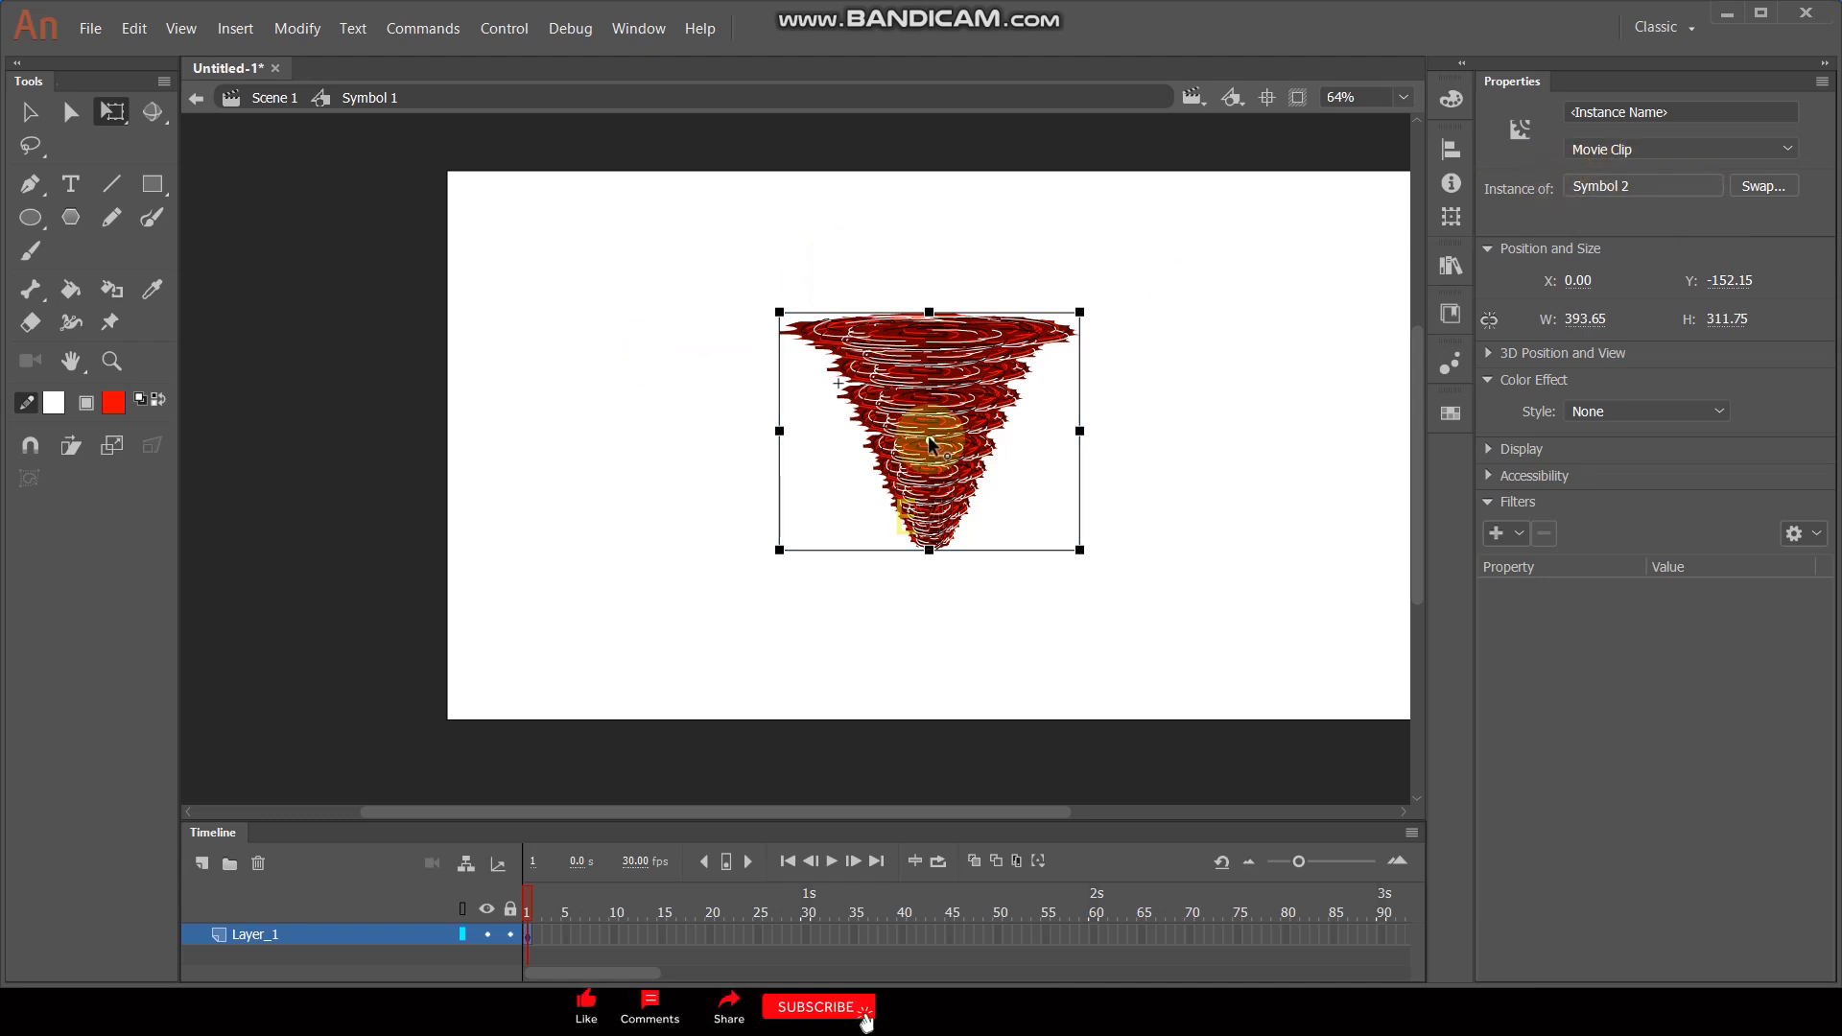
# Apply a Blur filter to the funnel with Blur X and Y at 6 px and High quality
pyautogui.click(1508, 530)
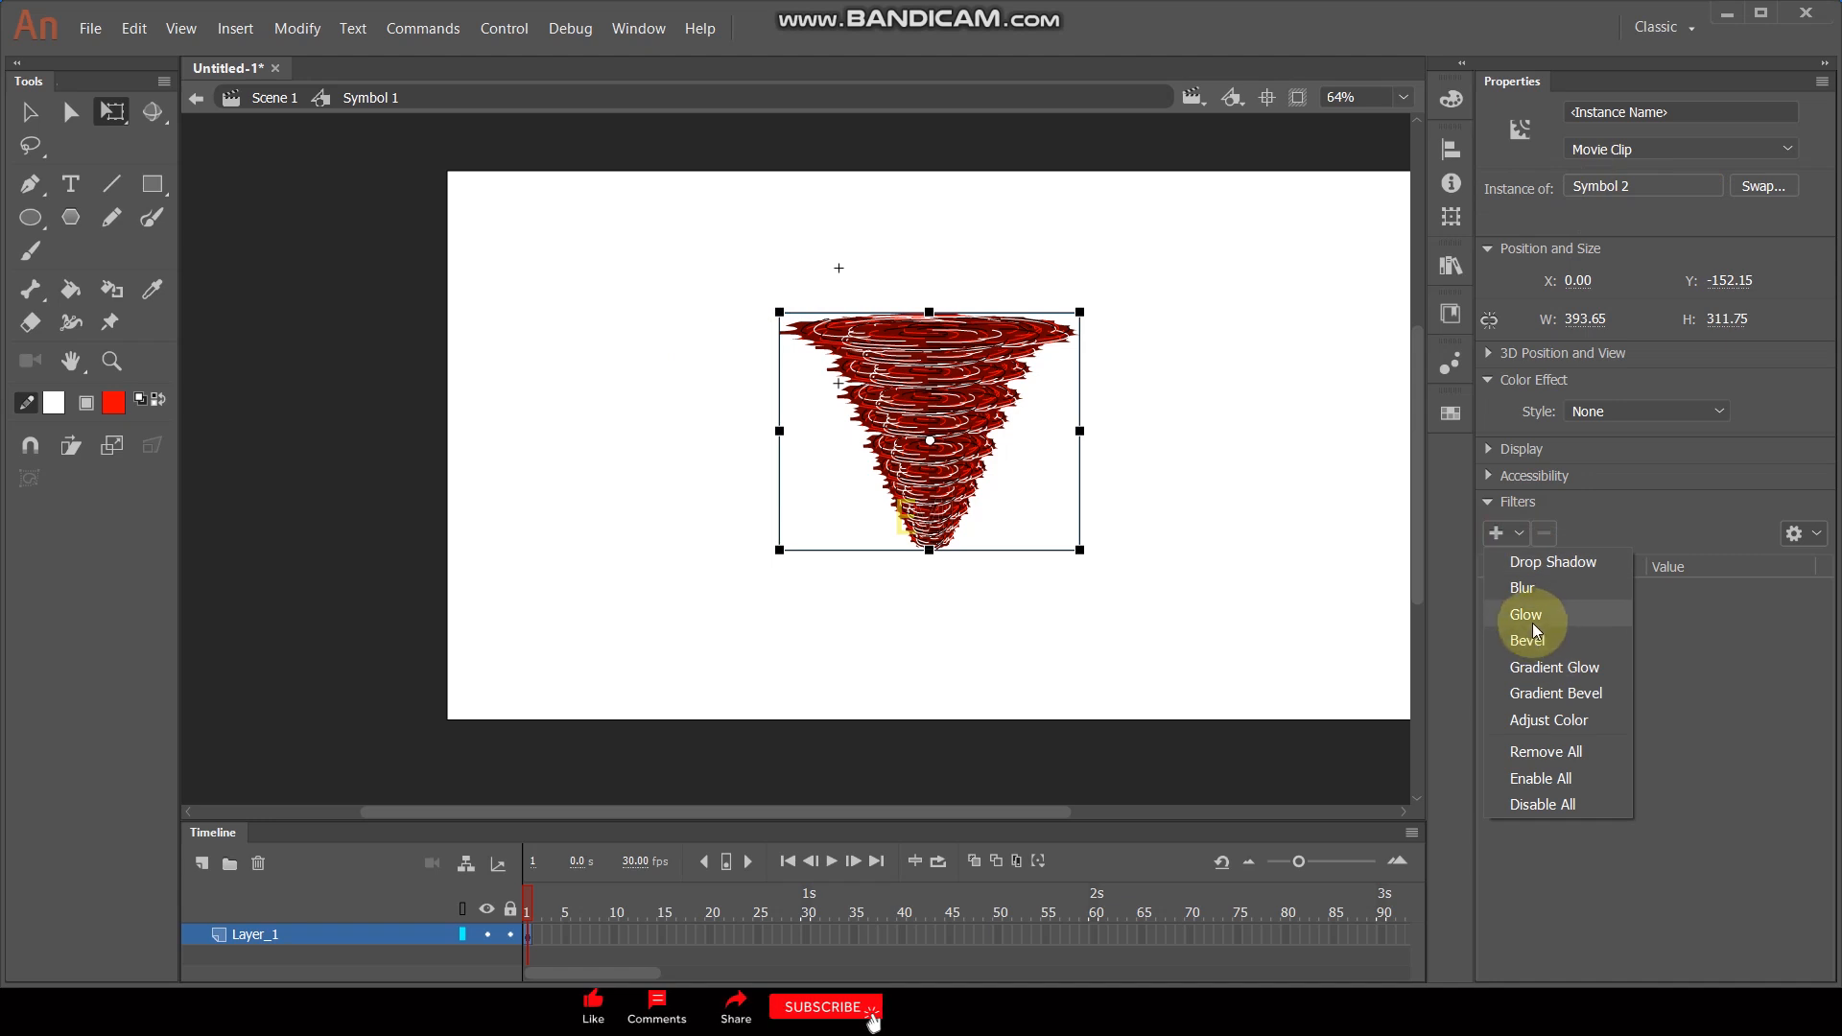
pyautogui.click(1541, 595)
pyautogui.click(1717, 658)
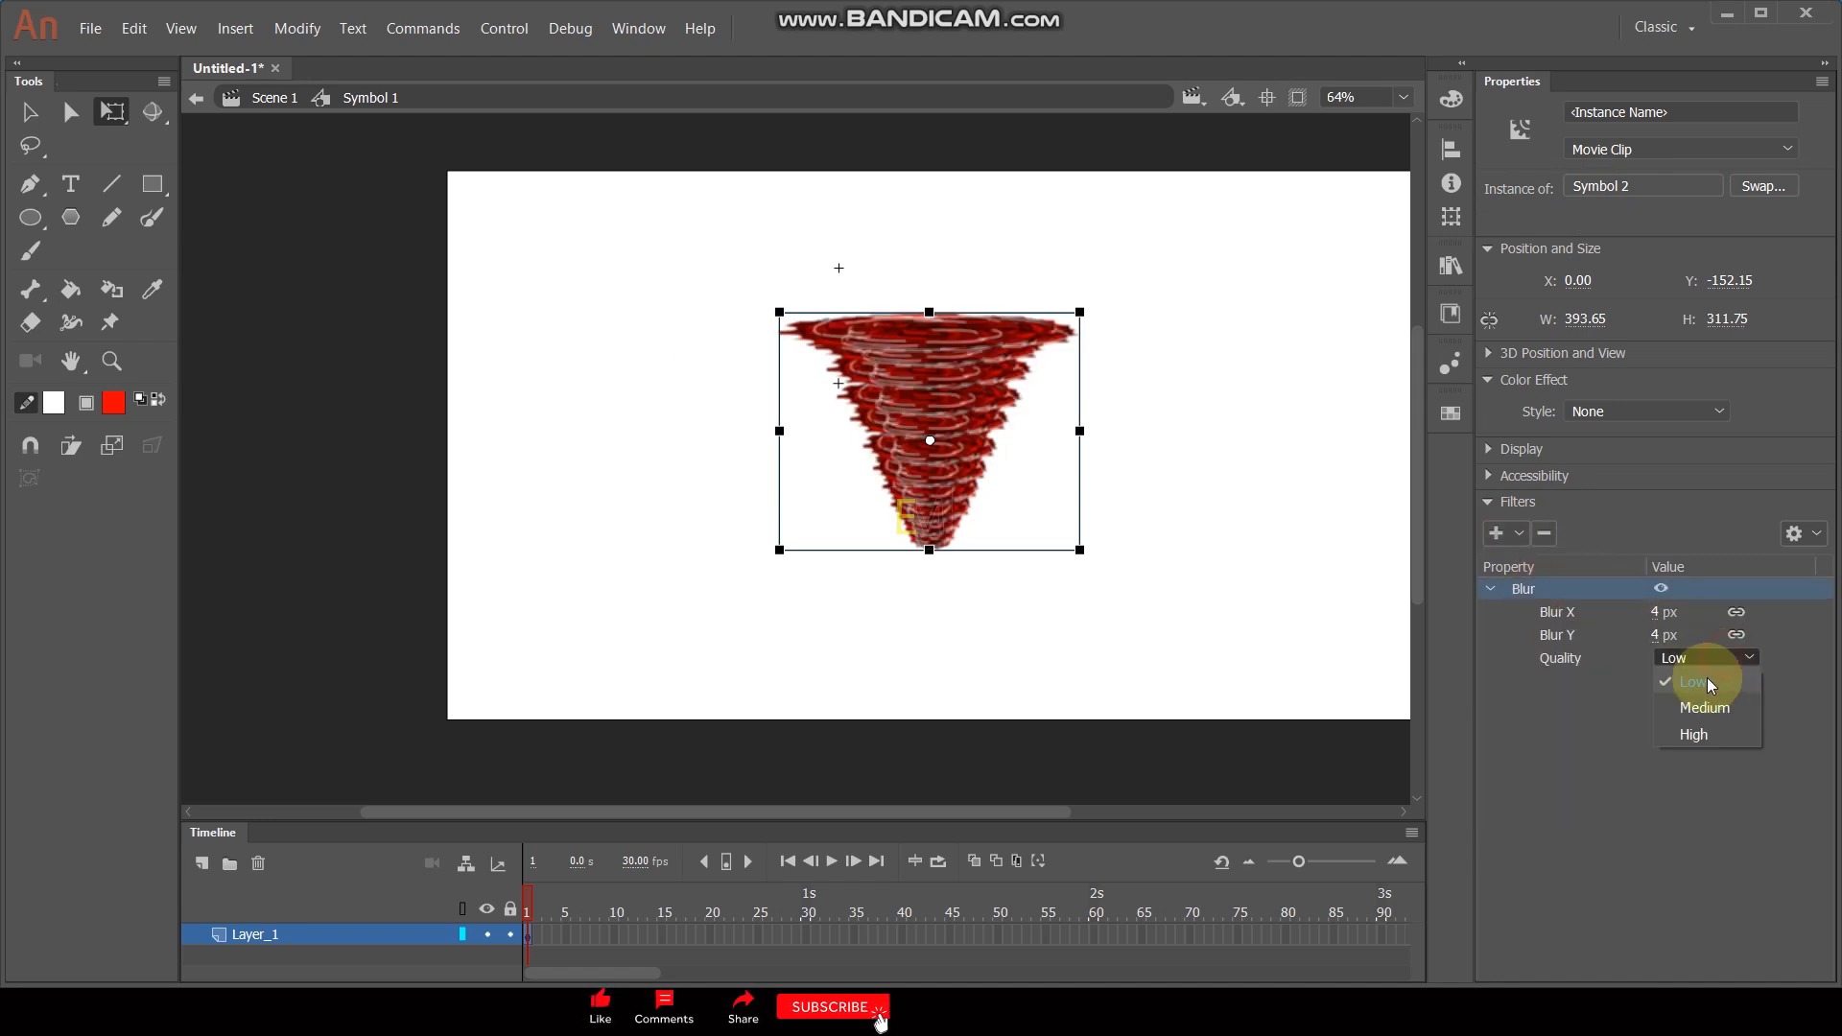
pyautogui.click(1696, 741)
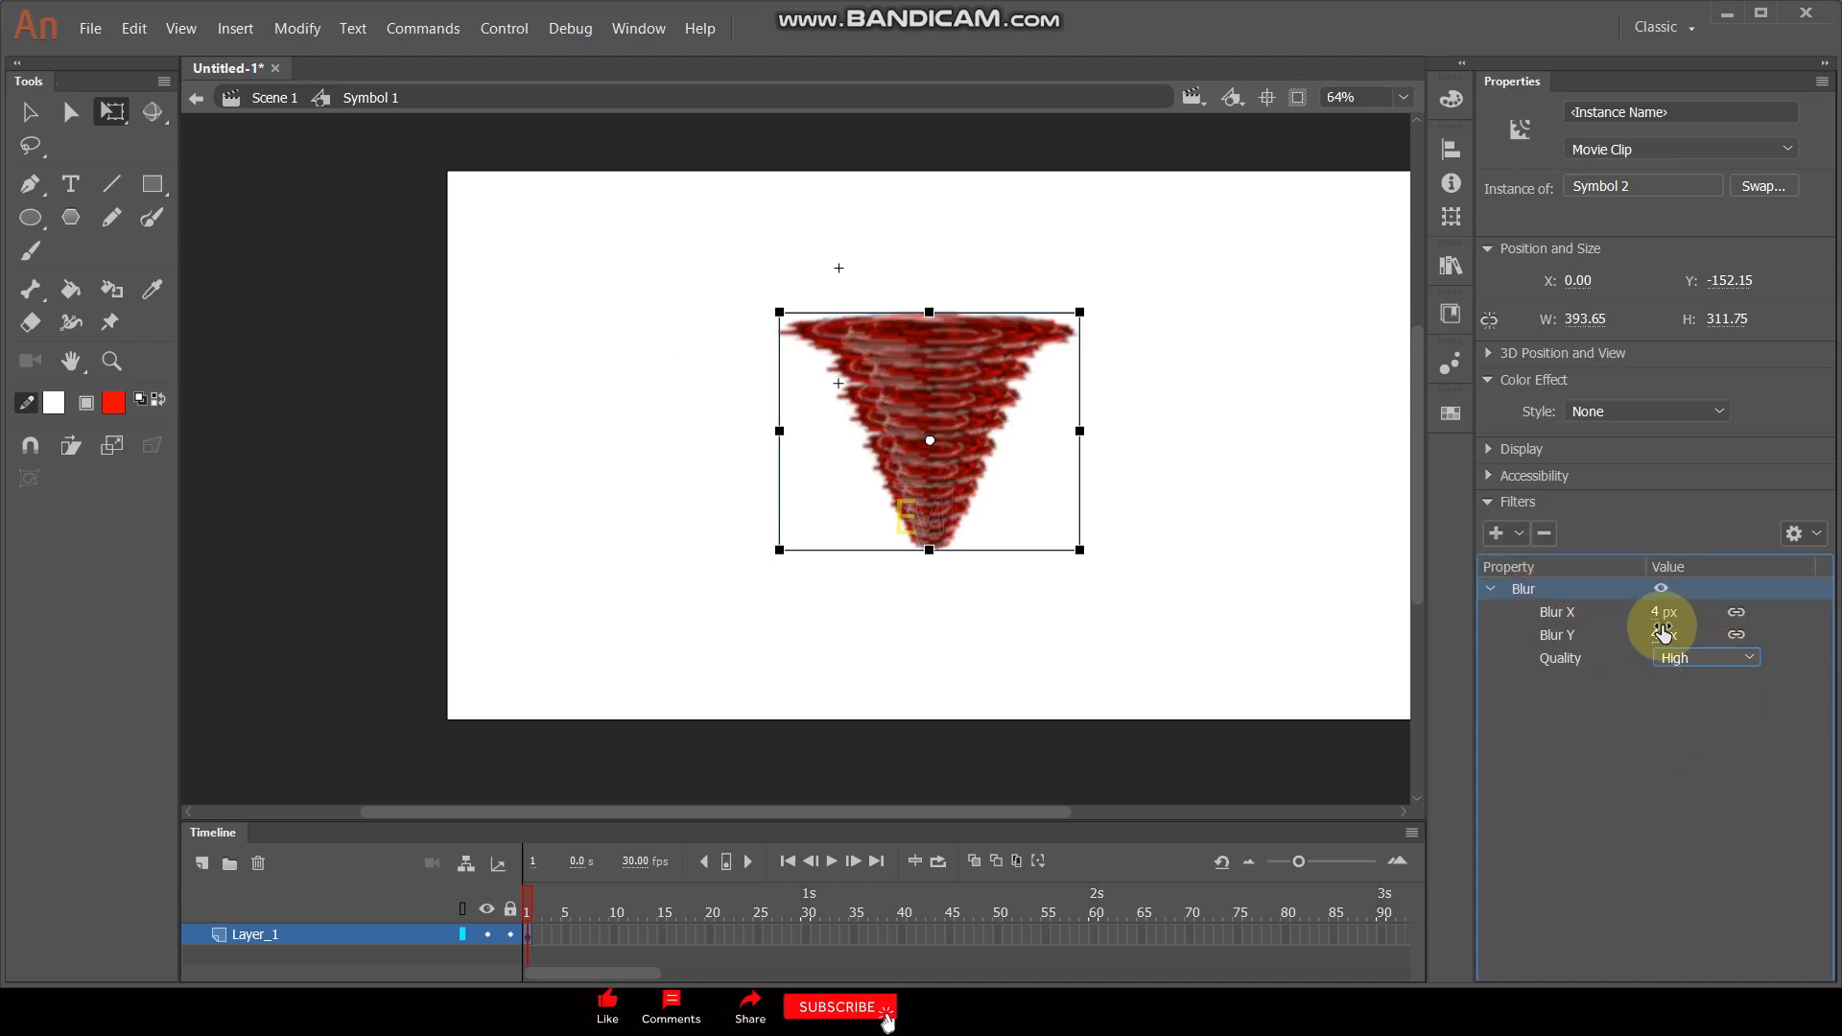
pyautogui.moveTo(1664, 612); pyautogui.dragTo(1664, 612)
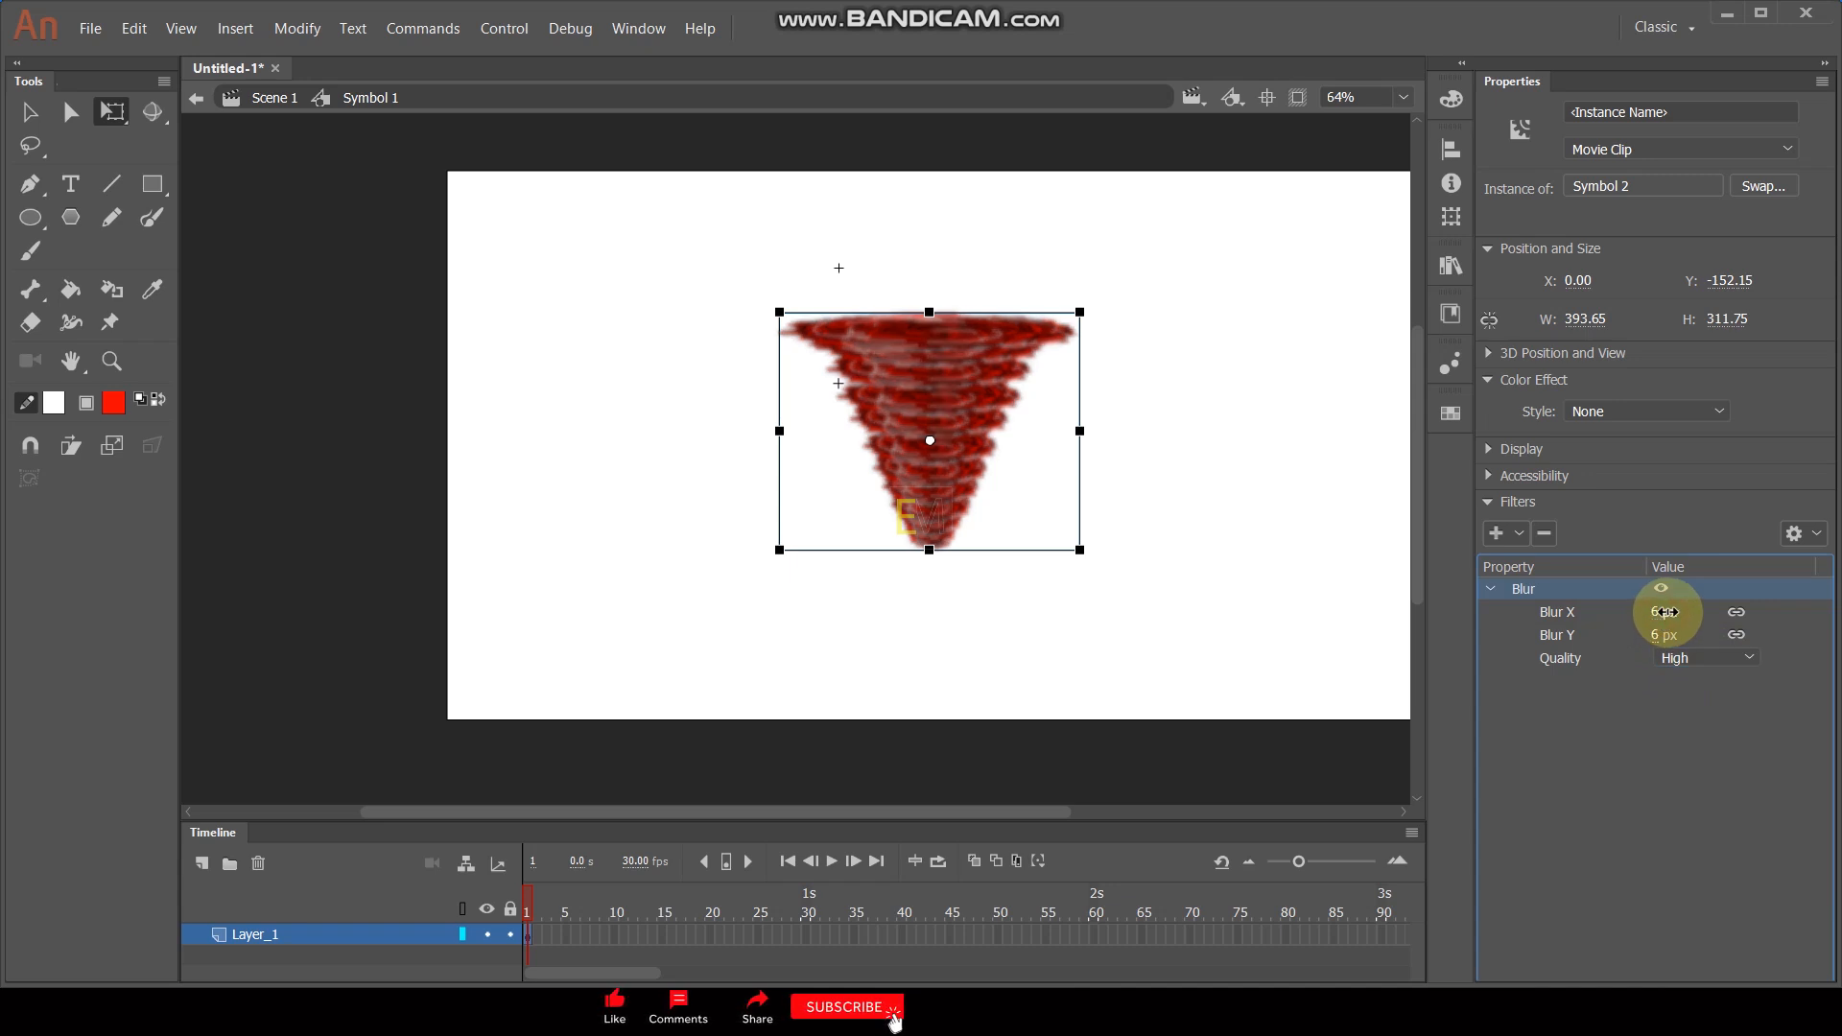
pyautogui.click(744, 774)
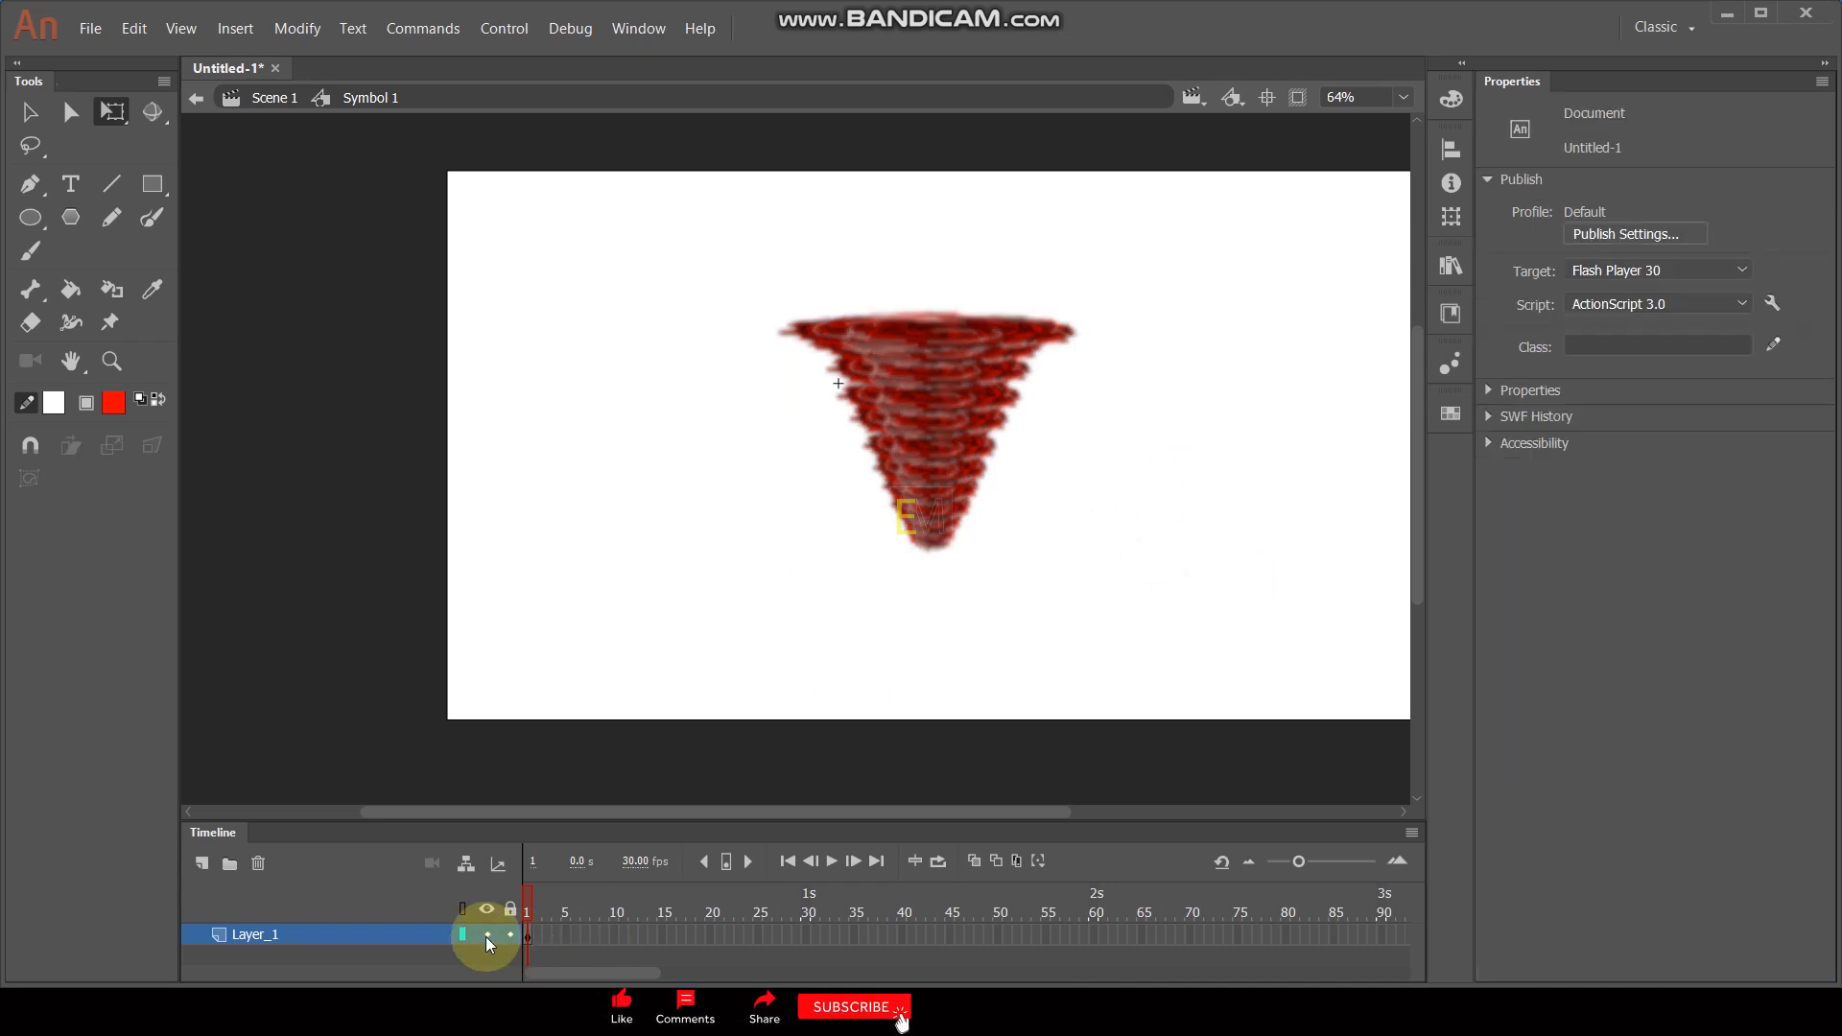
# Extend Layer_1 of Symbol 1 to frame 30
pyautogui.click(811, 937)
pyautogui.press('F5')
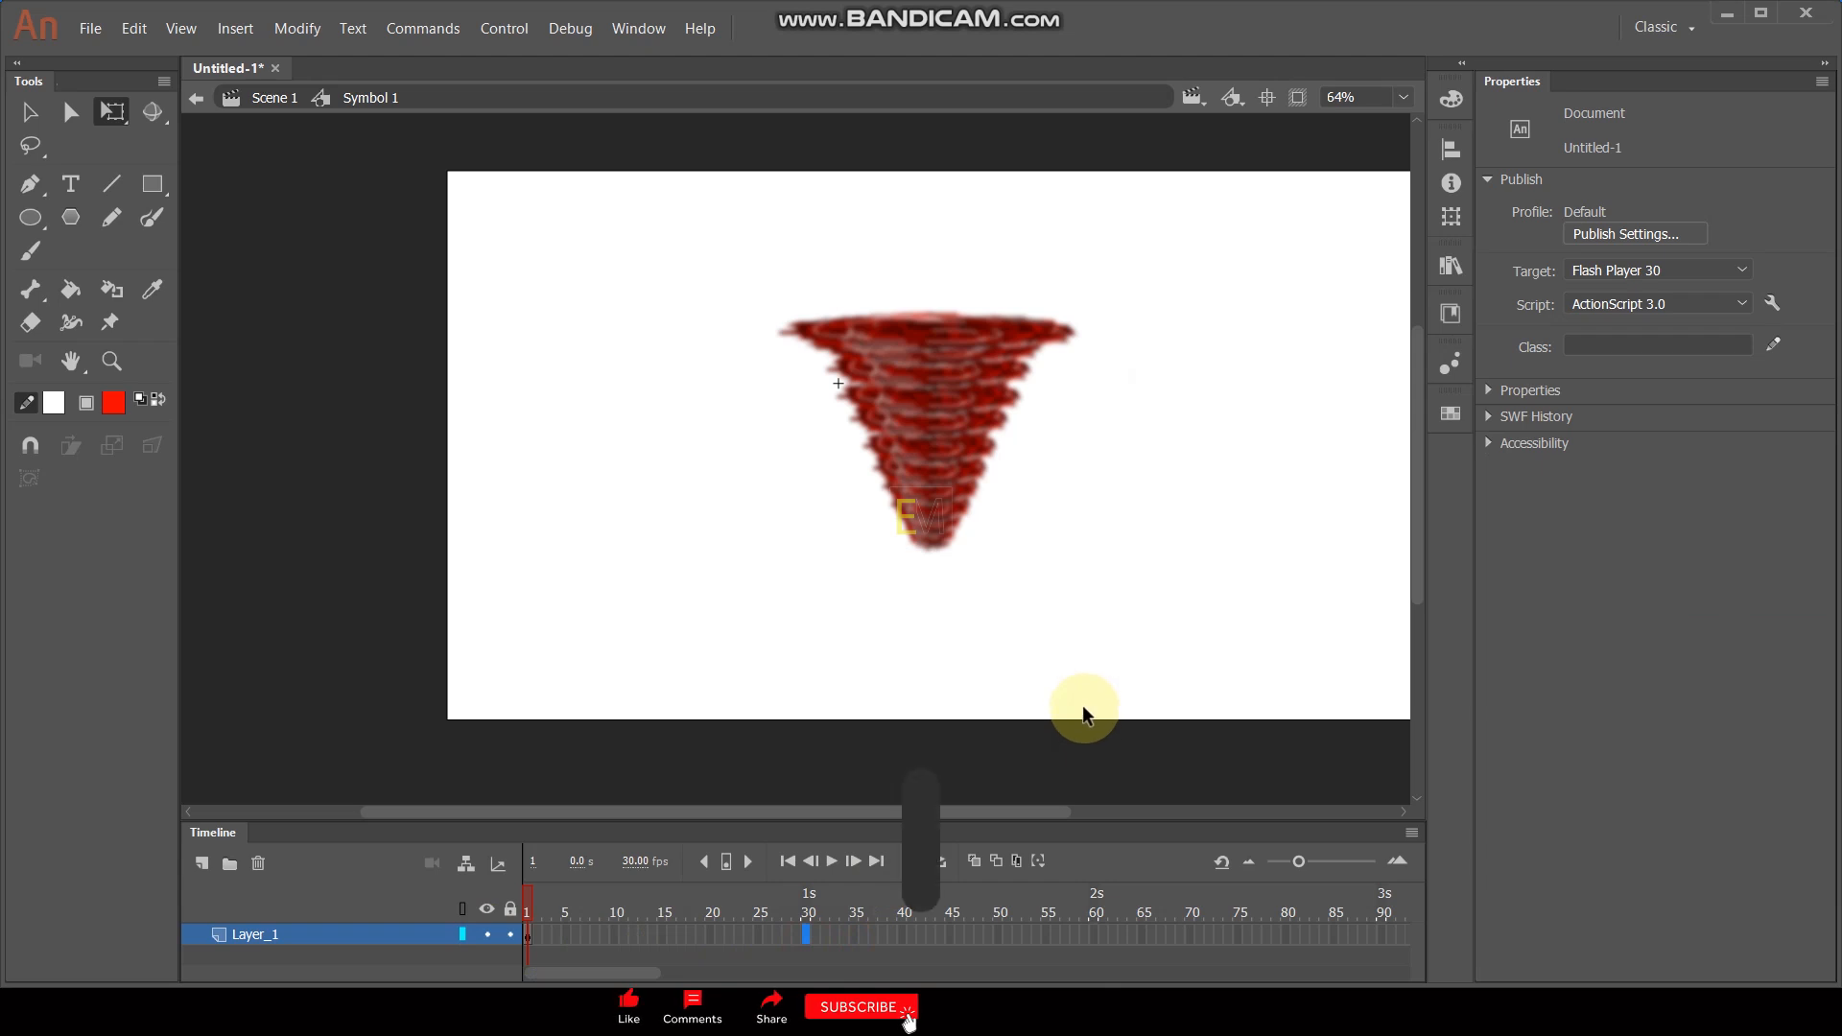
pyautogui.click(1194, 511)
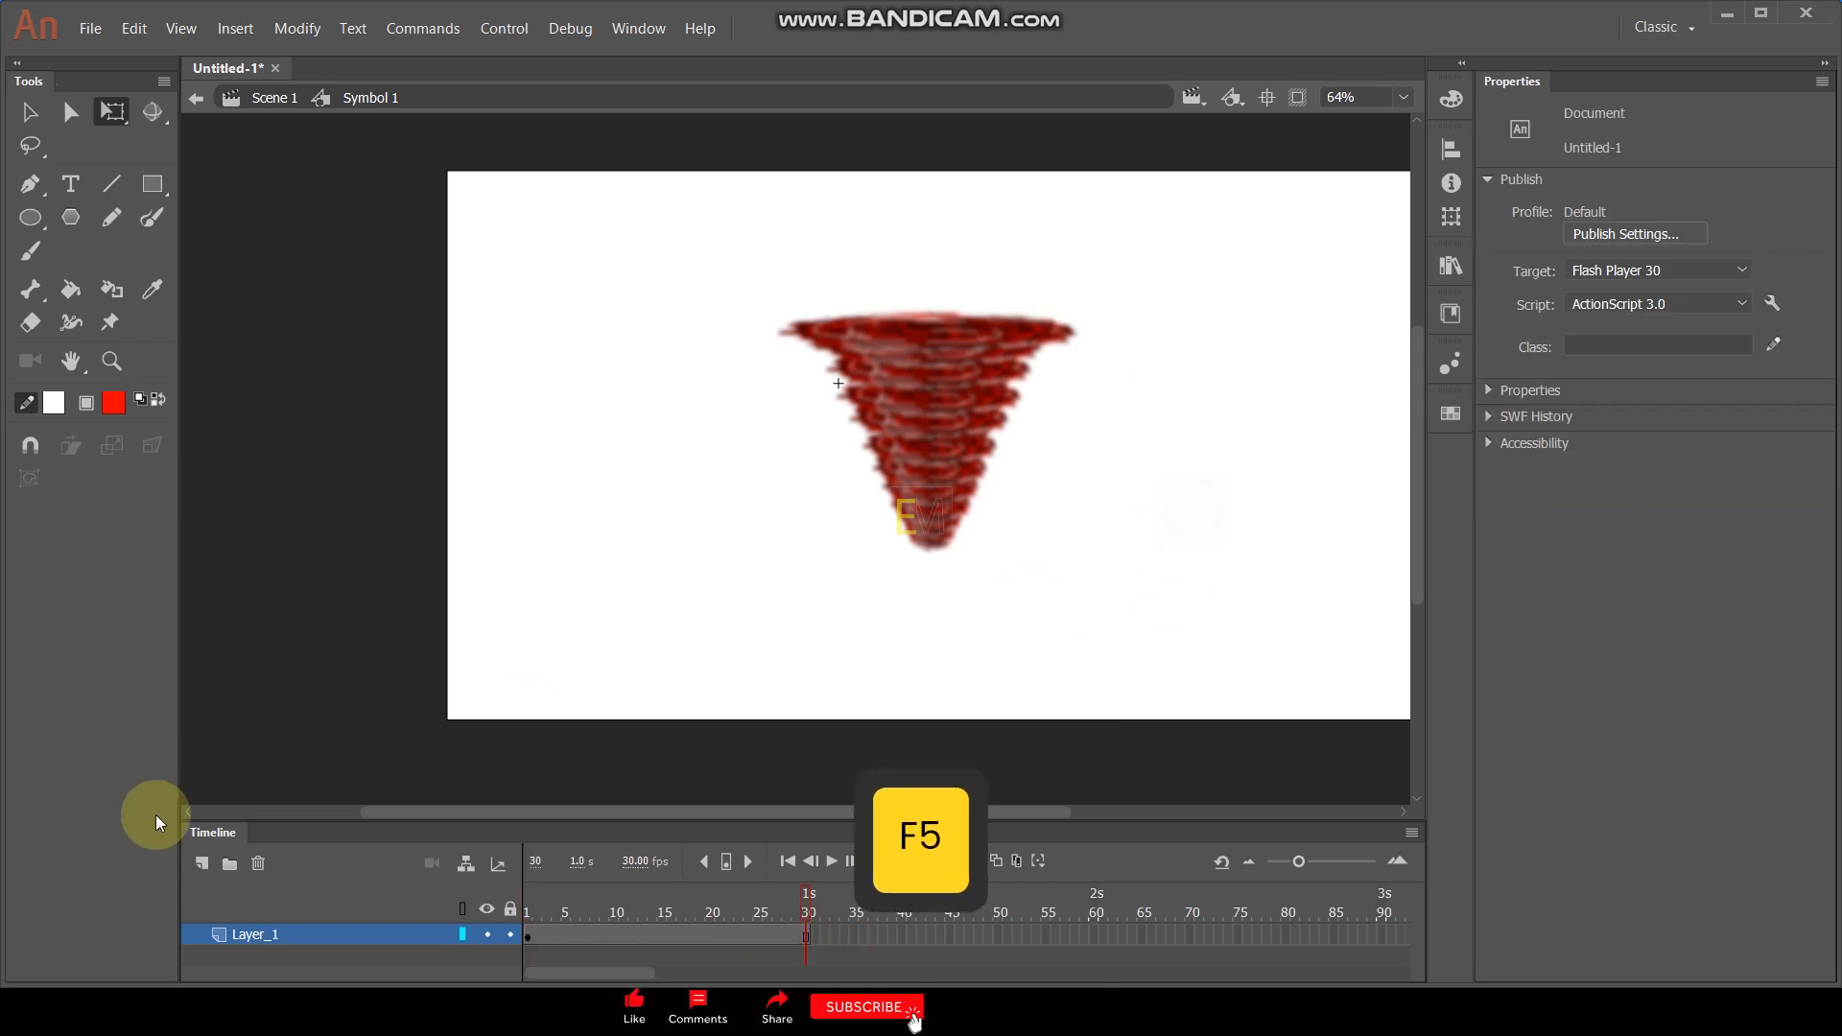
# Add a new layer above Layer_1, remove its extended frames and return the playhead to frame 1
pyautogui.click(209, 863)
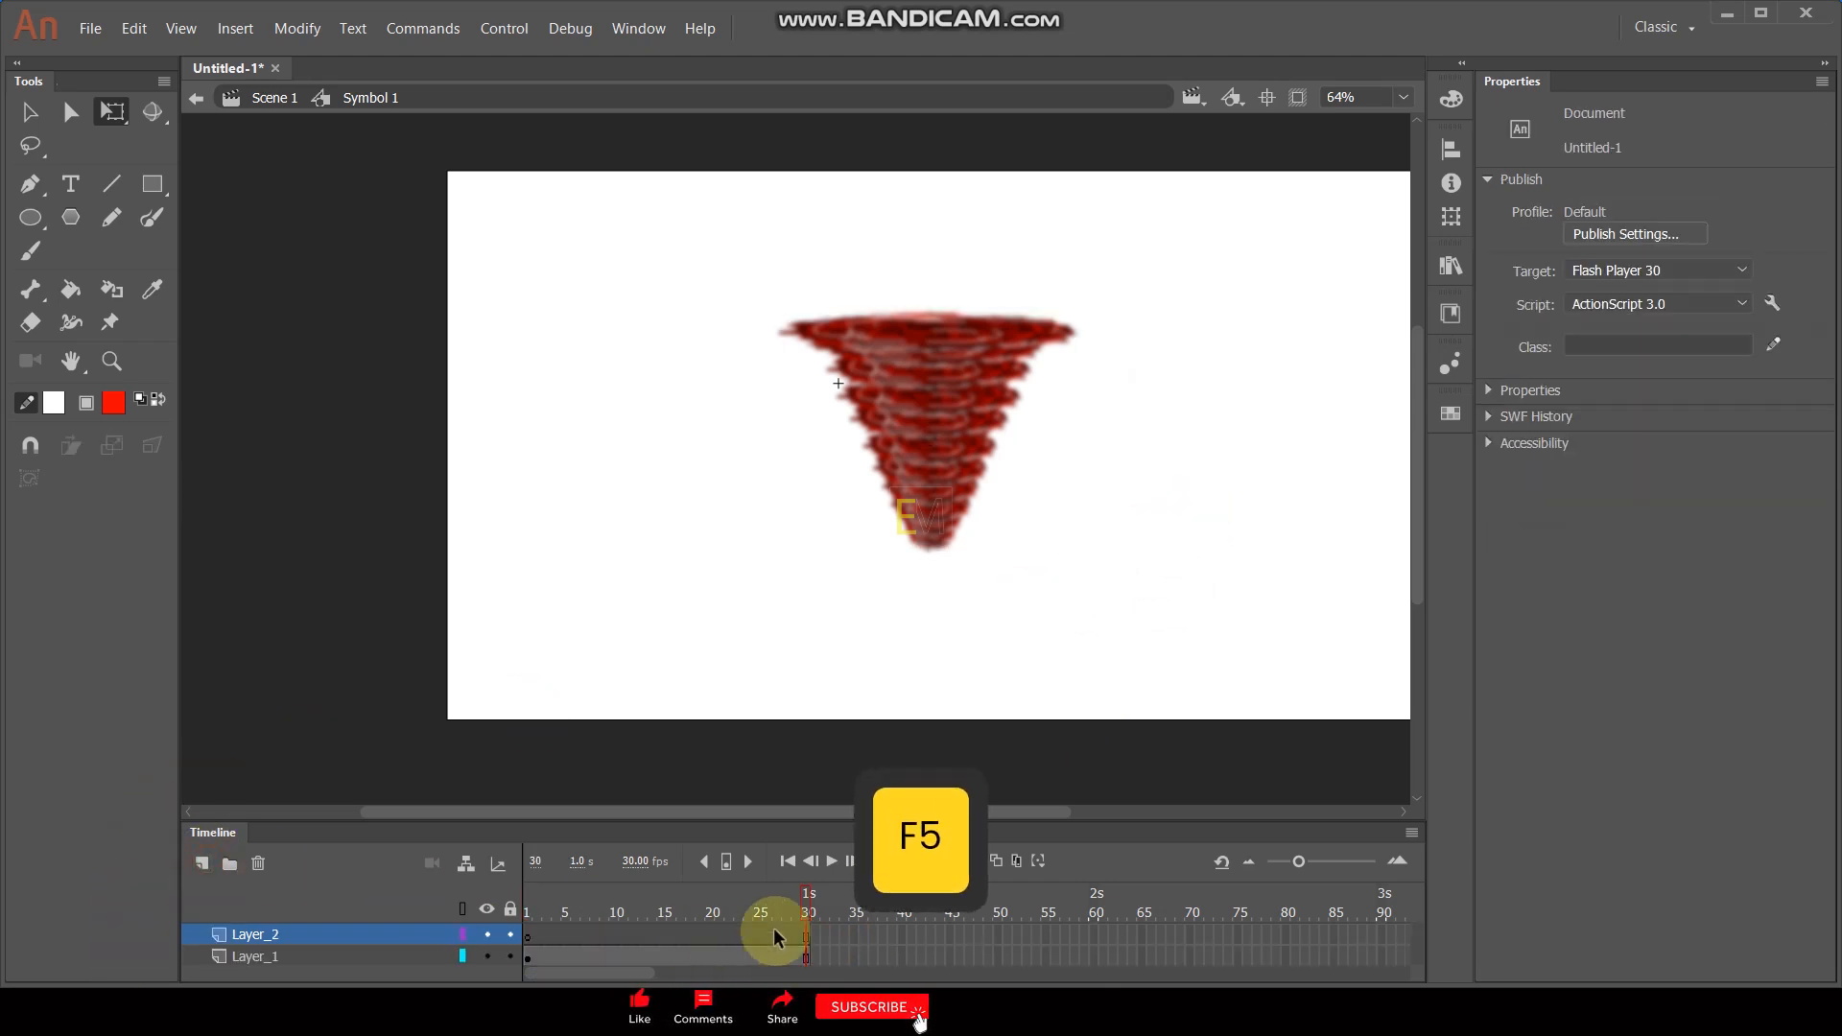
pyautogui.click(538, 929)
pyautogui.rightClick(560, 934)
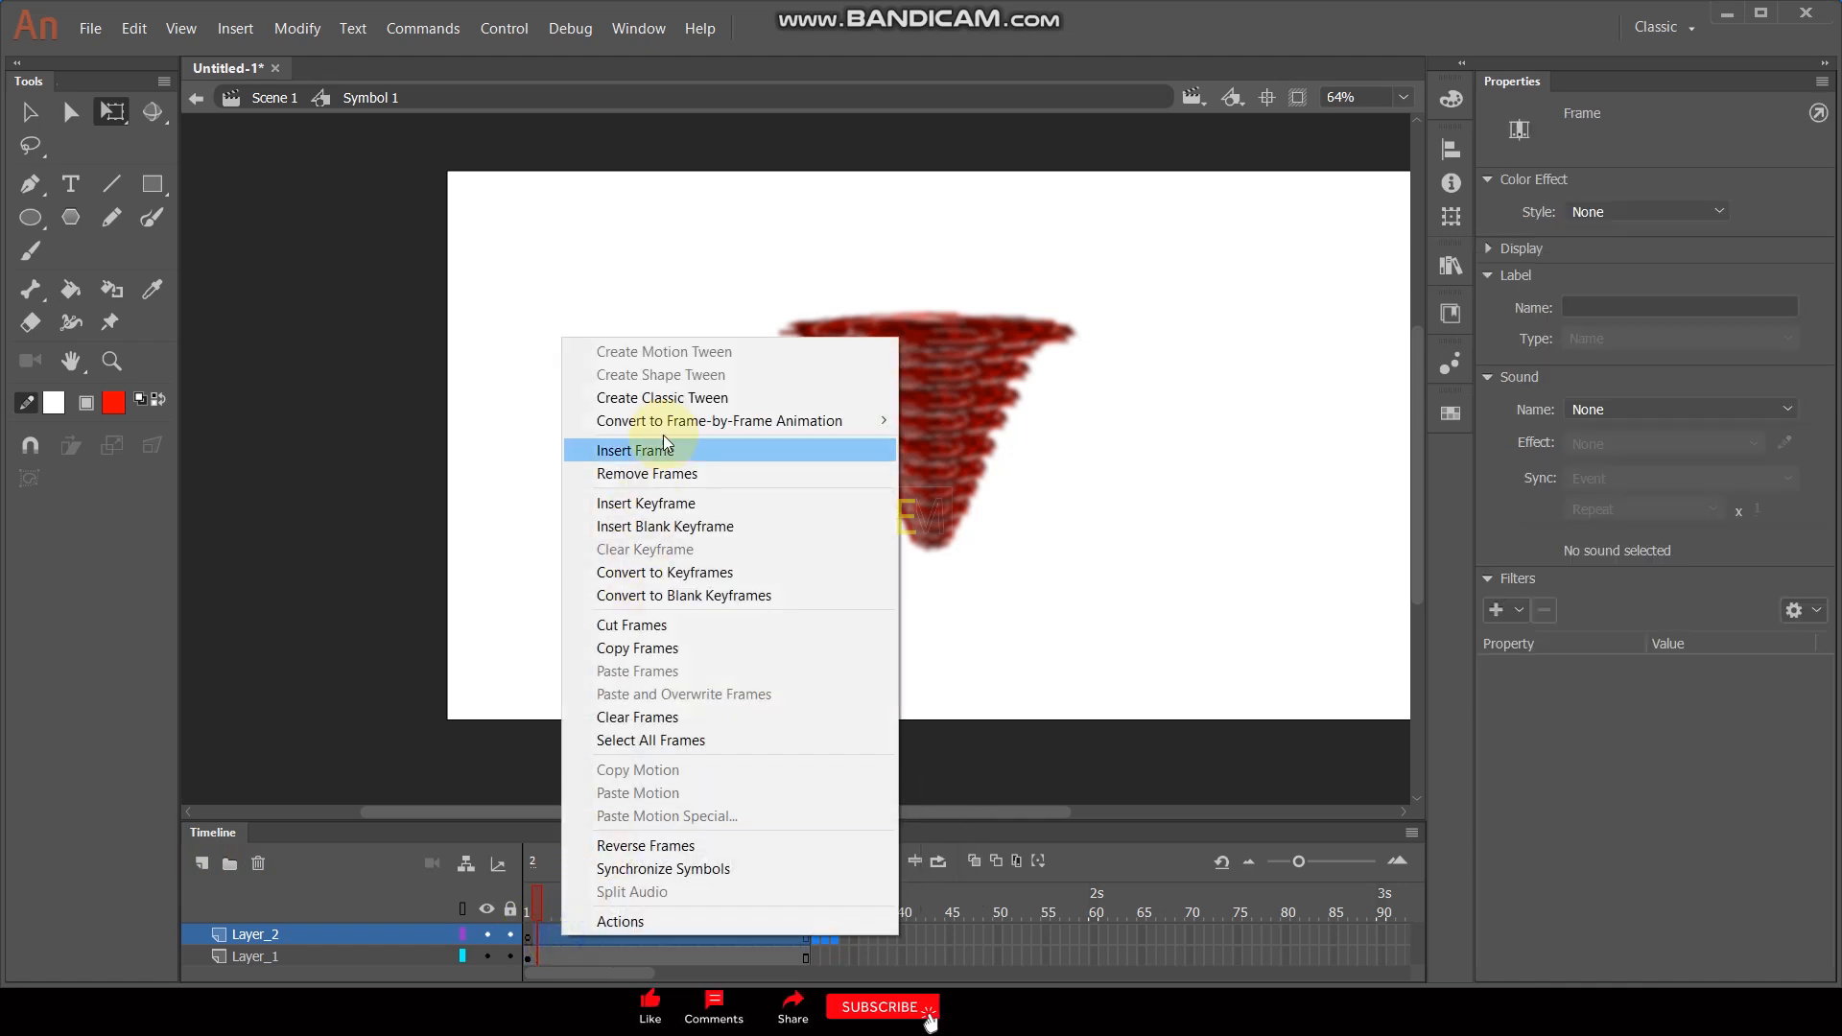
pyautogui.click(645, 473)
pyautogui.click(532, 913)
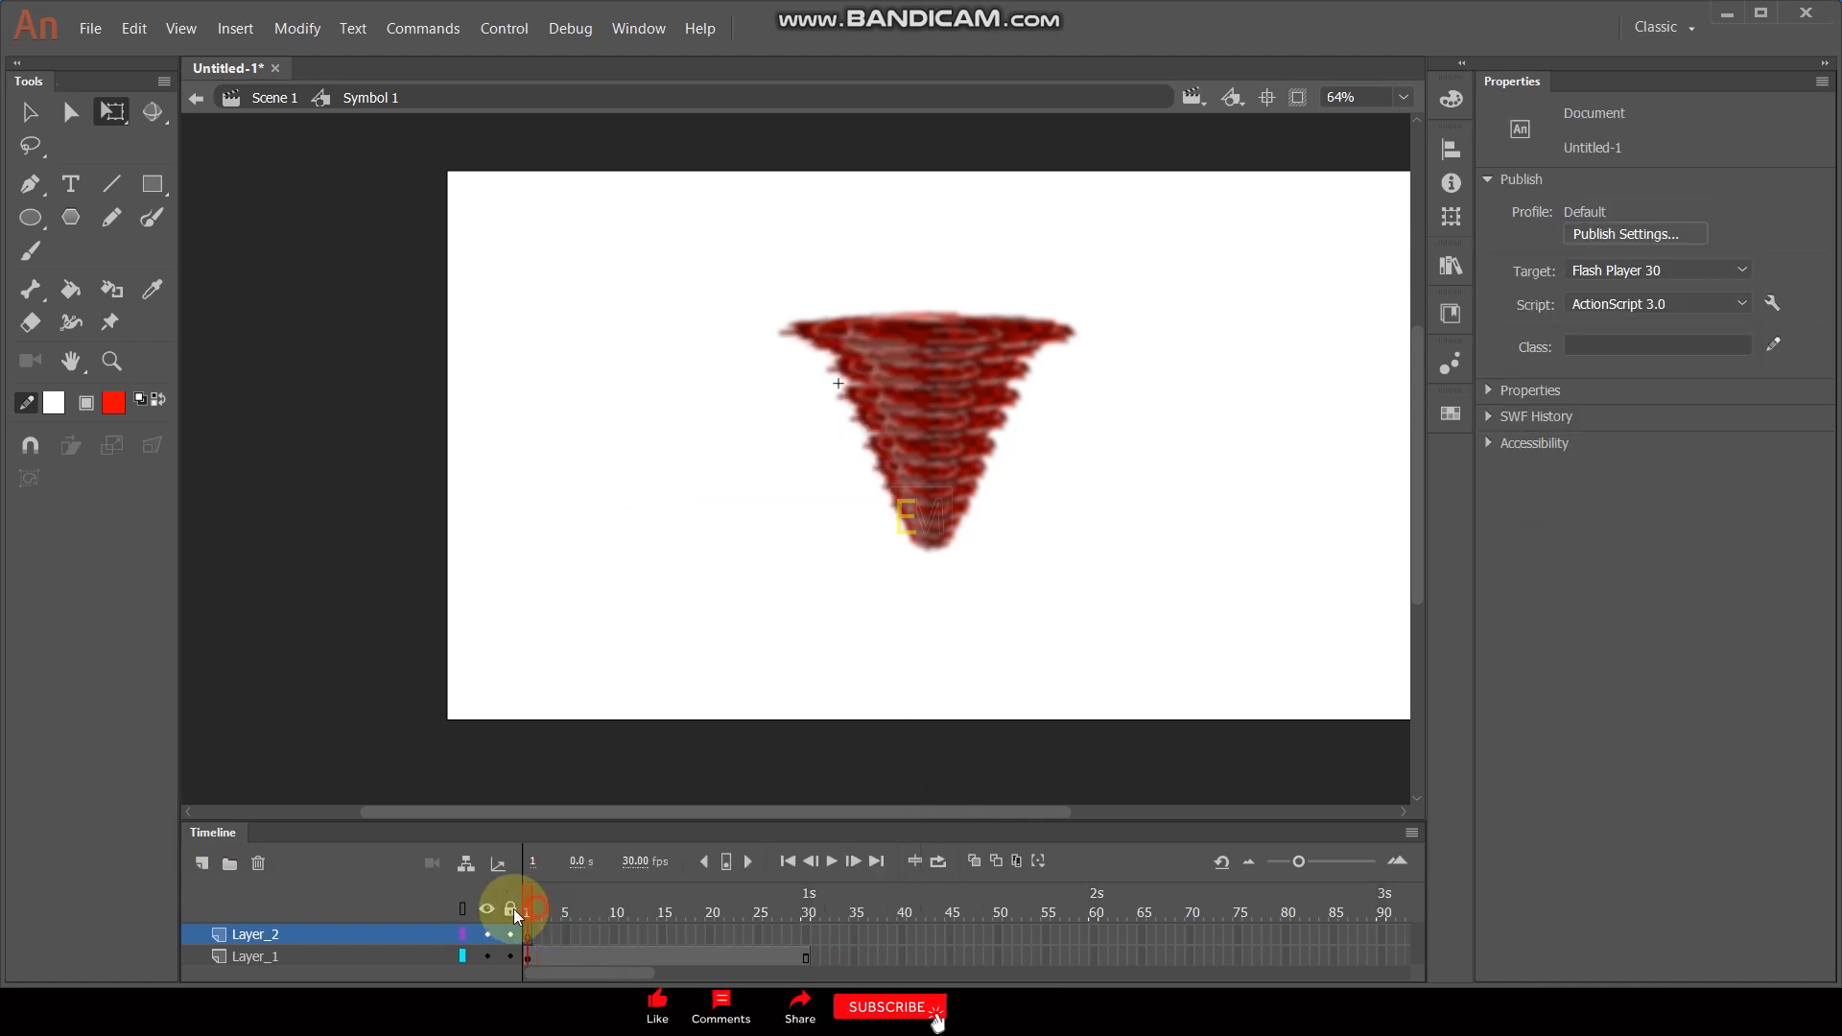
# Set the stroke color to black and paint a short curved wind line at the funnel's left middle on frame 1 of Layer_2
pyautogui.scroll(2, 912, 403)
pyautogui.scroll(-2, 913, 403)
pyautogui.press('alt')
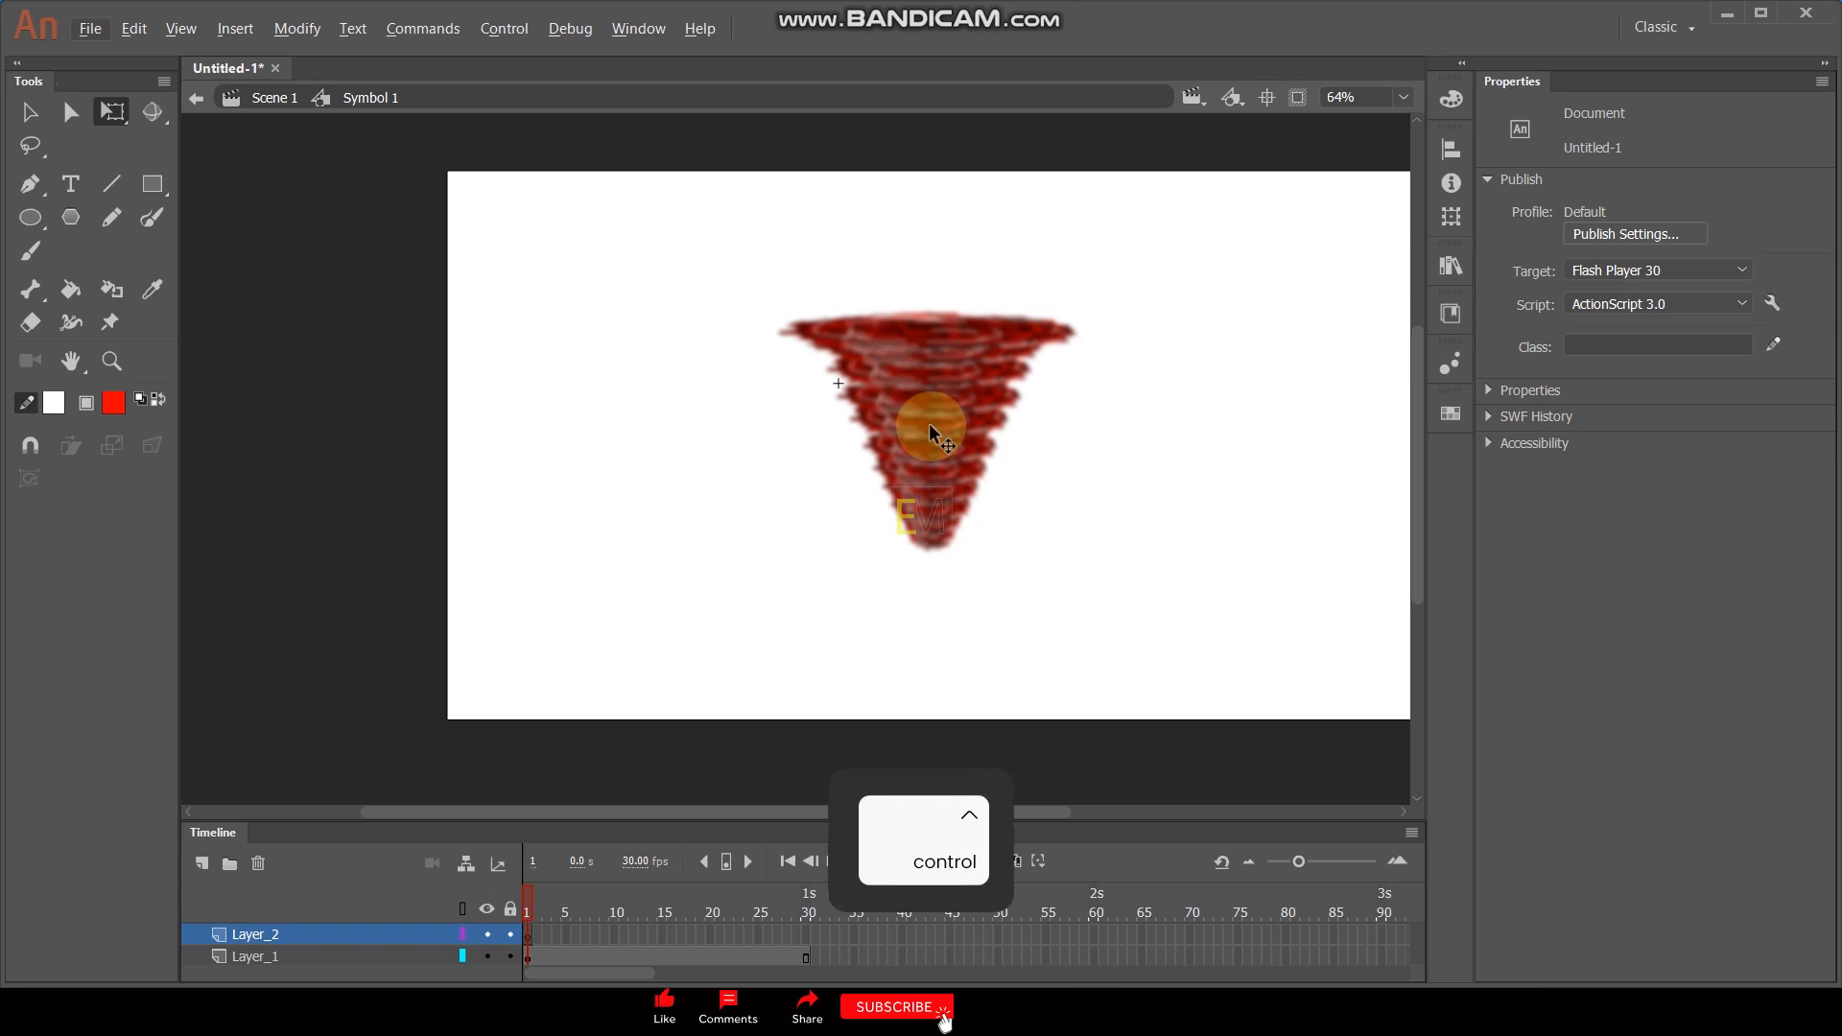
pyautogui.scroll(2, 929, 426)
pyautogui.press('space')
pyautogui.moveTo(983, 361); pyautogui.dragTo(823, 378)
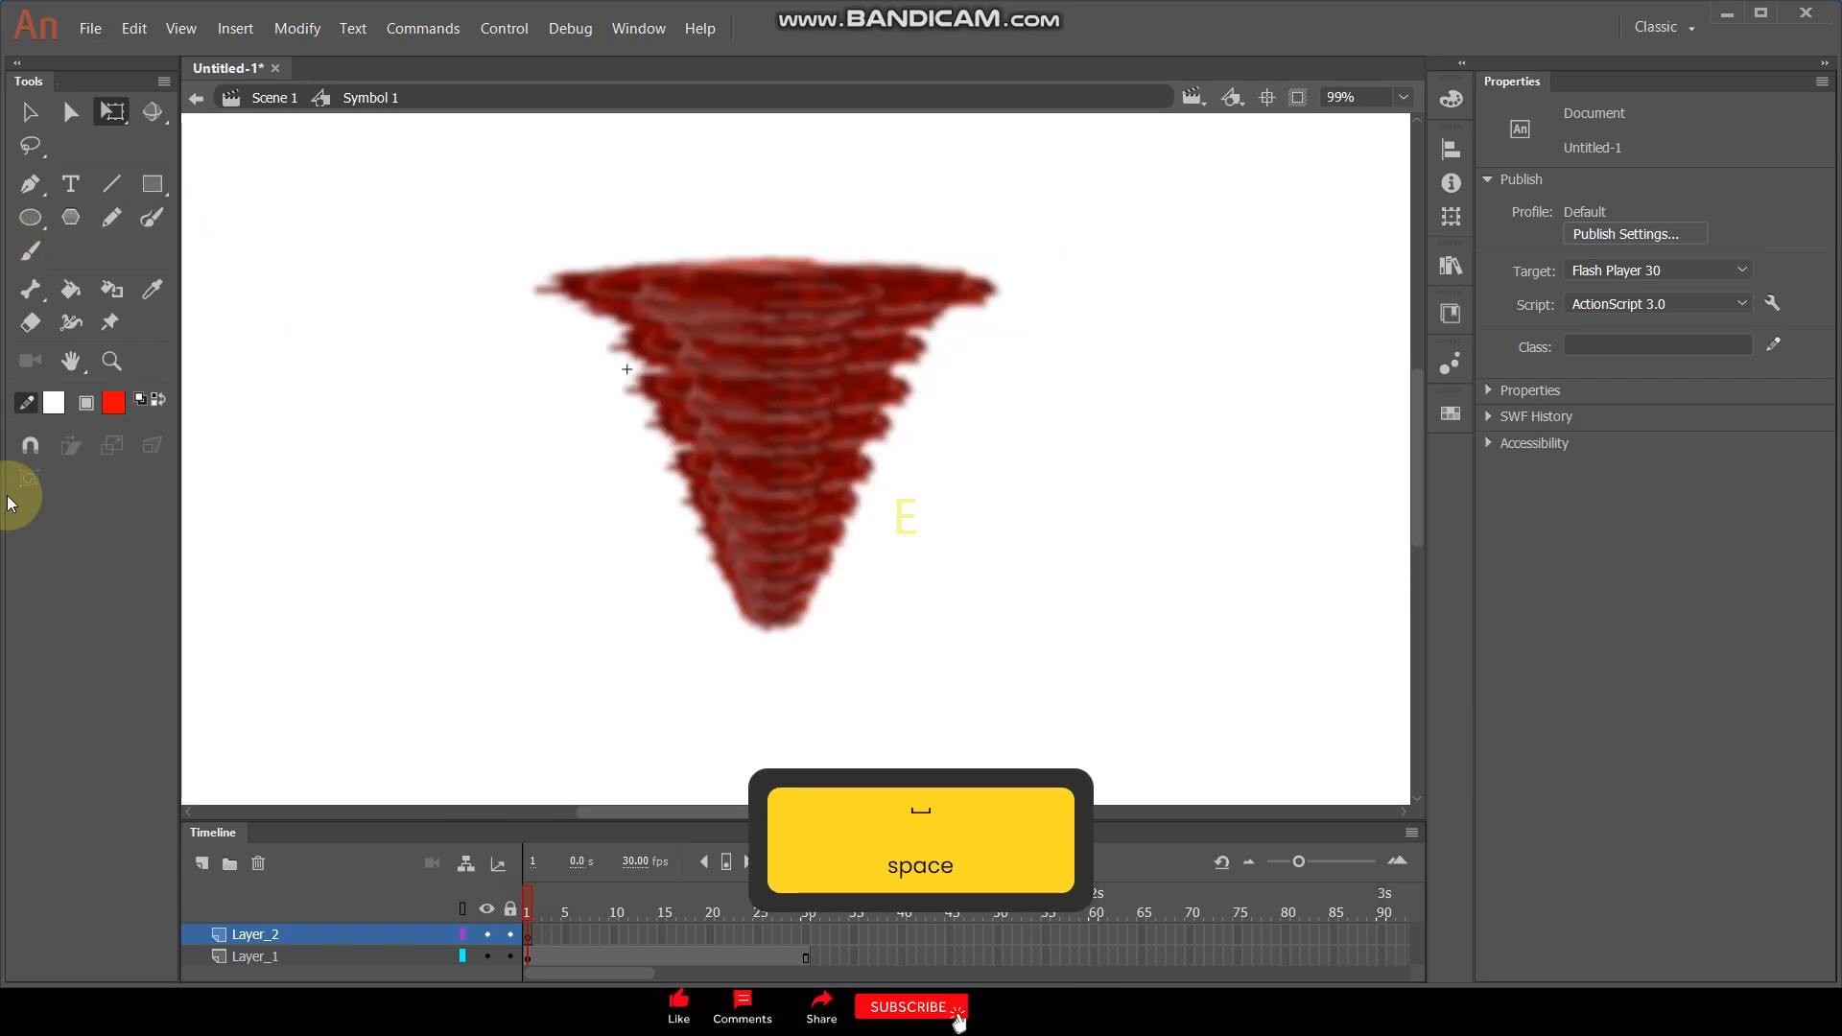
pyautogui.click(64, 411)
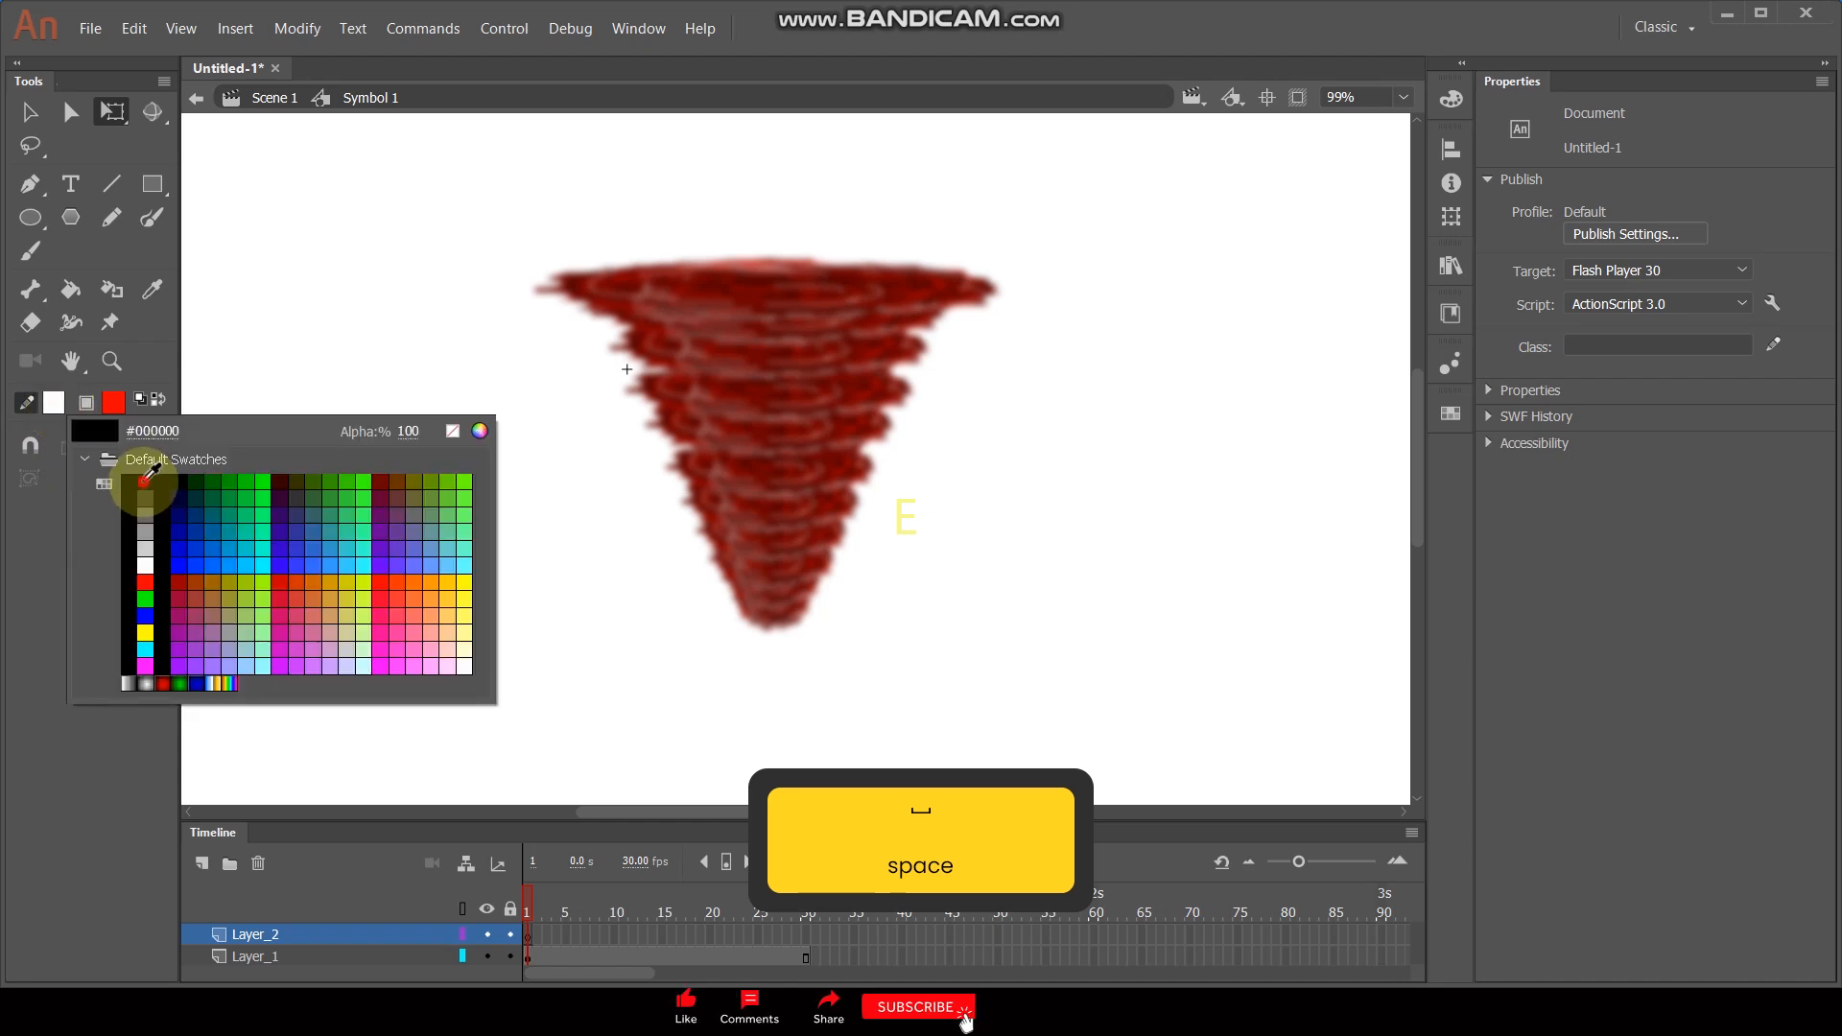
pyautogui.click(96, 452)
pyautogui.click(152, 218)
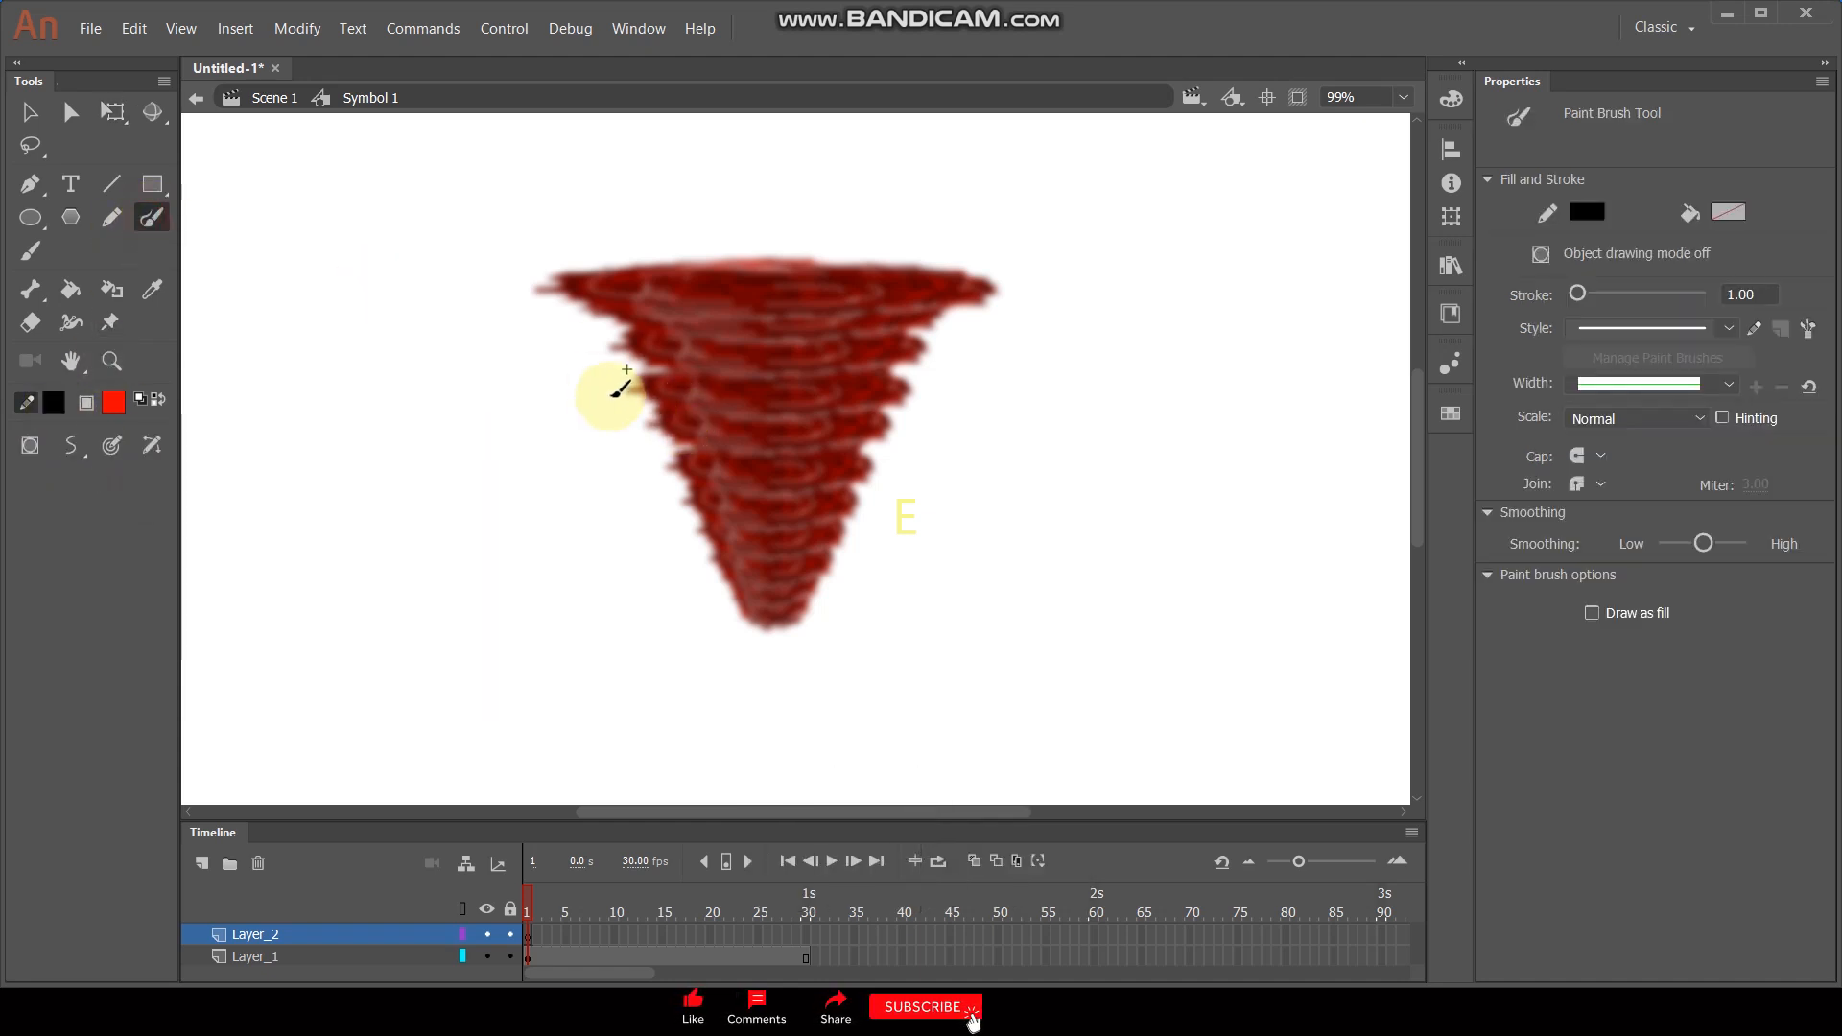
pyautogui.moveTo(683, 413); pyautogui.dragTo(683, 415)
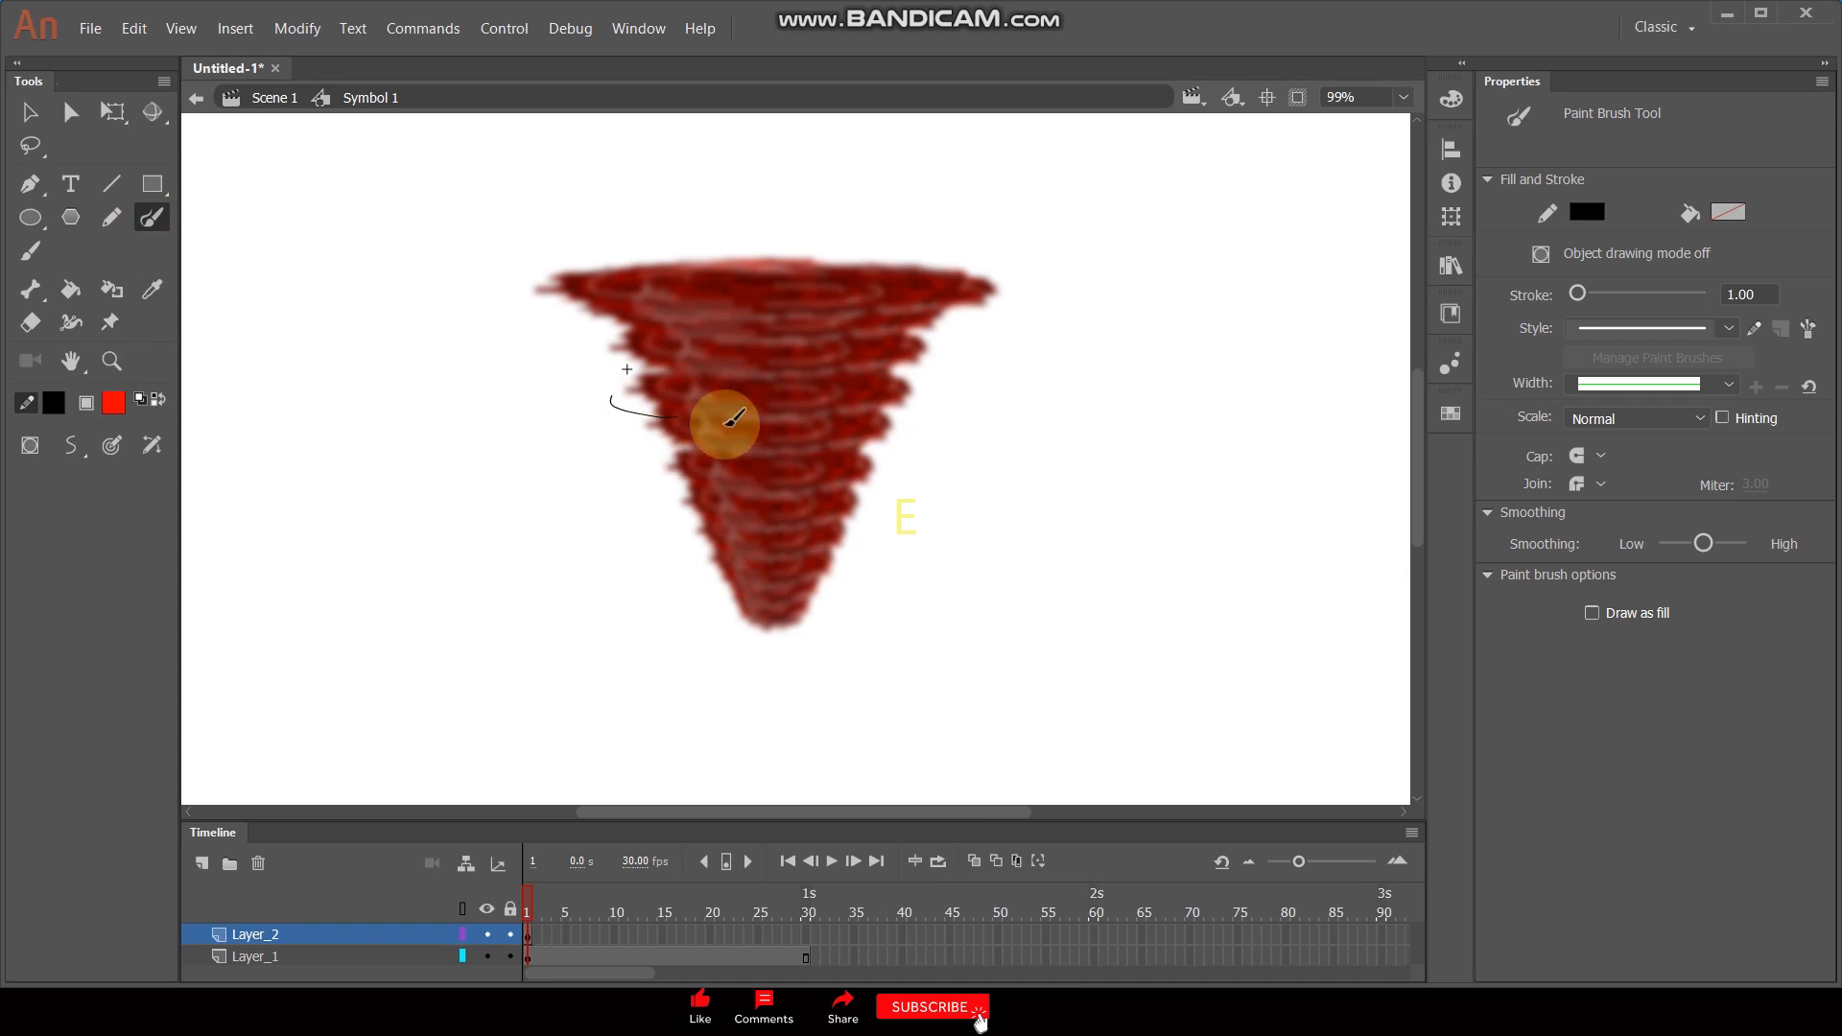
# Add blank keyframes at frames 2 to 4, enable Onion Skin Outlines, and continue the wind line rightward around the funnel's middle
pyautogui.press('F7')
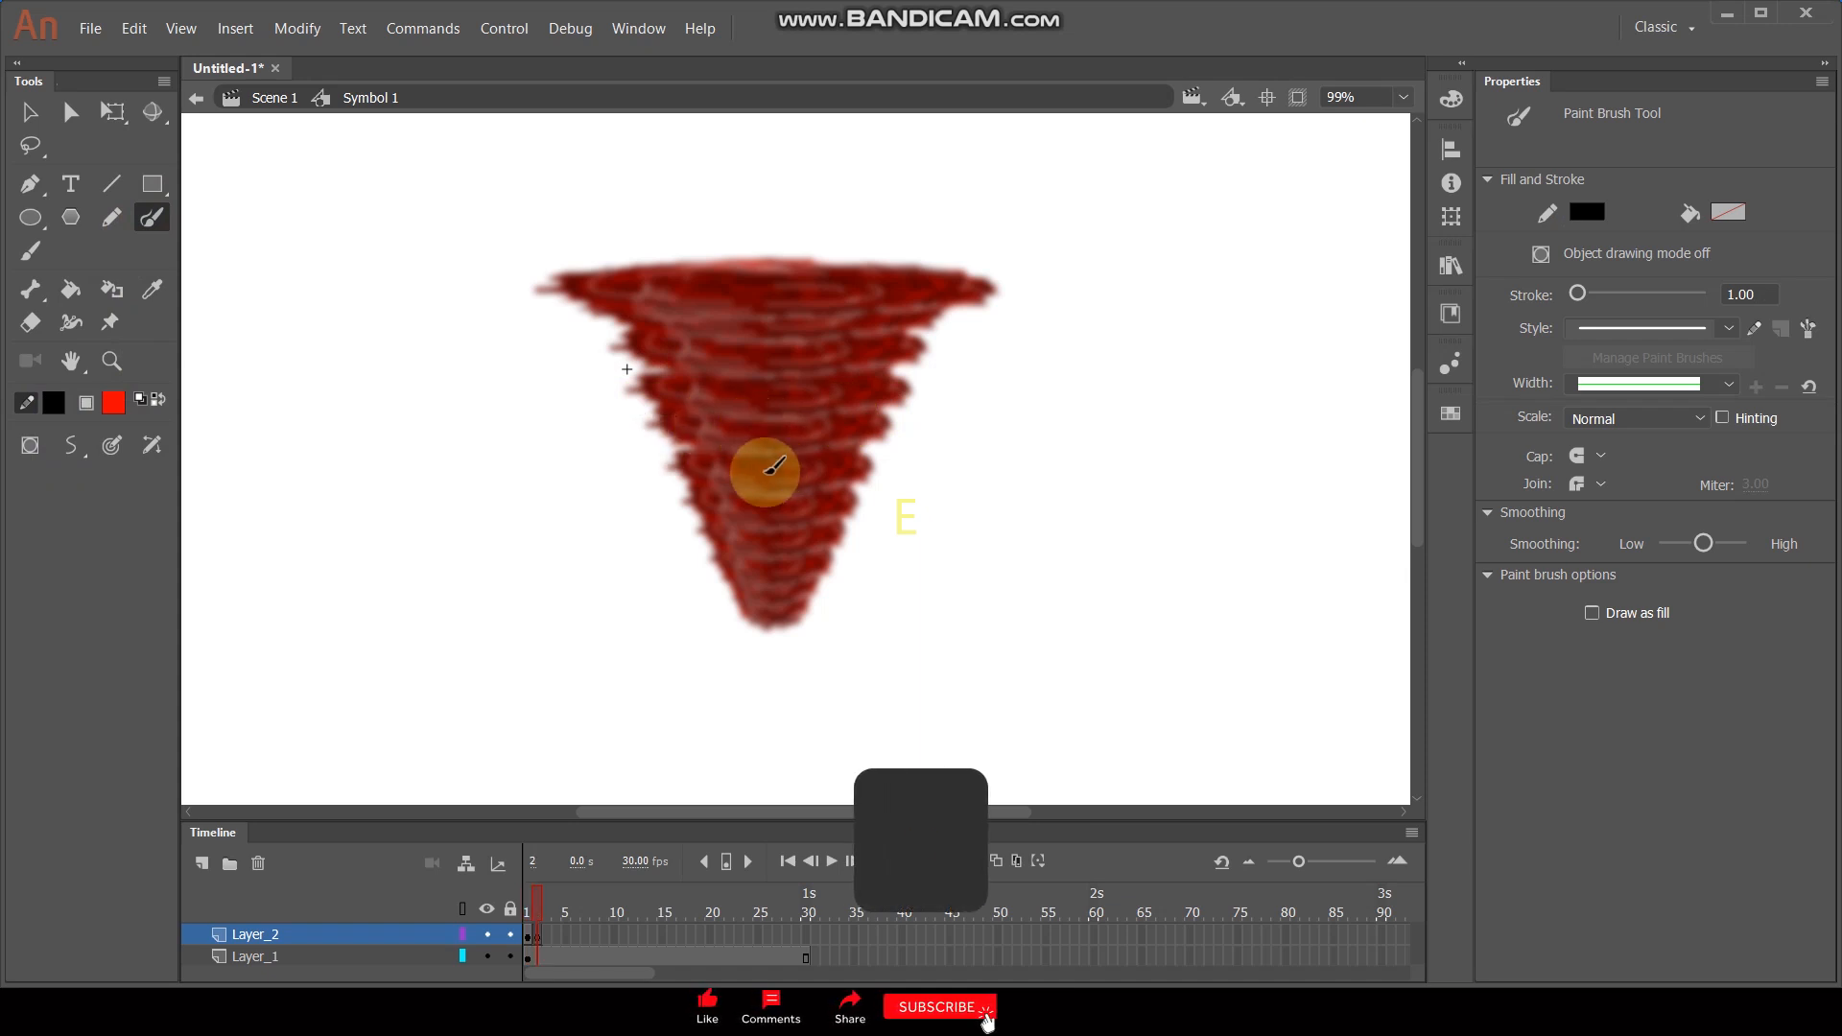
pyautogui.click(1072, 861)
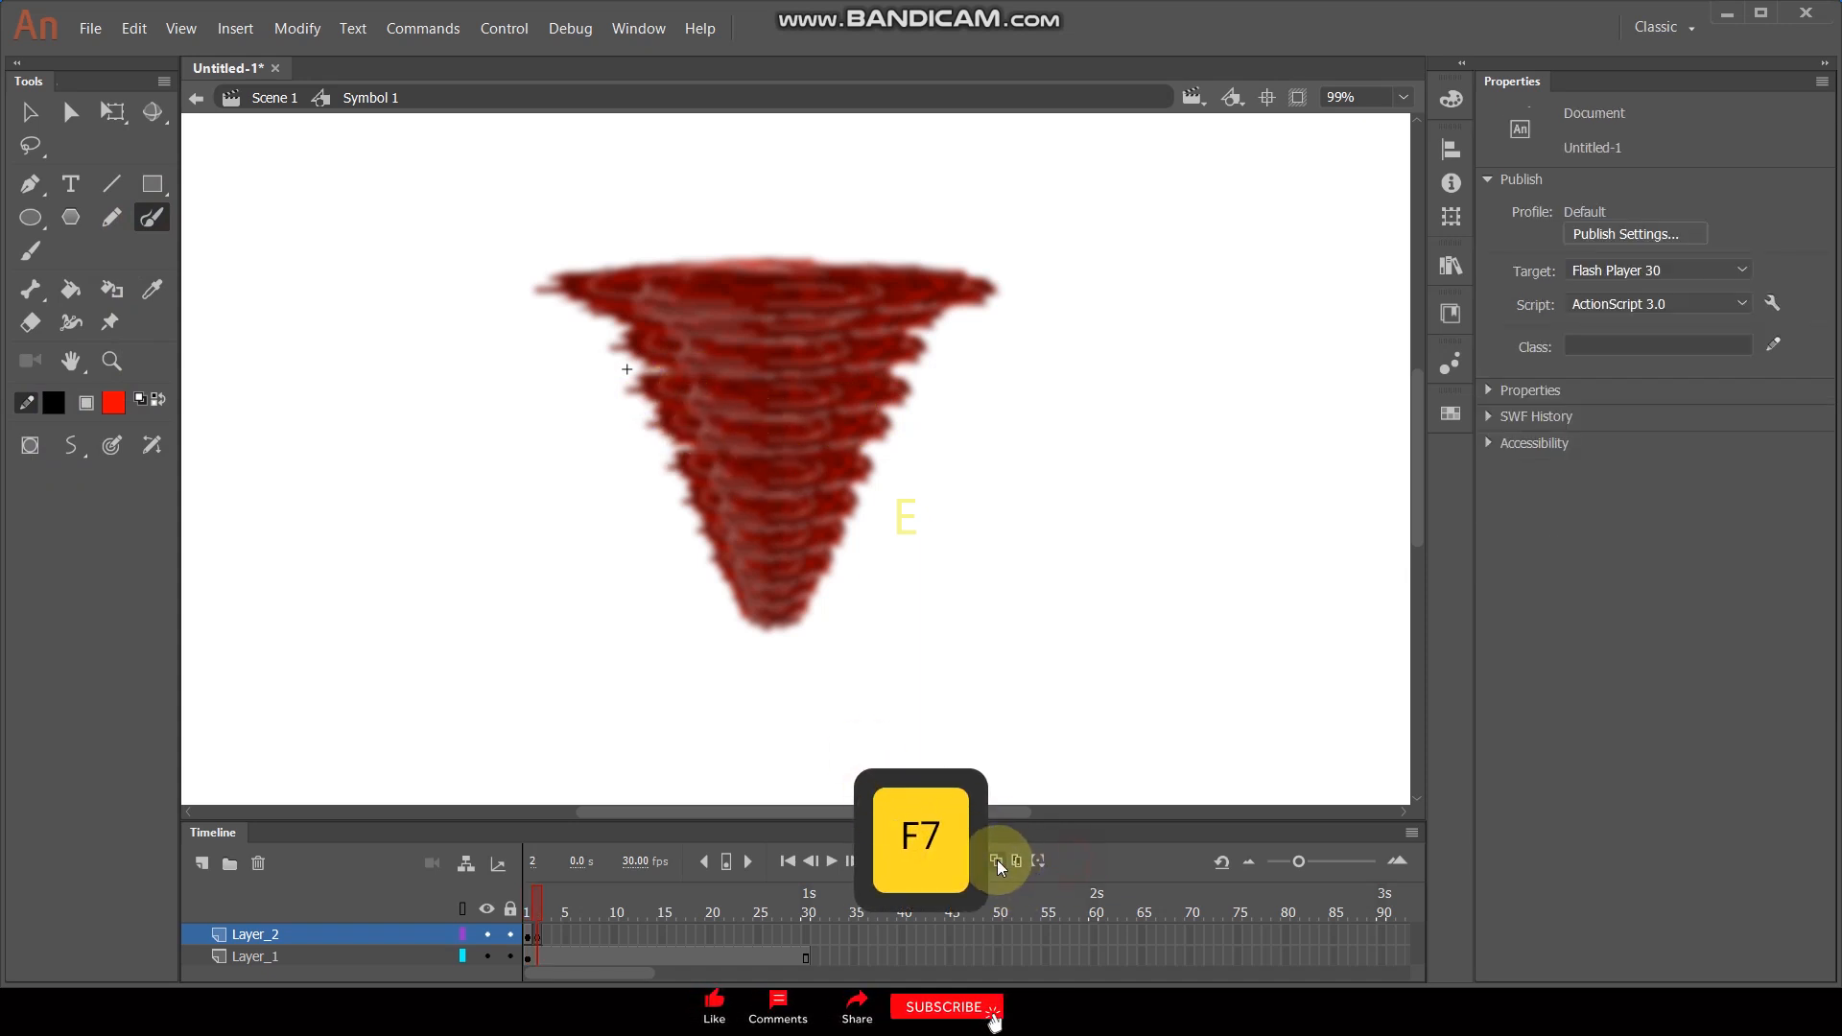
pyautogui.moveTo(630, 412); pyautogui.dragTo(784, 423)
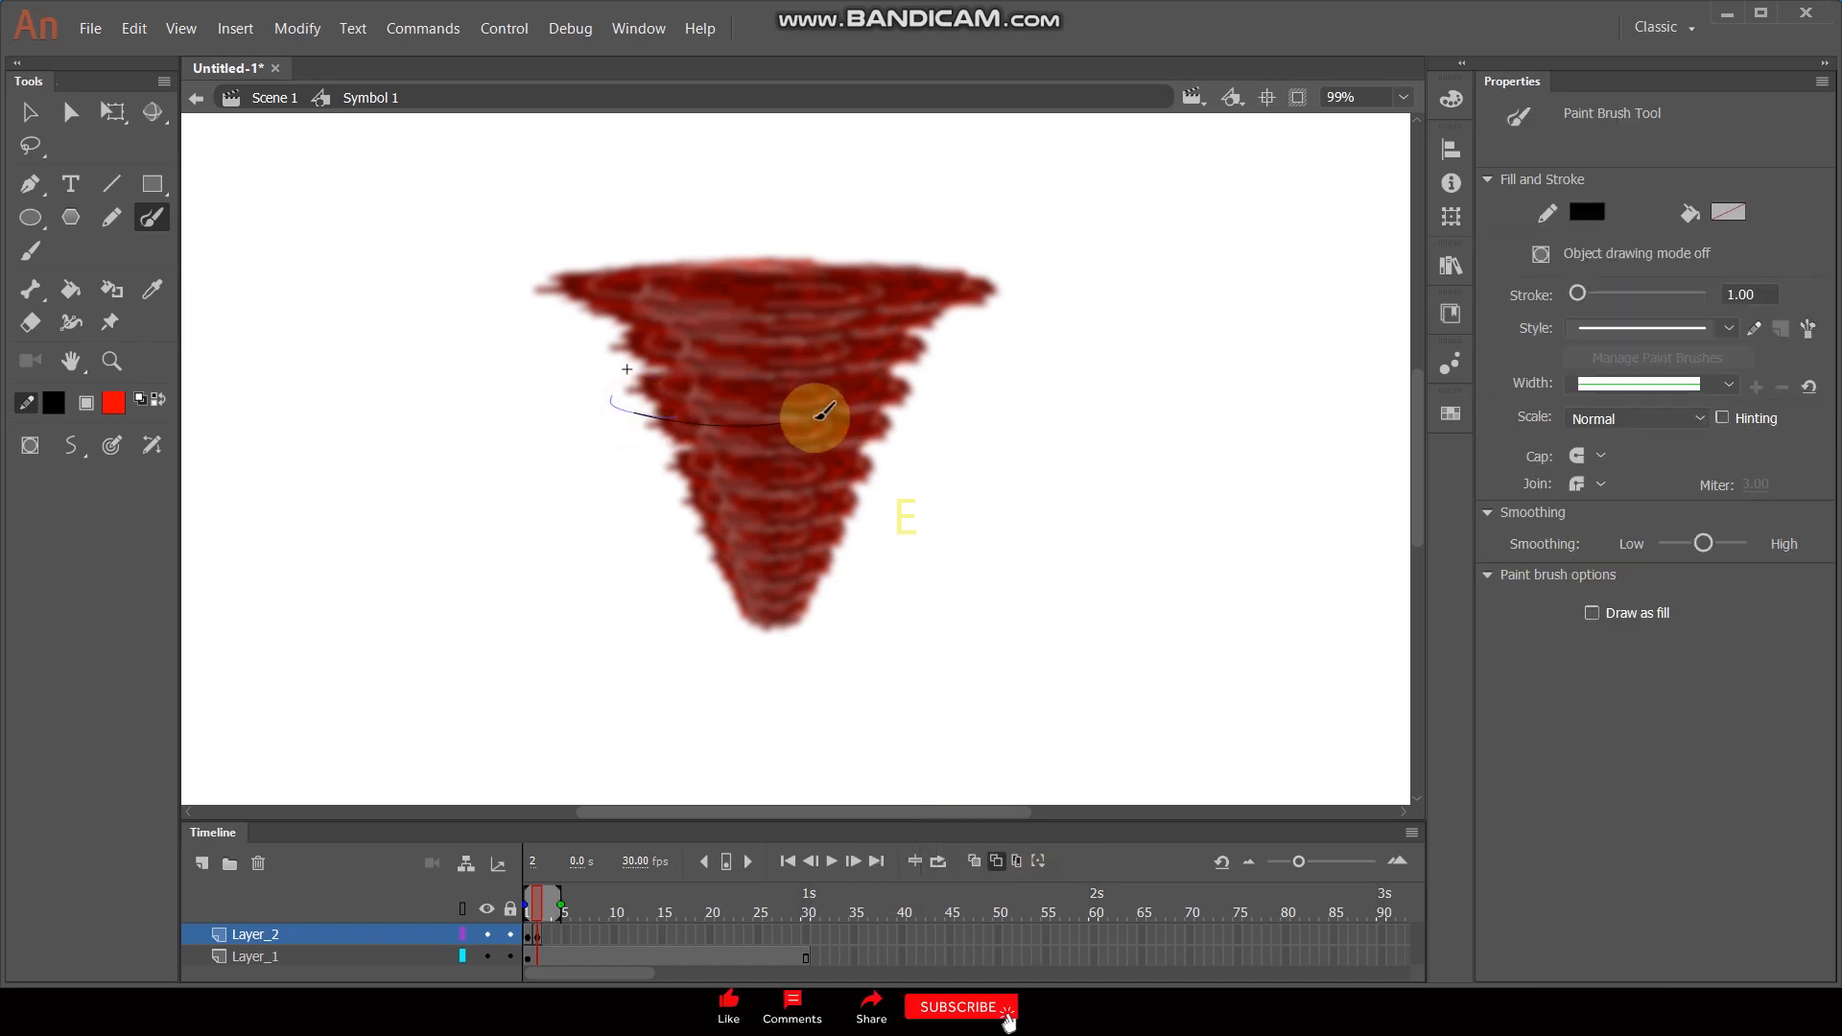
pyautogui.press('F7')
pyautogui.moveTo(775, 420)
pyautogui.mouseDown()
pyautogui.moveTo(923, 396)
pyautogui.moveTo(860, 412)
pyautogui.mouseUp()
pyautogui.press('F7')
pyautogui.click(566, 911)
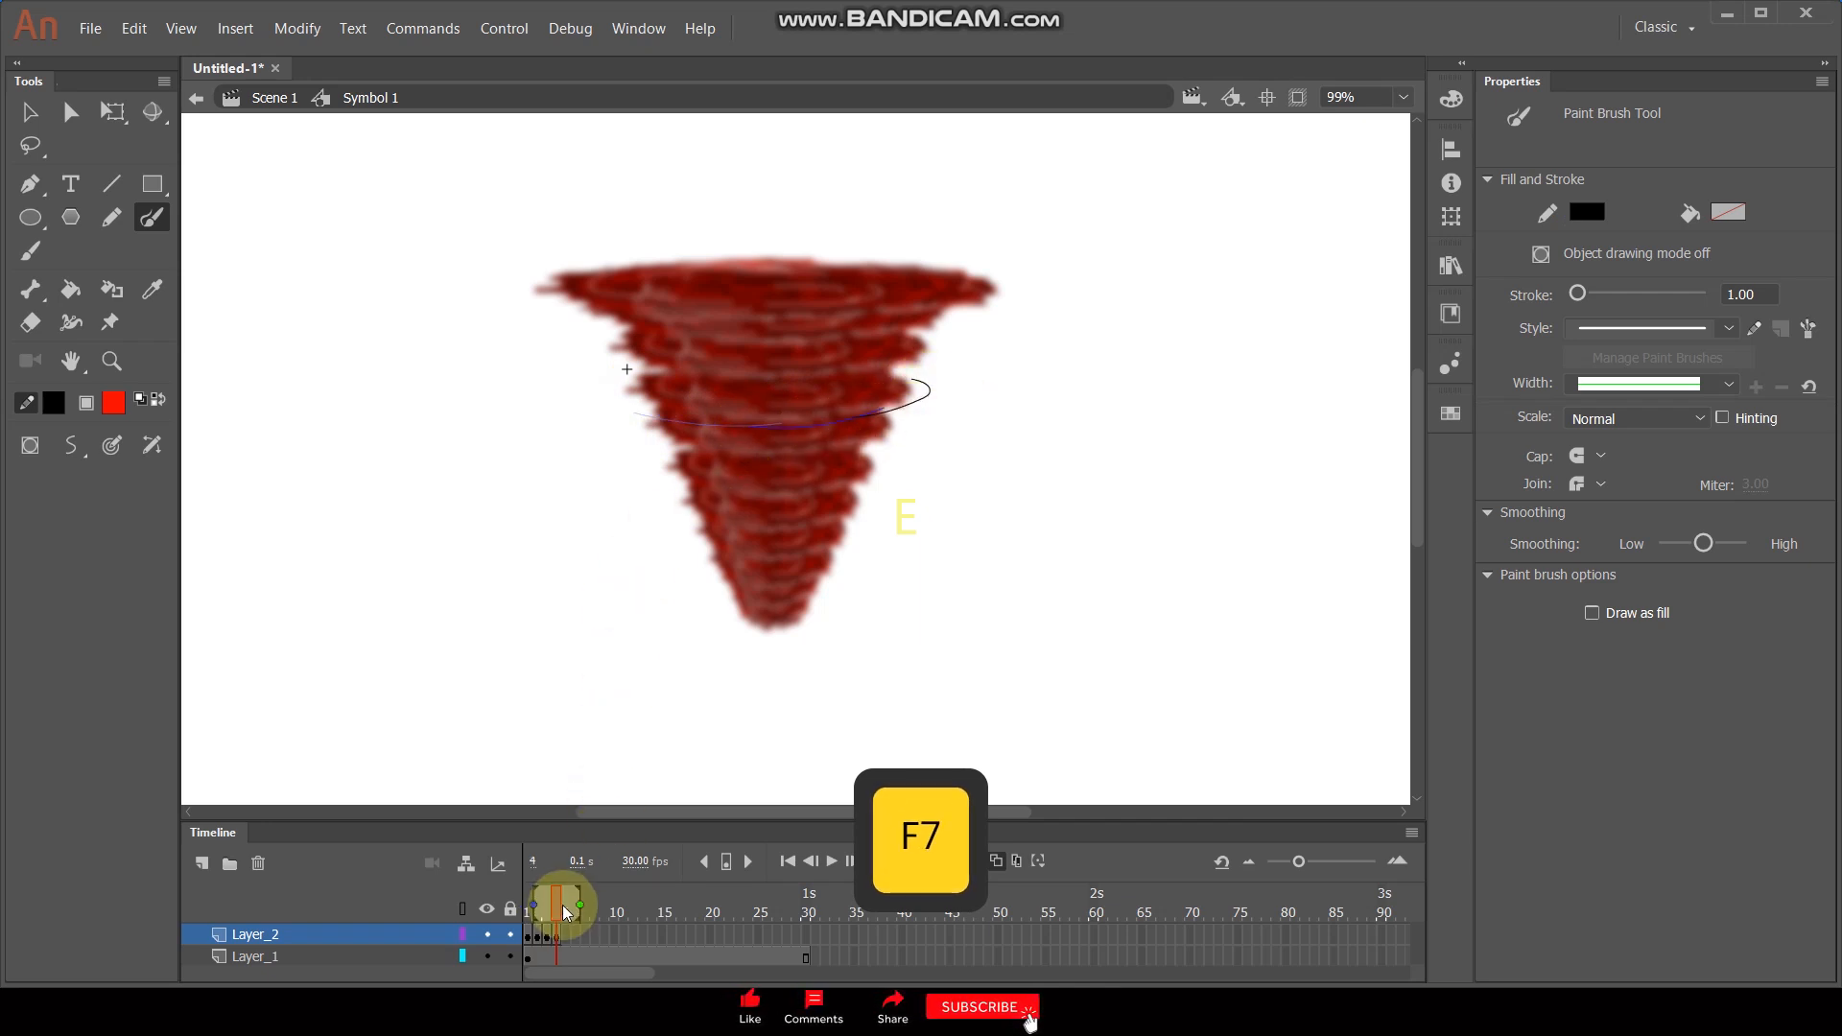
# Paint a second wind line around the upper funnel, advancing it from left to right over frames 1 to 4
pyautogui.moveTo(556, 900); pyautogui.dragTo(526, 908)
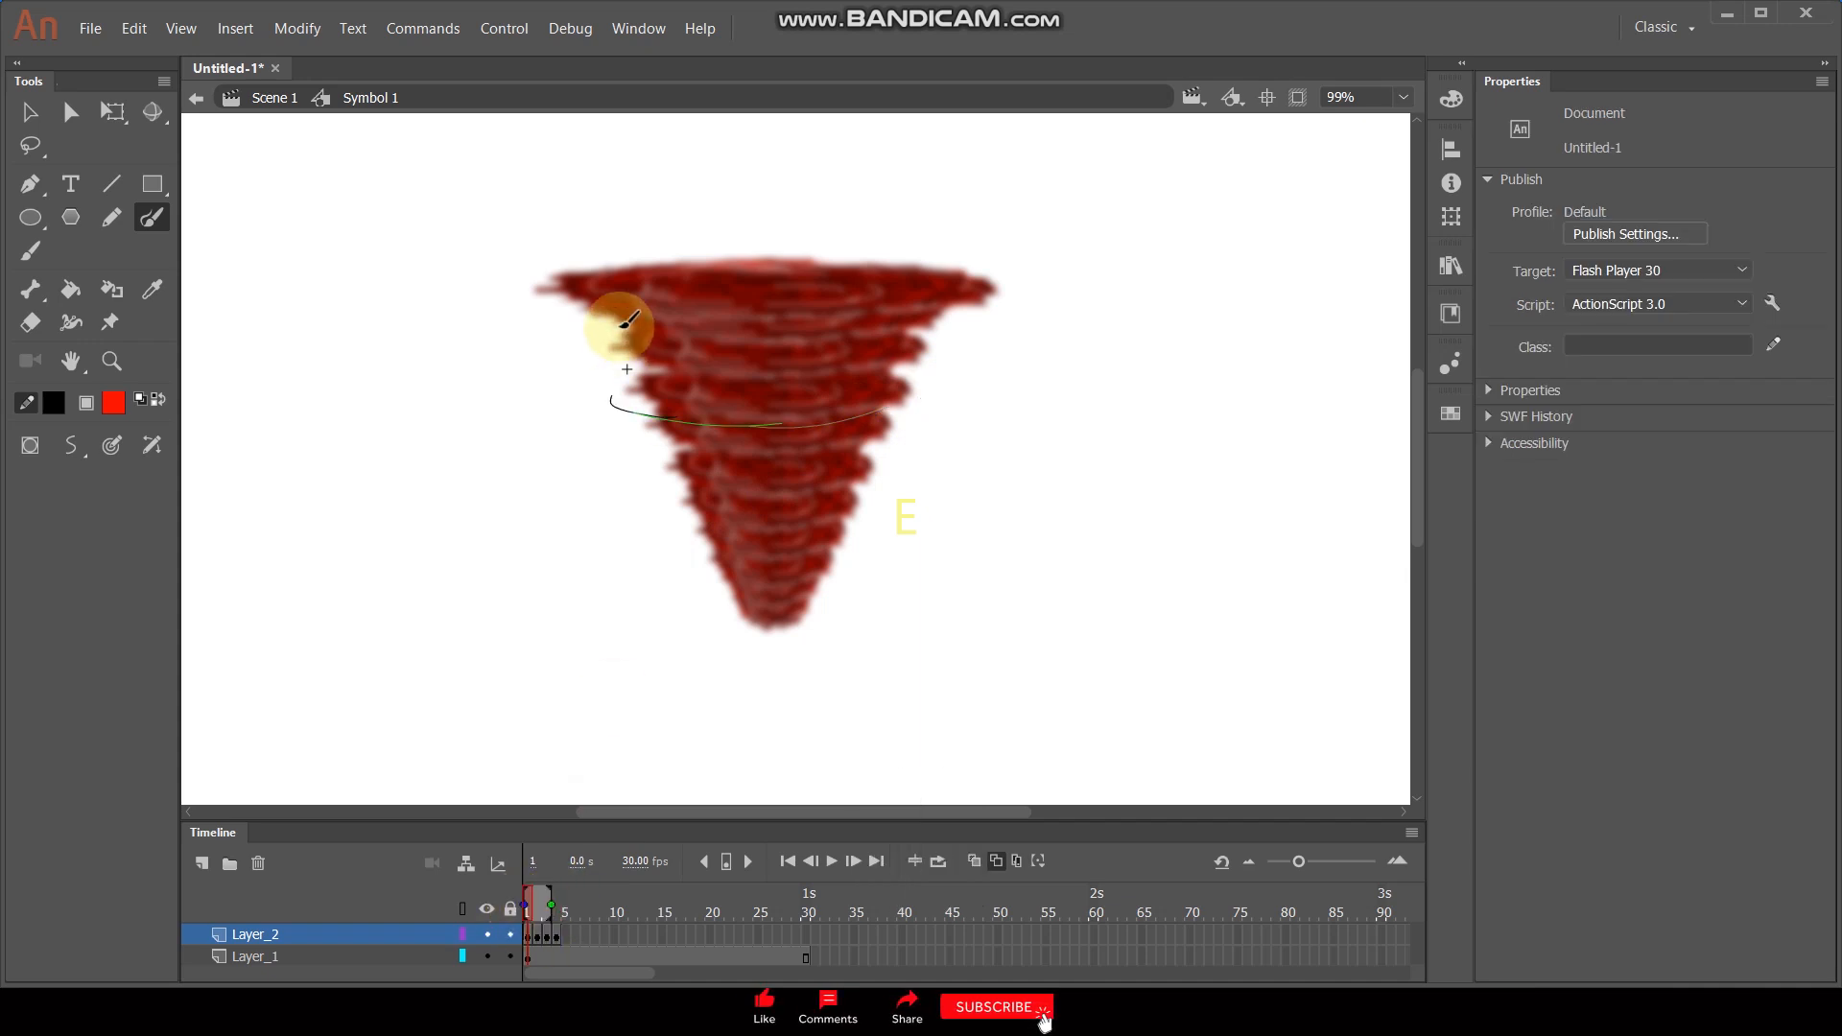
pyautogui.moveTo(616, 328); pyautogui.dragTo(738, 340)
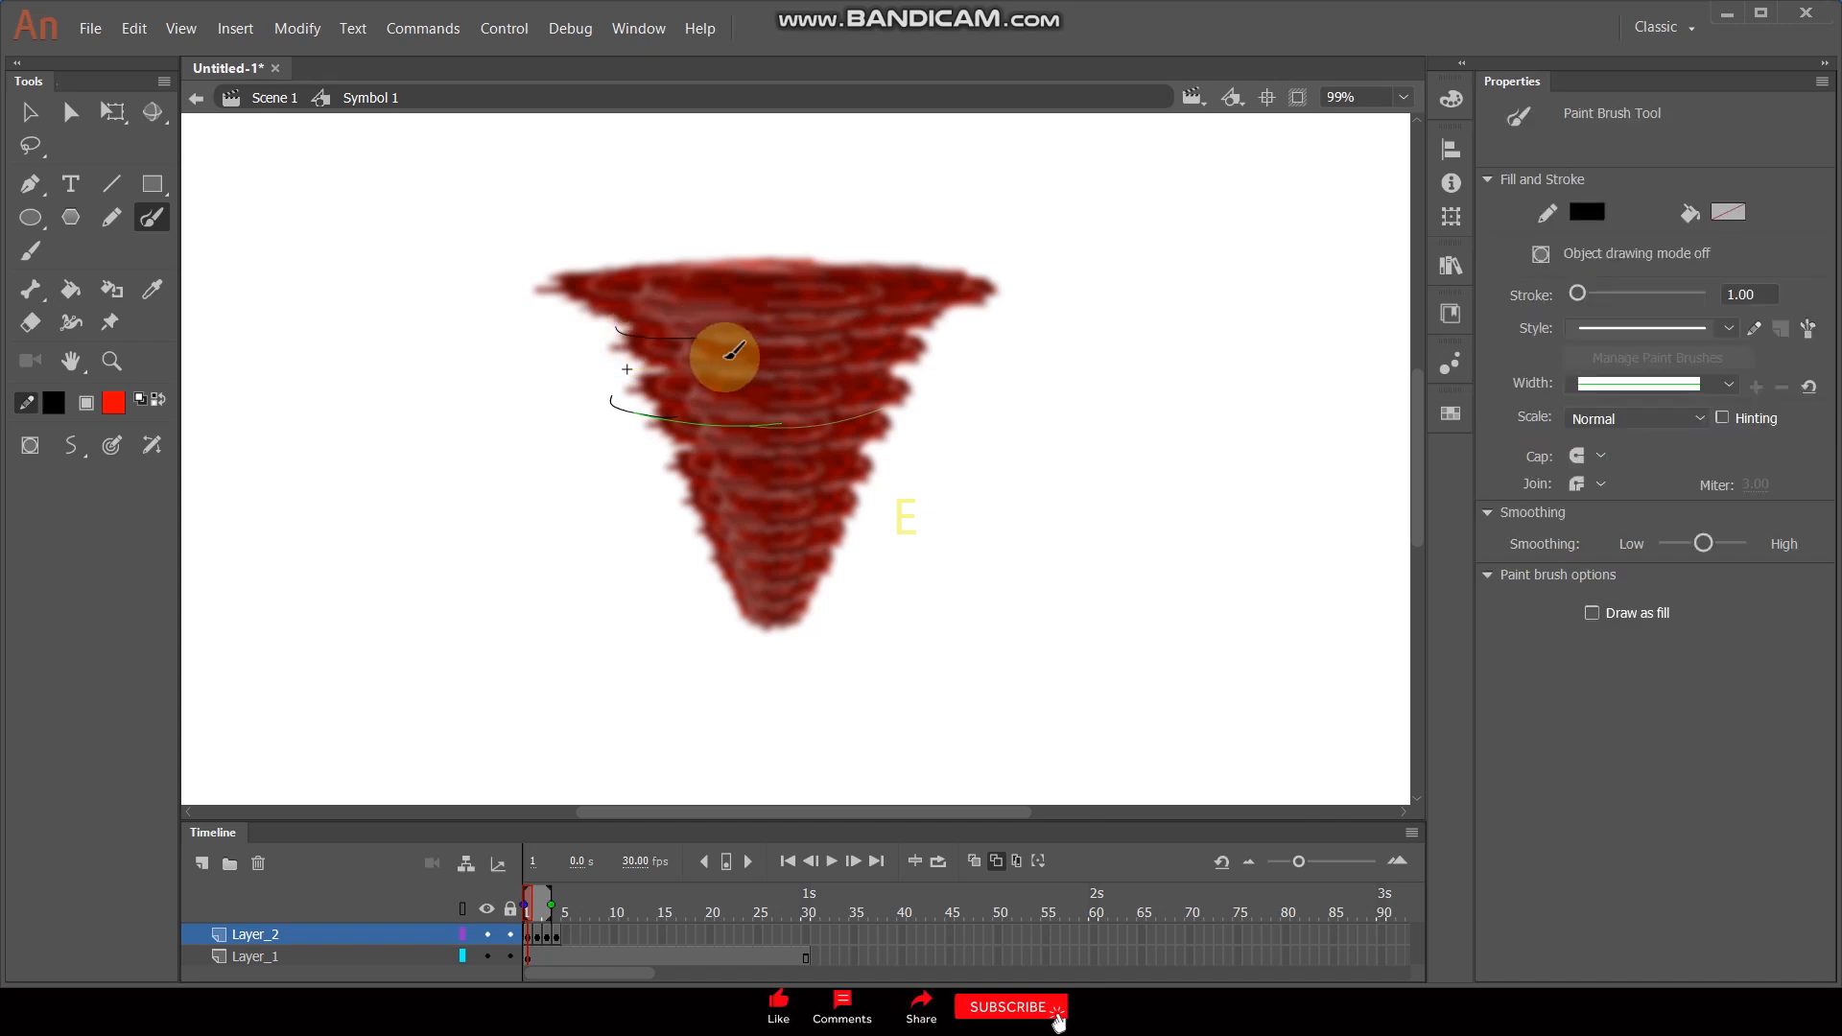
pyautogui.press('.')
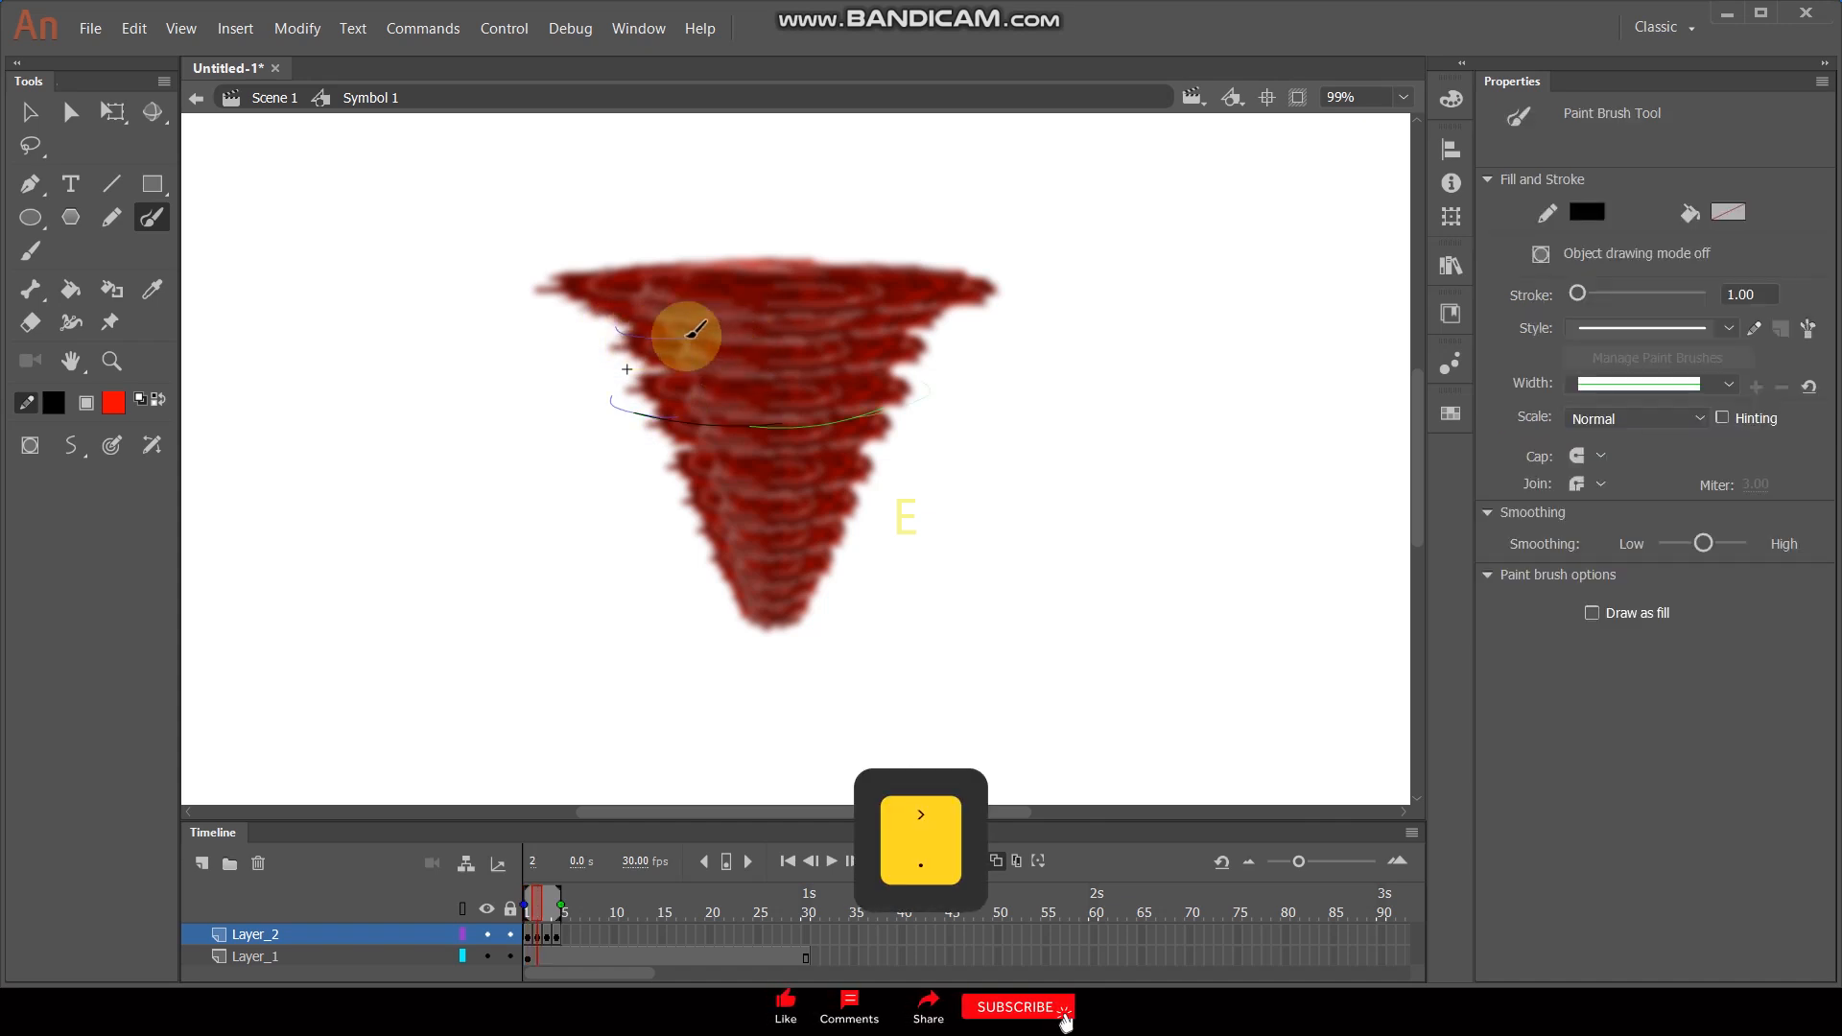
pyautogui.press('.')
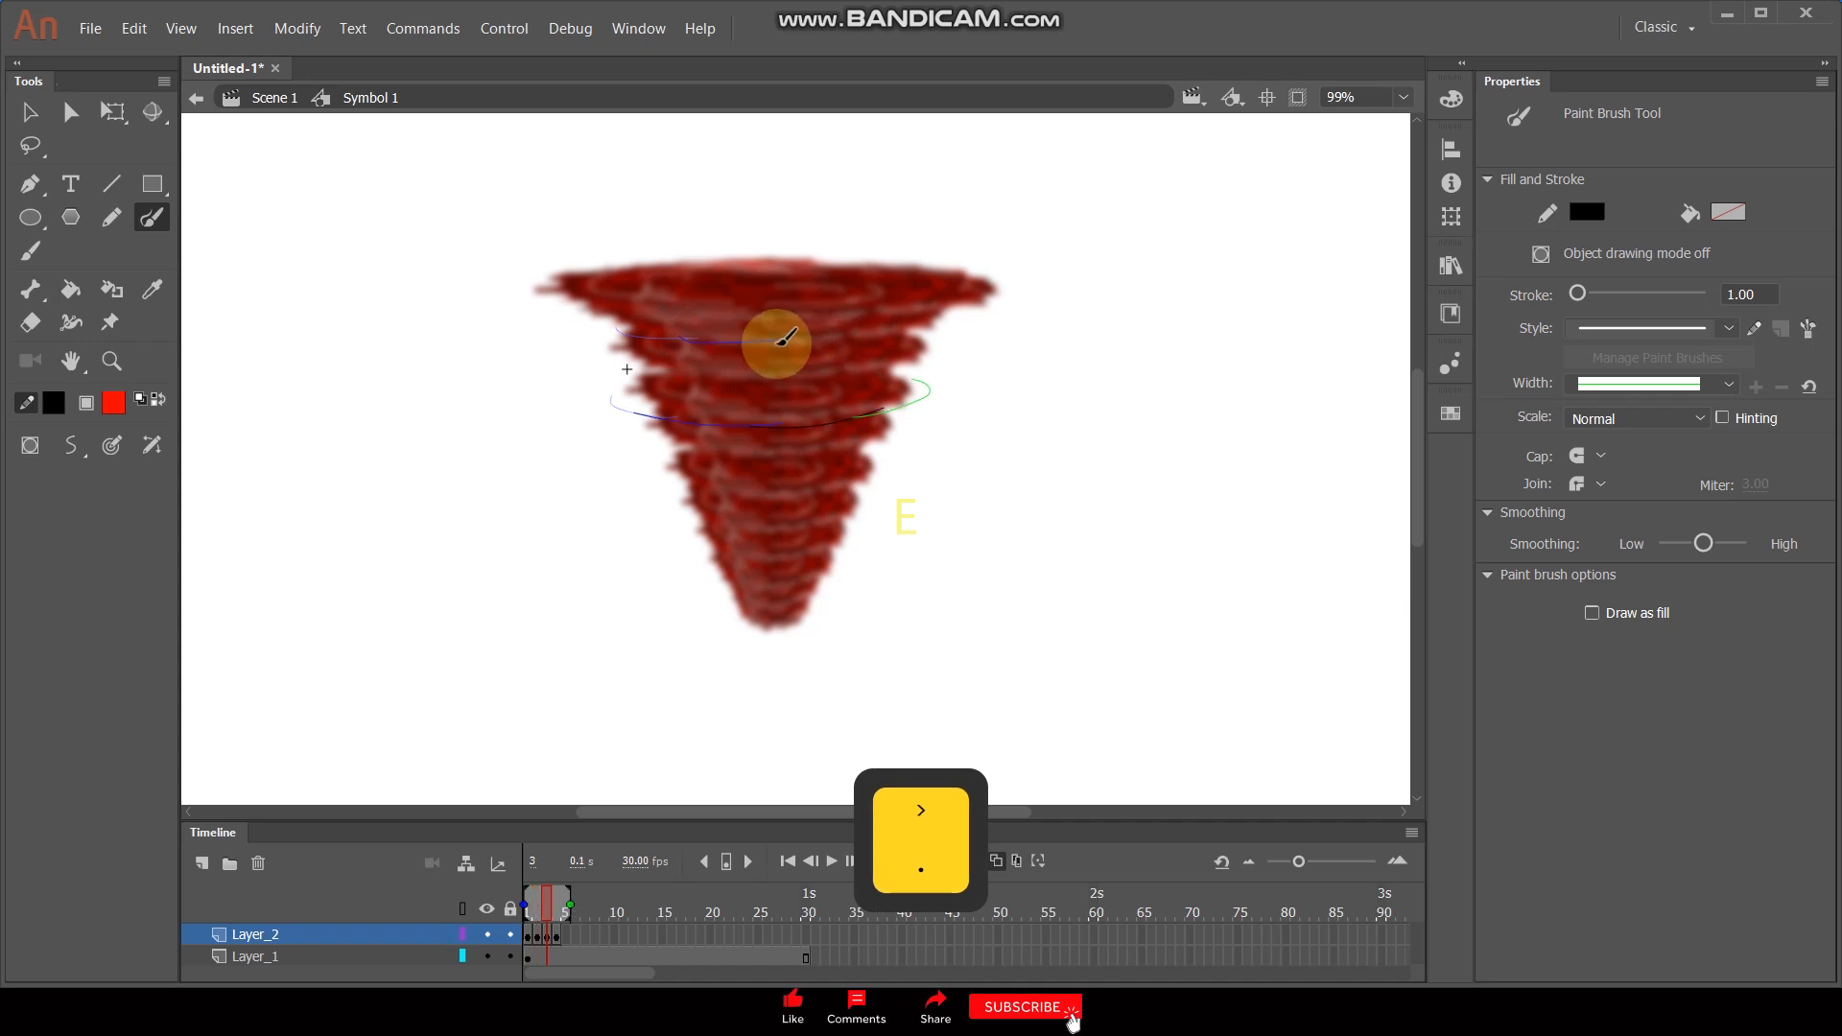
pyautogui.press('.')
pyautogui.moveTo(838, 335); pyautogui.dragTo(928, 319)
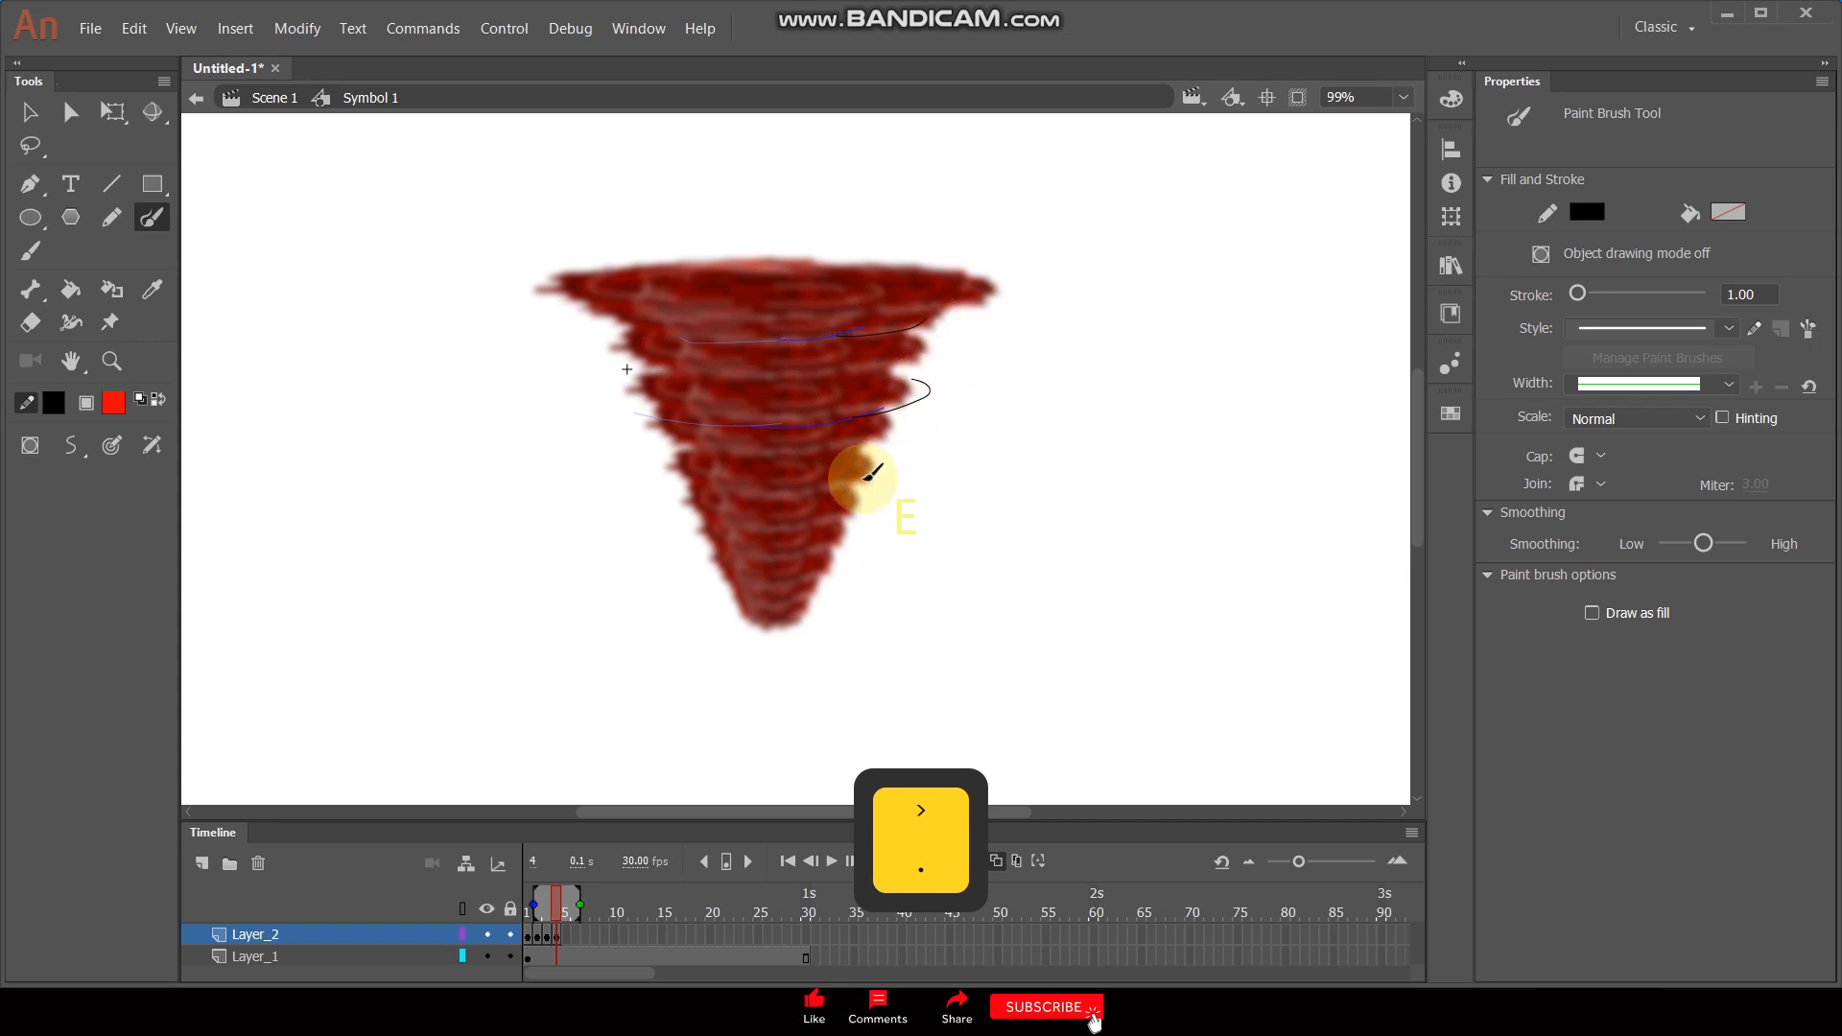
# Paint a third wind line from right to left around the lower funnel starting on frame 1, and play the timeline
pyautogui.press(',')
pyautogui.press(',')
pyautogui.press(',')
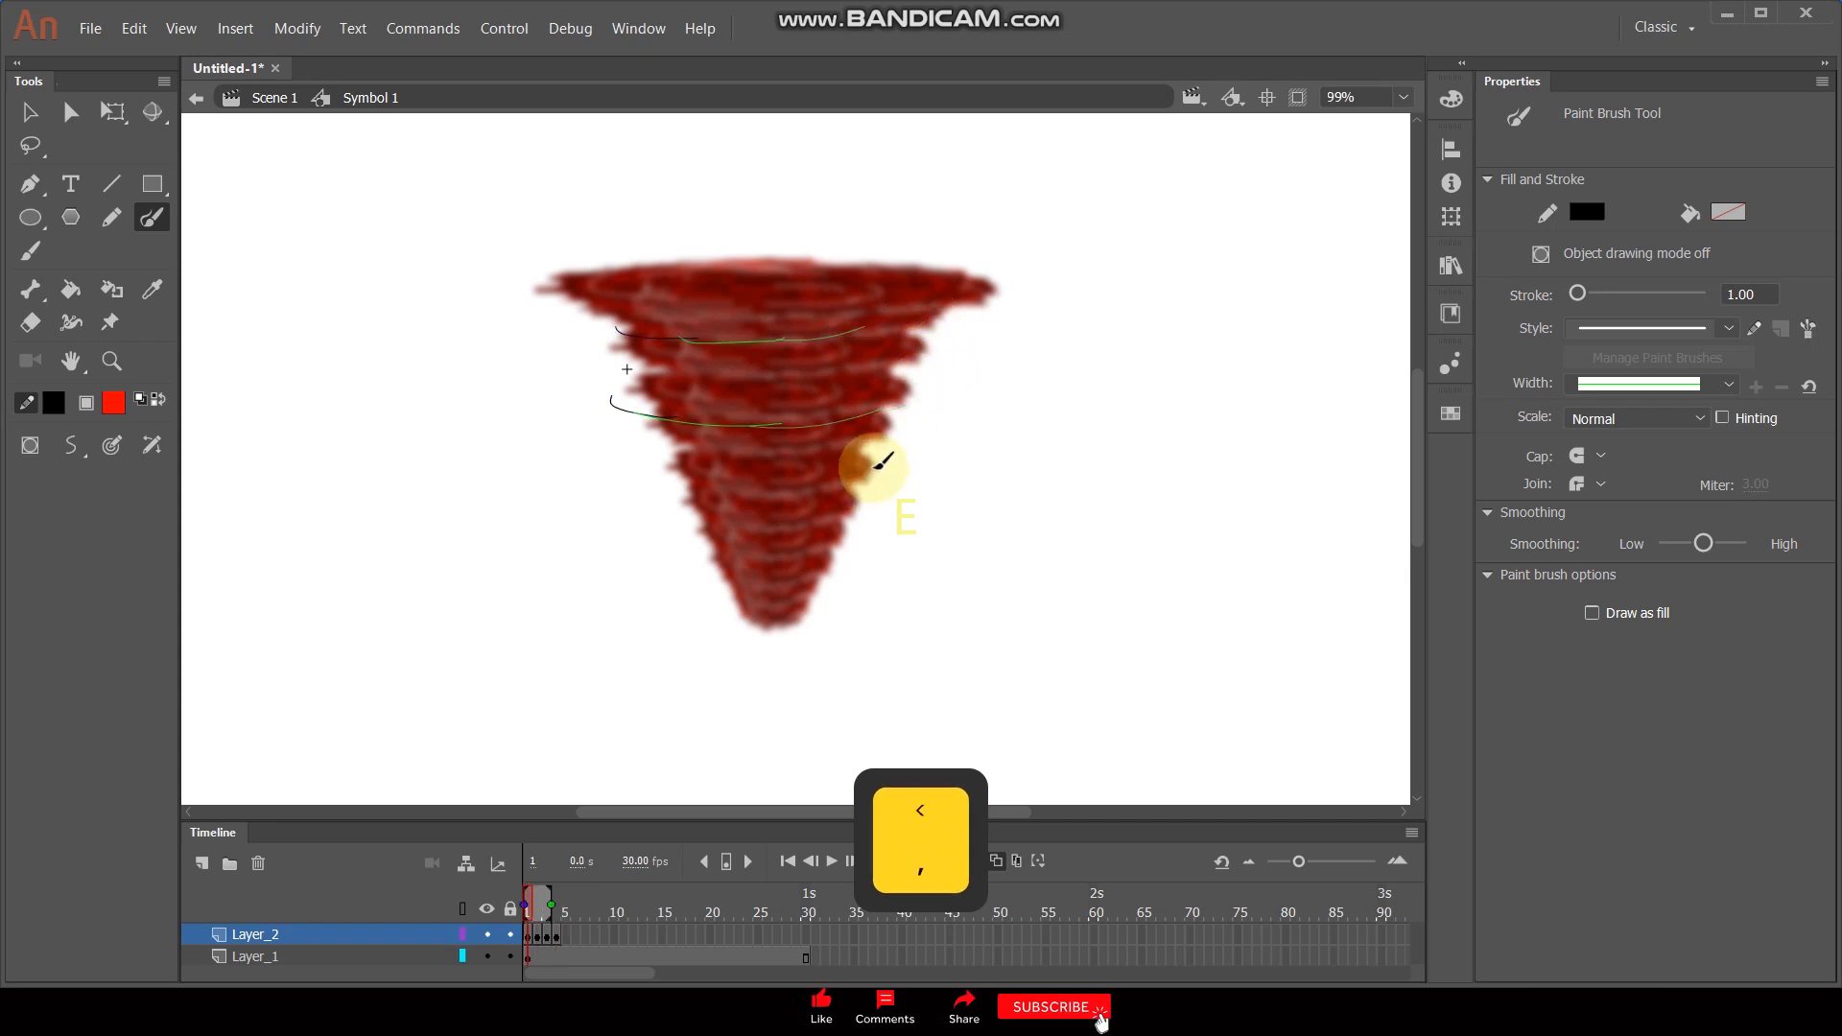
pyautogui.moveTo(851, 482); pyautogui.dragTo(813, 491)
pyautogui.press('.')
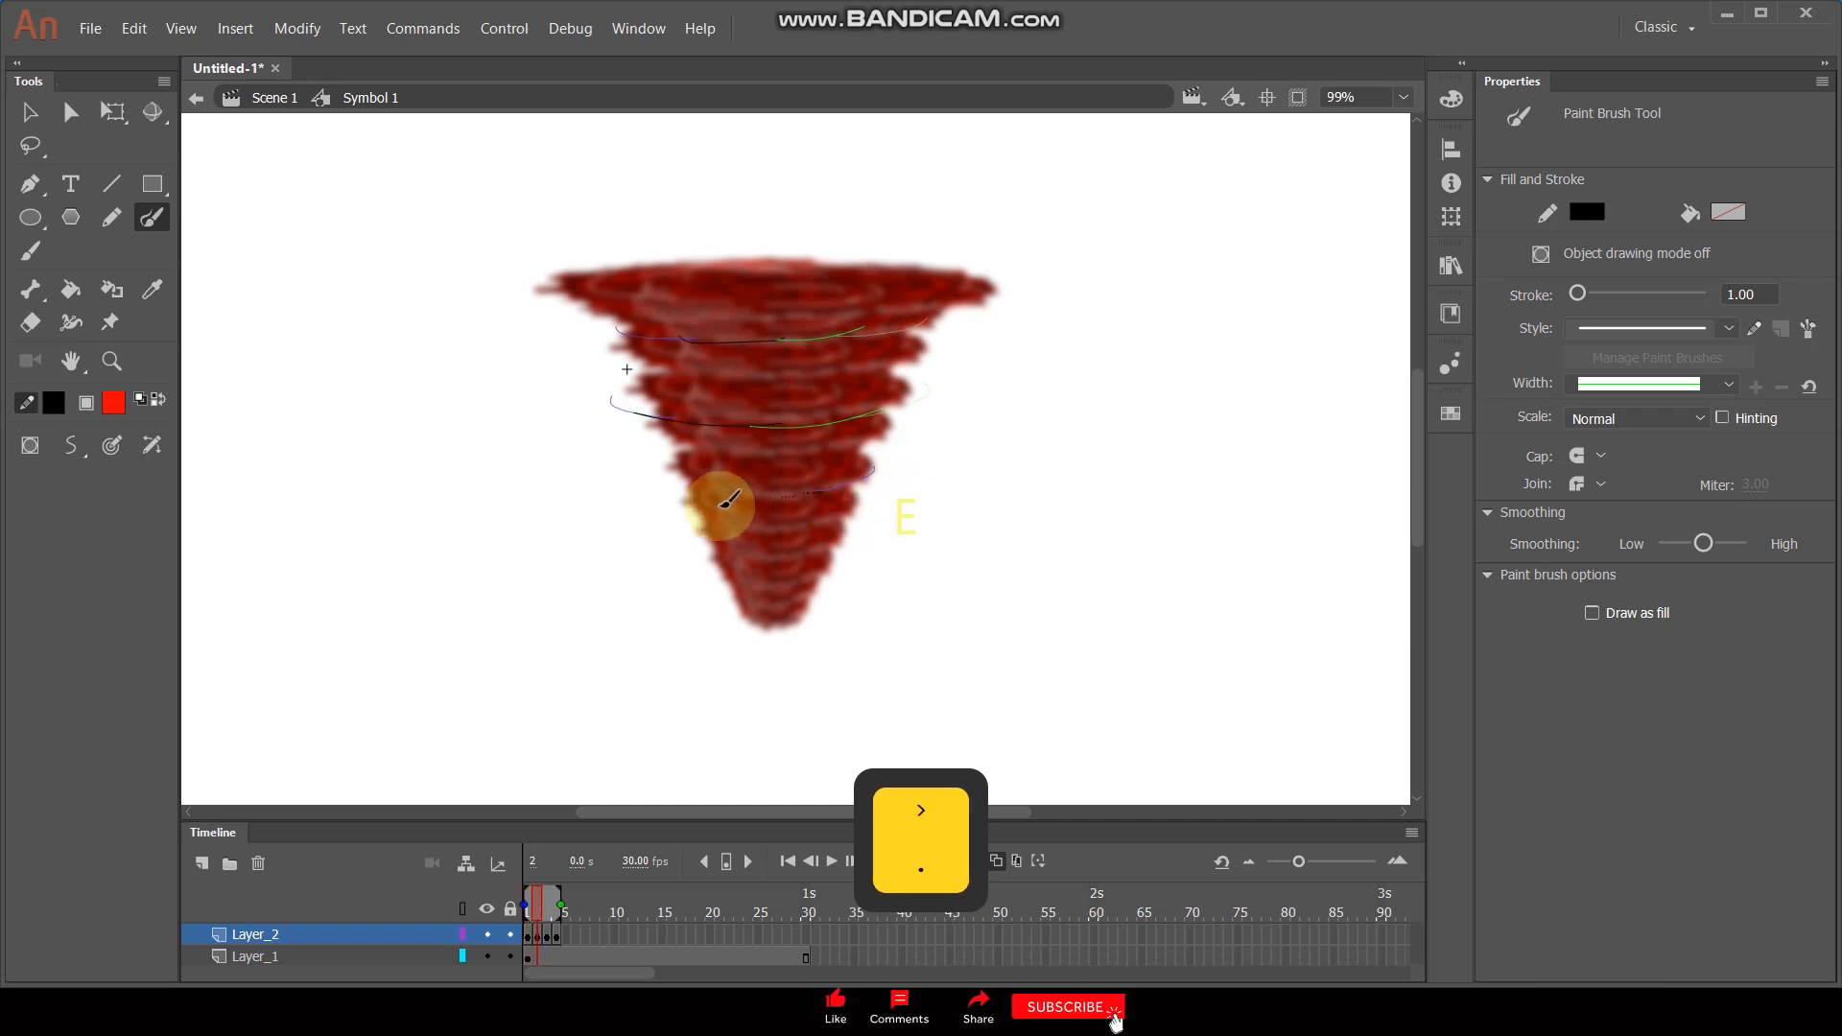
pyautogui.press('.')
pyautogui.moveTo(675, 481)
pyautogui.mouseDown()
pyautogui.moveTo(752, 505)
pyautogui.moveTo(801, 496)
pyautogui.mouseUp()
pyautogui.press('Return')
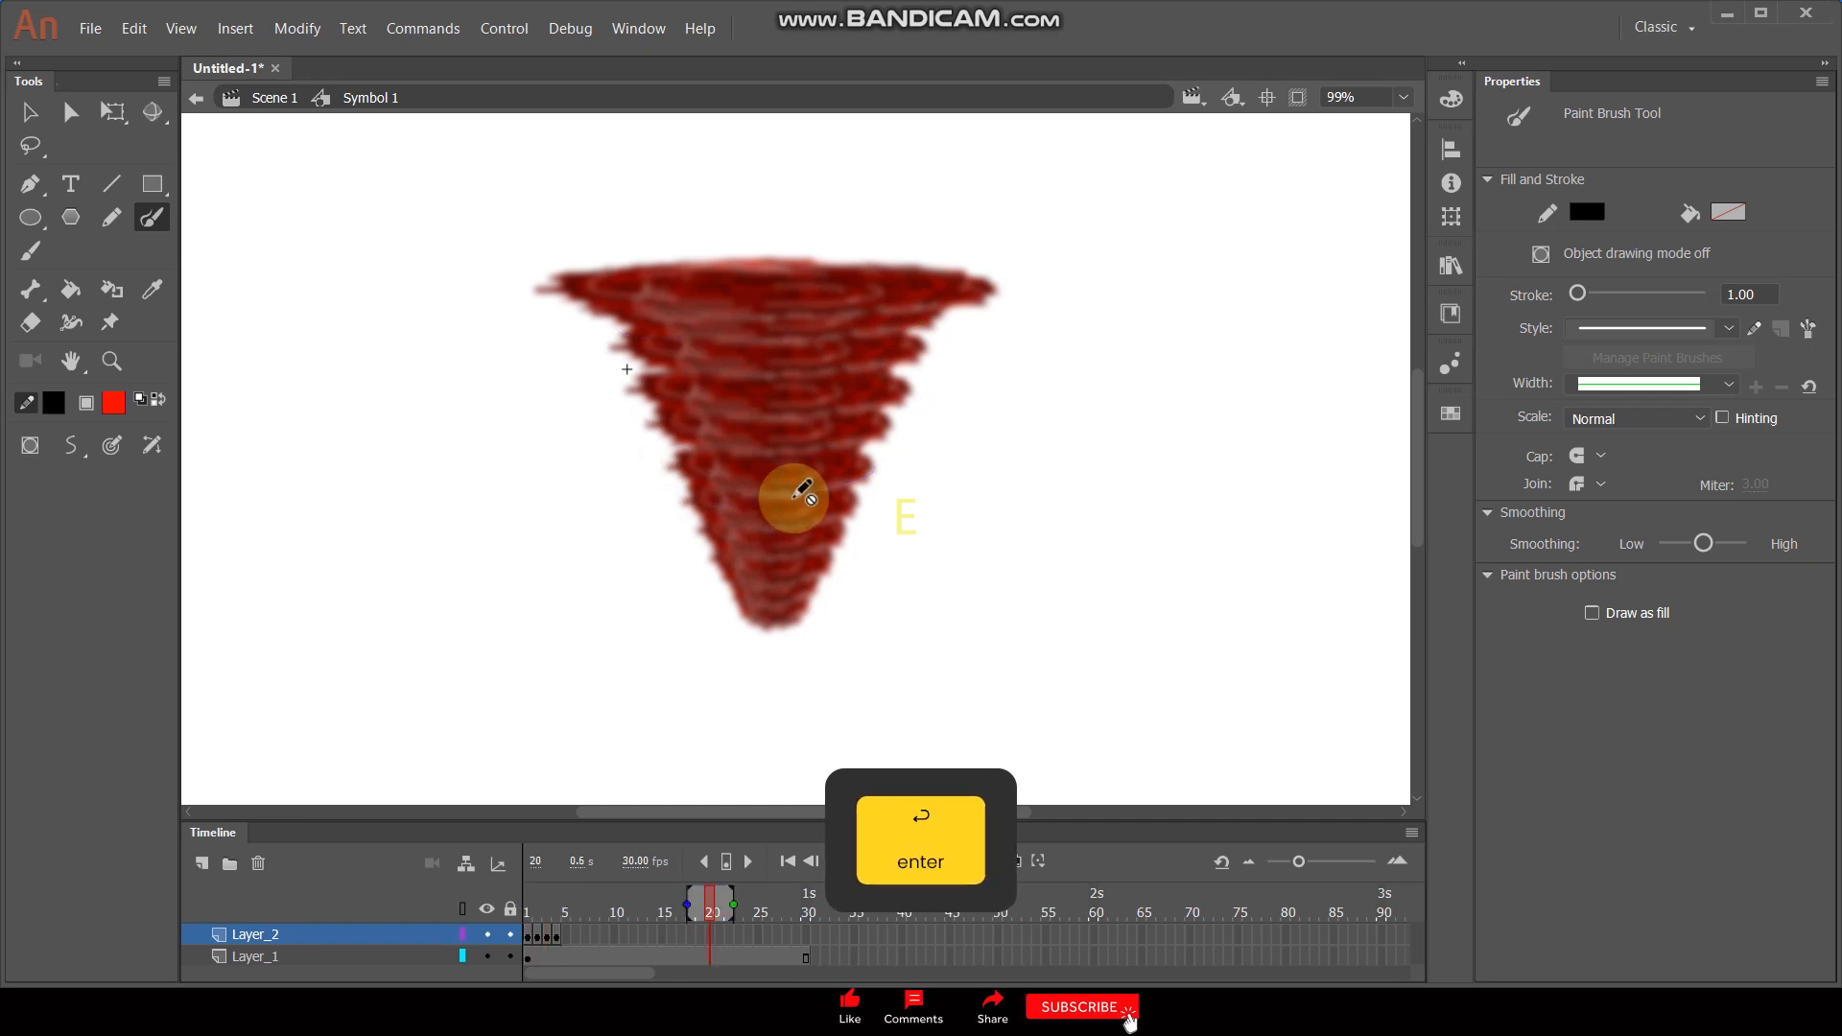
# Duplicate Layer_2's four wind-line keyframes repeatedly up to frame 28, and play the result before returning to frame 1
pyautogui.moveTo(550, 934); pyautogui.dragTo(794, 935)
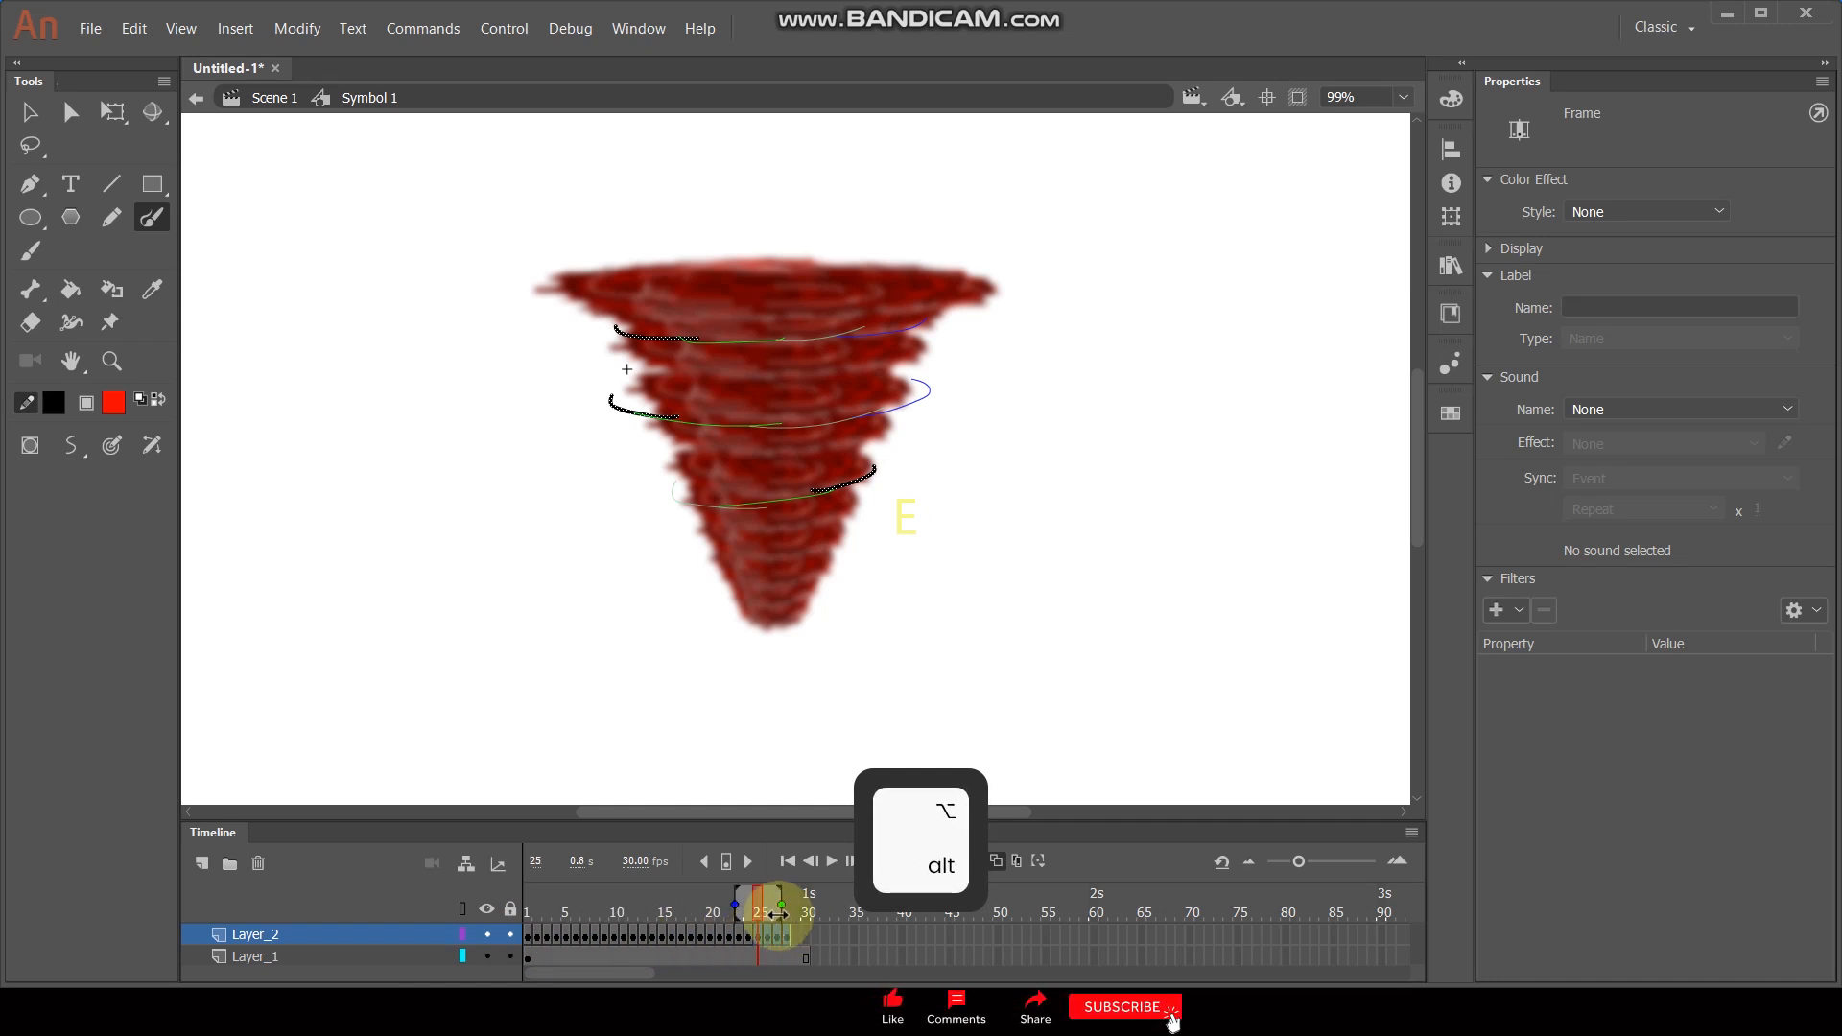
pyautogui.press('Return')
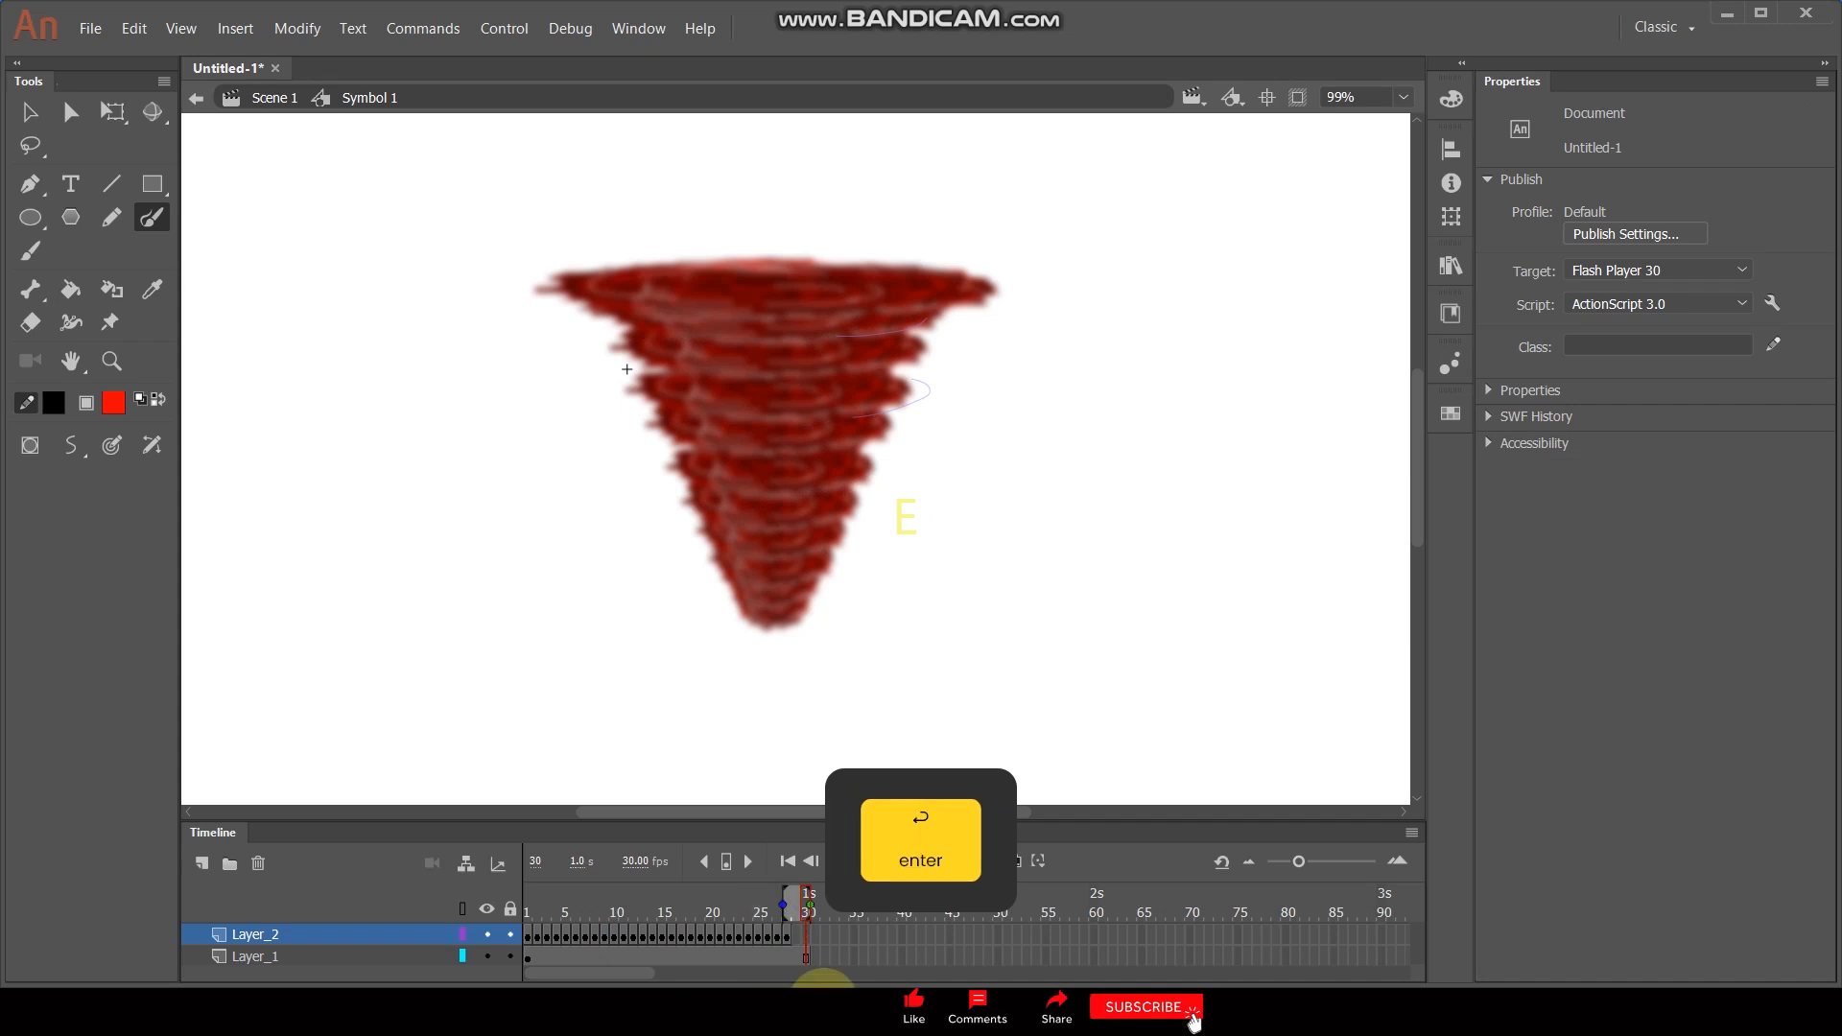
pyautogui.click(29, 111)
pyautogui.moveTo(547, 907); pyautogui.dragTo(502, 913)
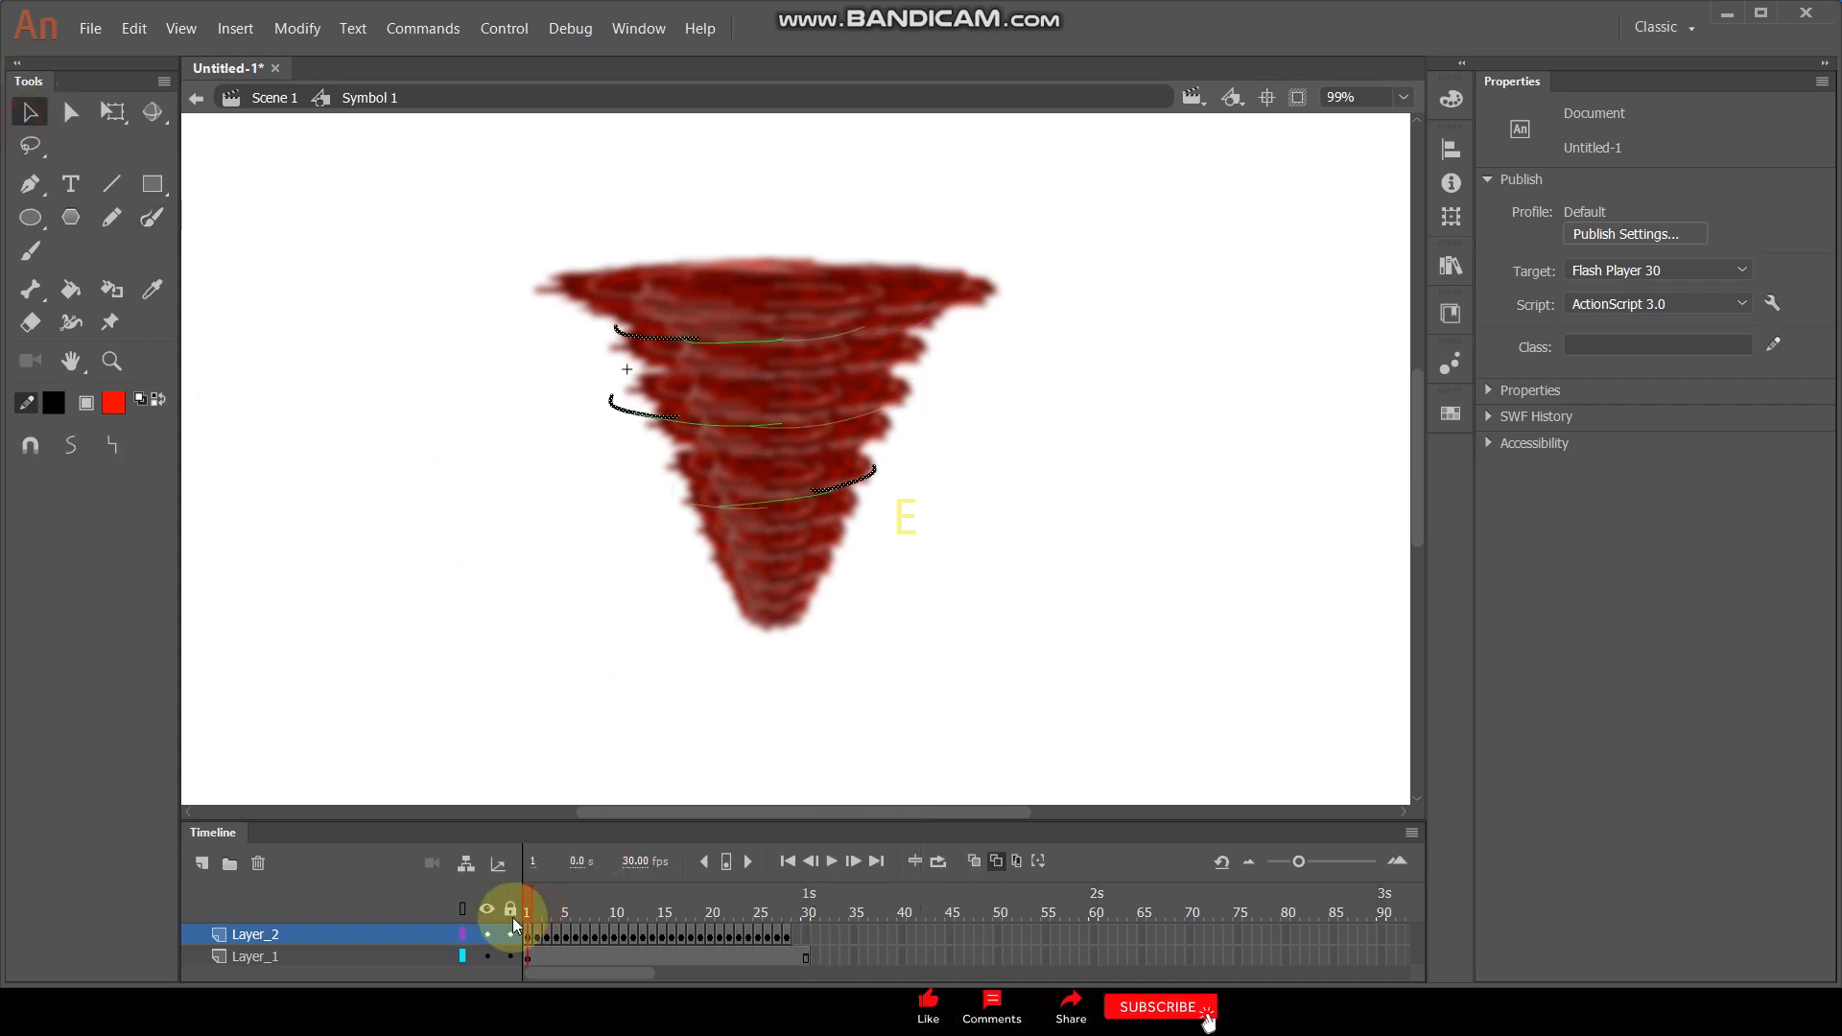
# Add a new layer above Layer_2, remove its extended frames and return the playhead to frame 1
pyautogui.click(201, 864)
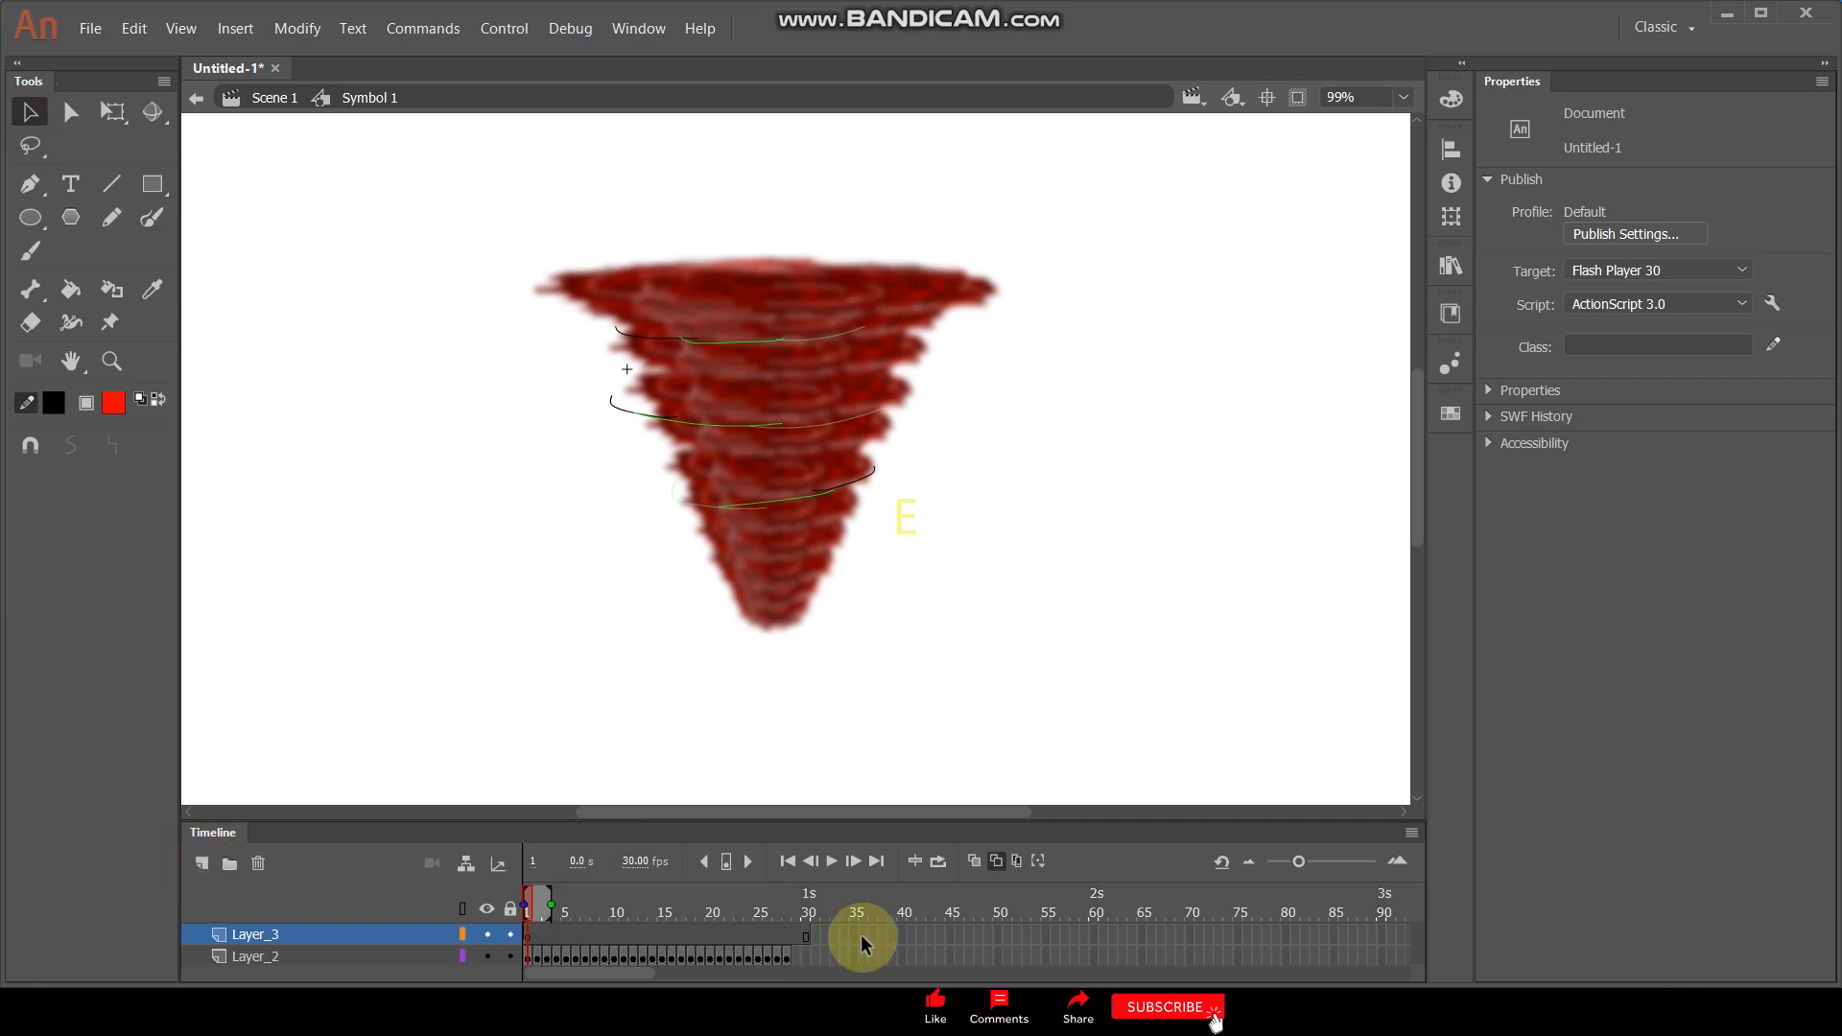
pyautogui.rightClick(533, 930)
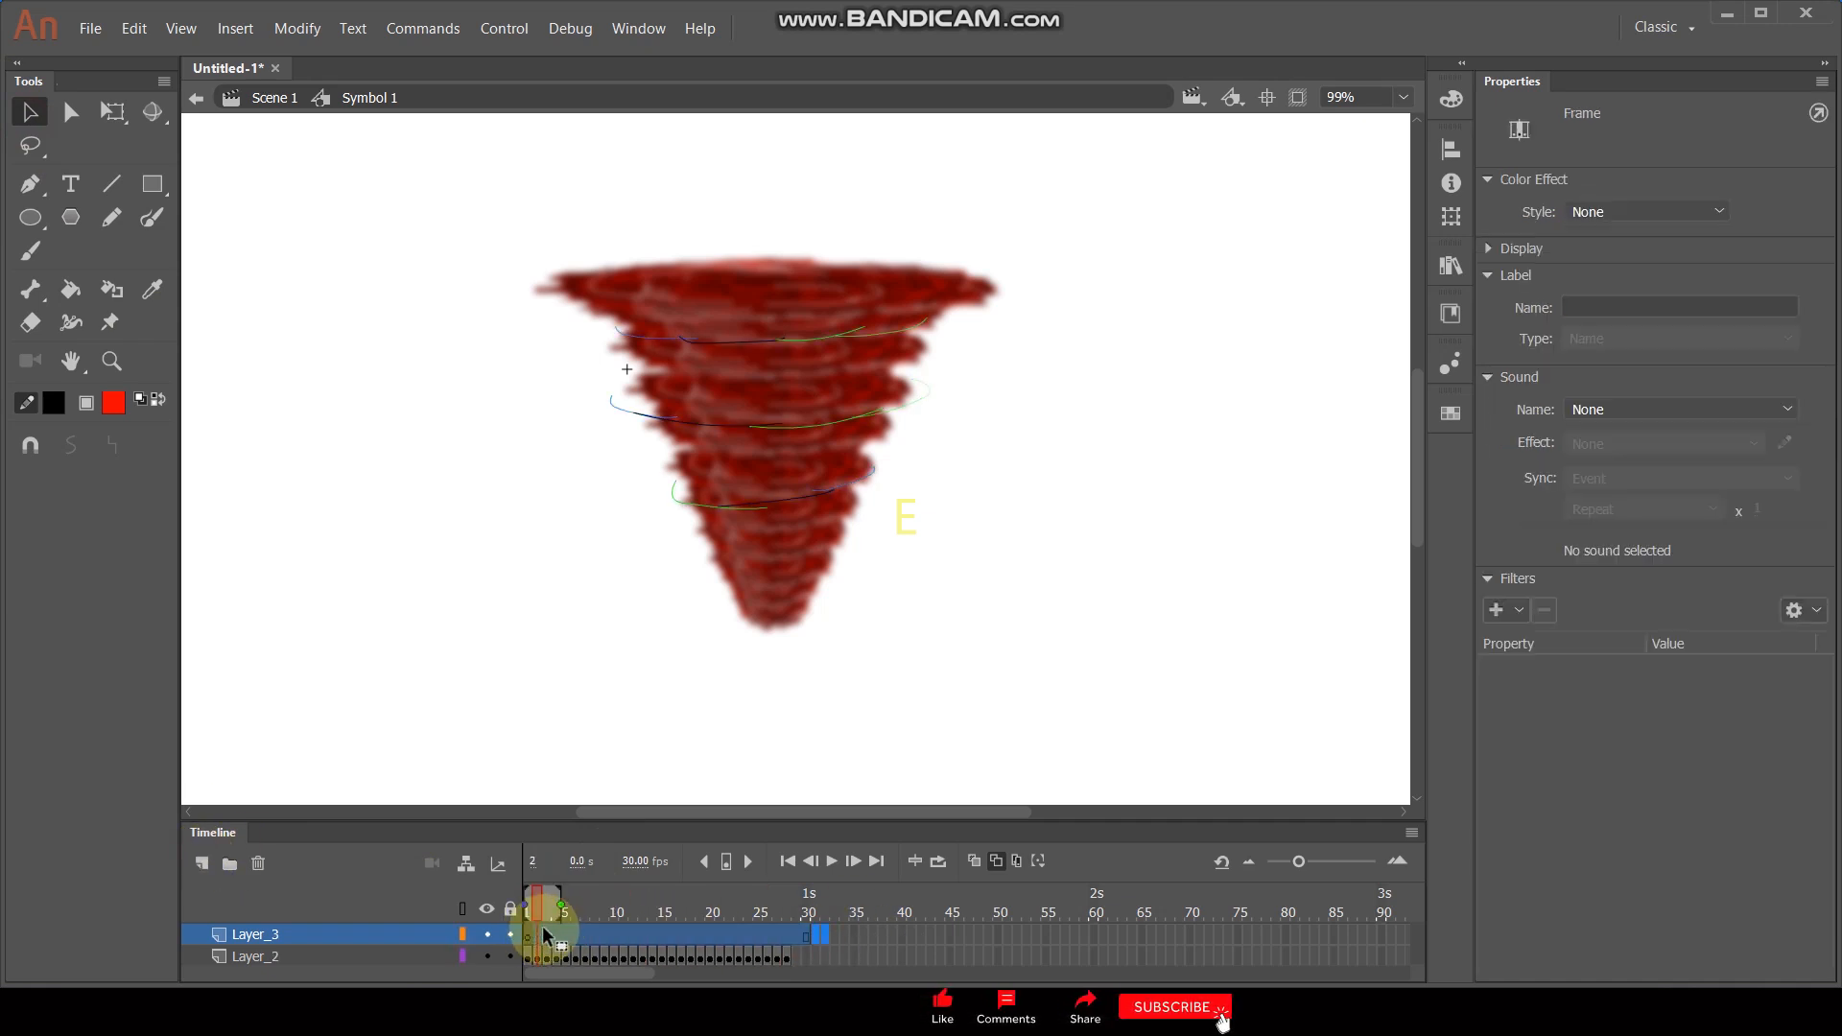
pyautogui.click(635, 469)
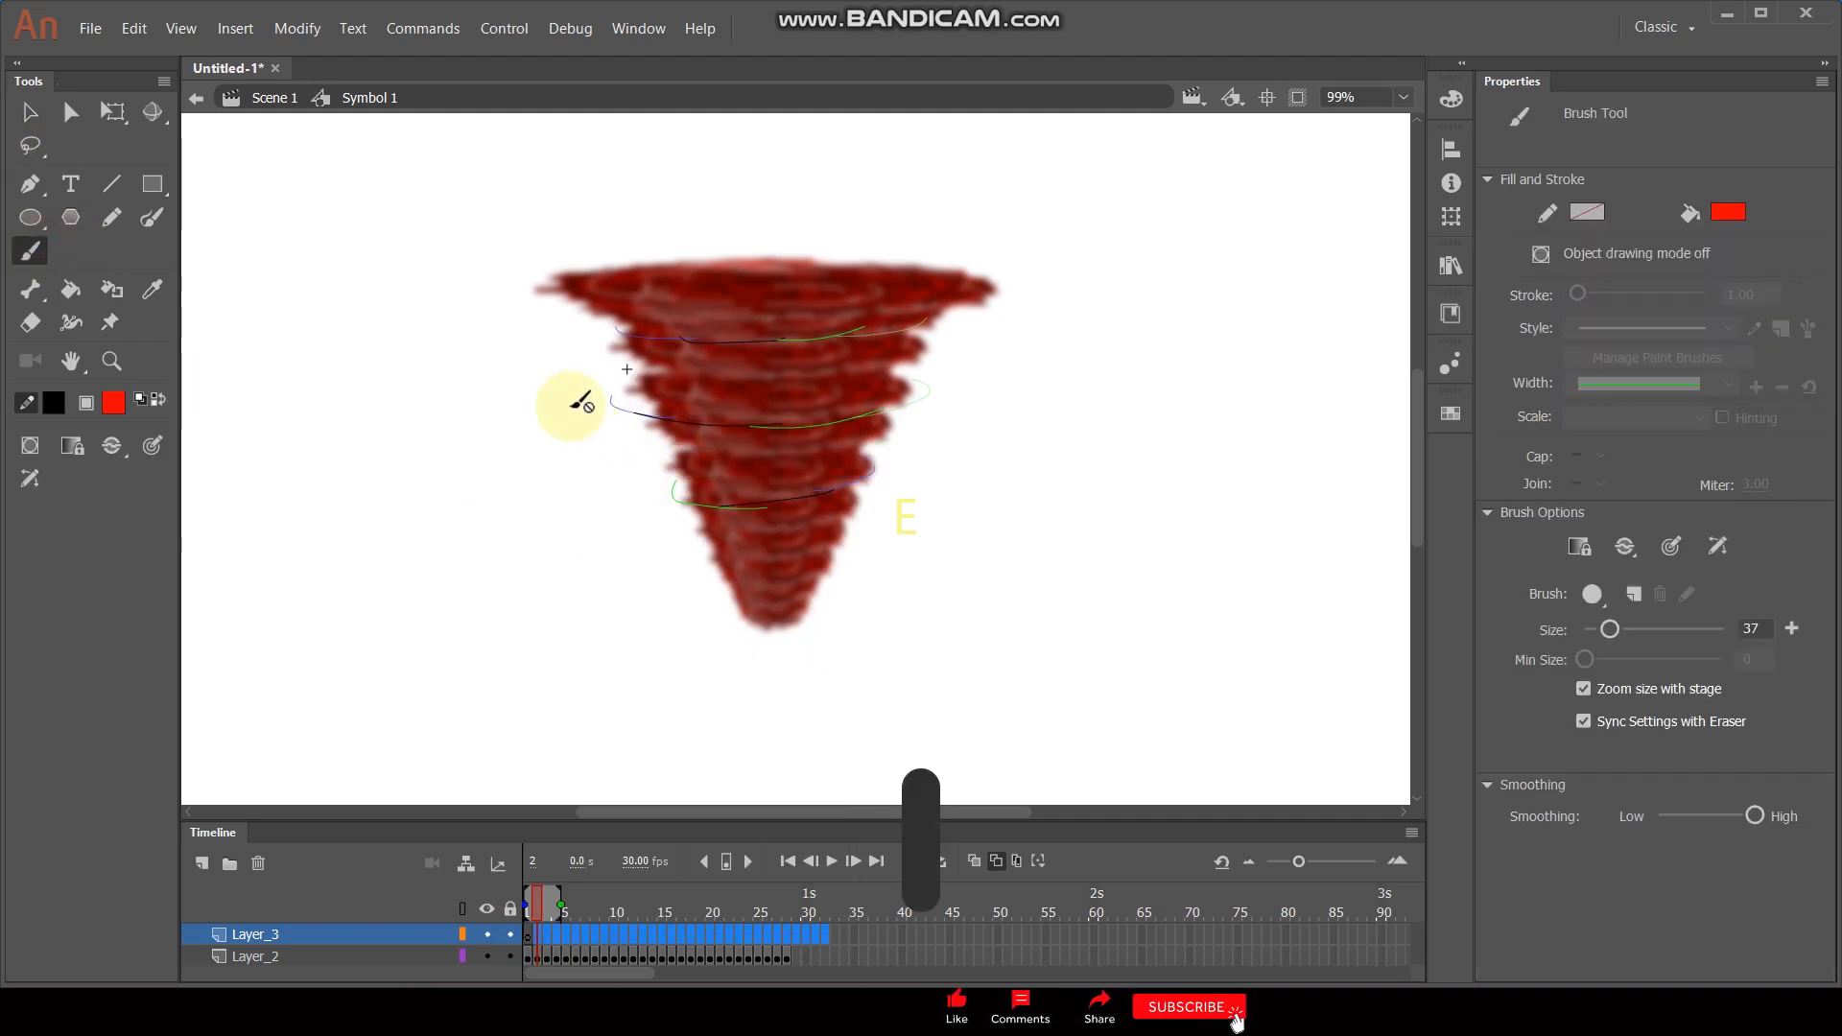
pyautogui.scroll(2, 568, 400)
pyautogui.scroll(-1, 568, 400)
pyautogui.press('alt')
pyautogui.click(528, 911)
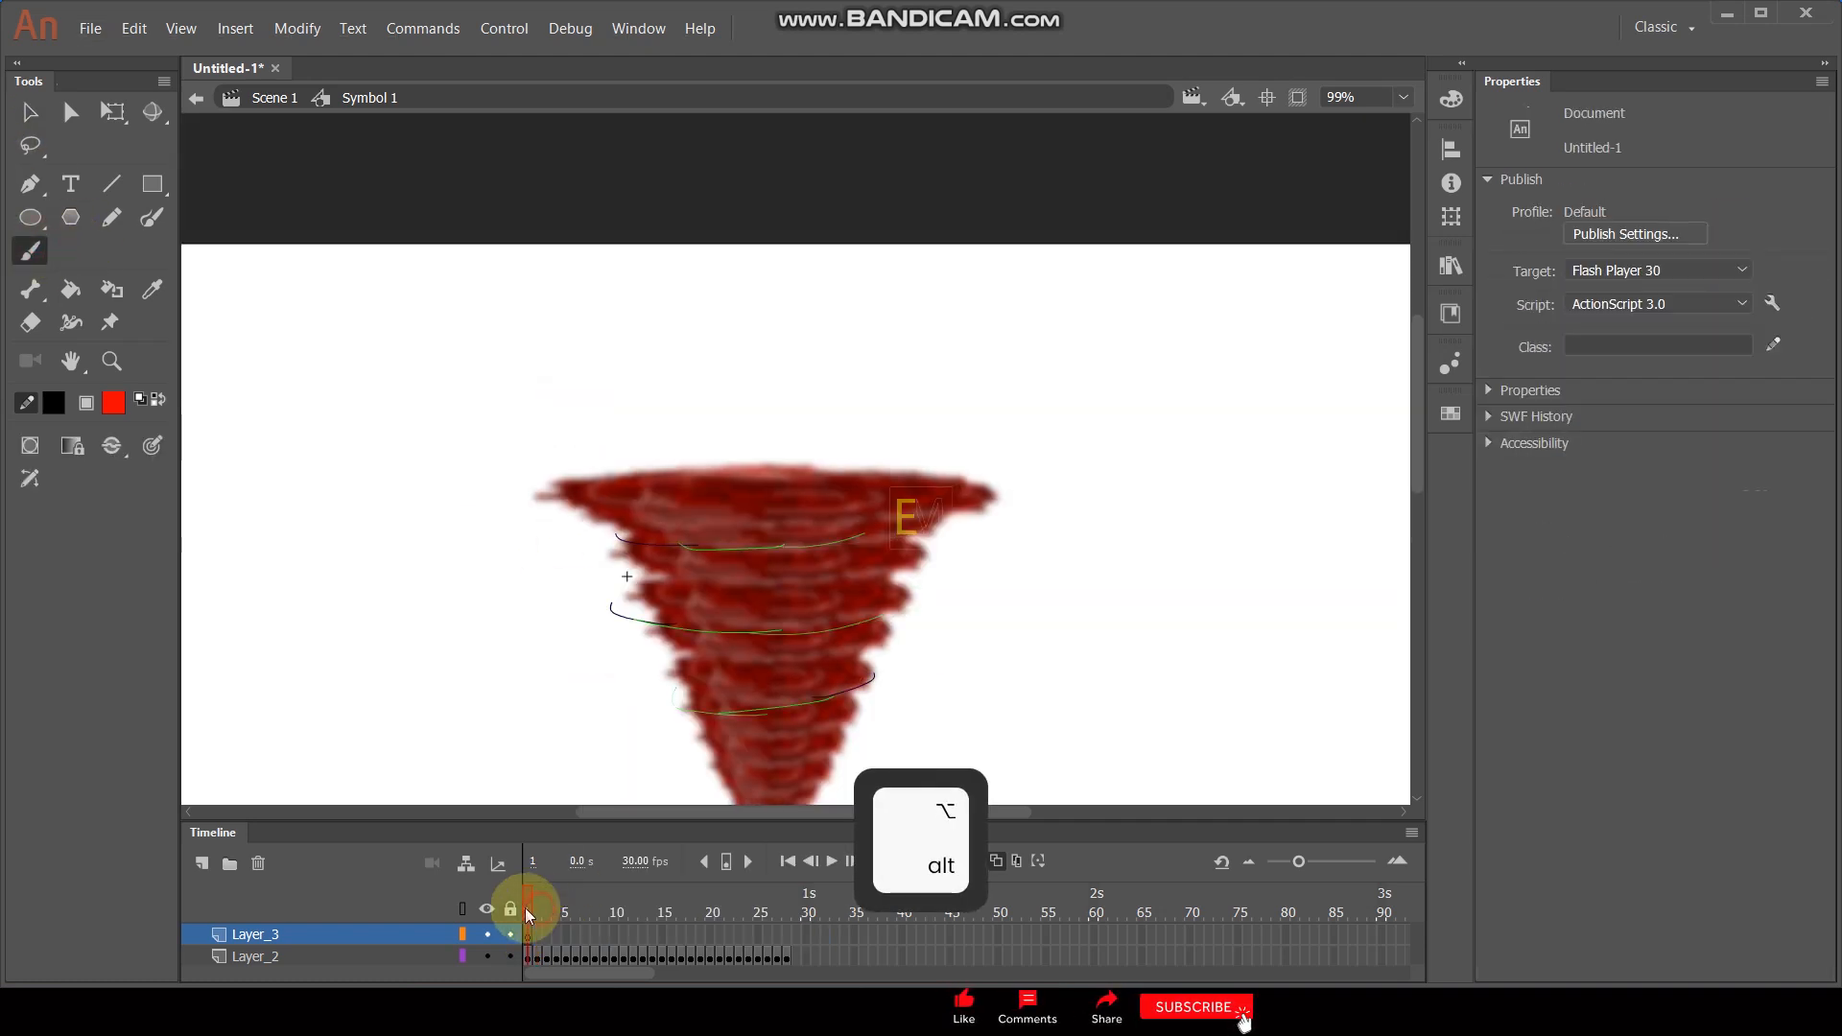
# Paint a teardrop-shaped leaf outline beside the funnel's left side on Layer_3 and fill it with bright green
pyautogui.scroll(3, 502, 667)
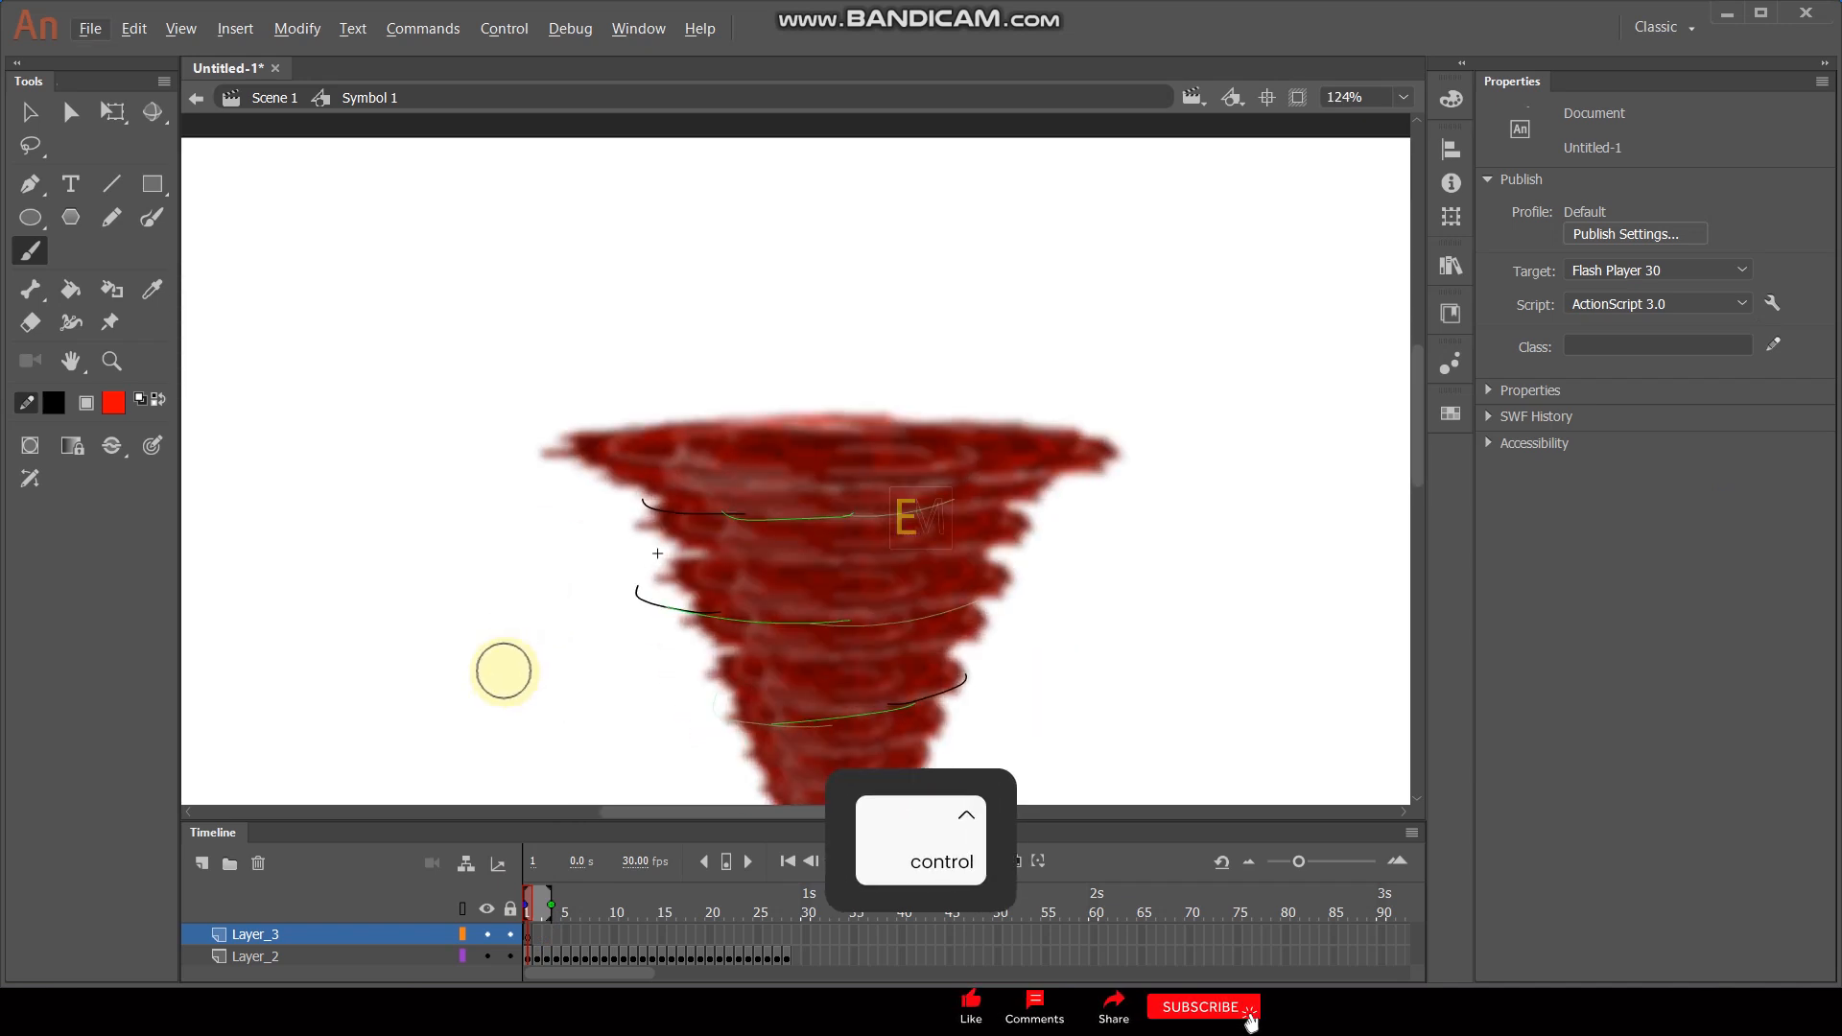
pyautogui.click(149, 222)
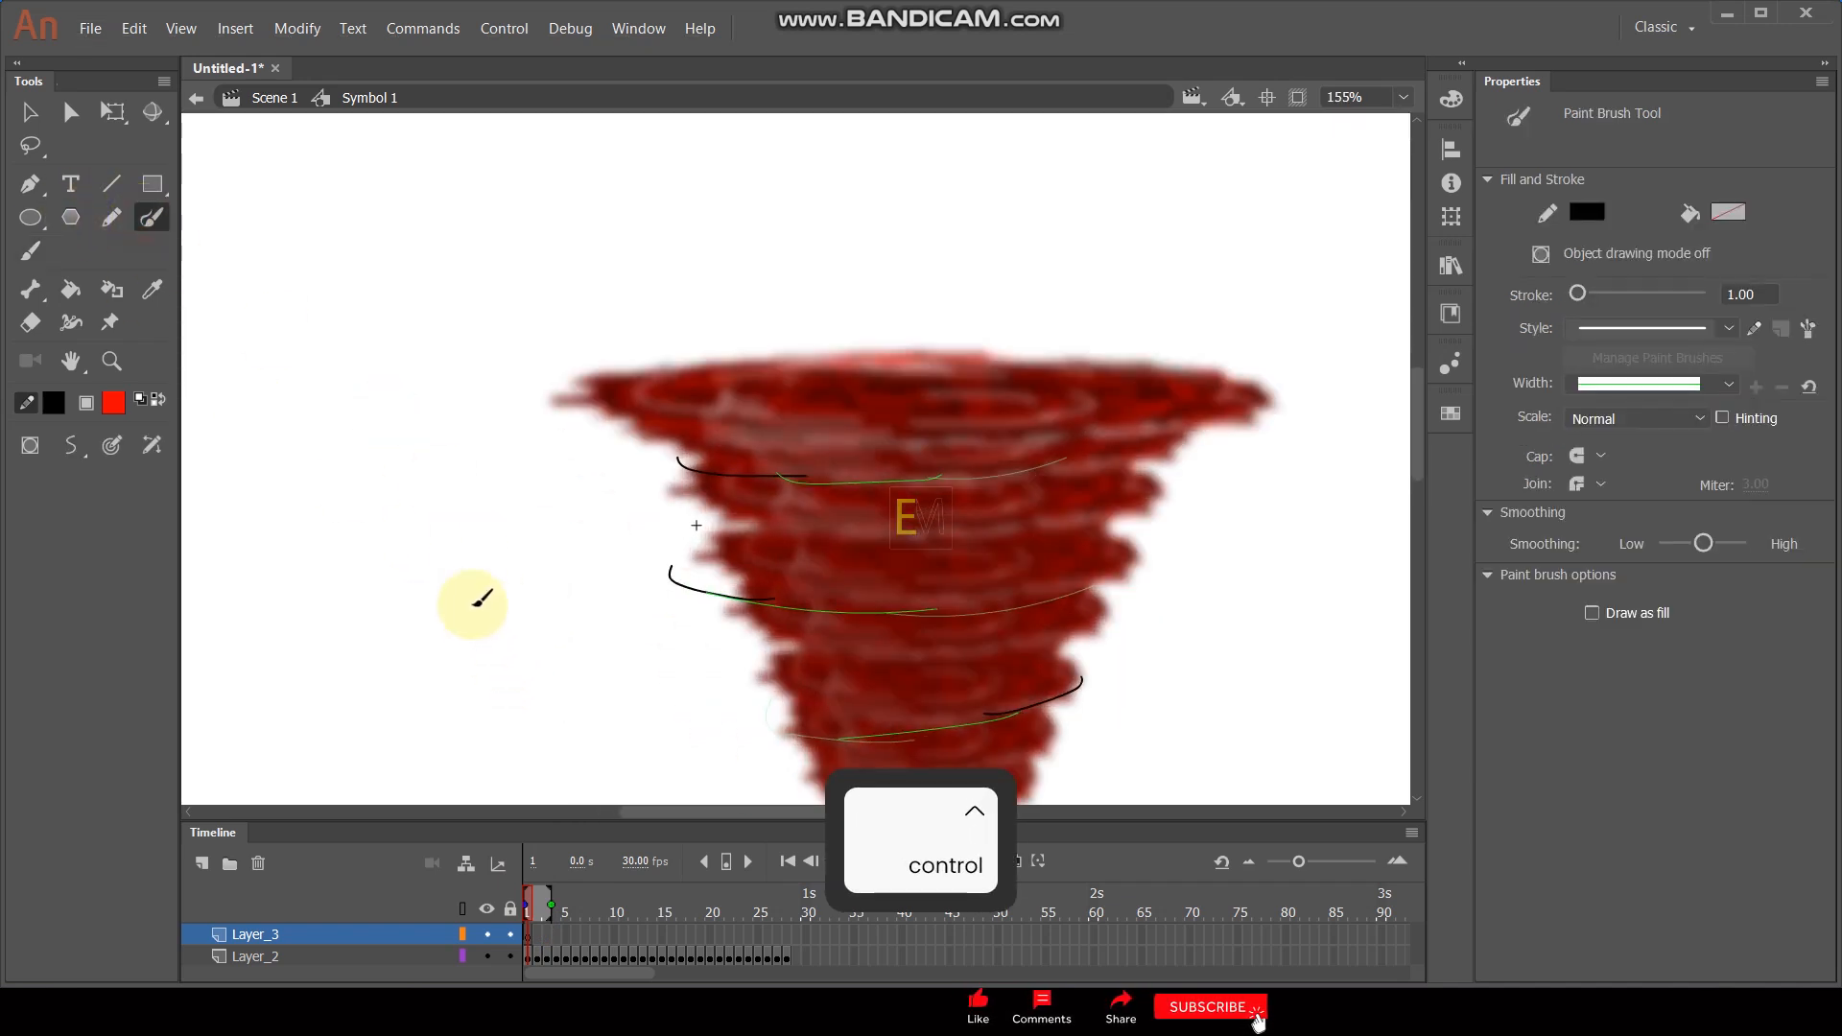
pyautogui.moveTo(462, 580)
pyautogui.mouseDown()
pyautogui.moveTo(499, 481)
pyautogui.moveTo(508, 571)
pyautogui.moveTo(465, 607)
pyautogui.mouseUp()
pyautogui.click(115, 406)
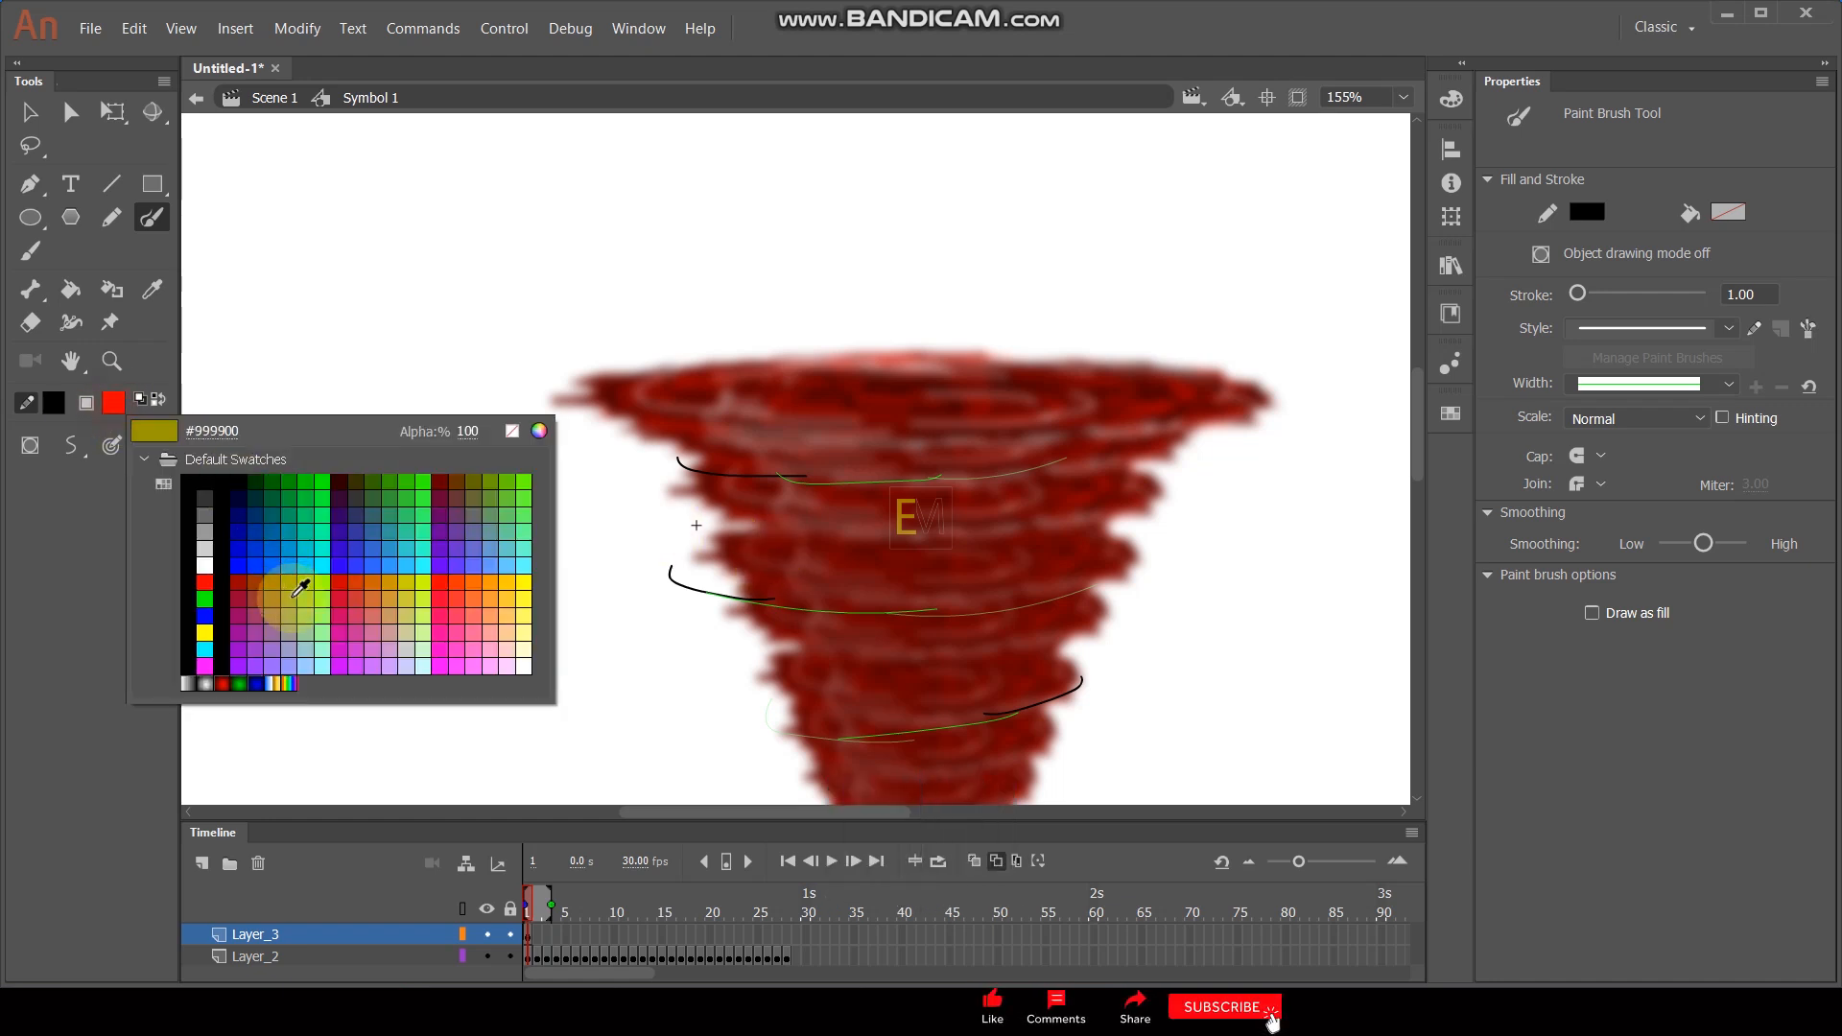
pyautogui.click(429, 474)
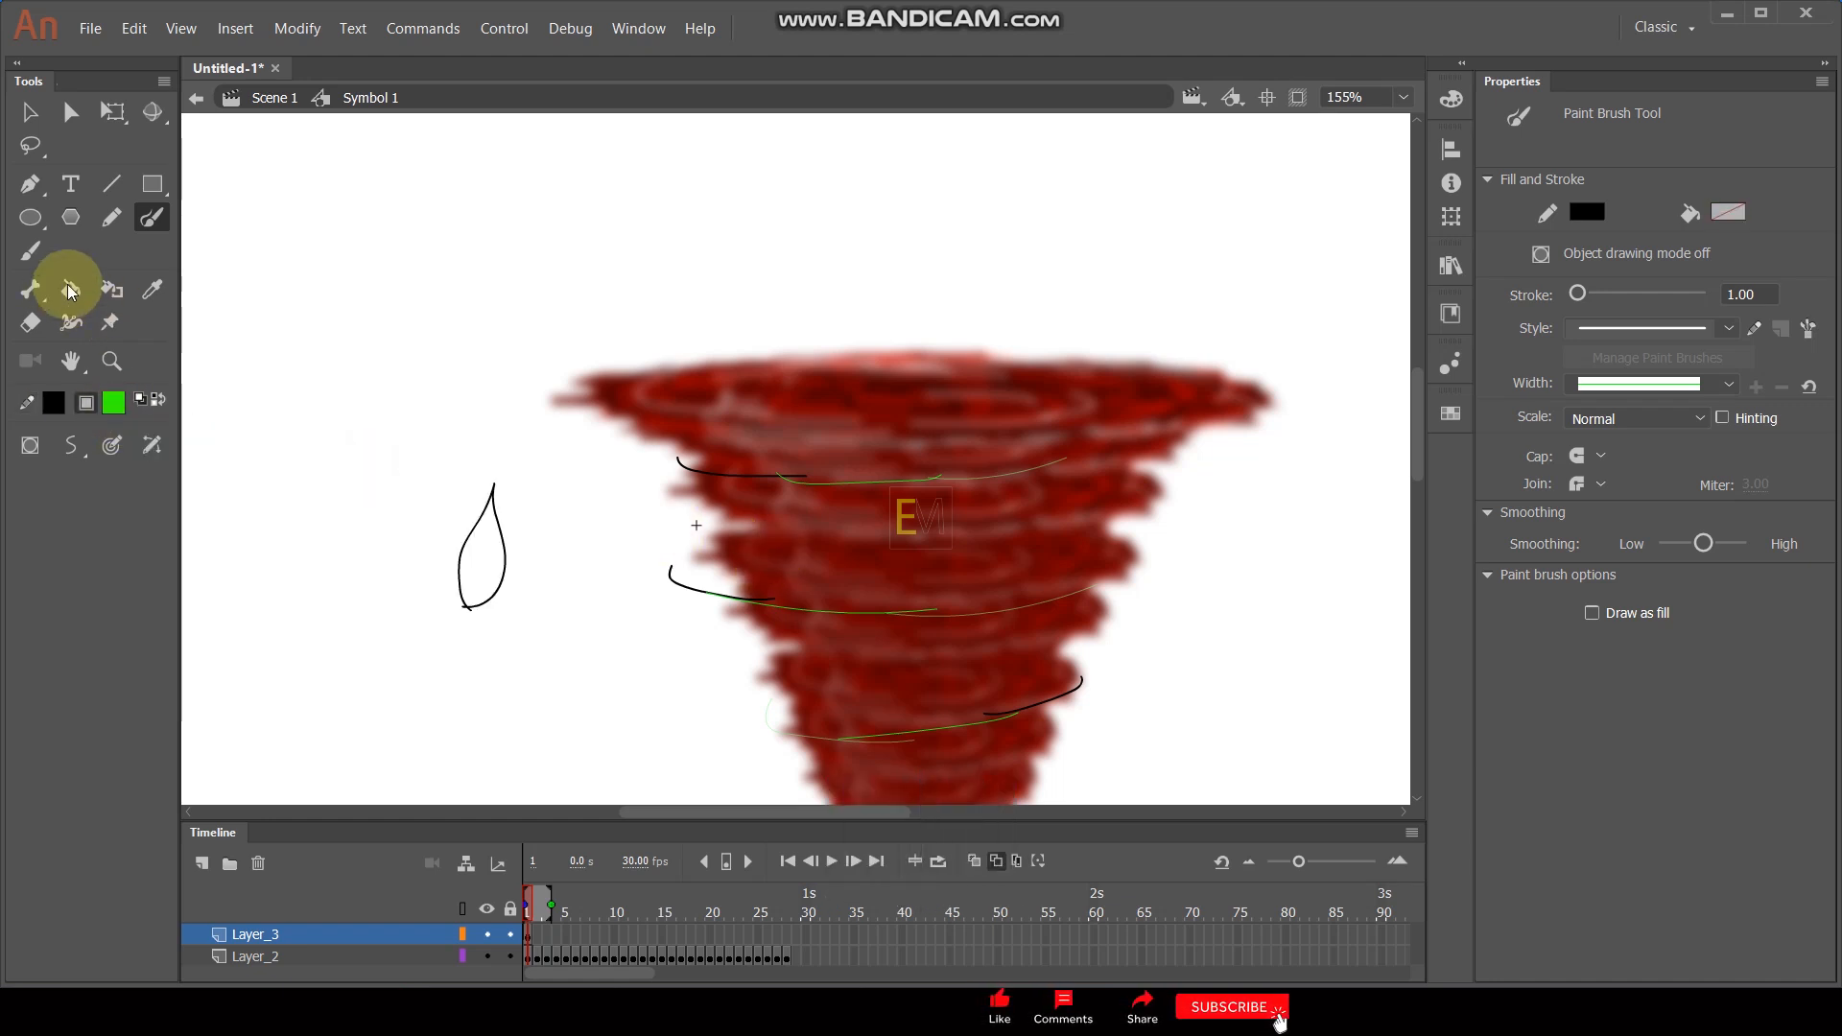
pyautogui.click(69, 290)
pyautogui.click(485, 566)
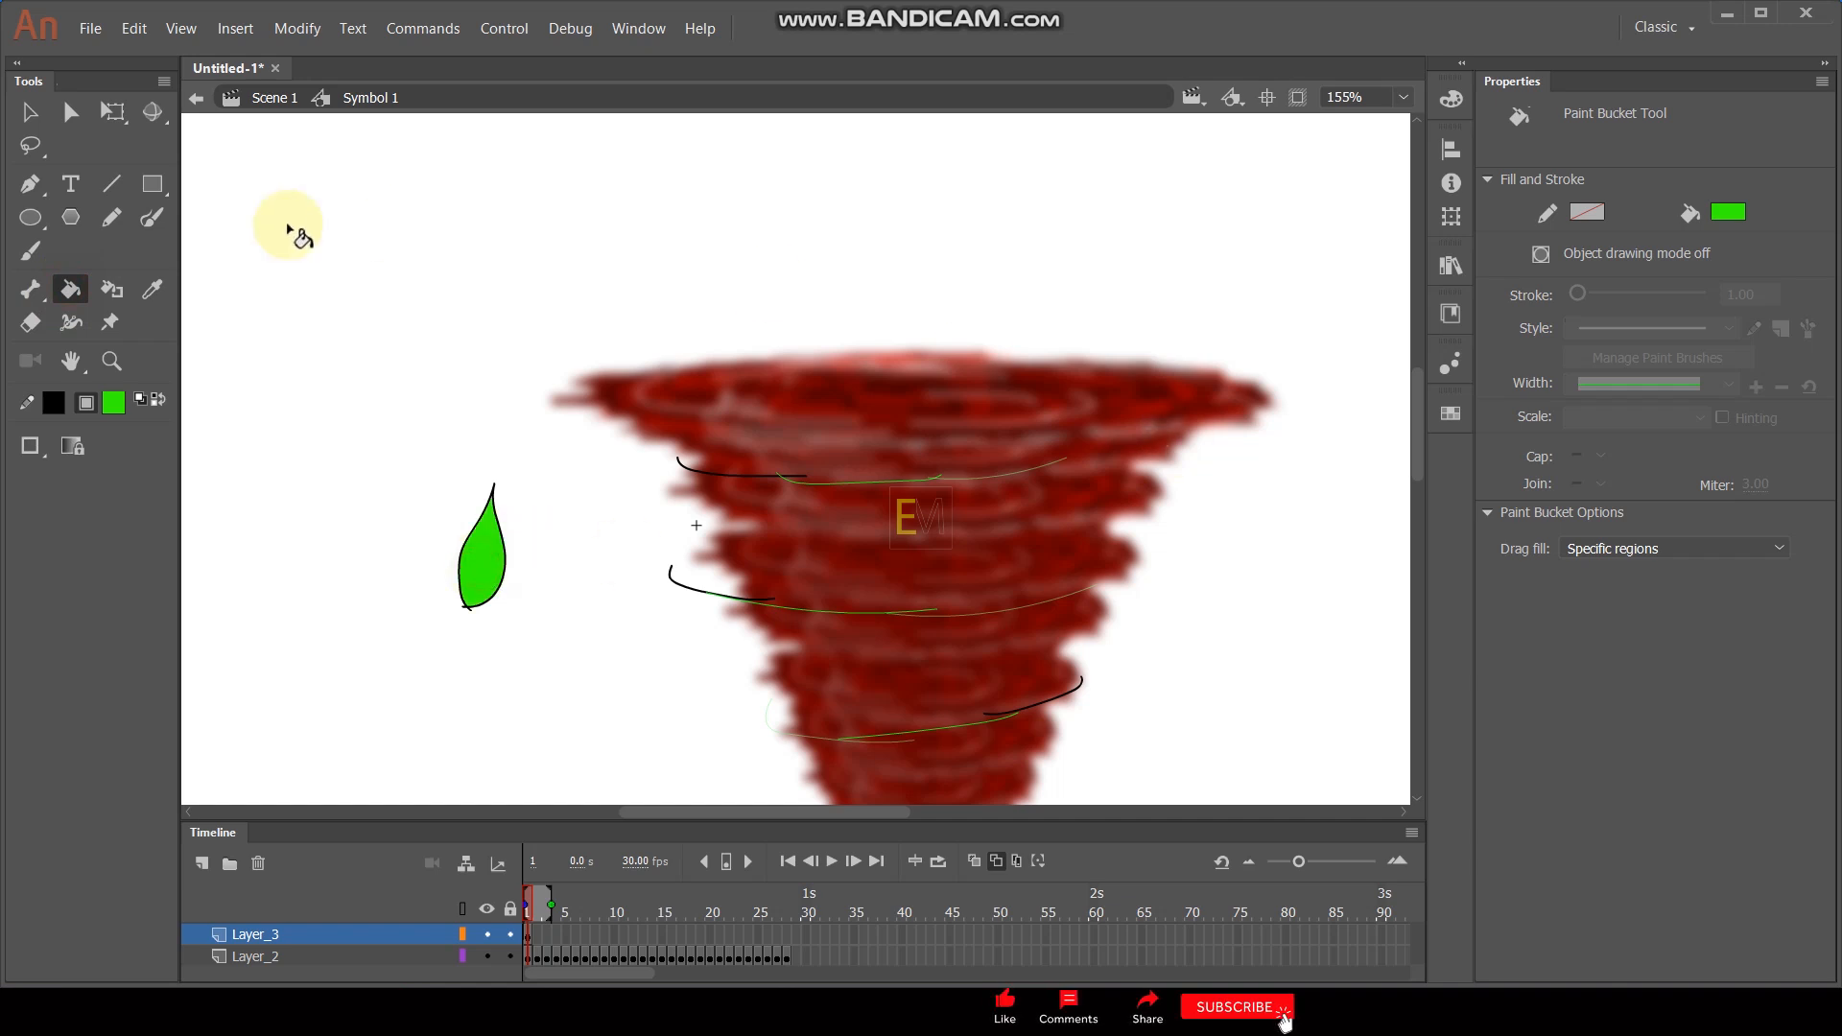
# Delete the leaf's black outline, keeping only the green fill
pyautogui.click(17, 121)
pyautogui.click(491, 491)
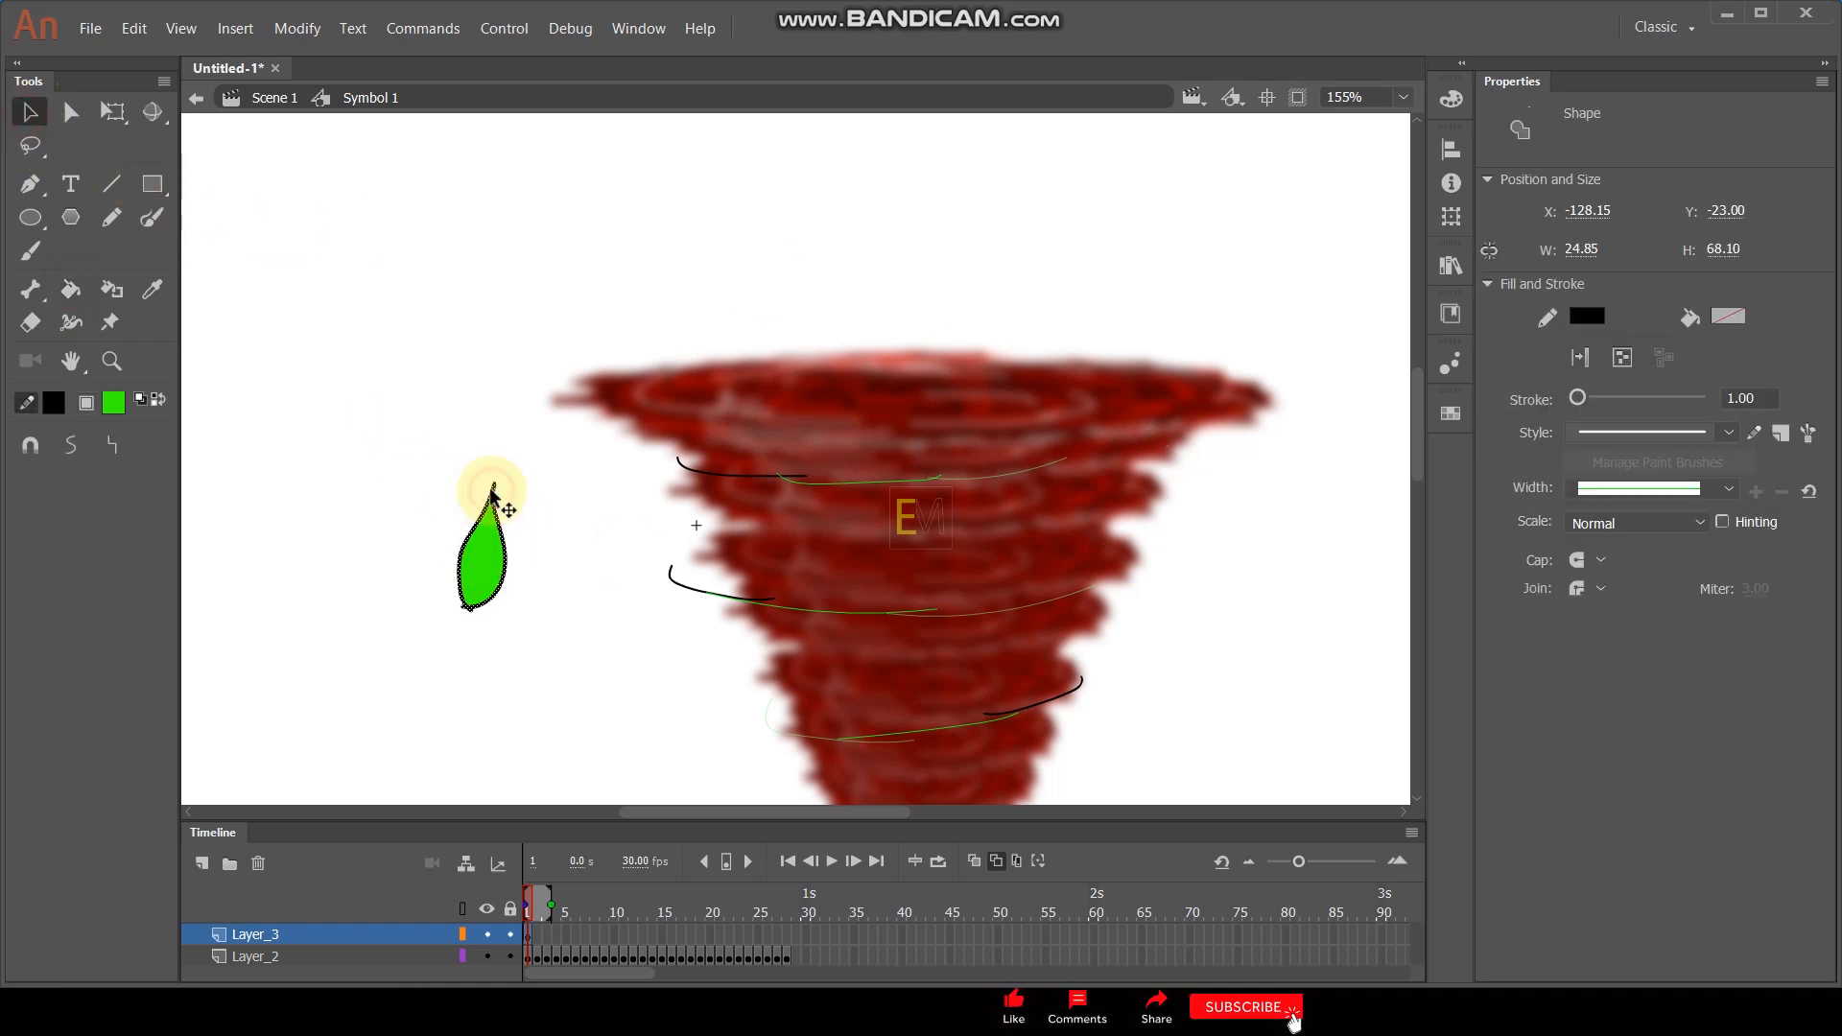
pyautogui.press('Delete')
# Move the leaf just beneath the funnel's upper left edge and scale it down to about 17 by 31 px
pyautogui.moveTo(493, 585); pyautogui.dragTo(576, 491)
pyautogui.click(112, 112)
pyautogui.click(614, 393)
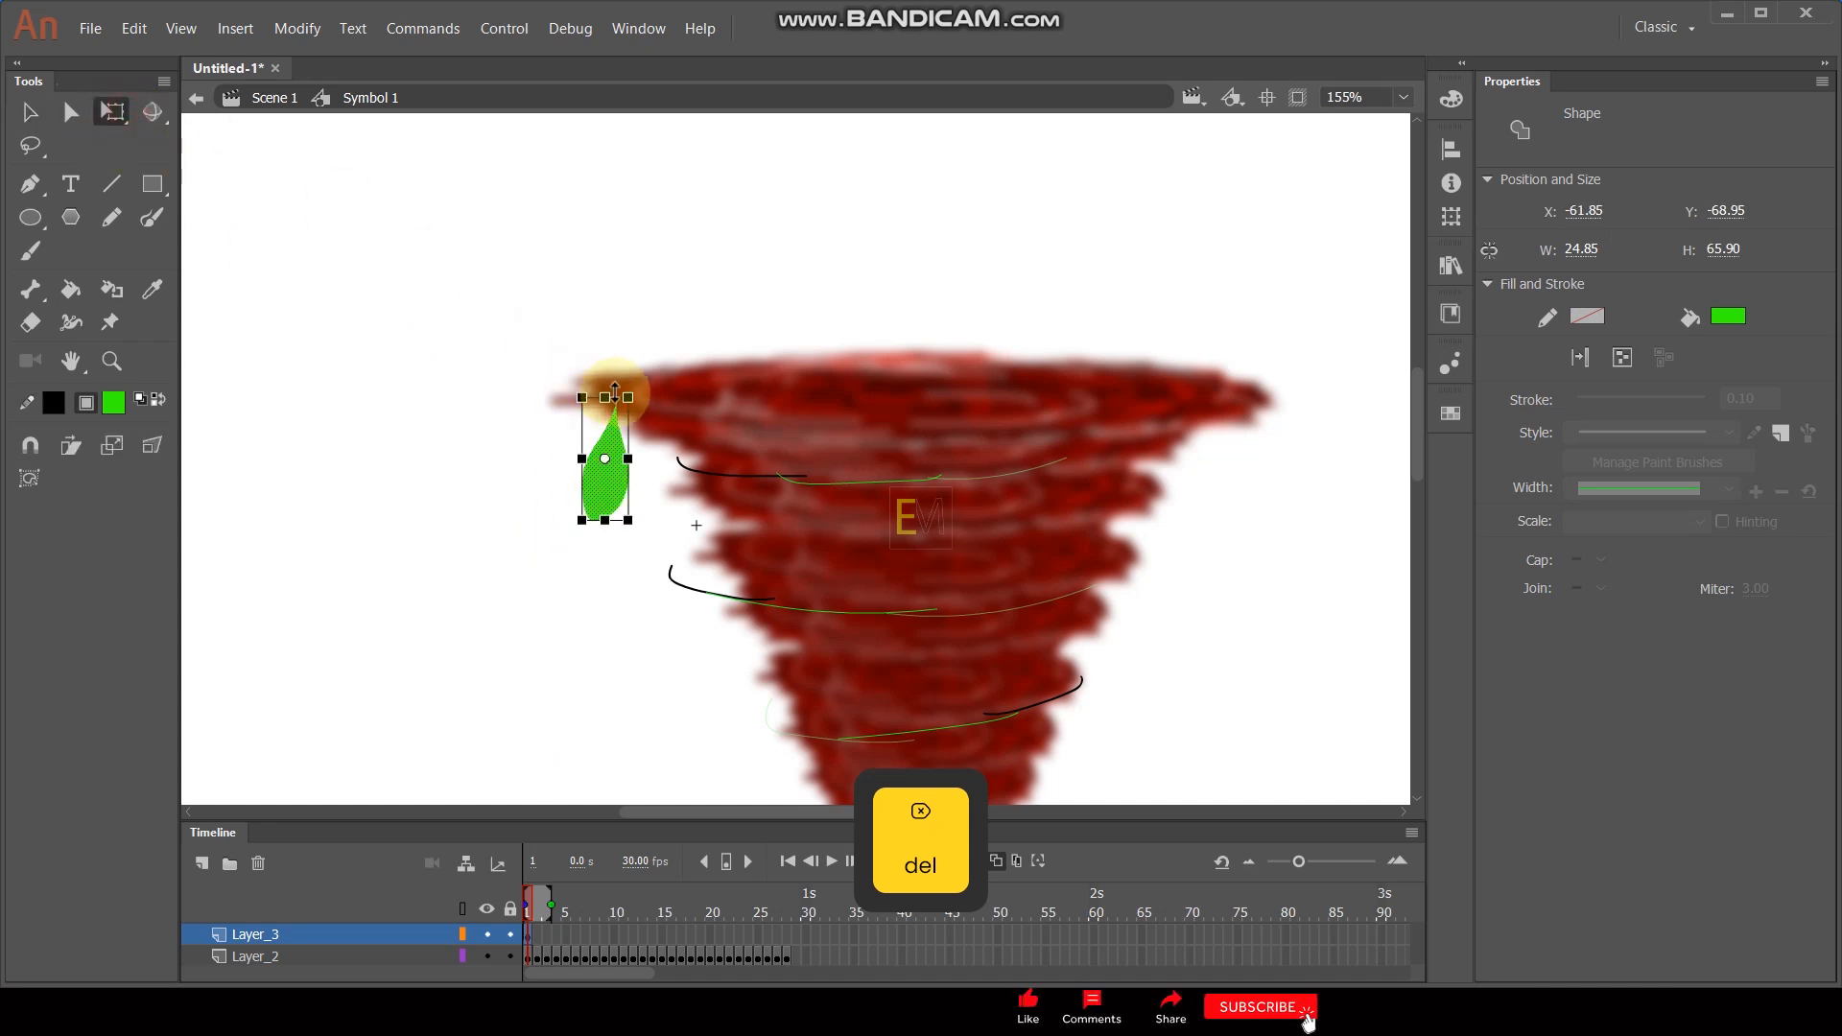
pyautogui.moveTo(629, 401); pyautogui.dragTo(622, 430)
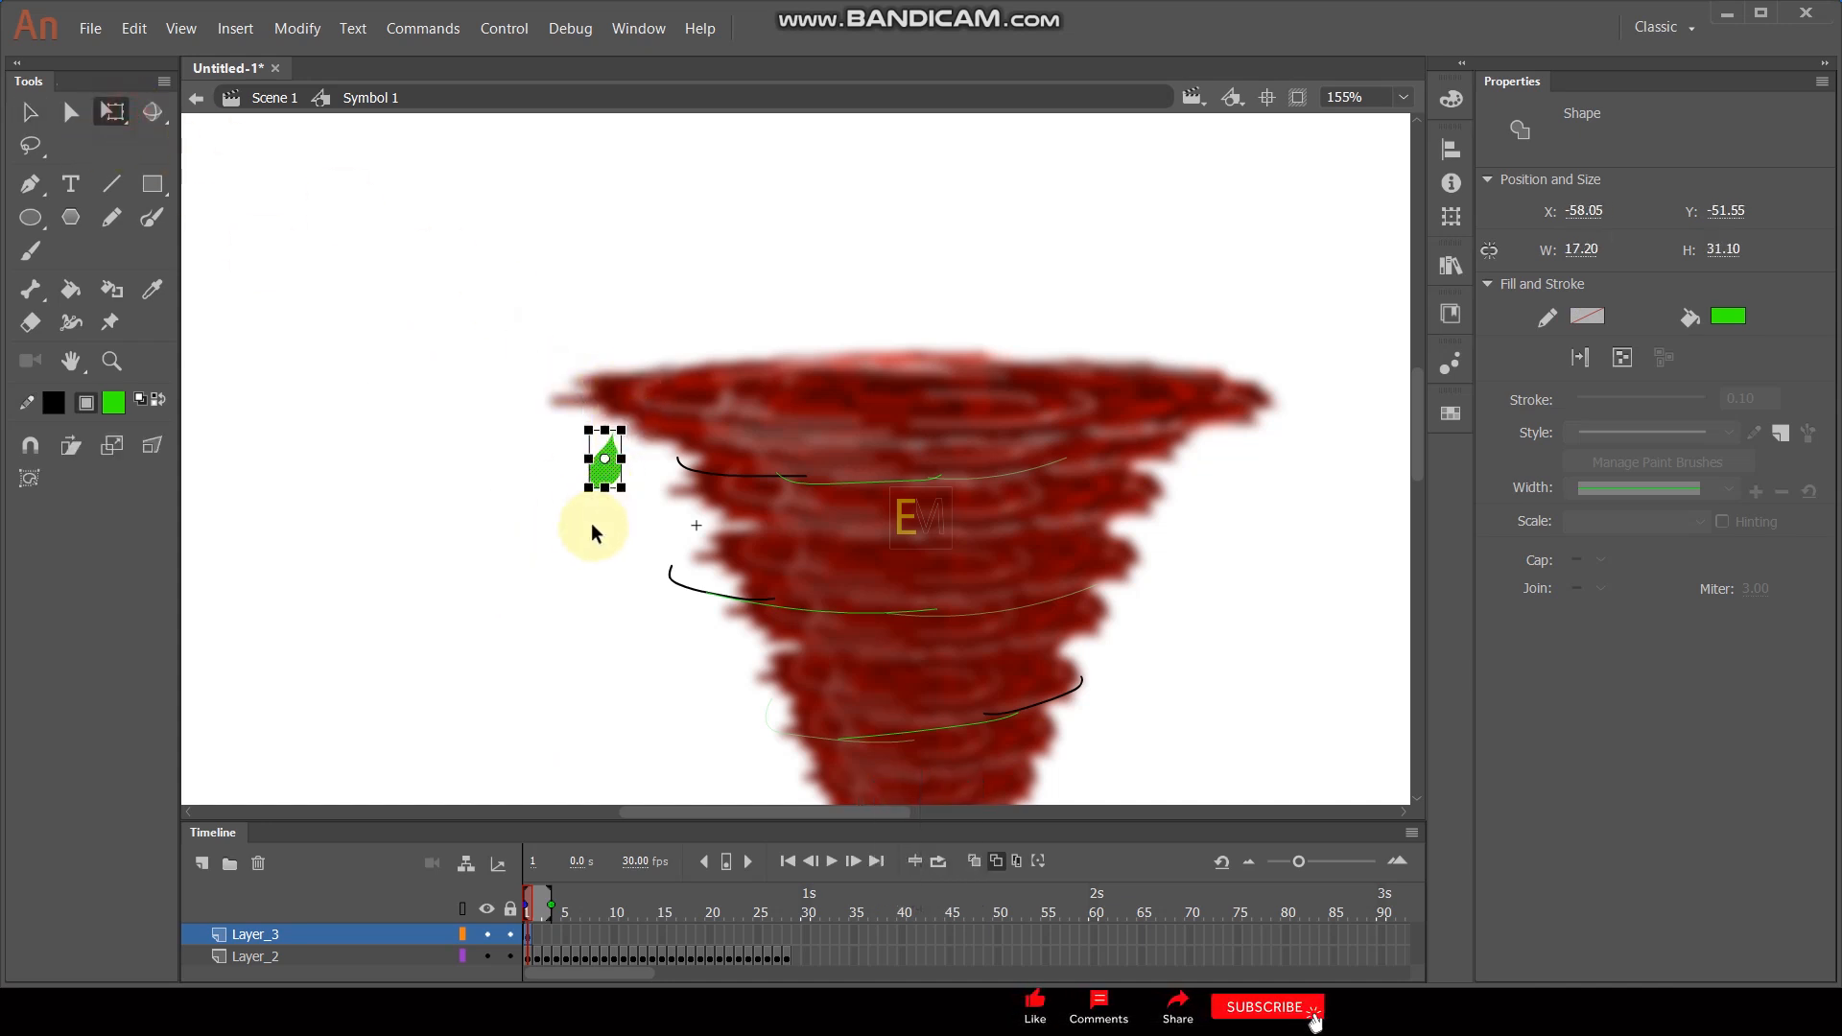
# Insert a keyframe at frame 2 on Layer_3 and rotate the leaf to lie horizontally with its tip pointing right
pyautogui.press('F6')
pyautogui.moveTo(637, 412); pyautogui.dragTo(661, 485)
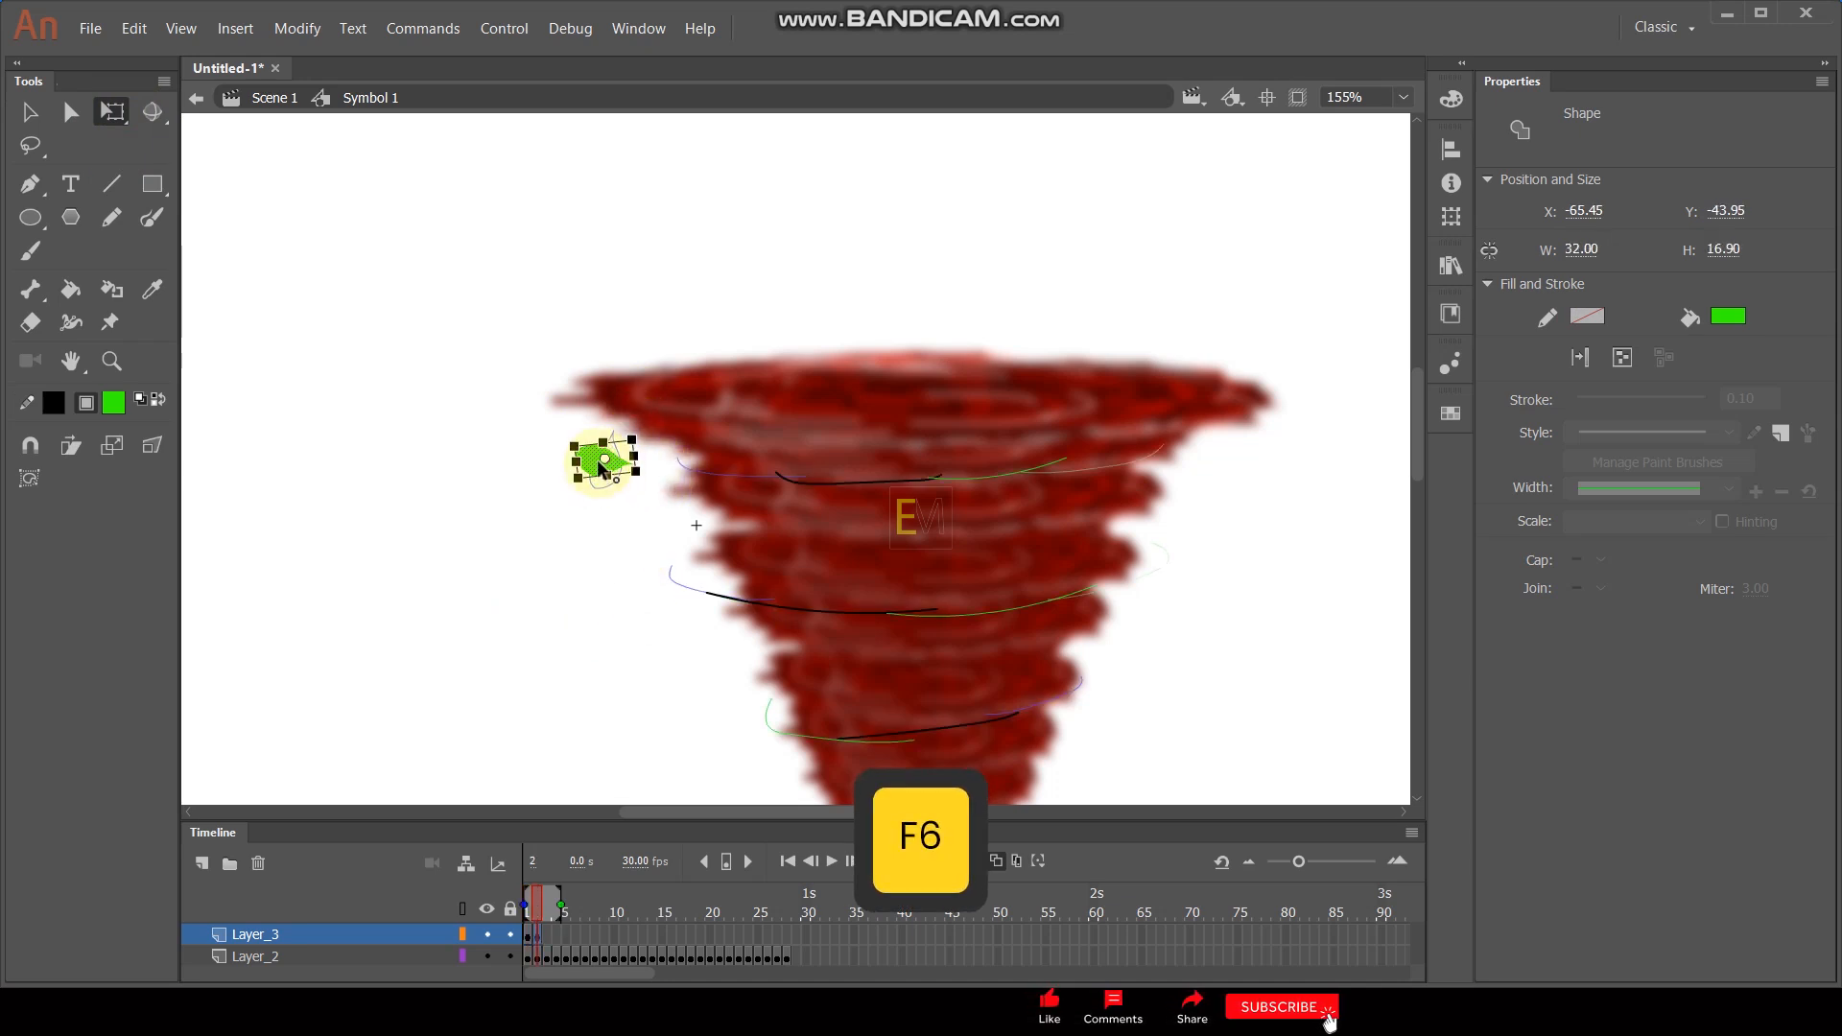
pyautogui.click(20, 110)
pyautogui.click(595, 467)
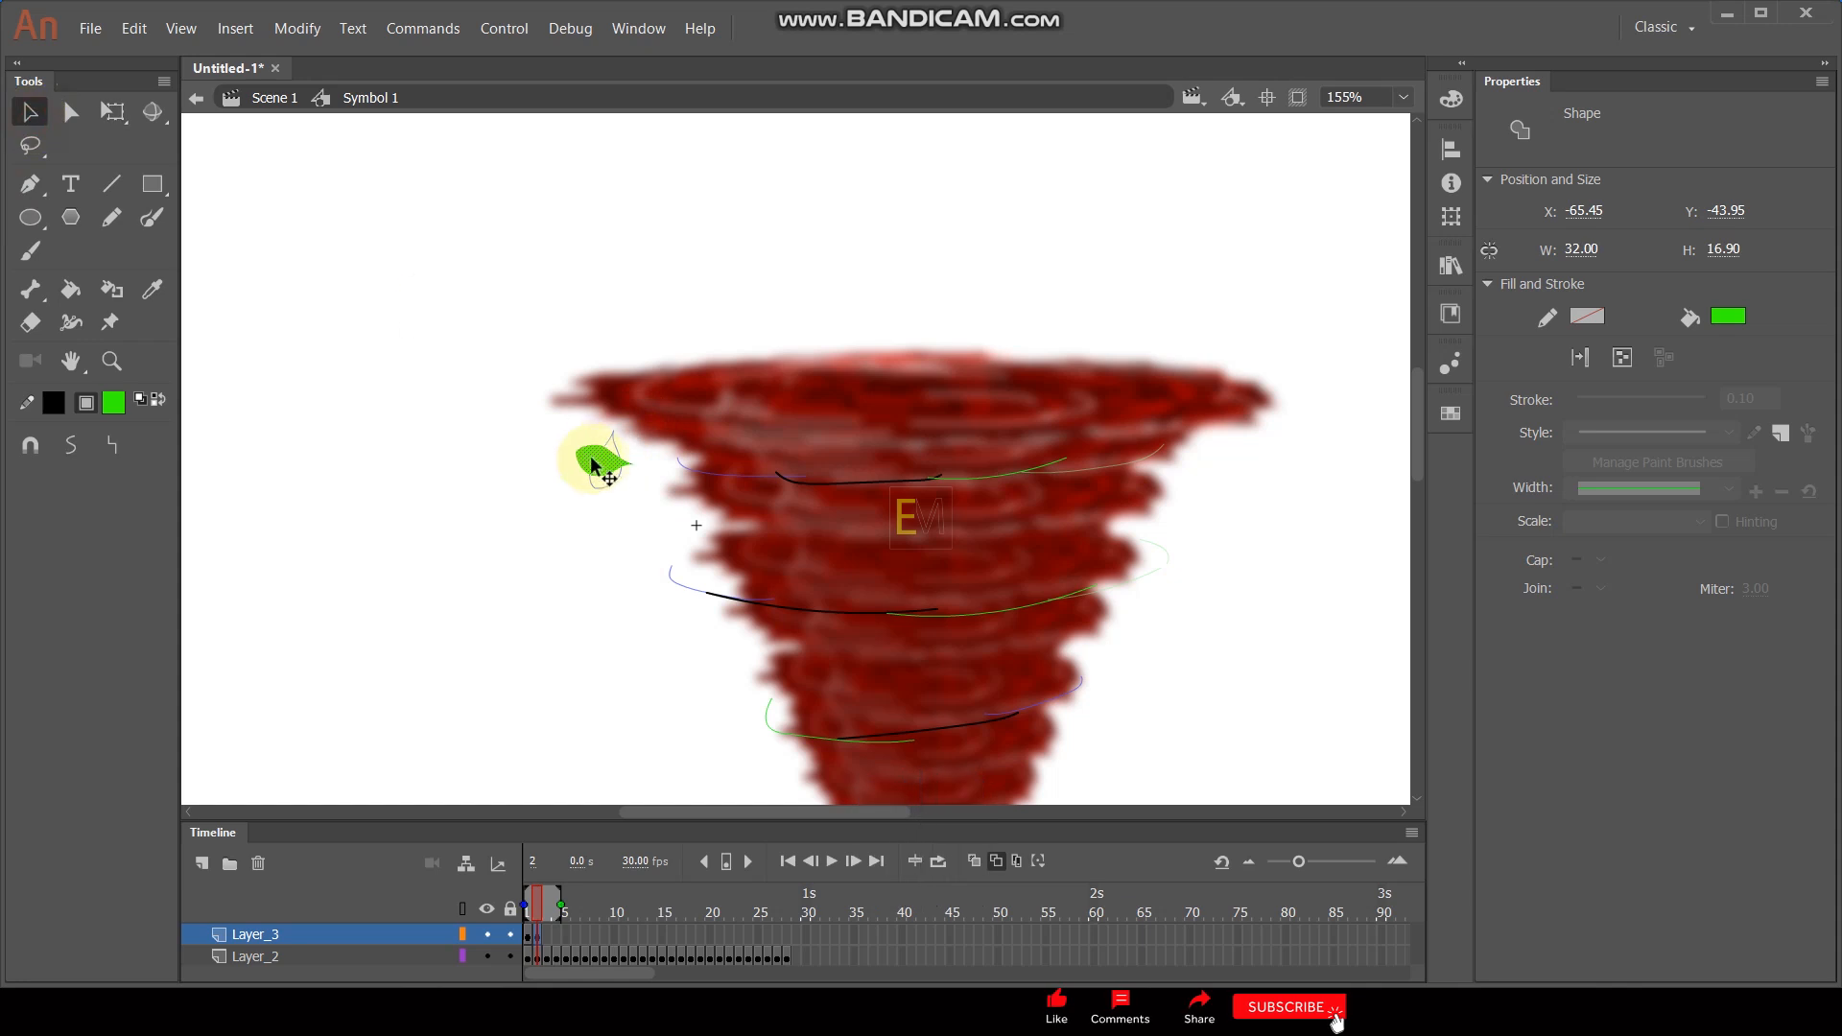
# Advance the leaf rightward along the upper wind line frame by frame, adding keyframes through frame 6 near the funnel's right edge
pyautogui.moveTo(666, 468); pyautogui.dragTo(1096, 483)
pyautogui.press('F6')
pyautogui.press('F6')
pyautogui.press('F6')
pyautogui.press('F6')
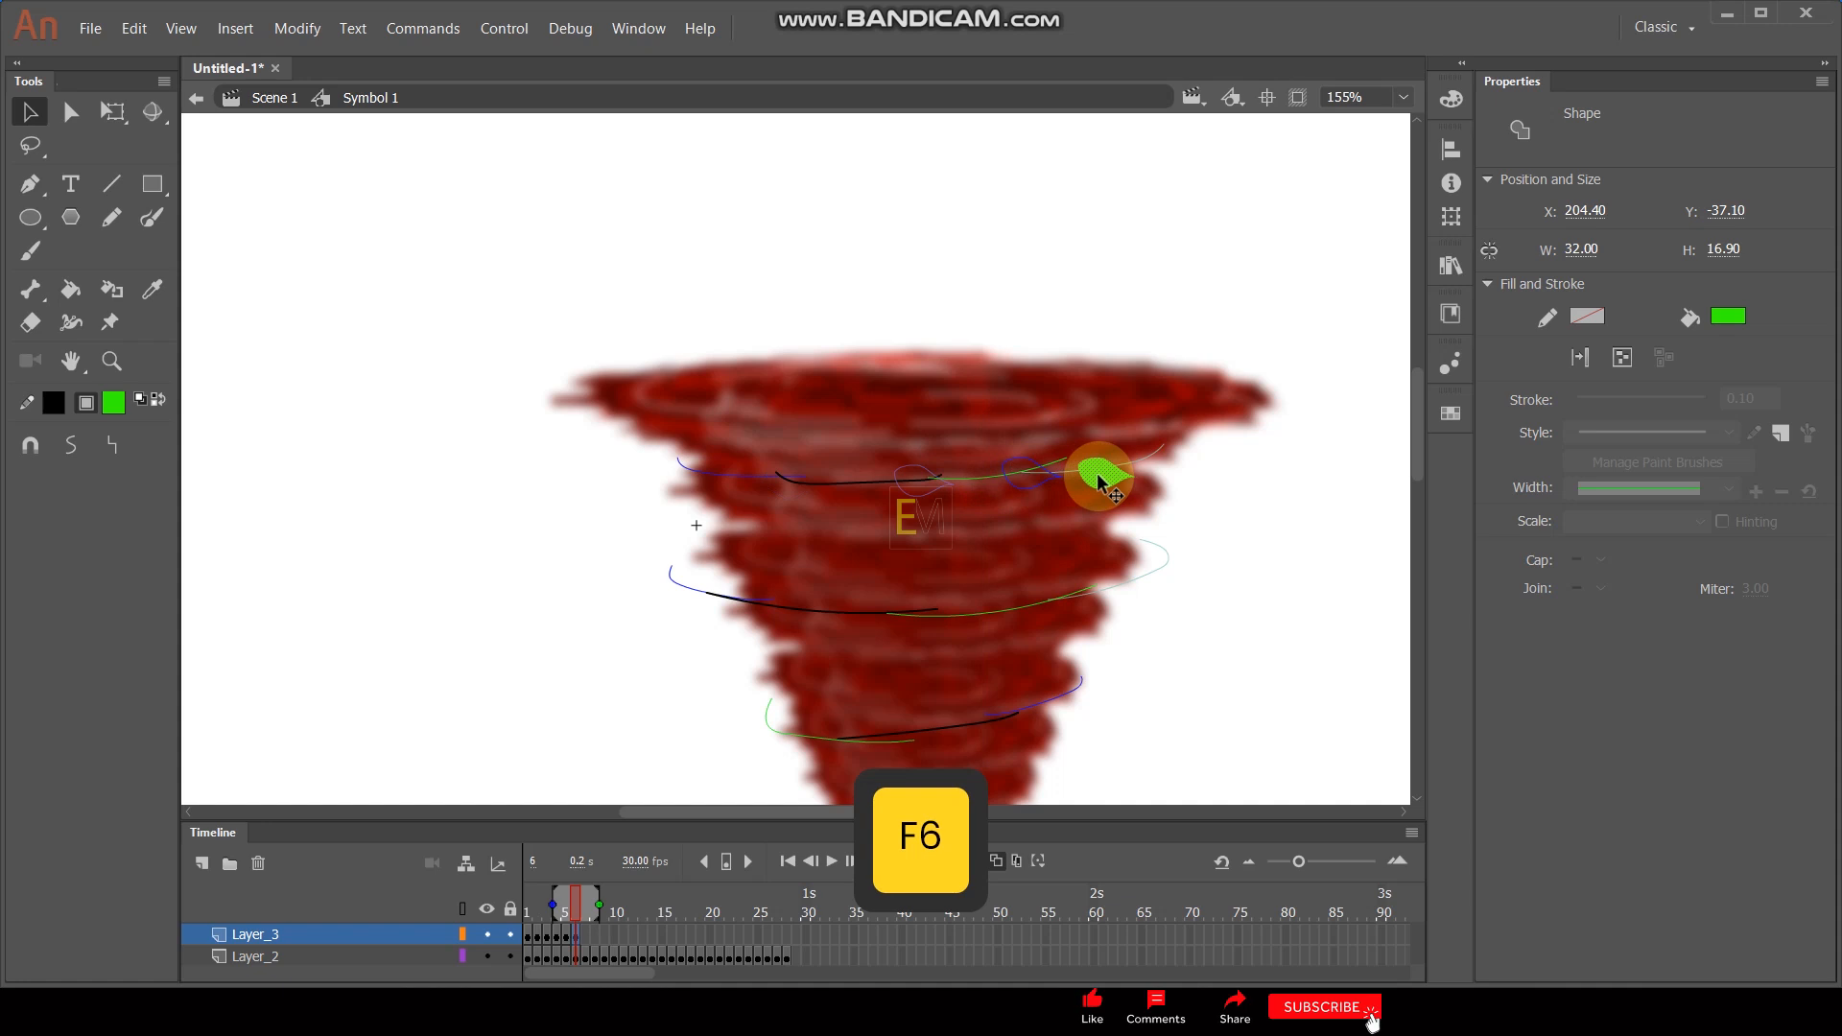
# Play the animation to check the leaf's motion, returning to frame 6 and its leaf
pyautogui.press('Return')
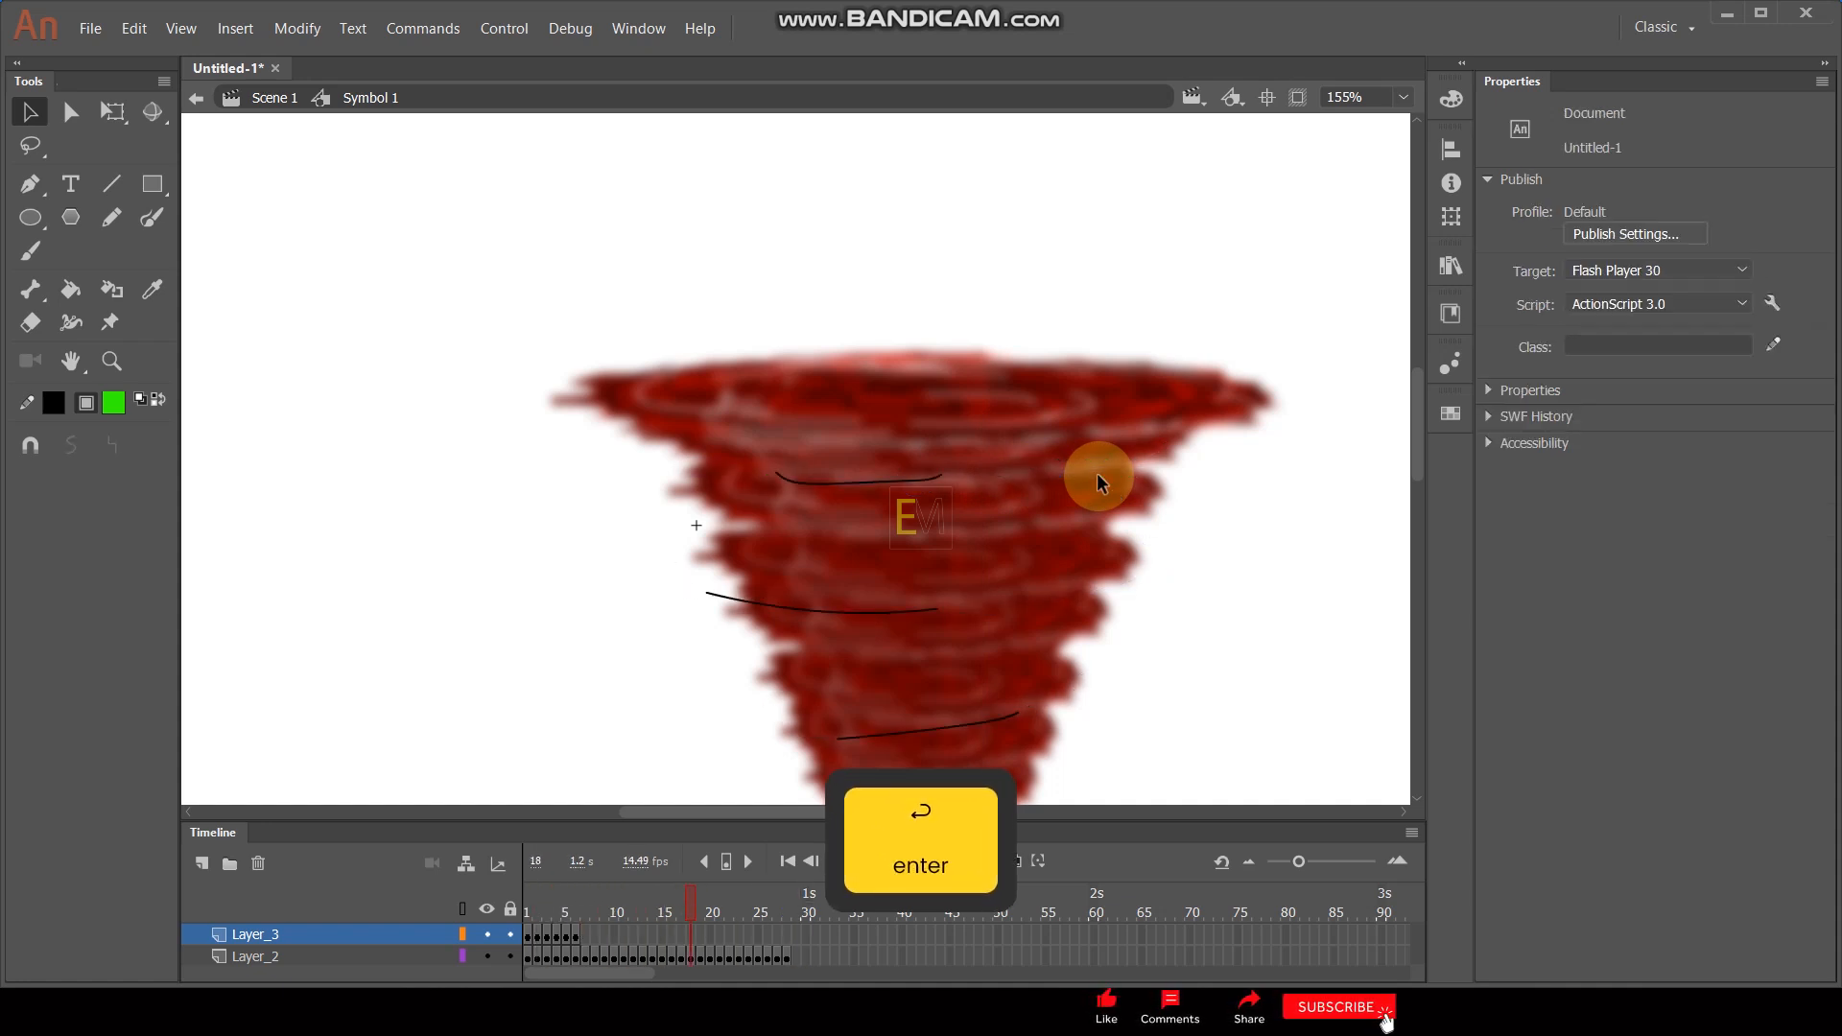
pyautogui.click(579, 916)
pyautogui.click(1093, 474)
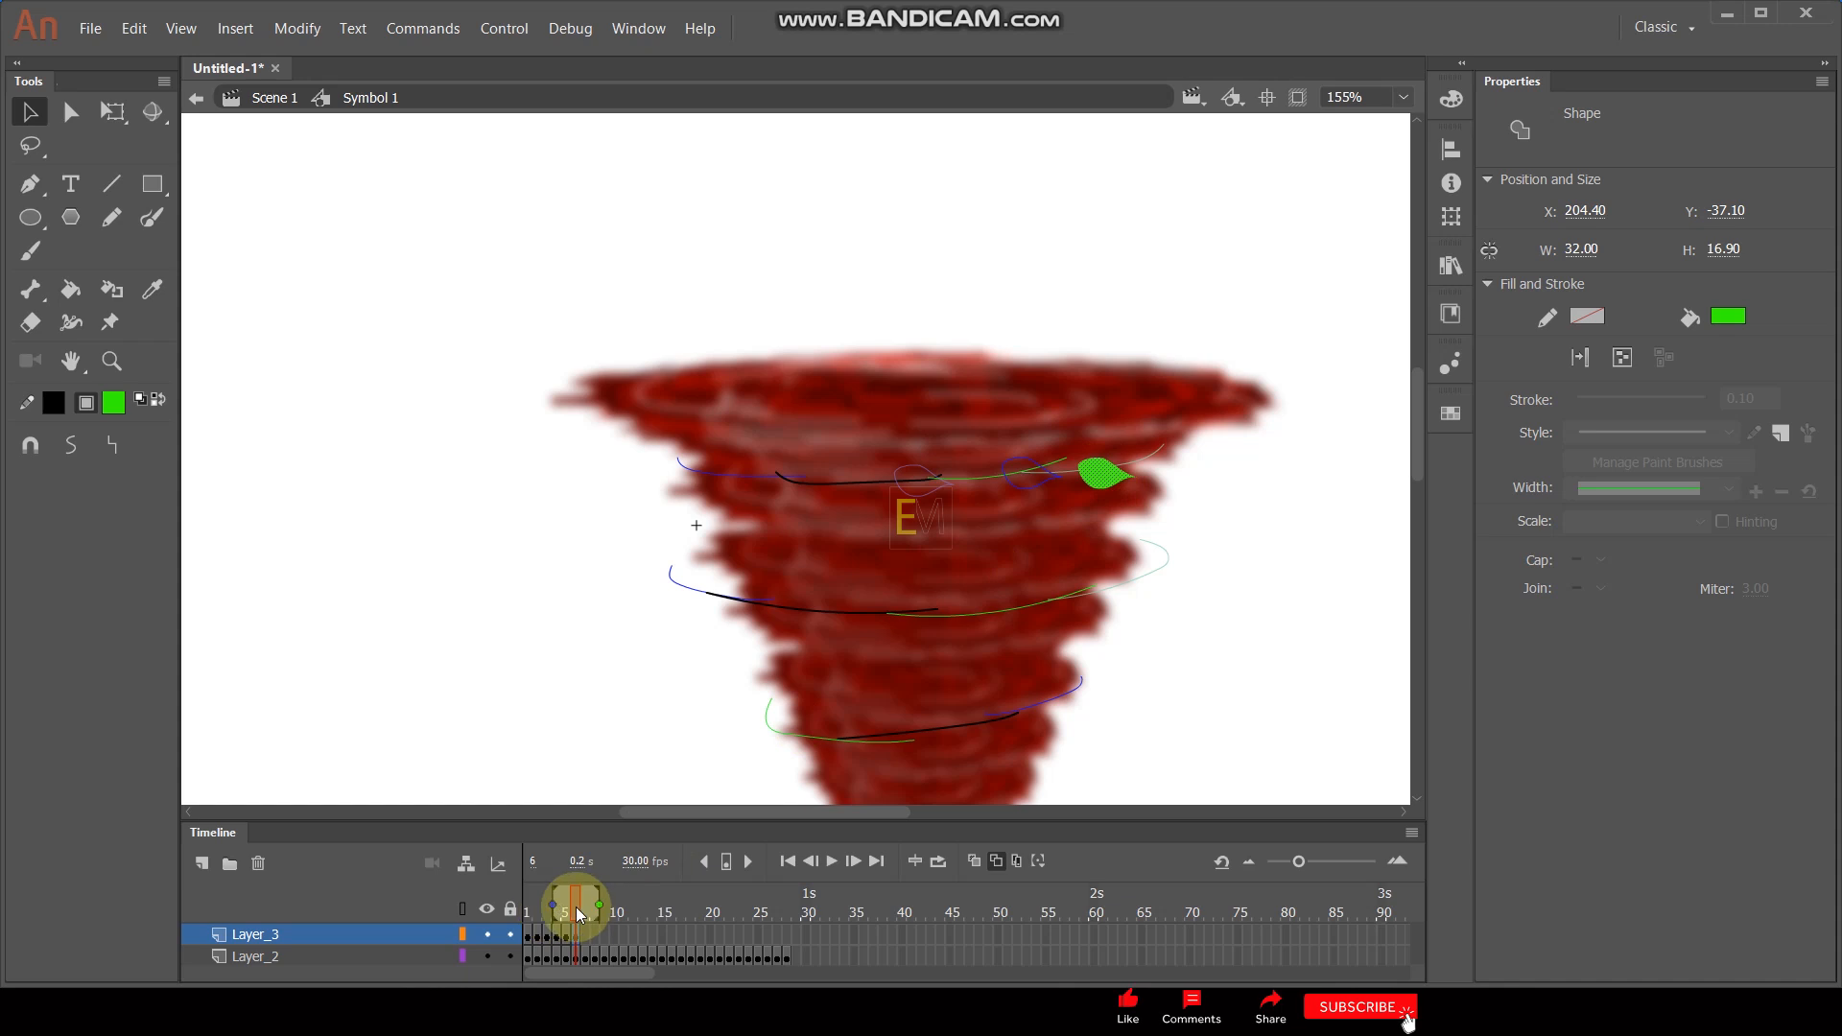
# In frame 1, duplicate the upright leaf onto the left part of the middle wind line, at about X 34, Y 21
pyautogui.moveTo(576, 908); pyautogui.dragTo(519, 907)
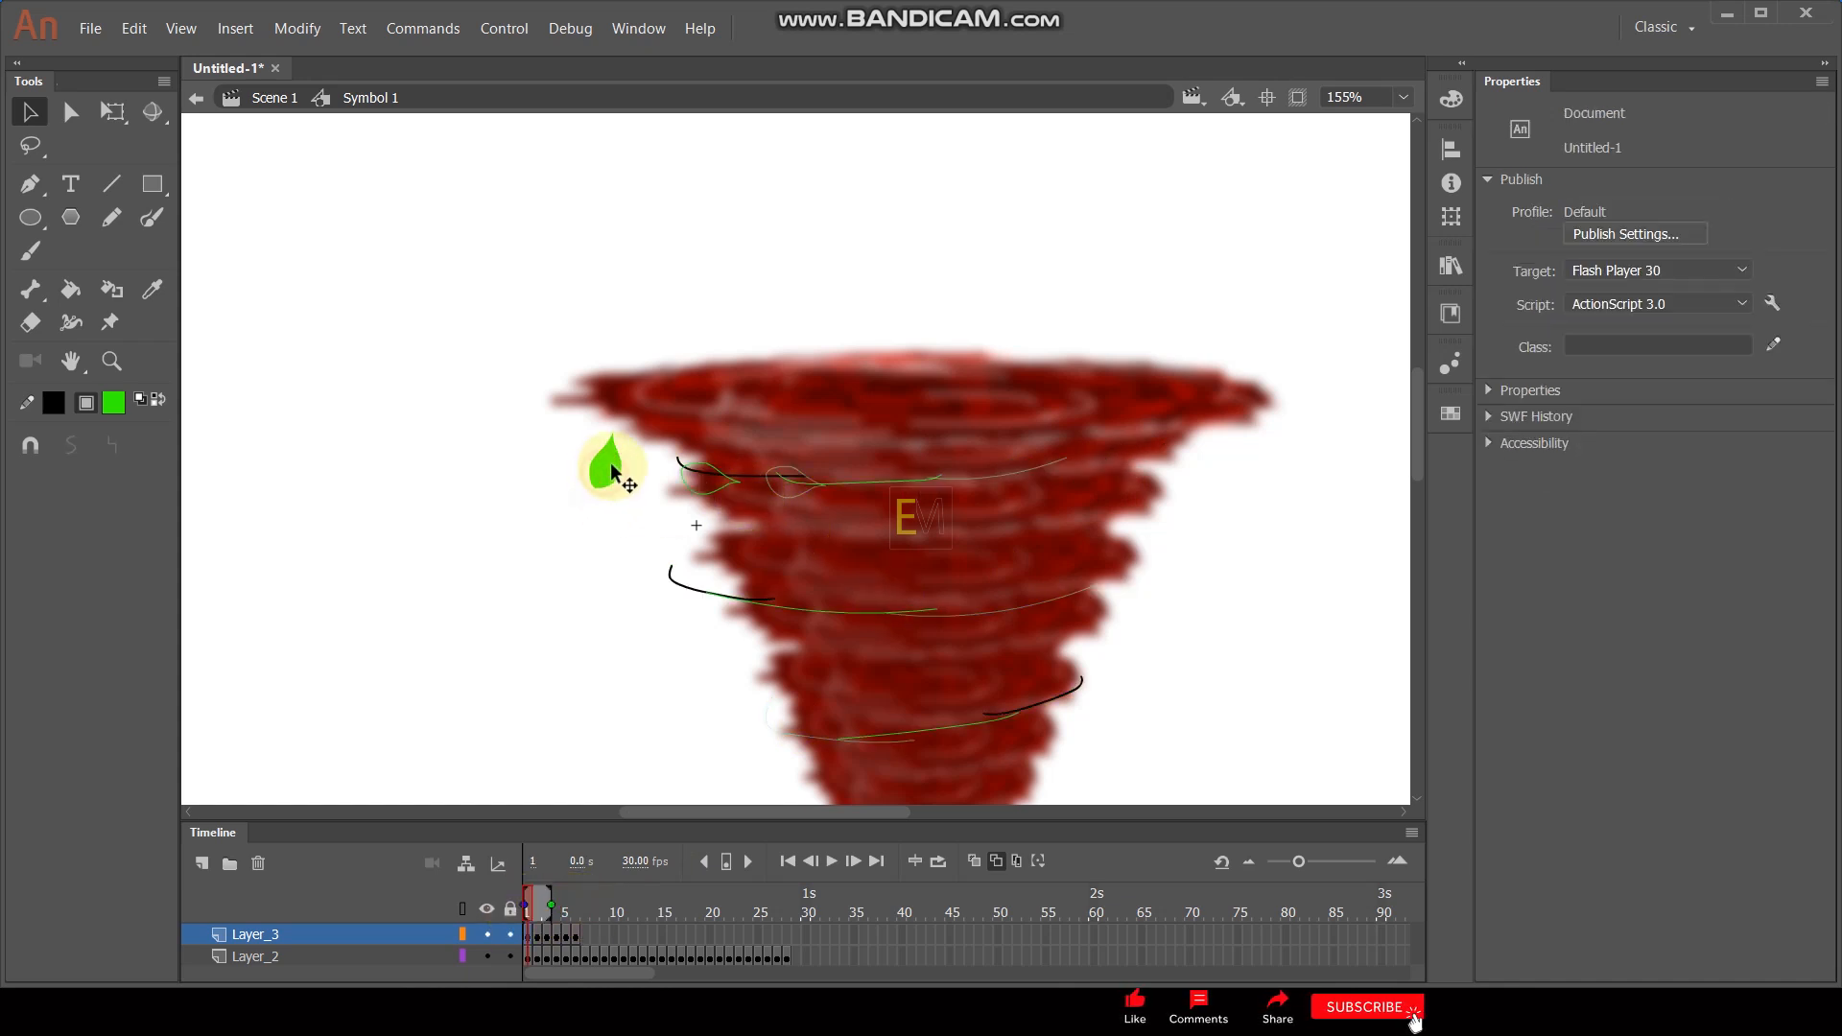
pyautogui.click(612, 473)
pyautogui.press('alt')
pyautogui.moveTo(619, 483); pyautogui.dragTo(779, 614)
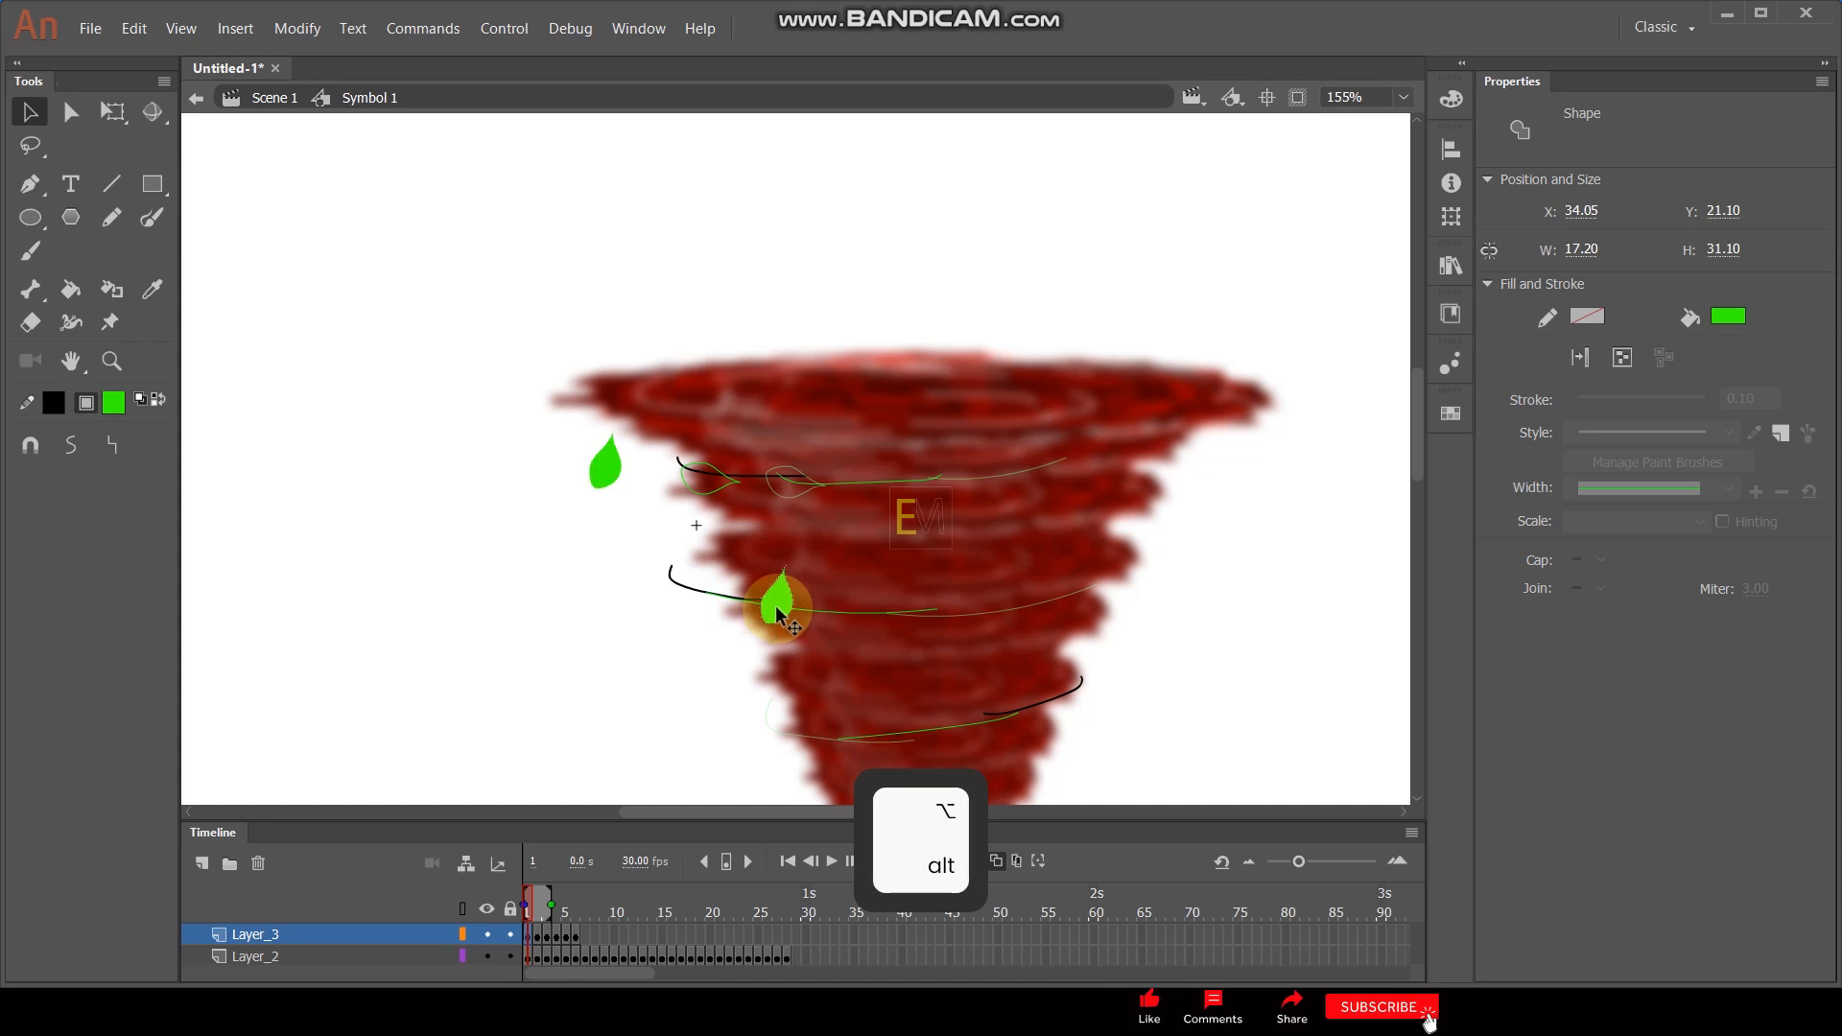
# Copy the second leaf from frame 1 into frame 2 and place it on the middle wind line near the funnel's centre
pyautogui.press('.')
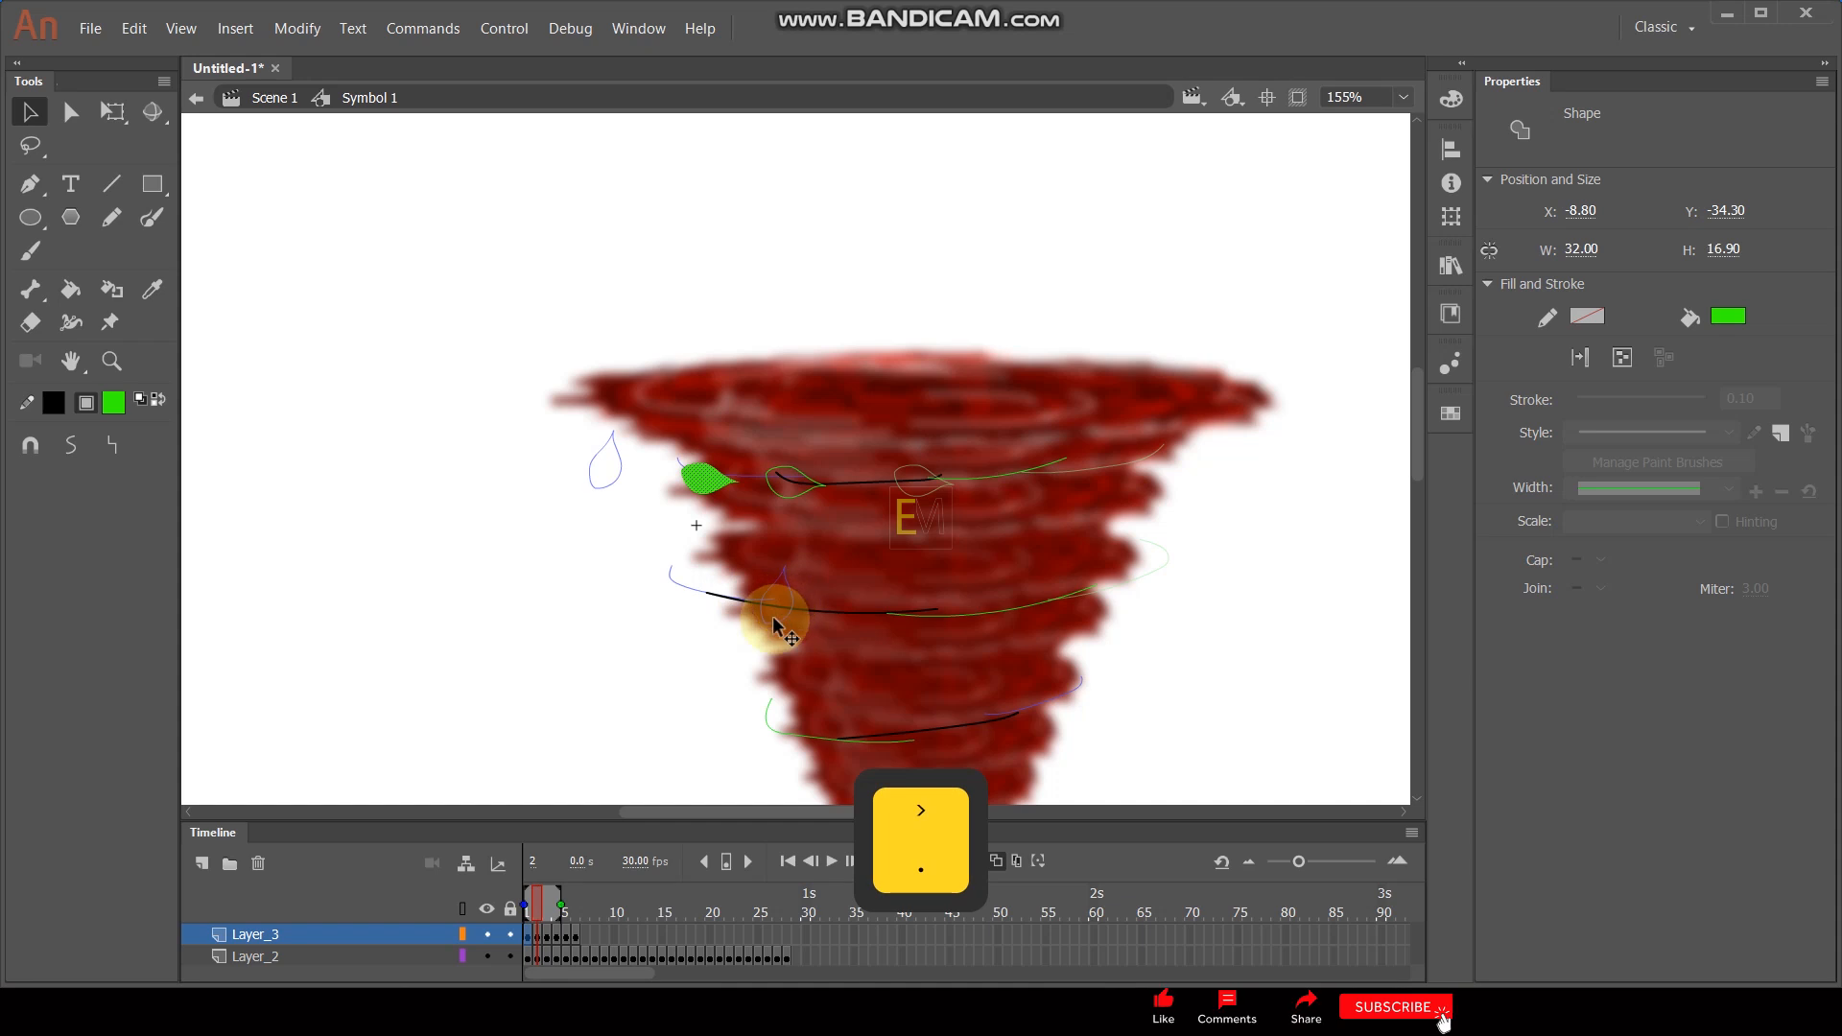
pyautogui.press(',')
pyautogui.click(796, 603)
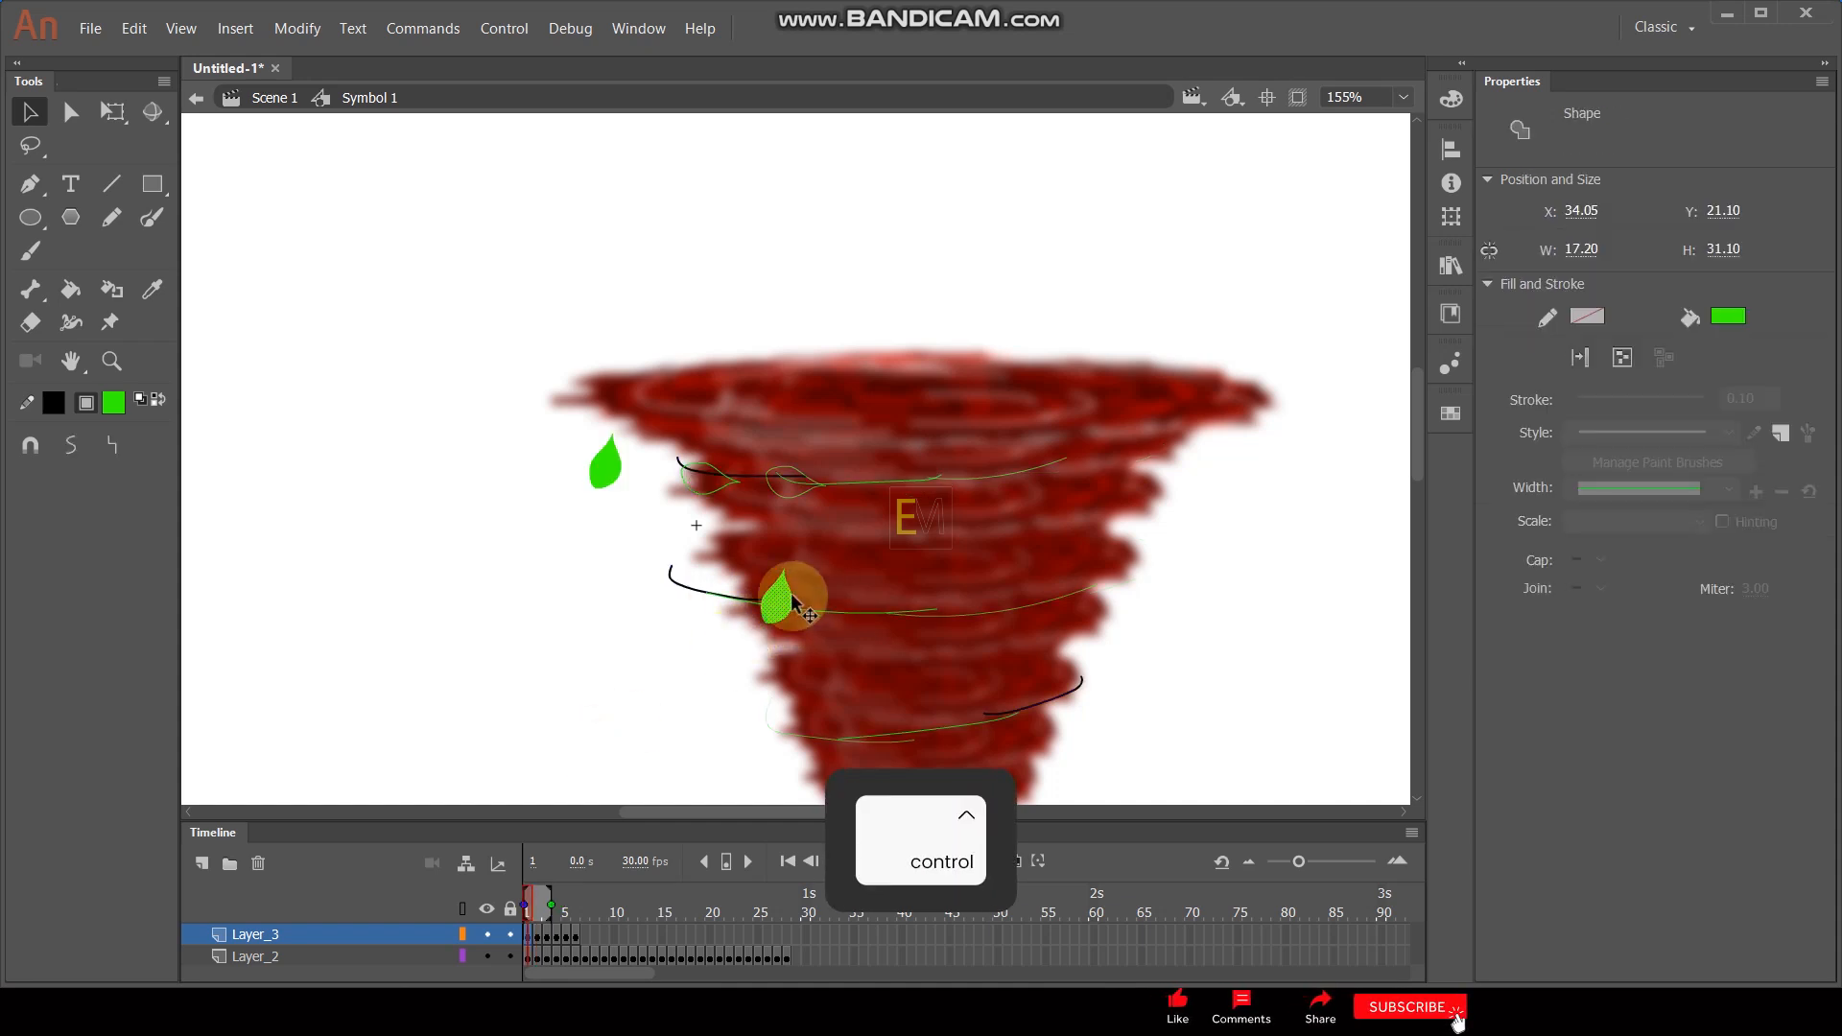
pyautogui.hotkey('ctrl', 'c')
pyautogui.click(546, 935)
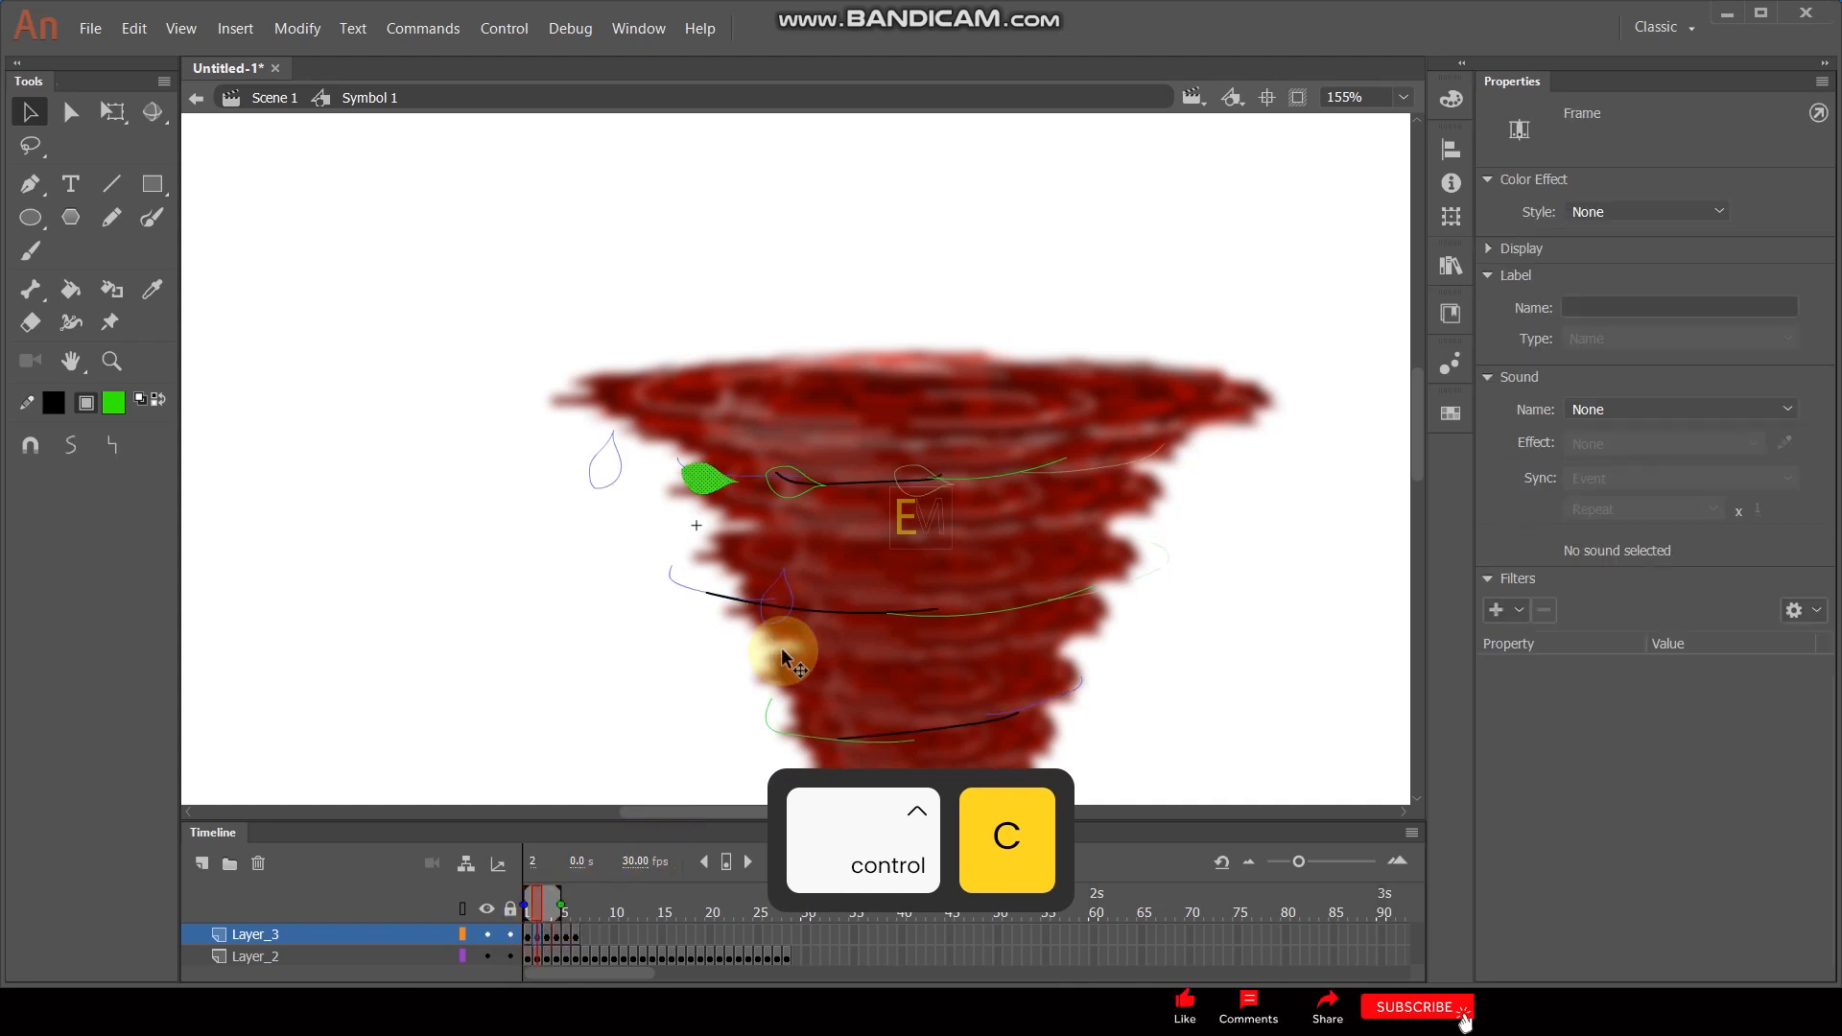
pyautogui.hotkey('ctrl', 'v')
pyautogui.moveTo(794, 484); pyautogui.dragTo(907, 608)
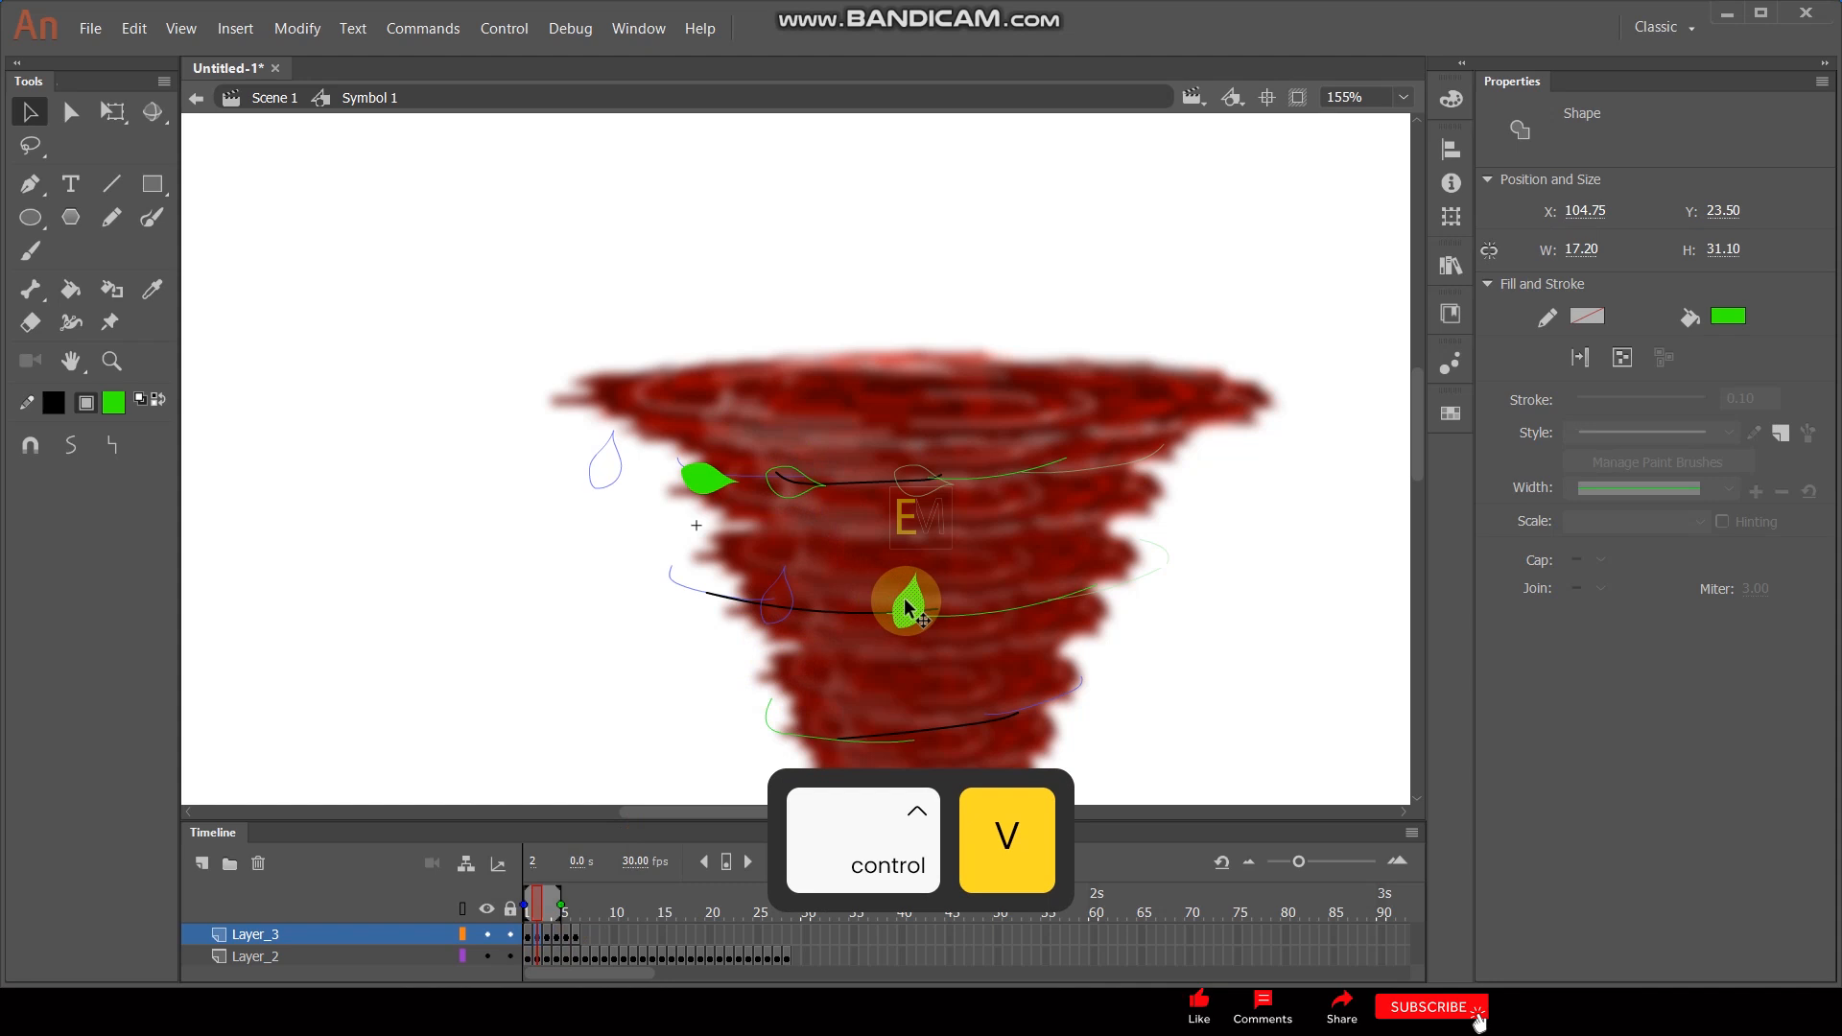
# Paste the copied leaf into frames 3 and 4, each farther right along the middle wind line, and play from frame 1
pyautogui.press('.')
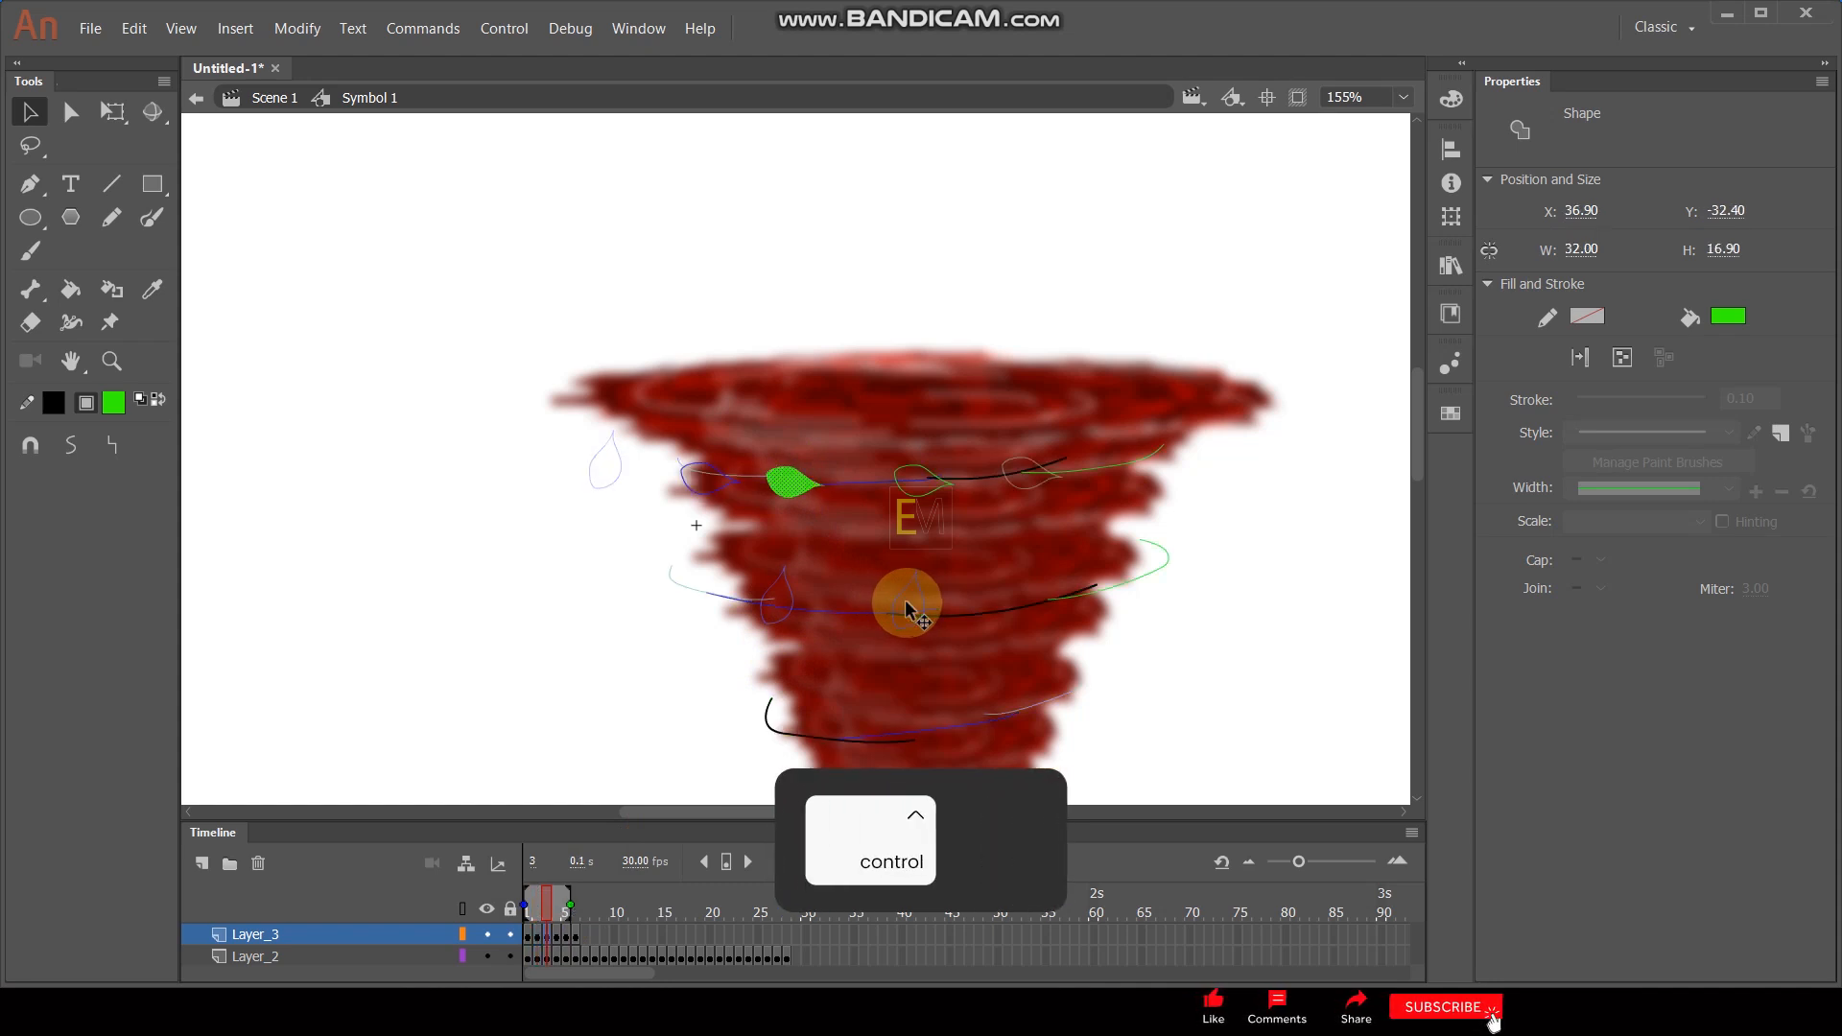
pyautogui.hotkey('ctrl', 'v')
pyautogui.moveTo(798, 477); pyautogui.dragTo(1050, 600)
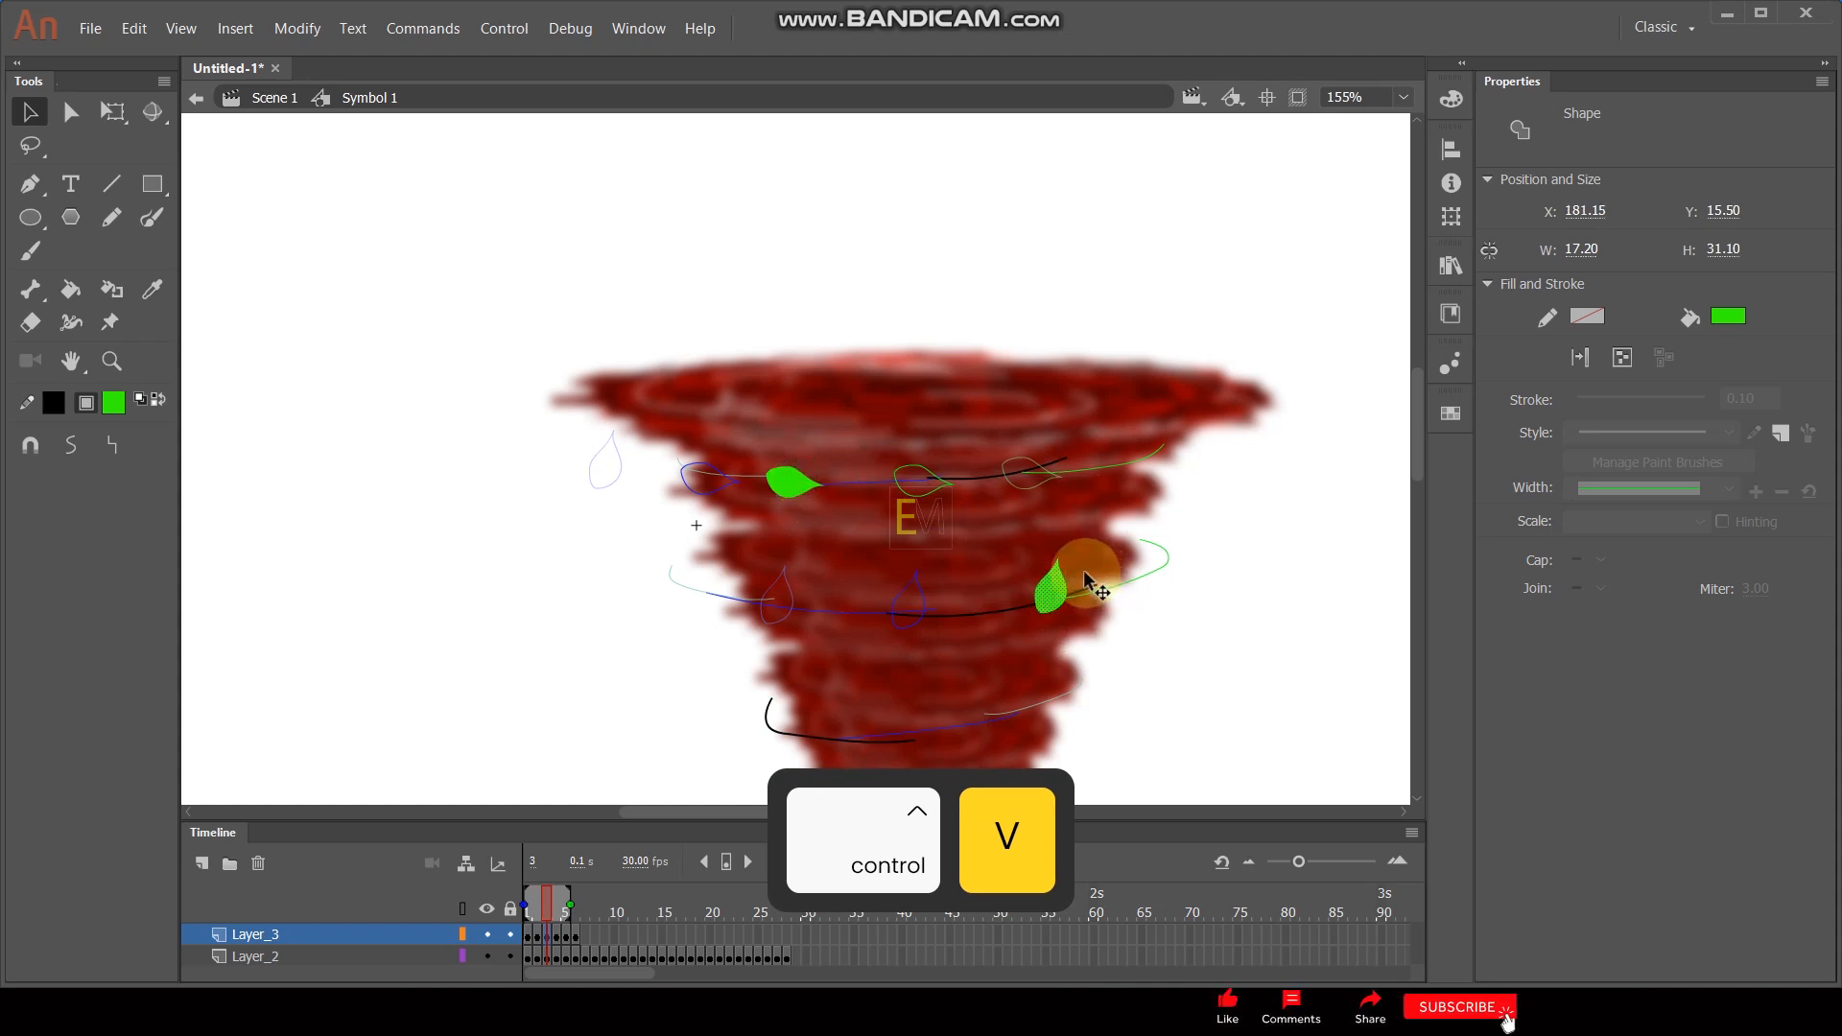
pyautogui.press('.')
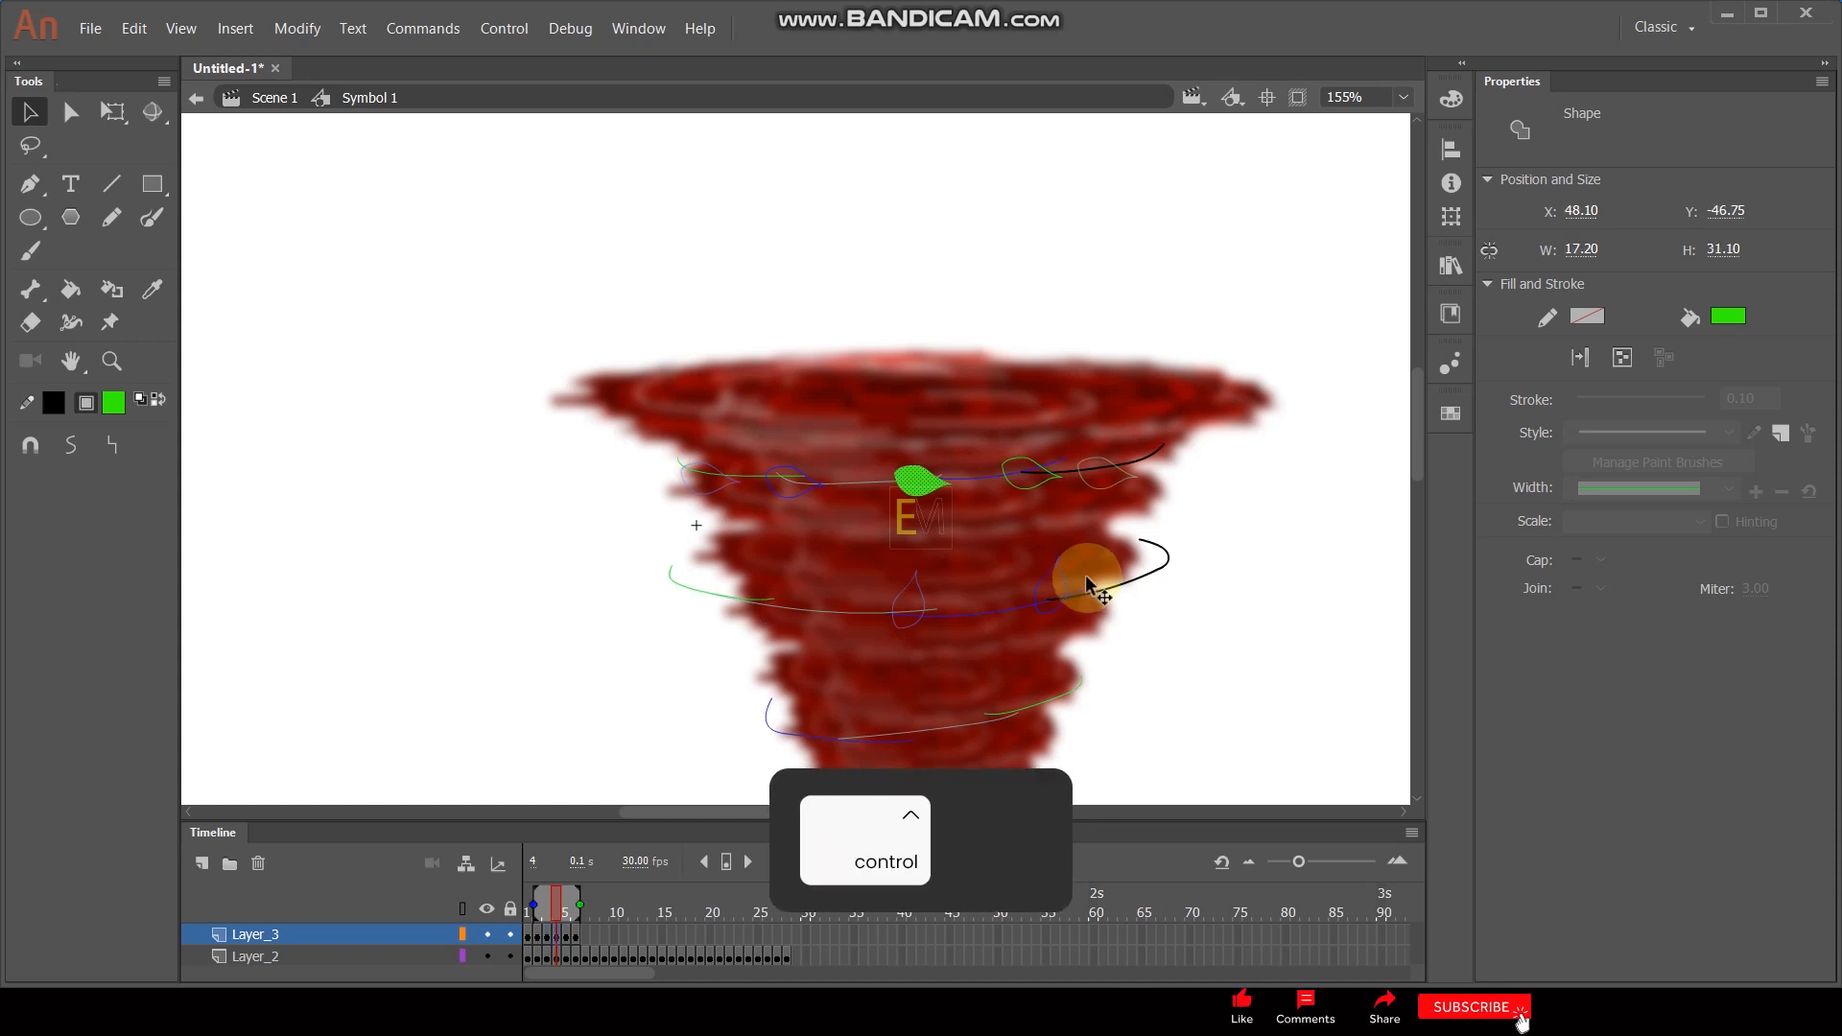
pyautogui.hotkey('ctrl', 'v')
pyautogui.moveTo(802, 475); pyautogui.dragTo(1136, 564)
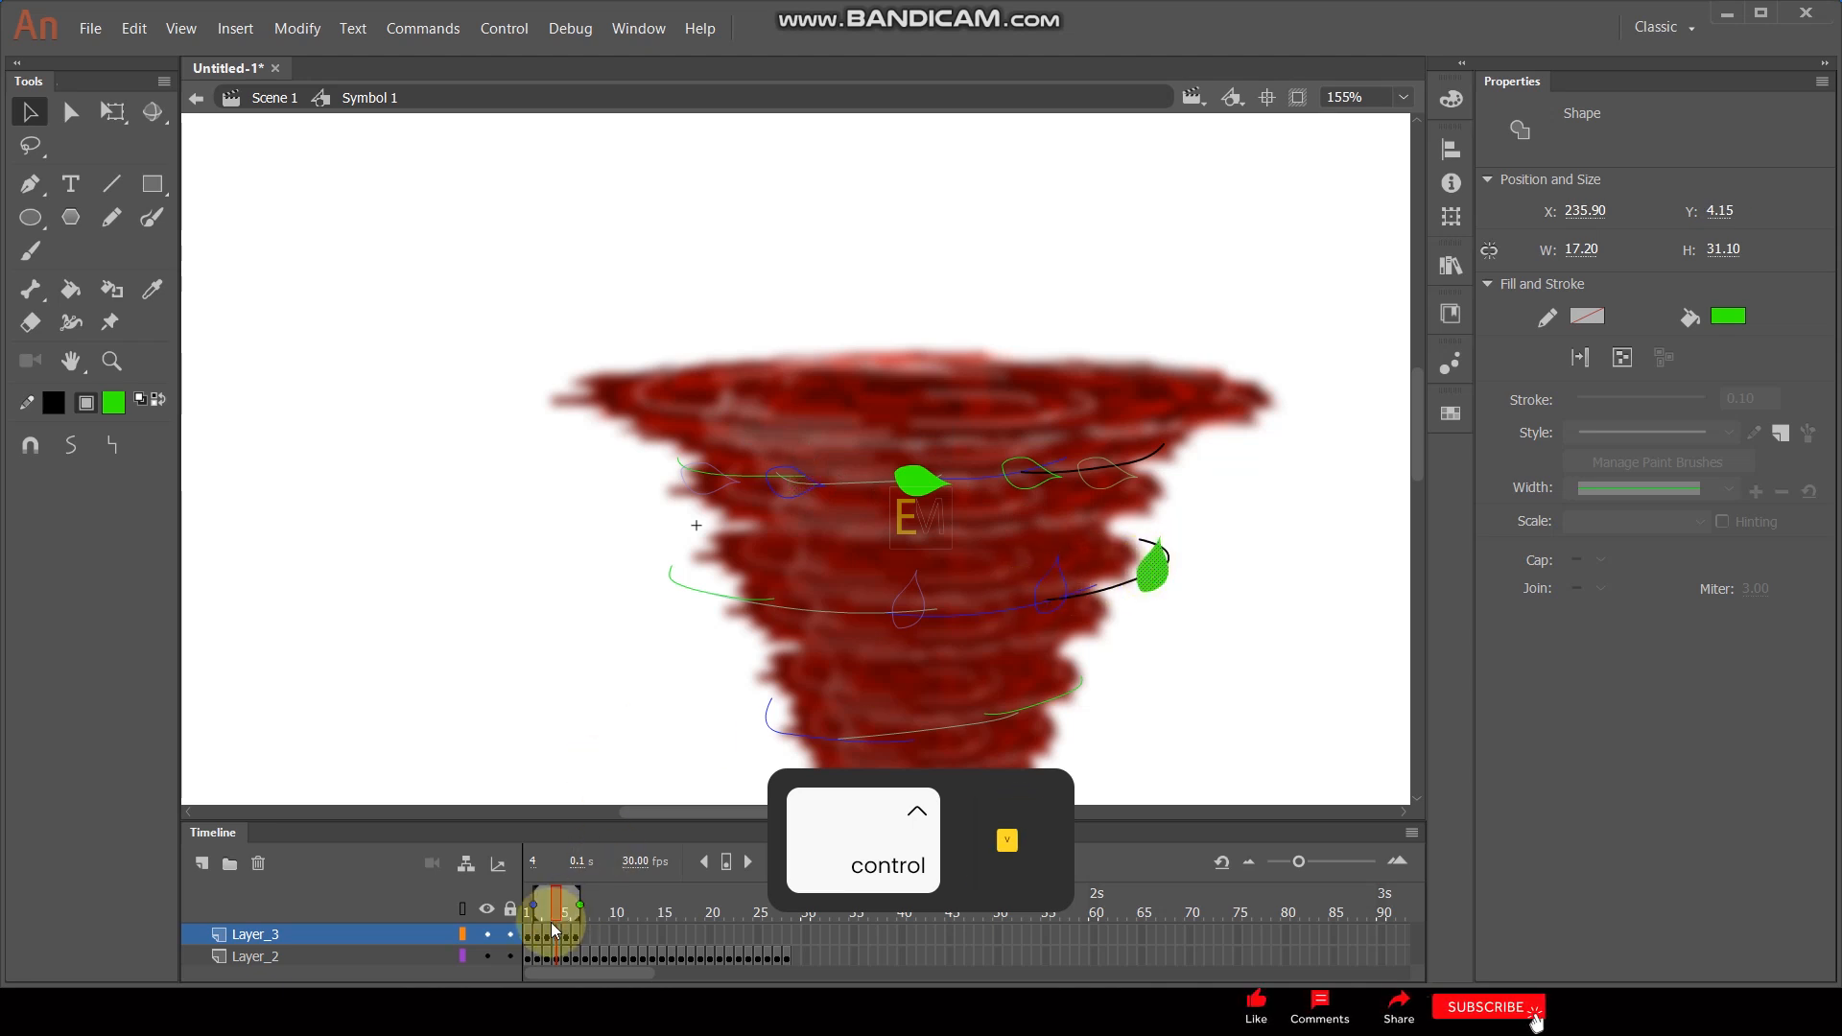
pyautogui.moveTo(555, 909); pyautogui.dragTo(463, 912)
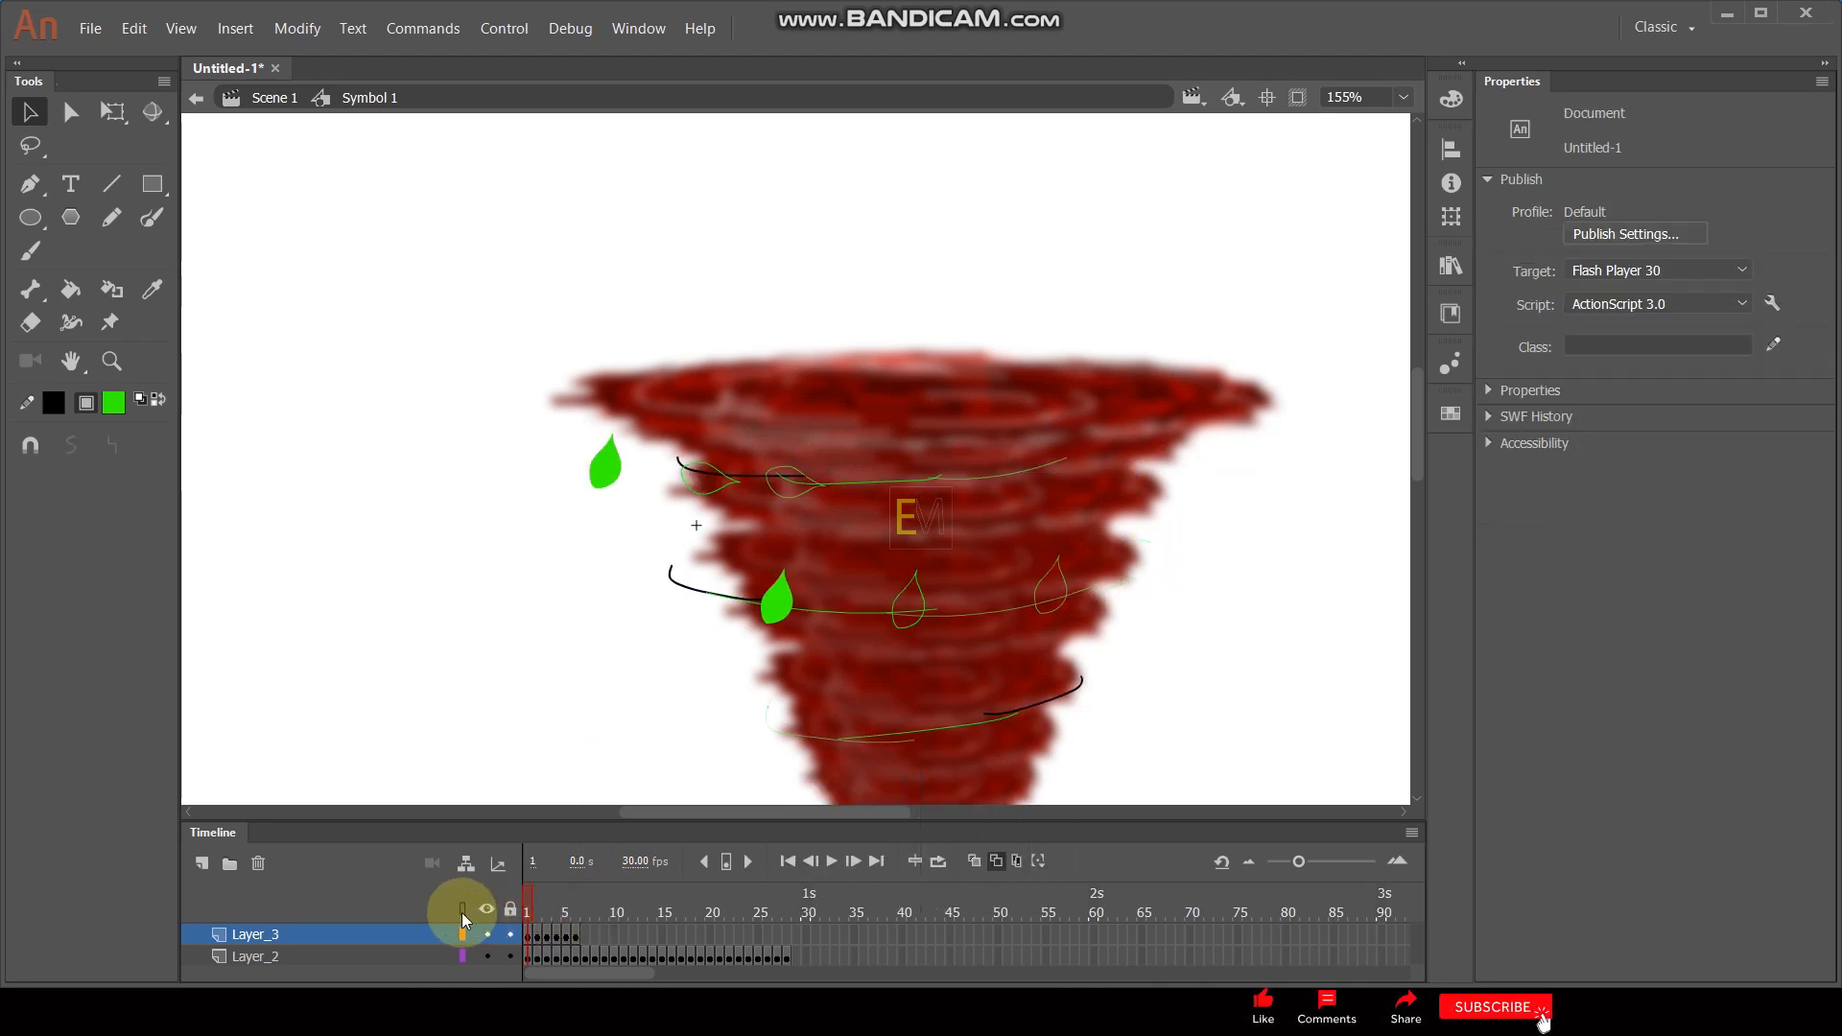
pyautogui.press('Return')
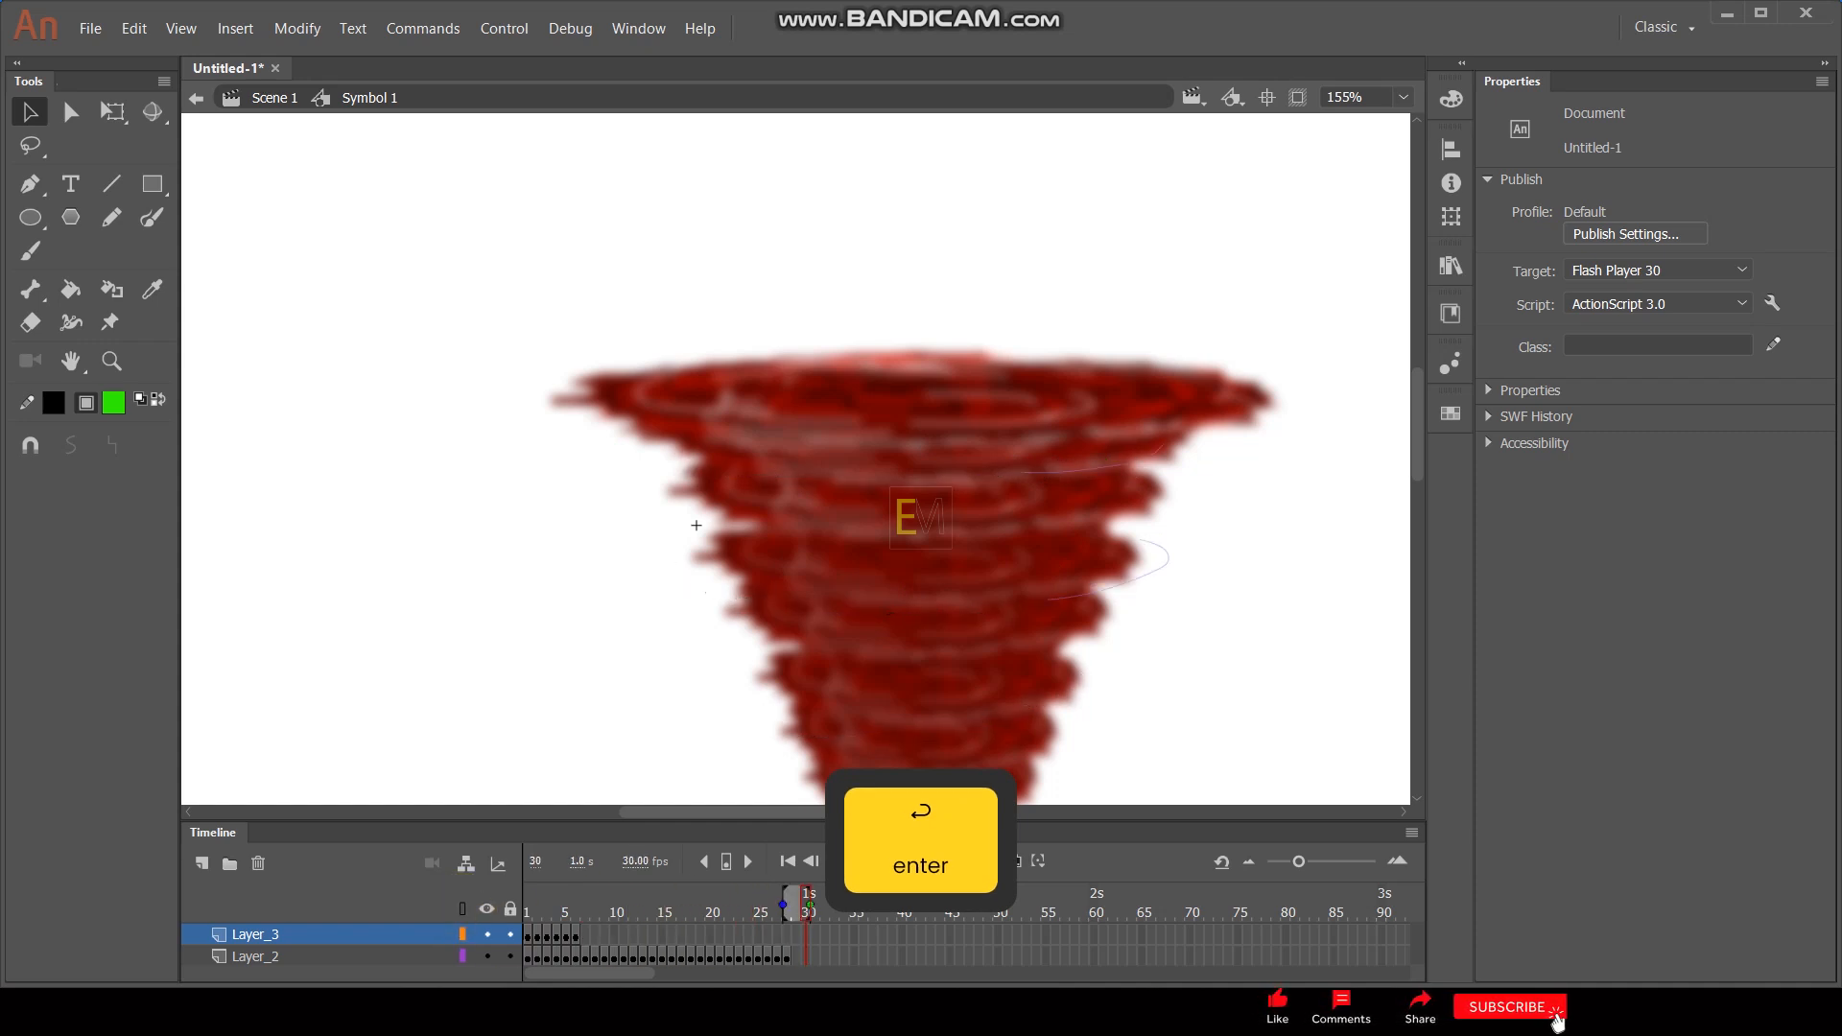
# Duplicate Layer_3's leaf keyframes along the timeline up to frame 30 and play the animation
pyautogui.moveTo(577, 939); pyautogui.dragTo(812, 938)
pyautogui.moveTo(1125, 823); pyautogui.dragTo(1139, 737)
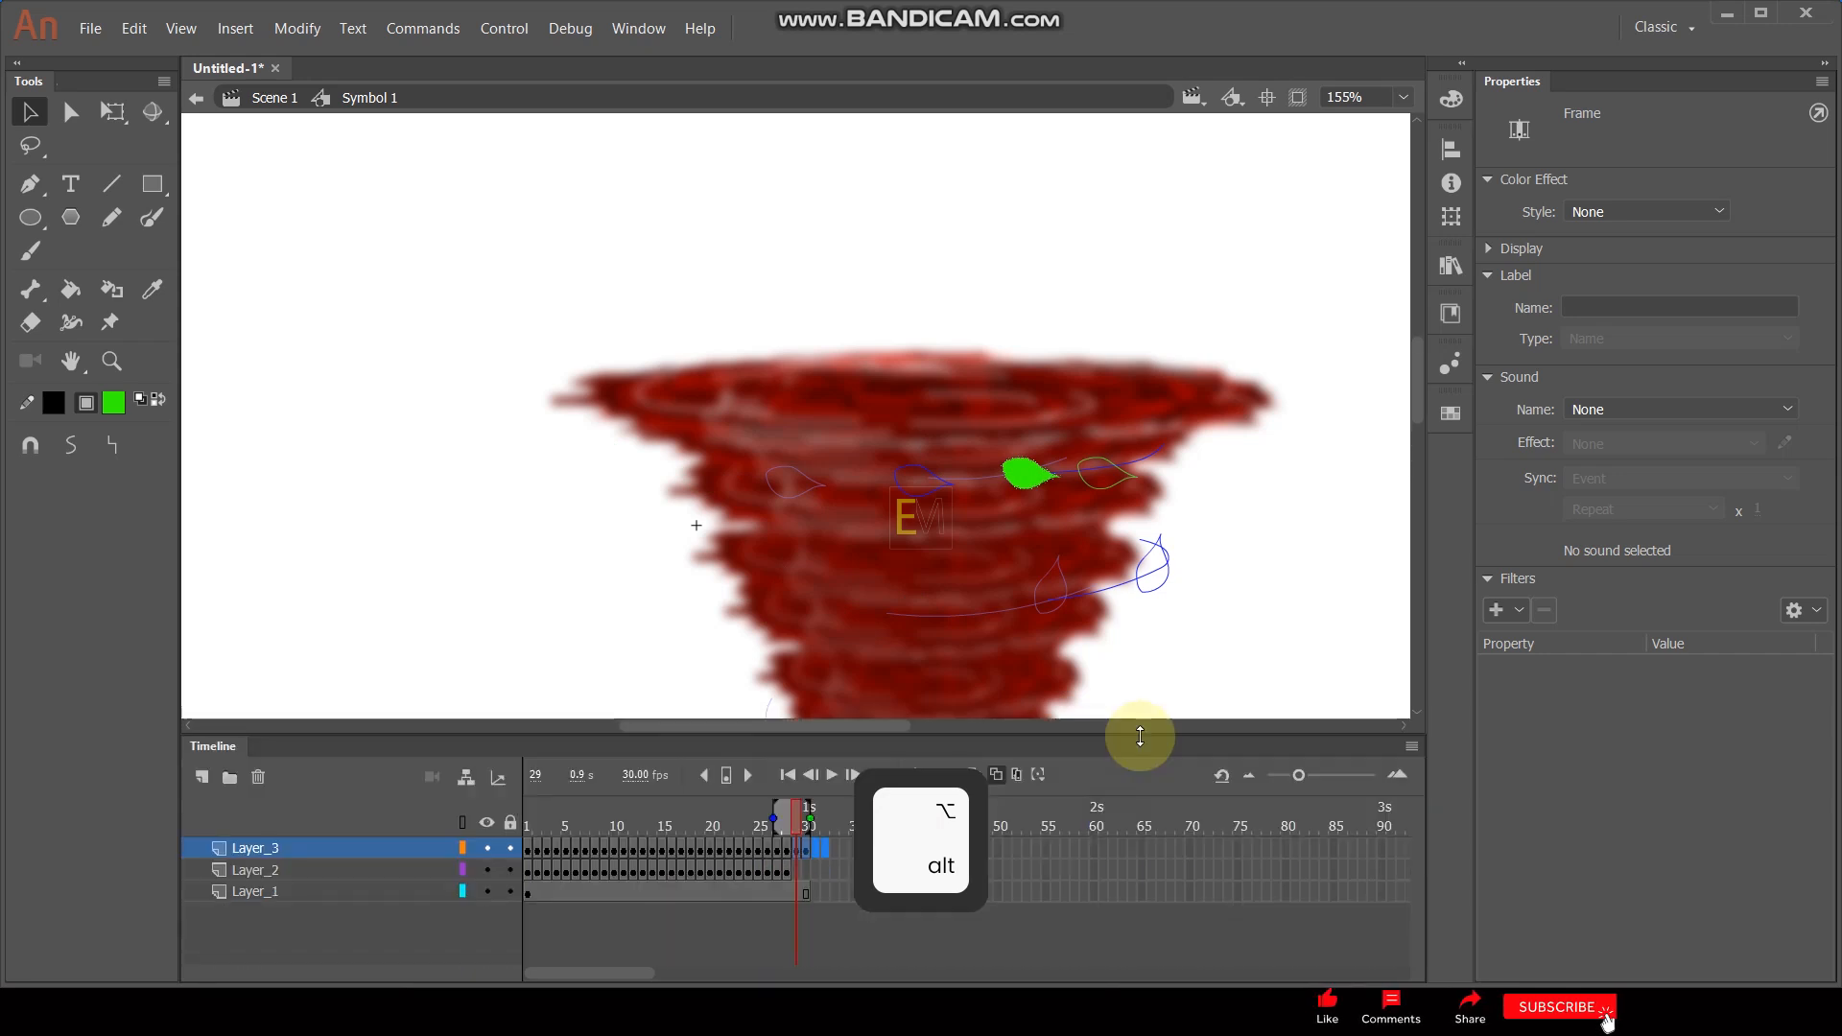
pyautogui.click(838, 950)
pyautogui.press('Return')
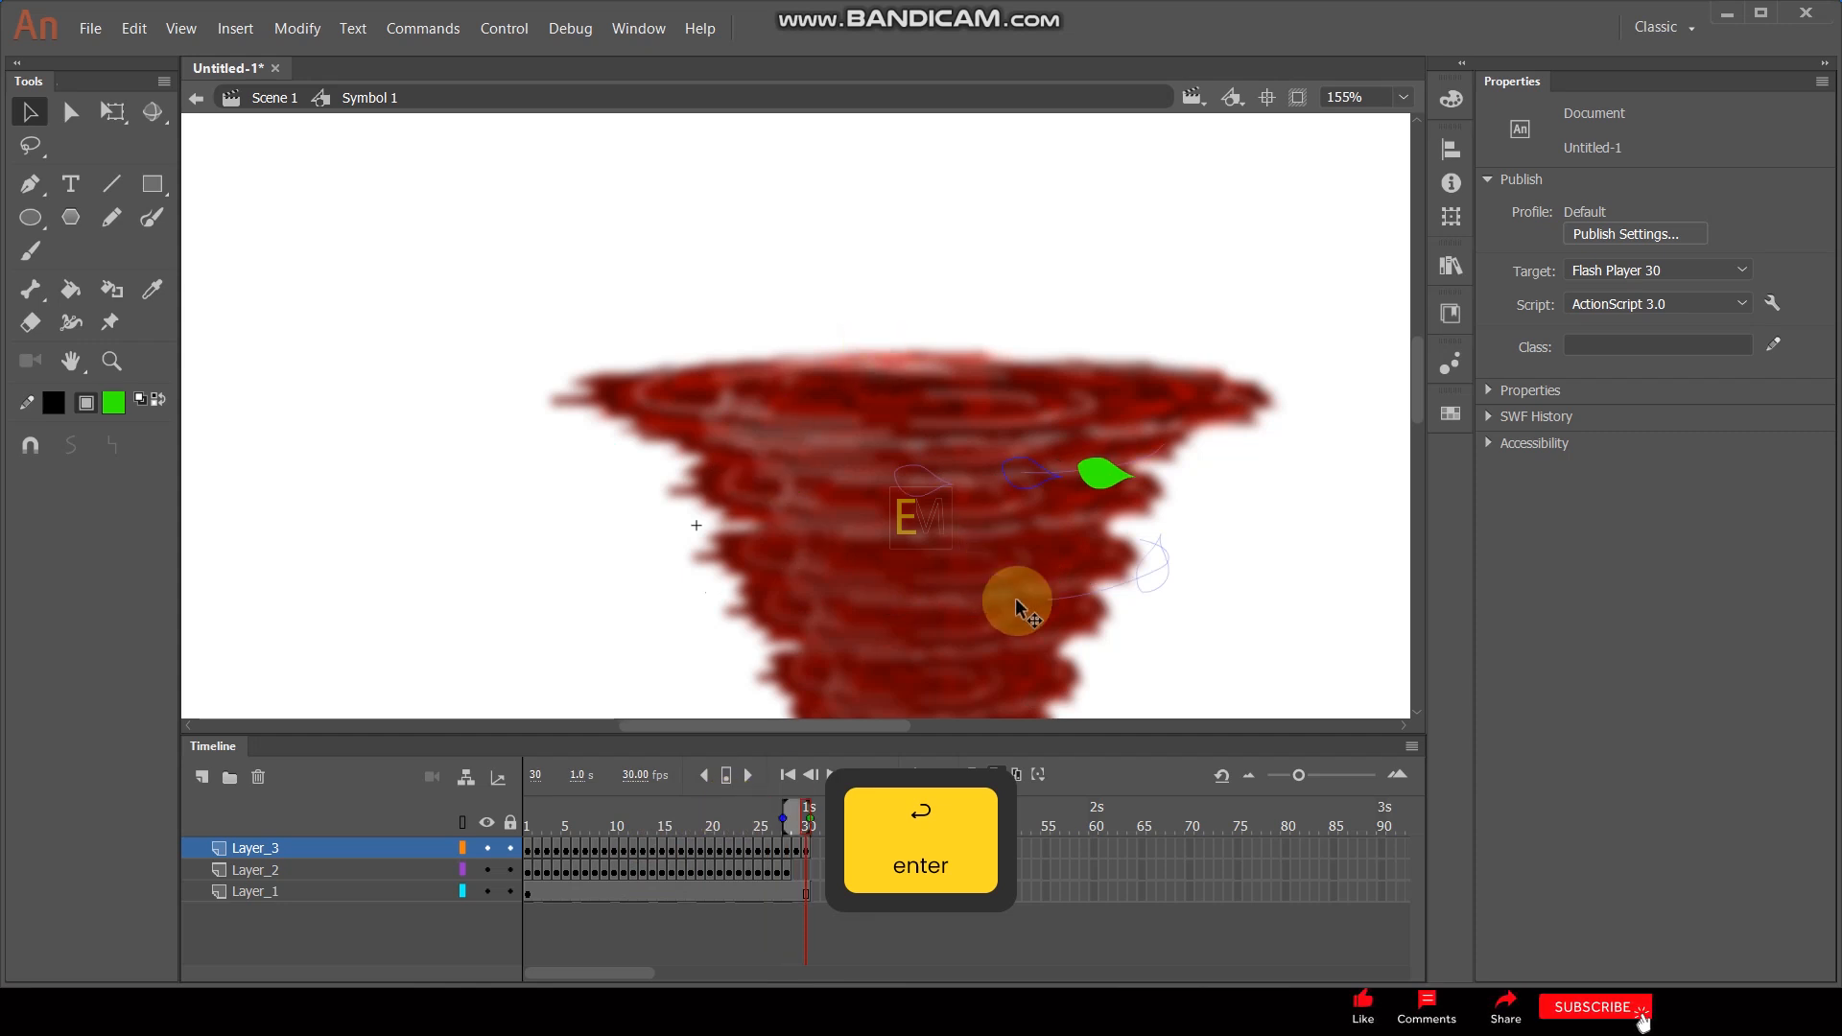
# In frame 1, duplicate the upper leaf to the empty area left of the funnel and rotate it so its tip points up-left
pyautogui.click(527, 846)
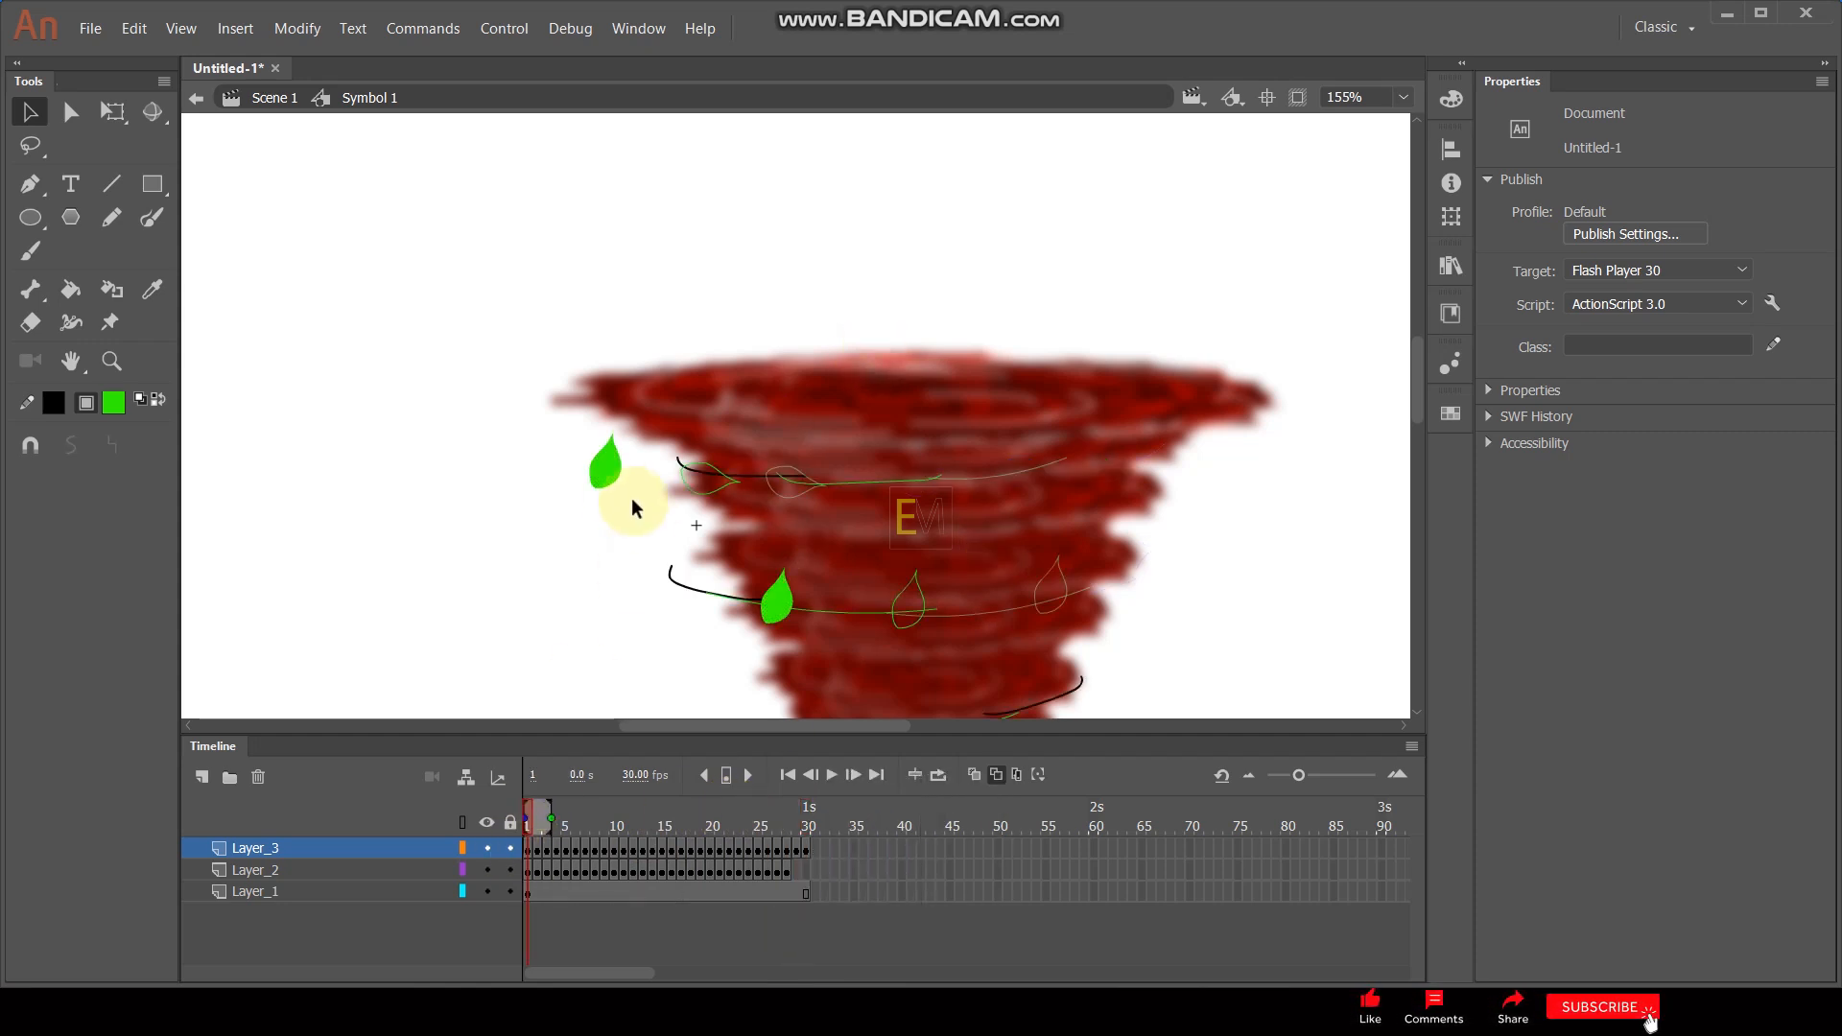
pyautogui.click(606, 472)
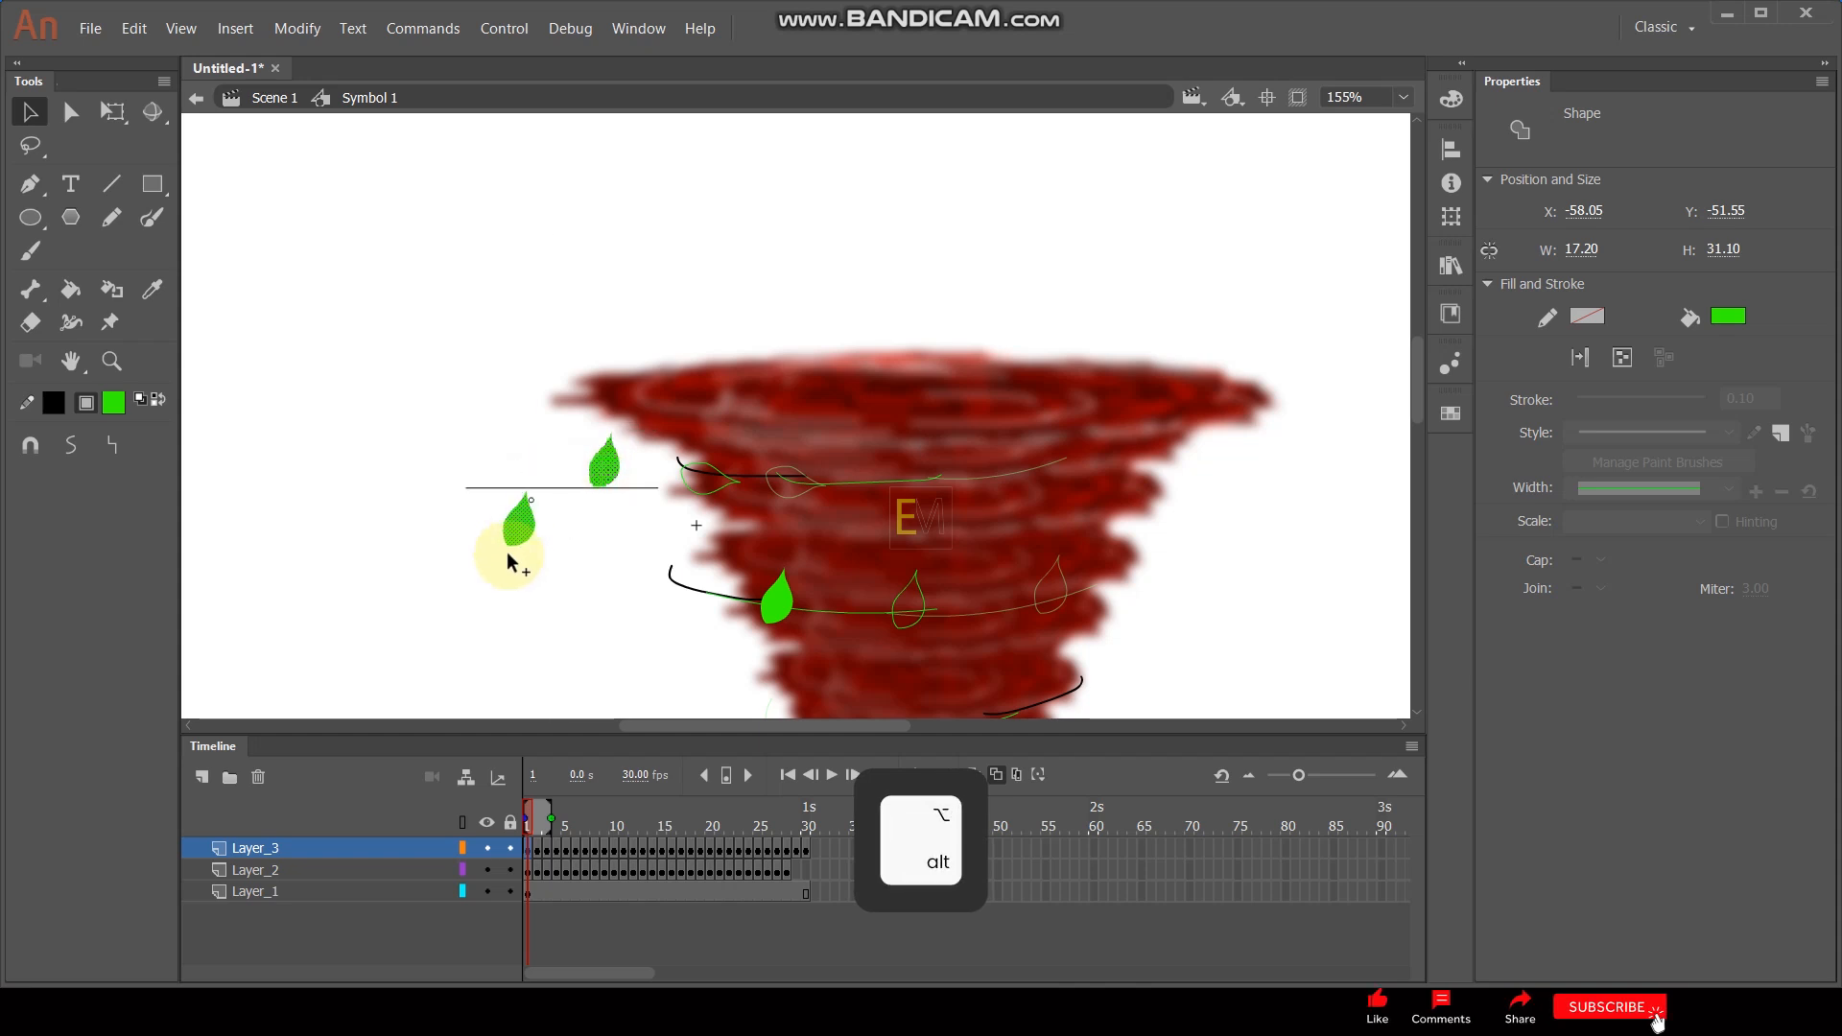
pyautogui.moveTo(527, 661); pyautogui.dragTo(524, 658)
pyautogui.click(113, 111)
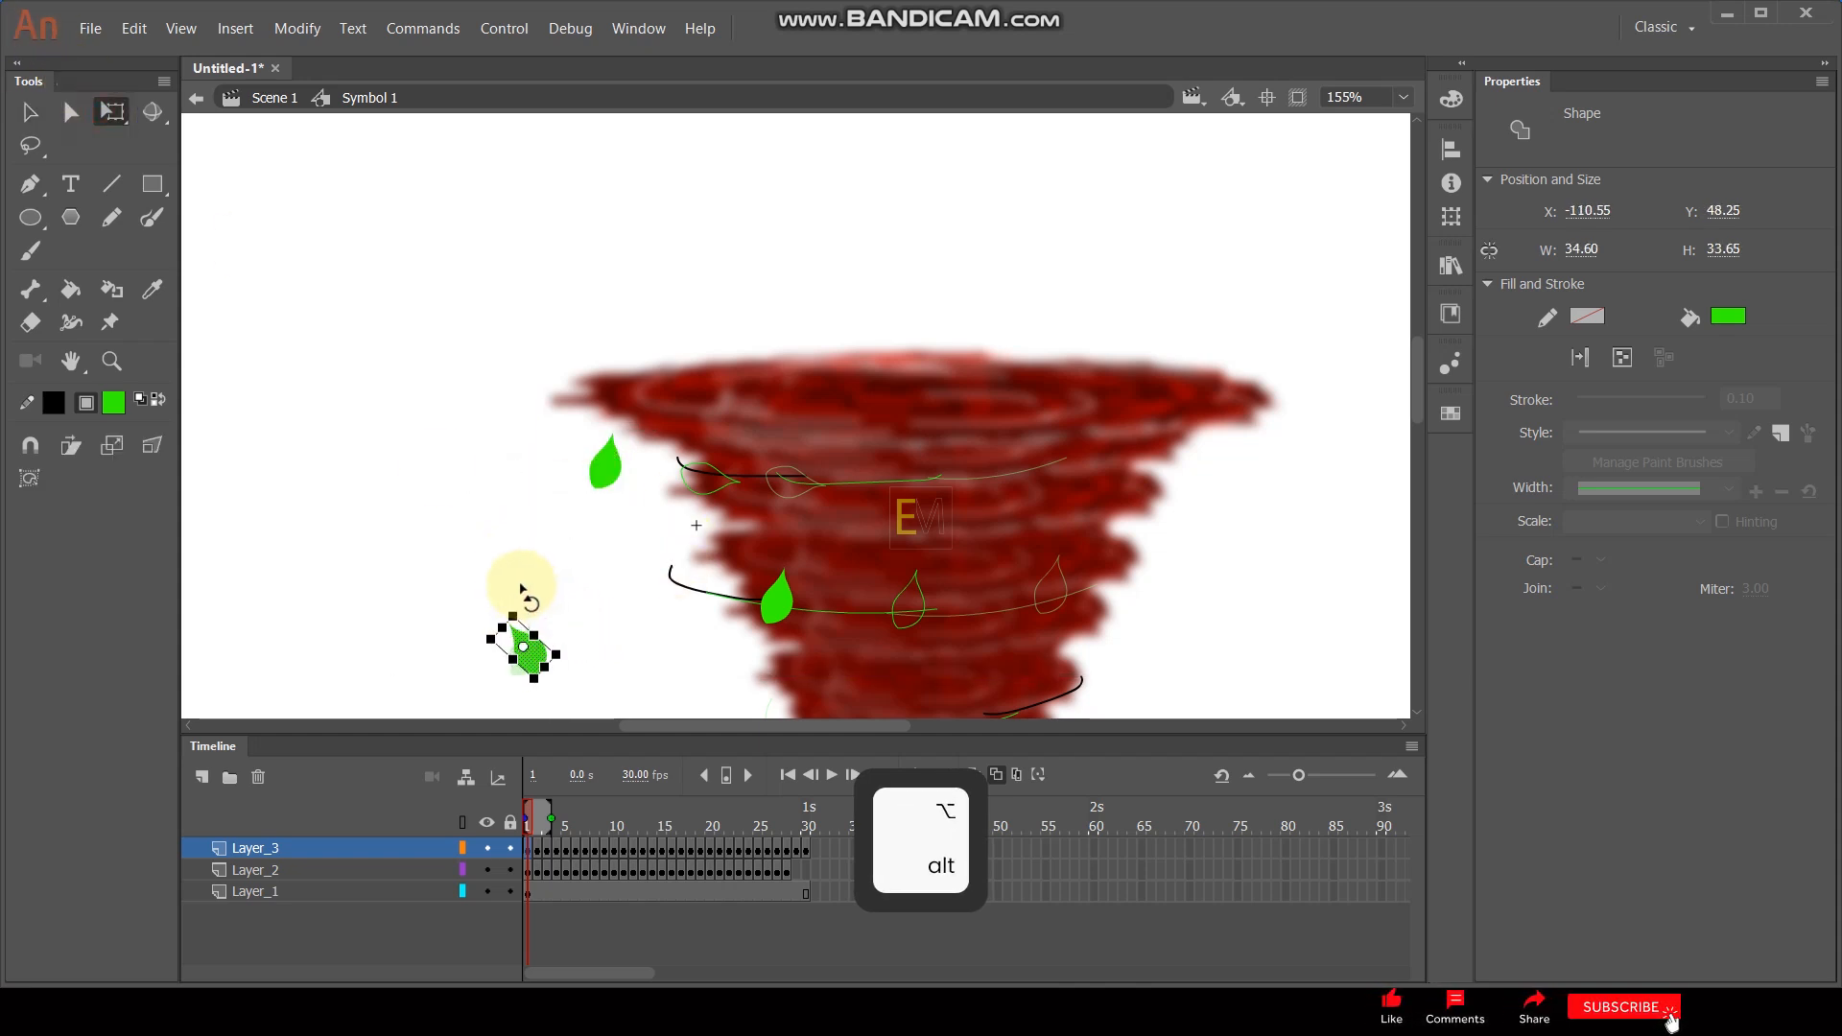
# Copy the tilted leaf into frame 2 and place it on the funnel's upper right rim, at about X 211, Y -94
pyautogui.hotkey('ctrl', 'c')
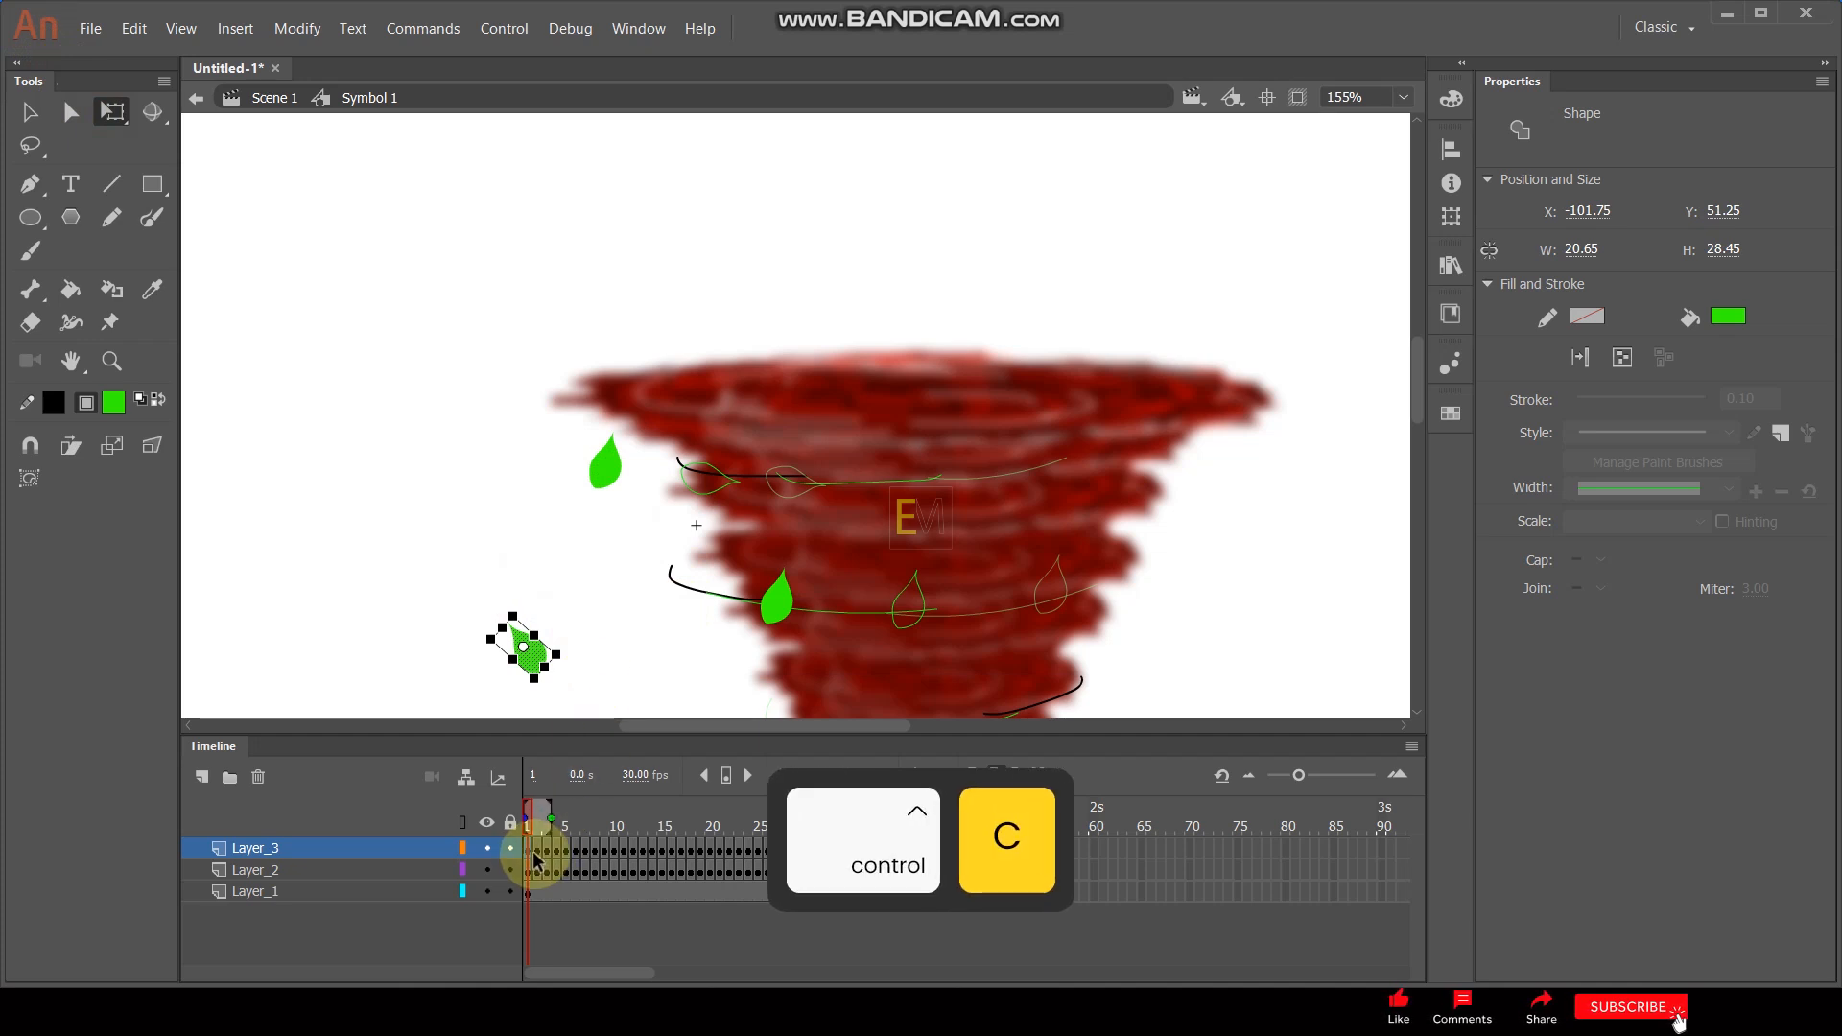
pyautogui.click(533, 850)
pyautogui.click(539, 850)
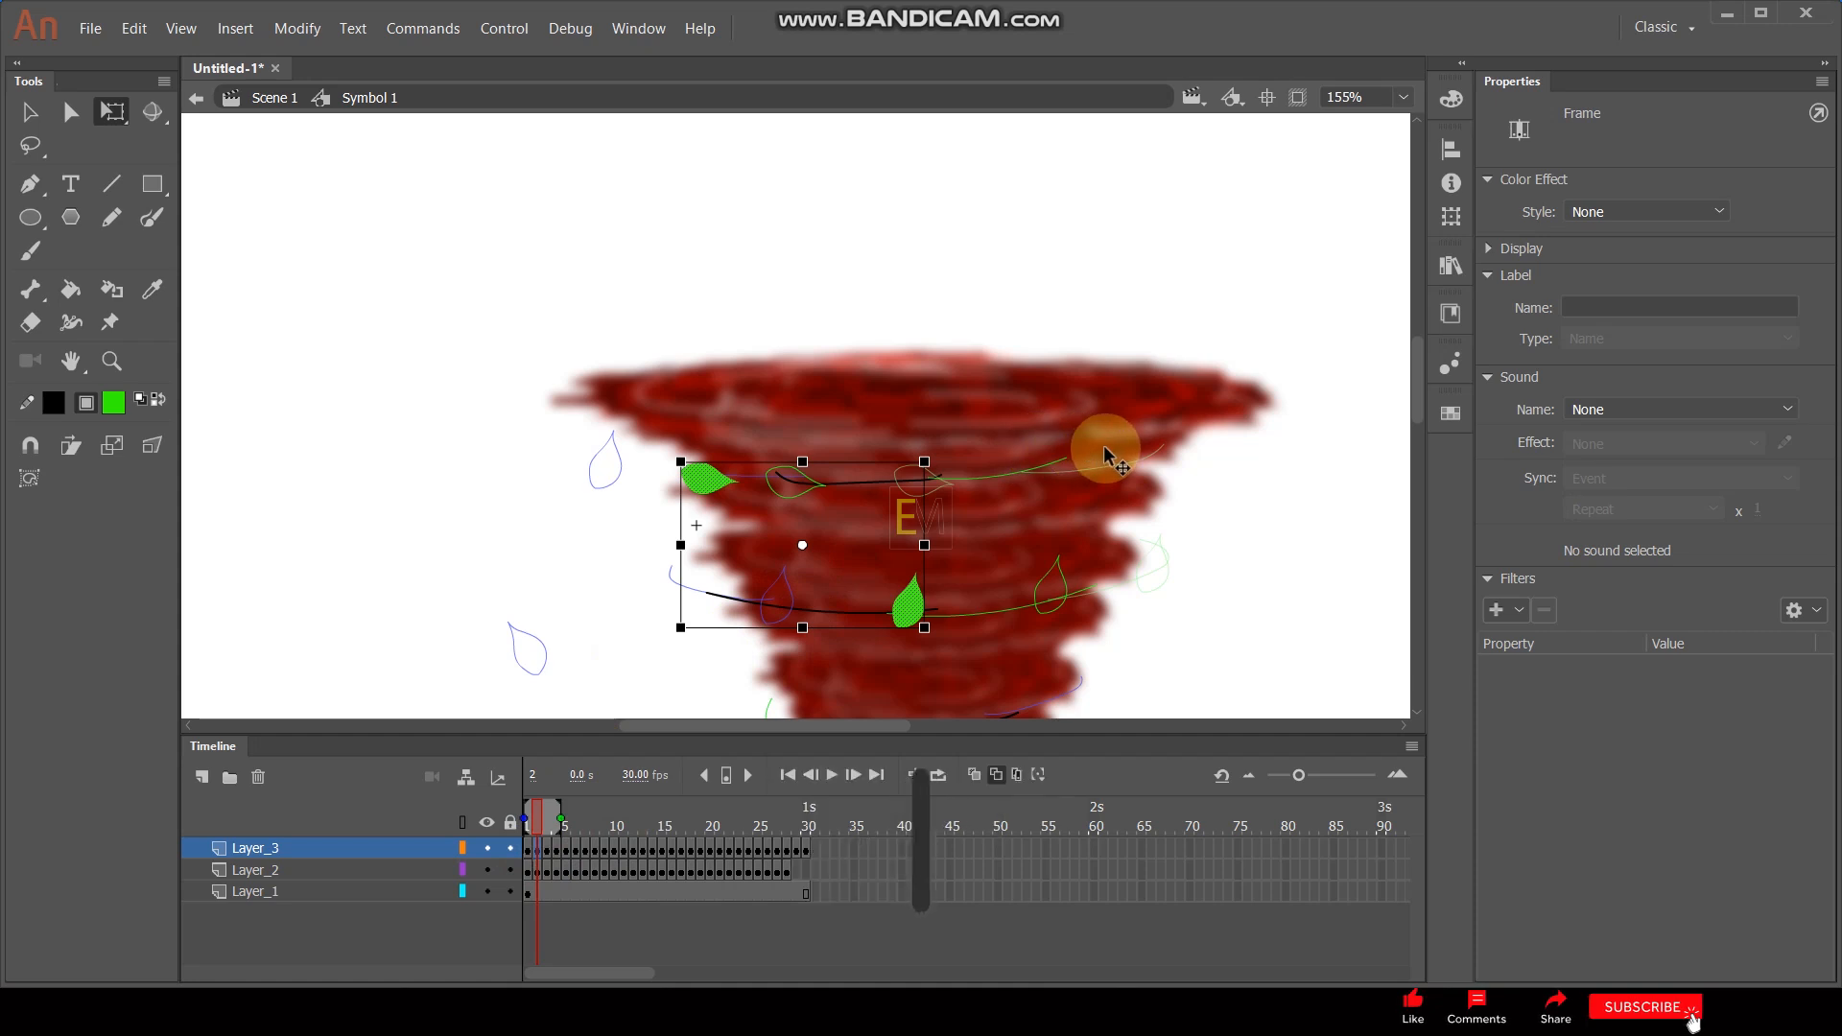
pyautogui.hotkey('ctrl', 'v')
pyautogui.moveTo(810, 441); pyautogui.dragTo(1115, 394)
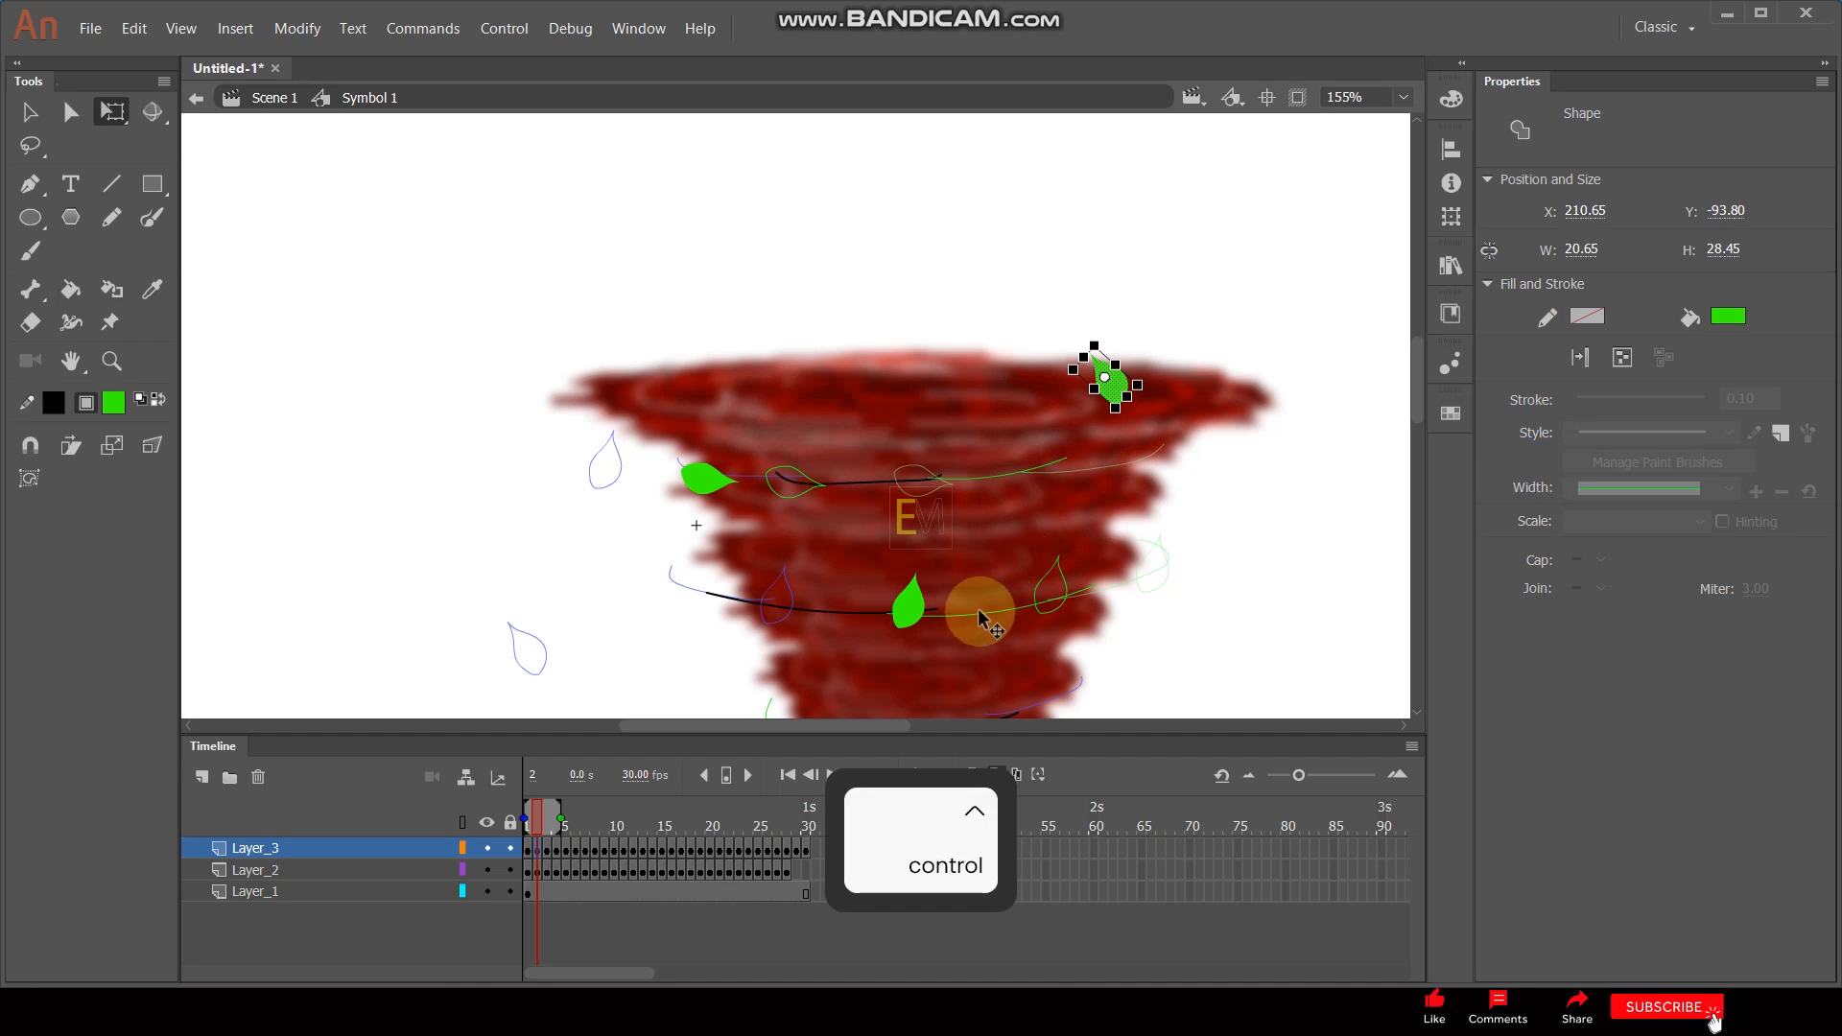
# Paste the tilted leaf into frame 3, place it at the funnel's lower right edge and play the animation
pyautogui.press('.')
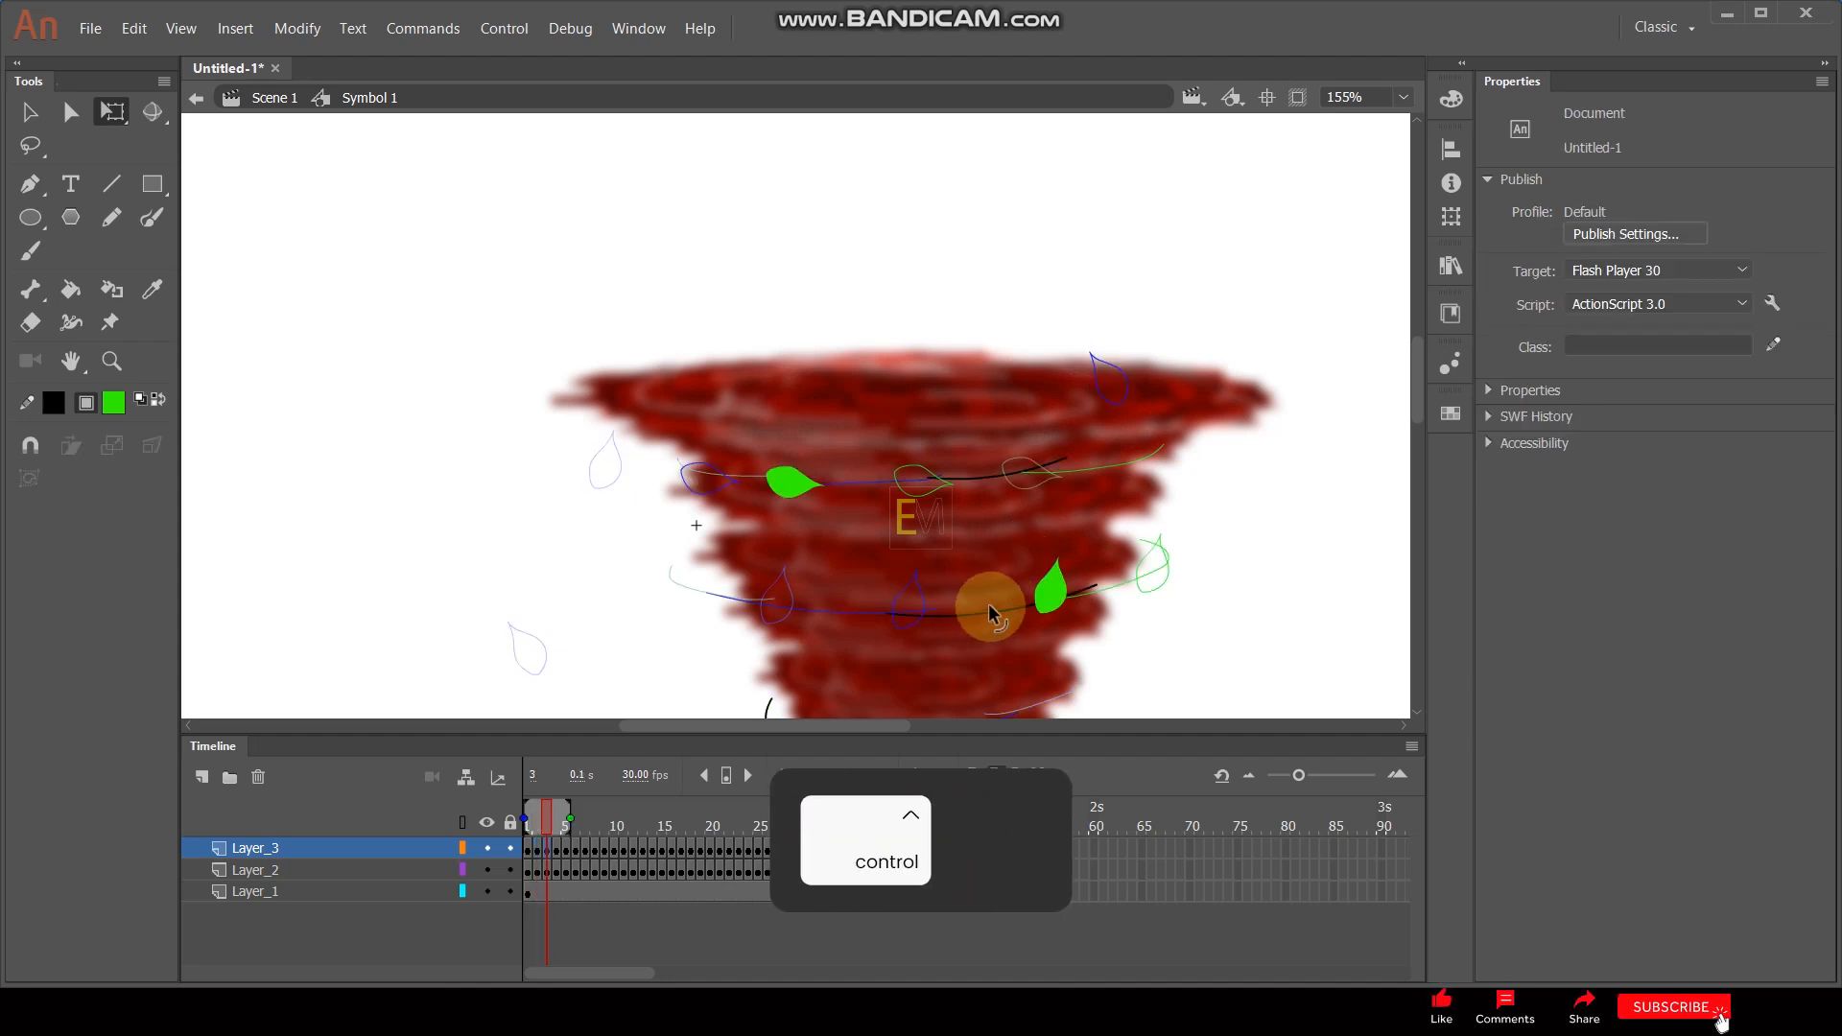
pyautogui.hotkey('ctrl', 'v')
pyautogui.moveTo(806, 427); pyautogui.dragTo(1078, 682)
pyautogui.press('Return')
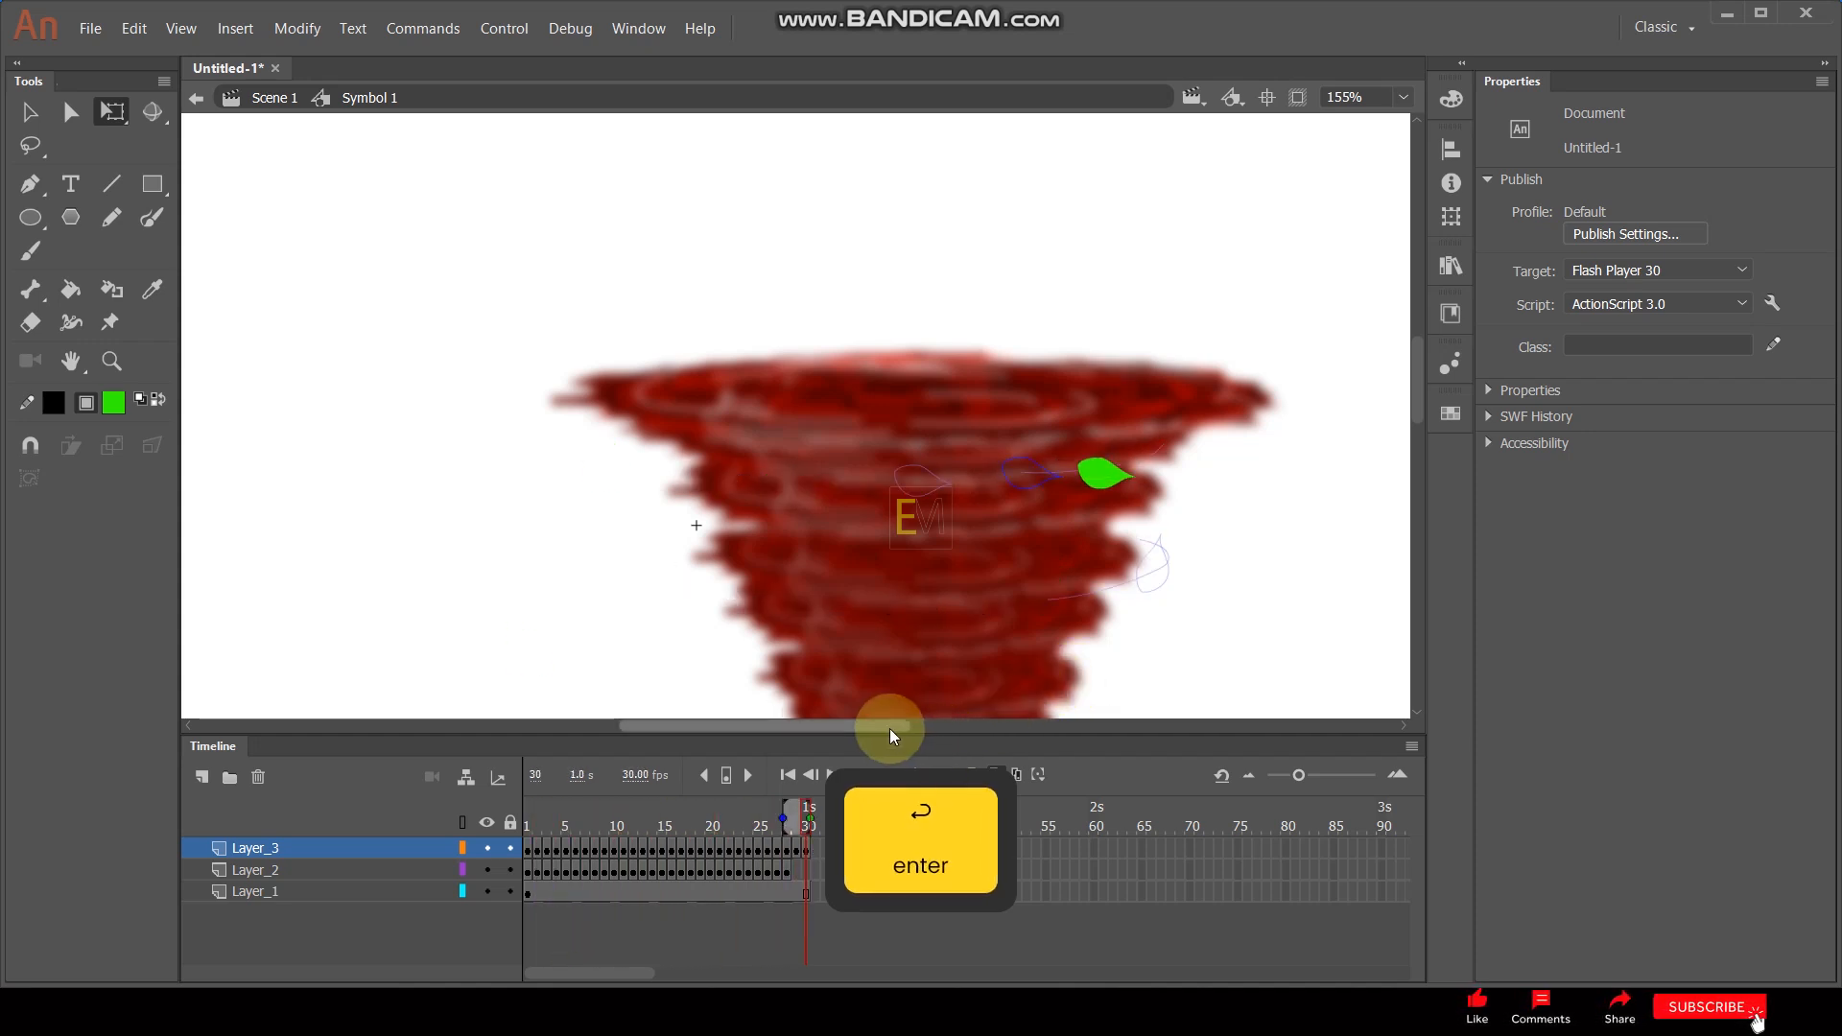
# Paste the tilted leaf into frames 14 and 22 of Layer_3
pyautogui.click(652, 848)
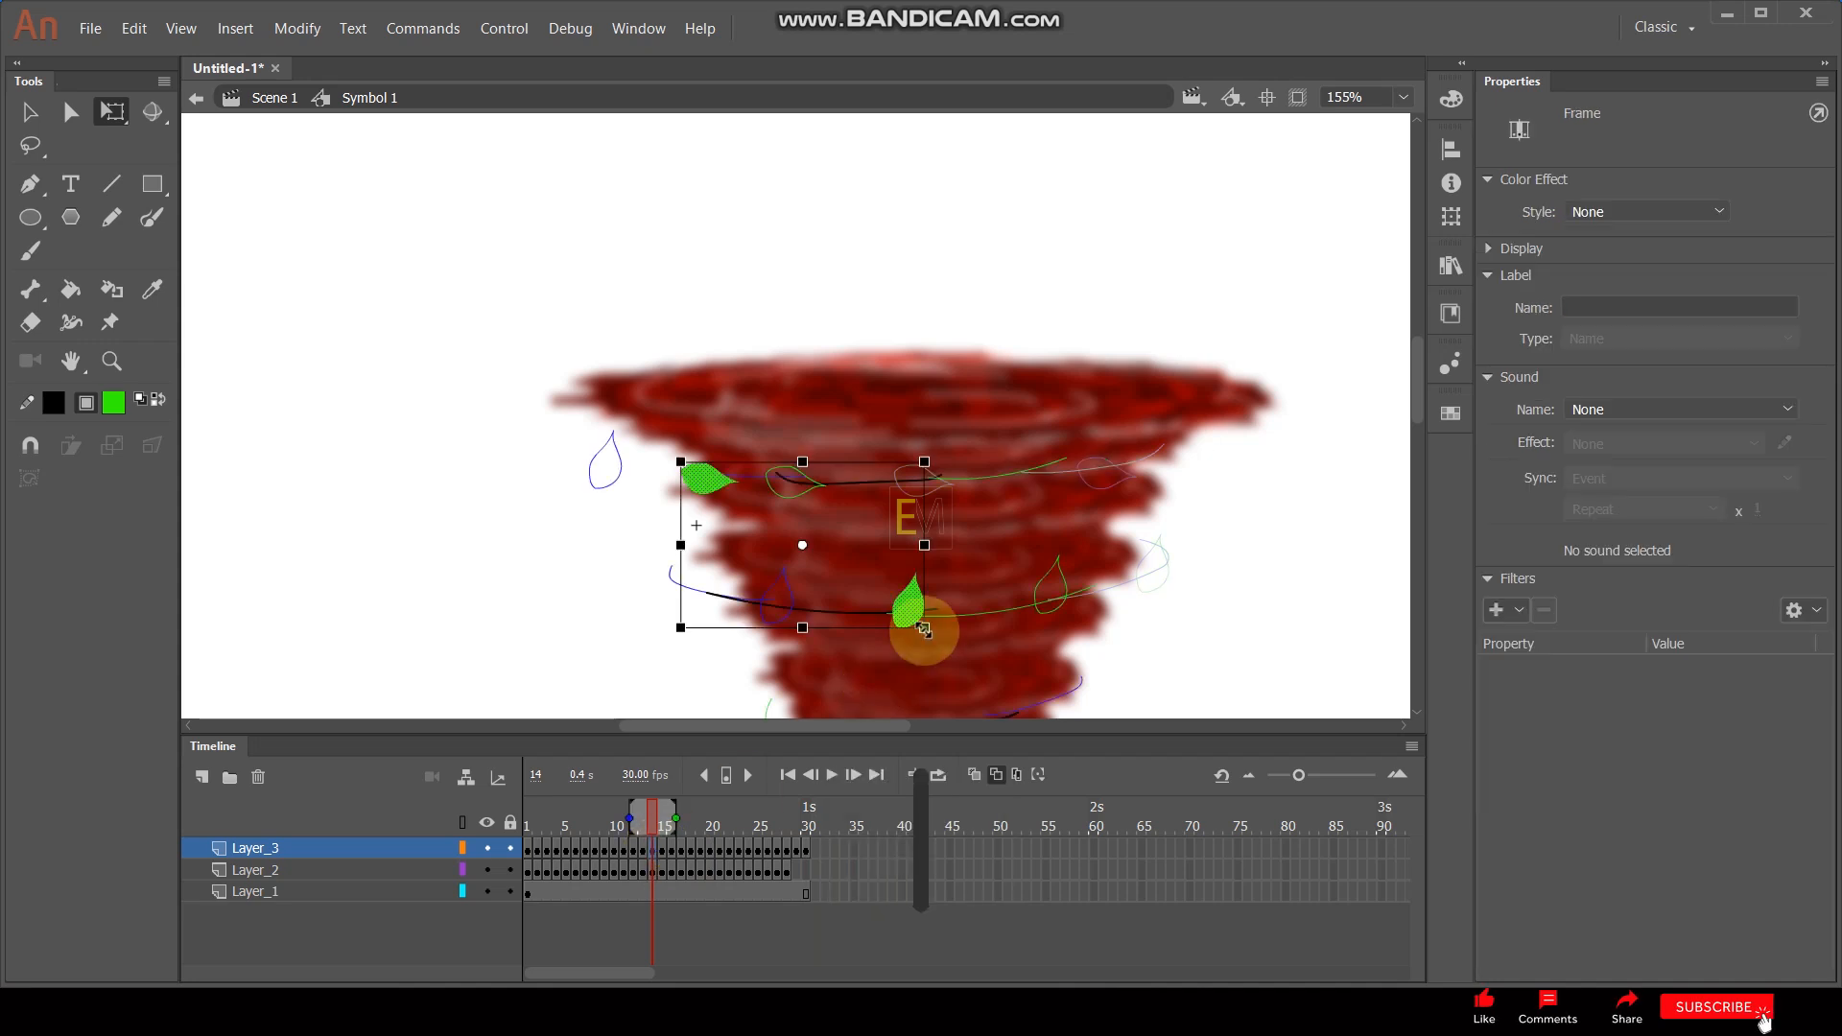
pyautogui.click(1294, 580)
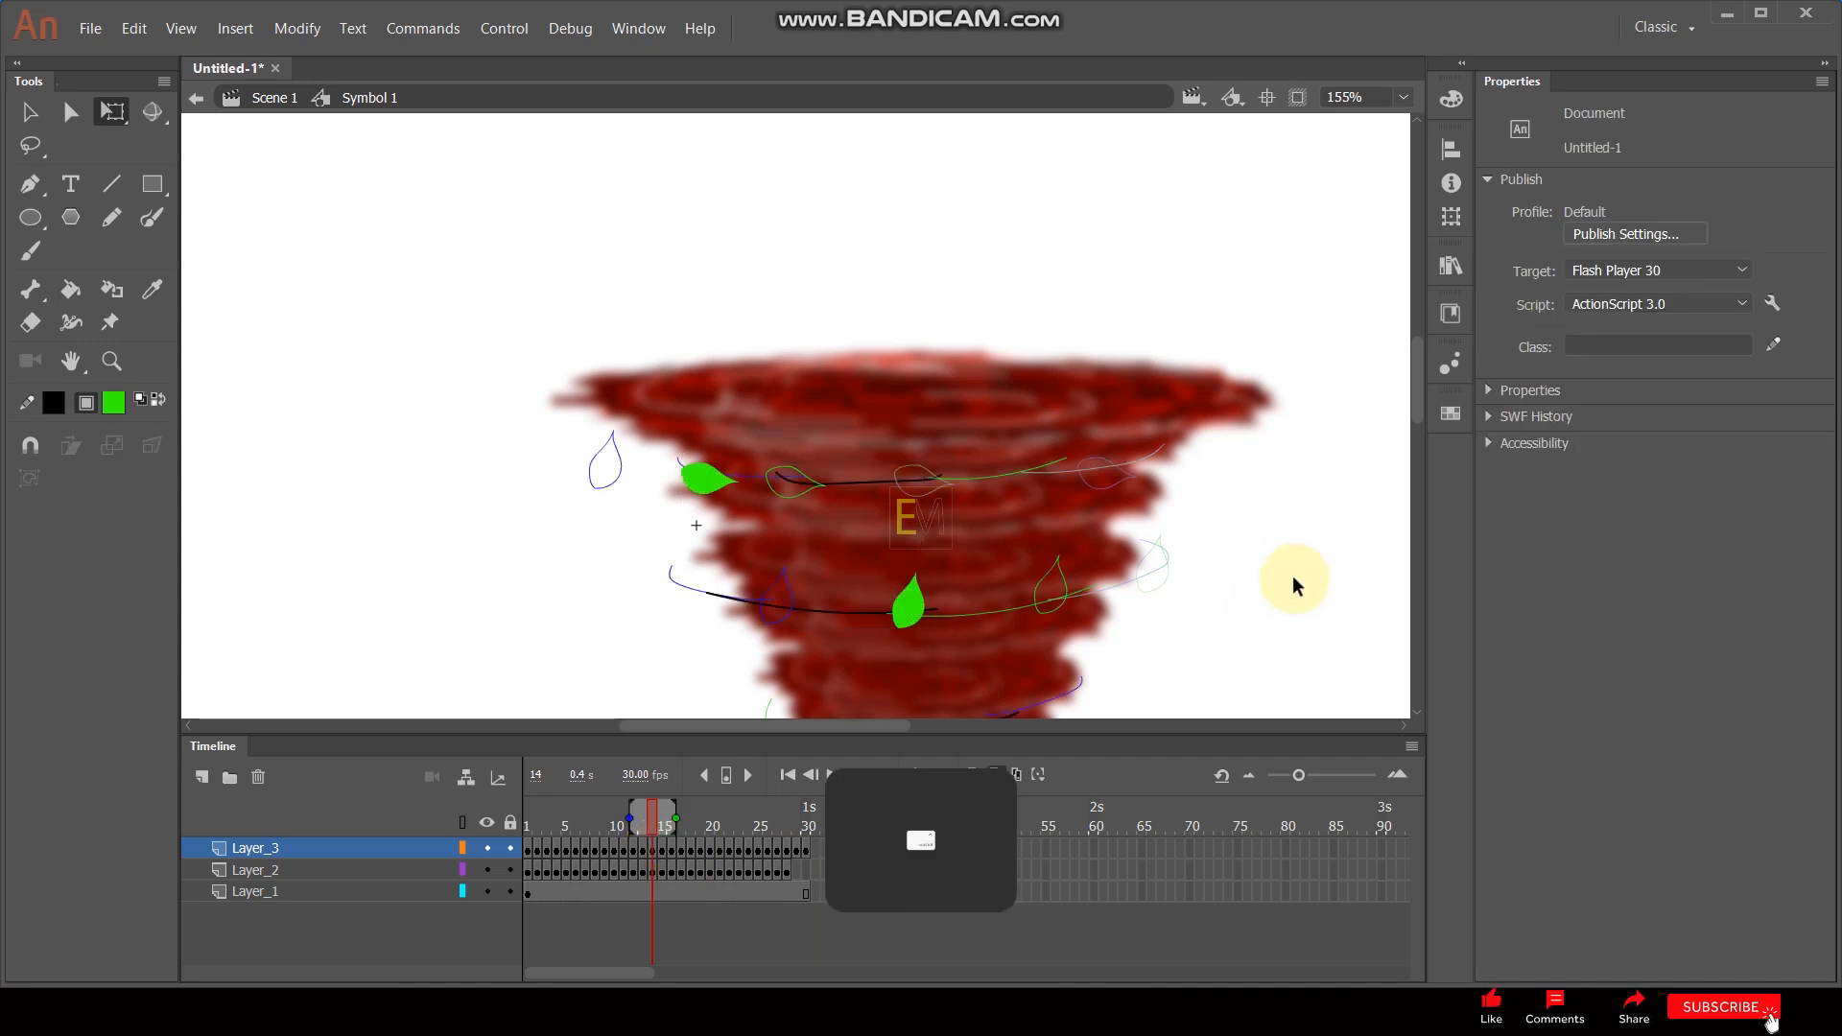
pyautogui.hotkey('ctrl', 'v')
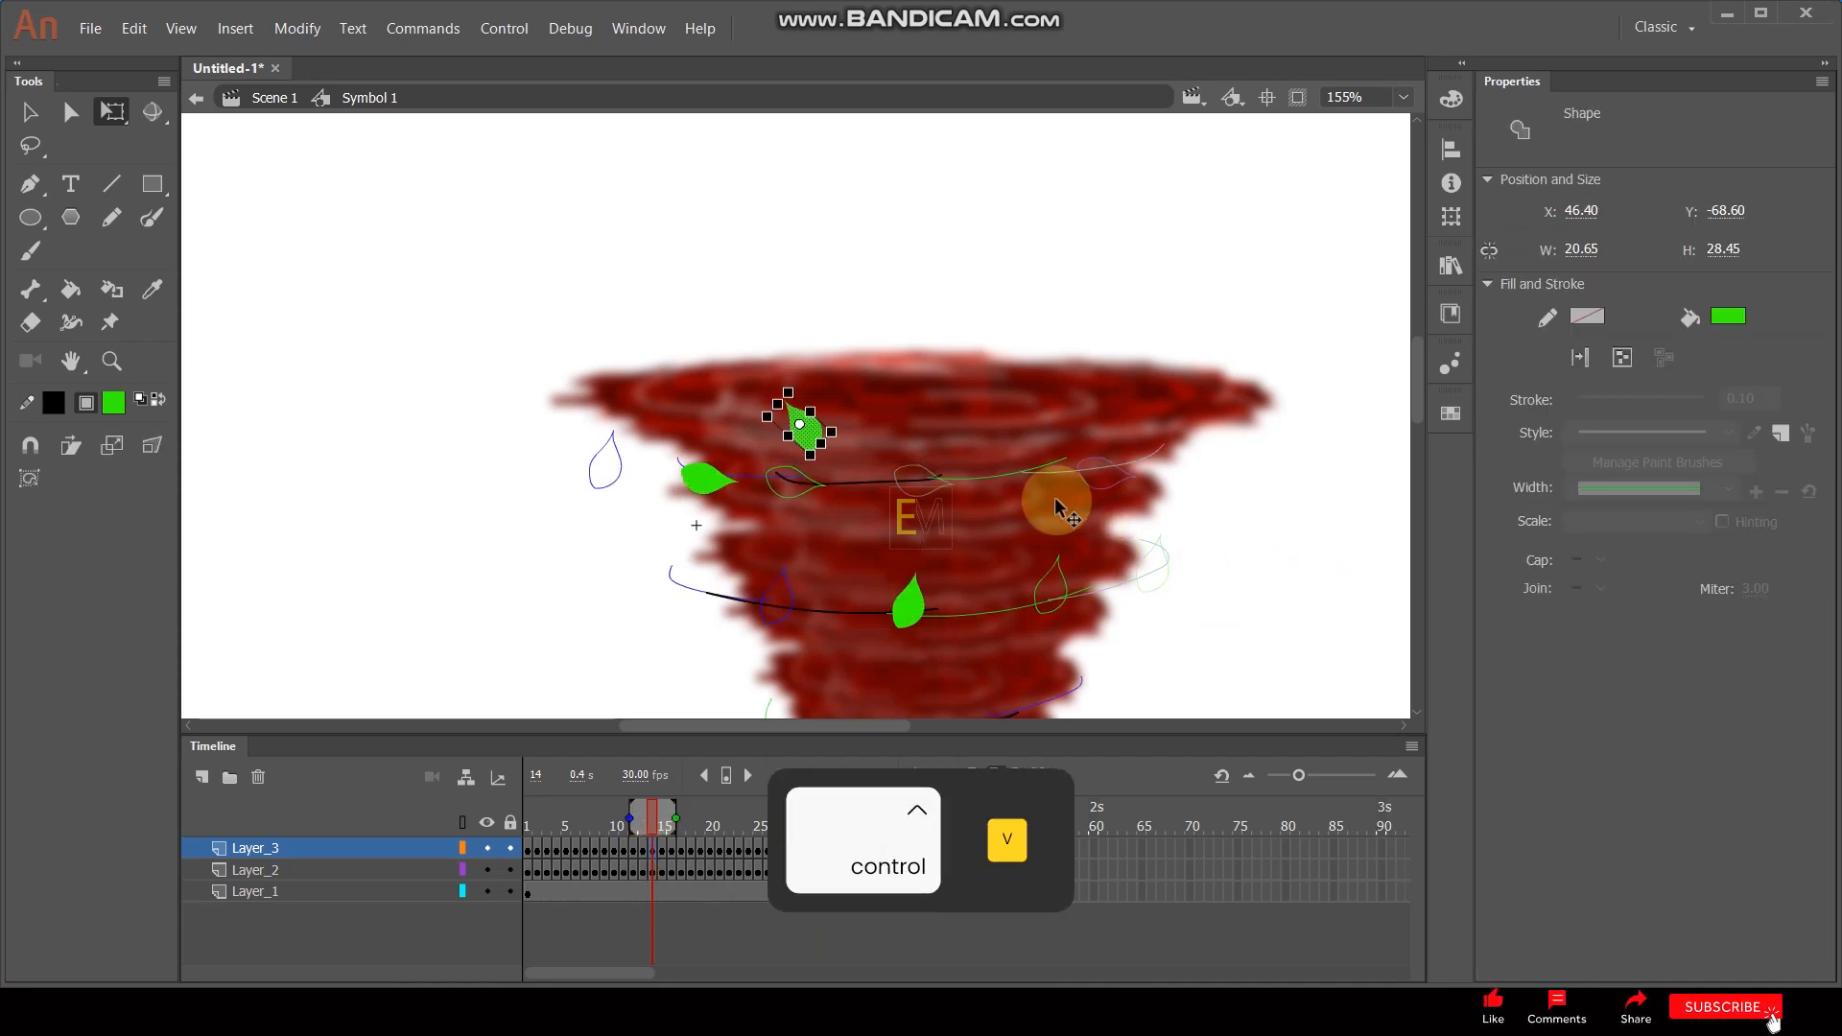
pyautogui.click(732, 851)
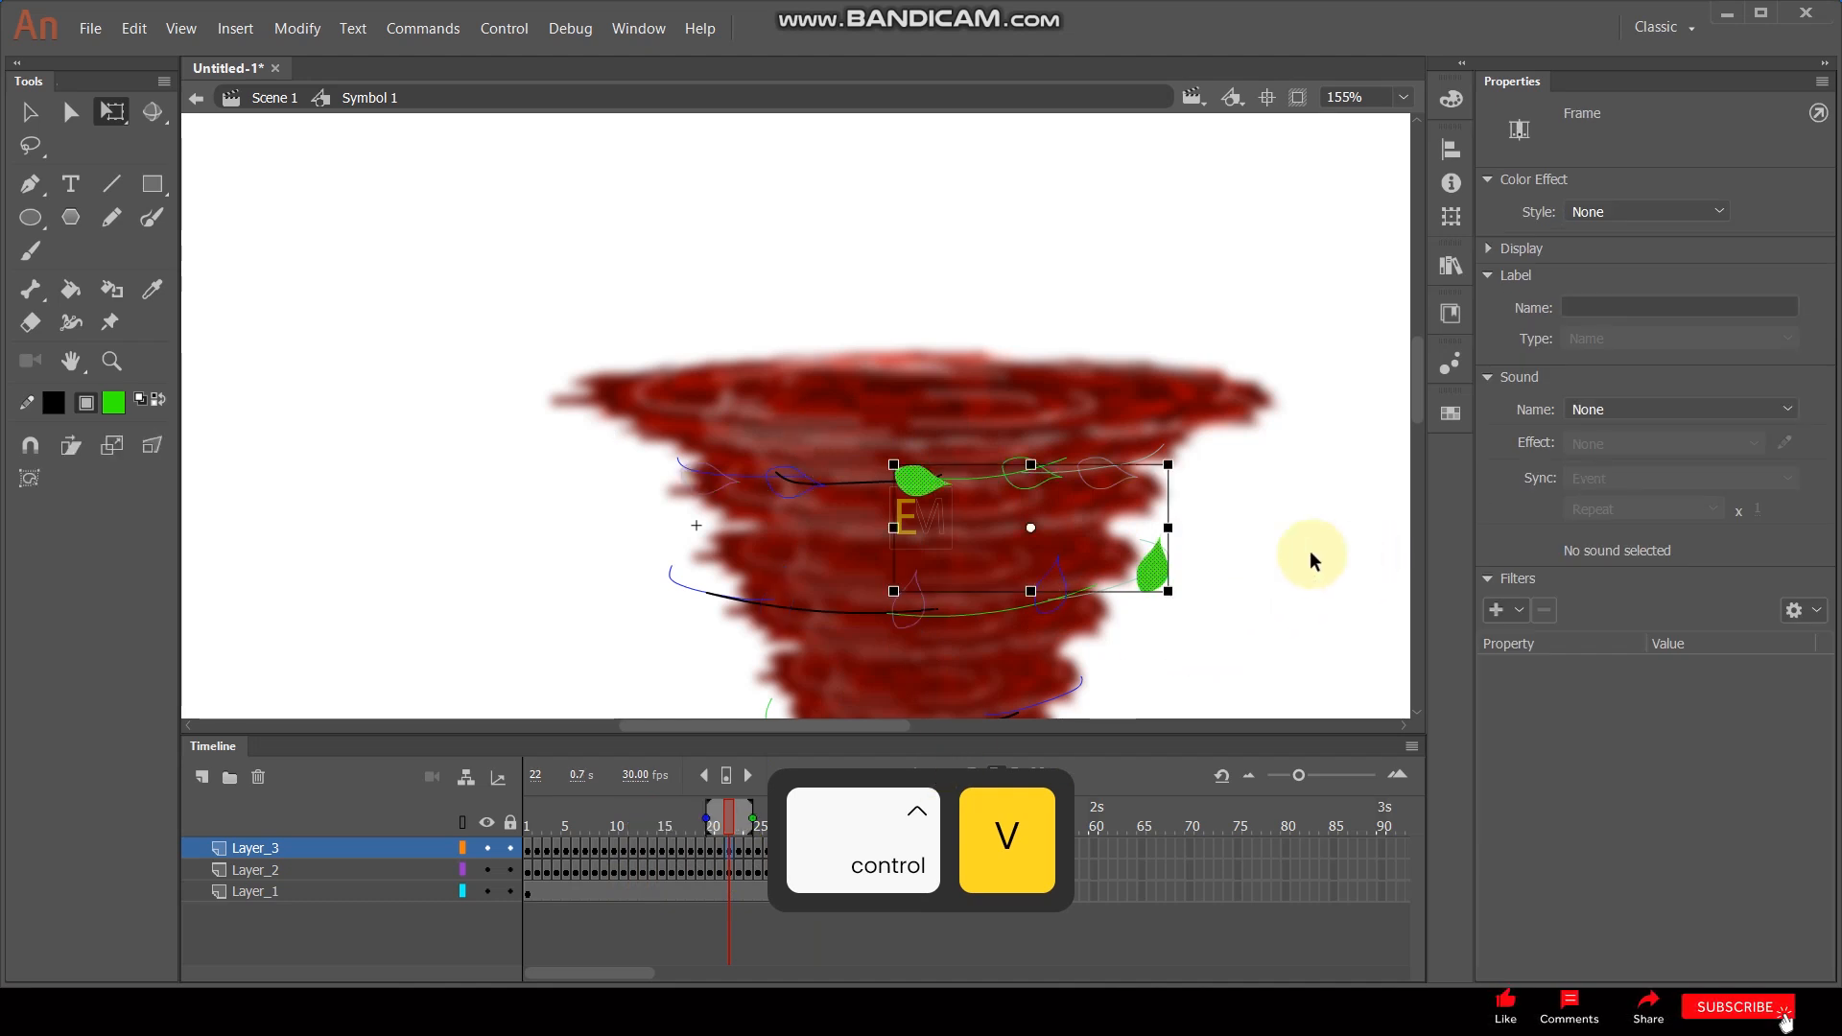
pyautogui.hotkey('ctrl', 'v')
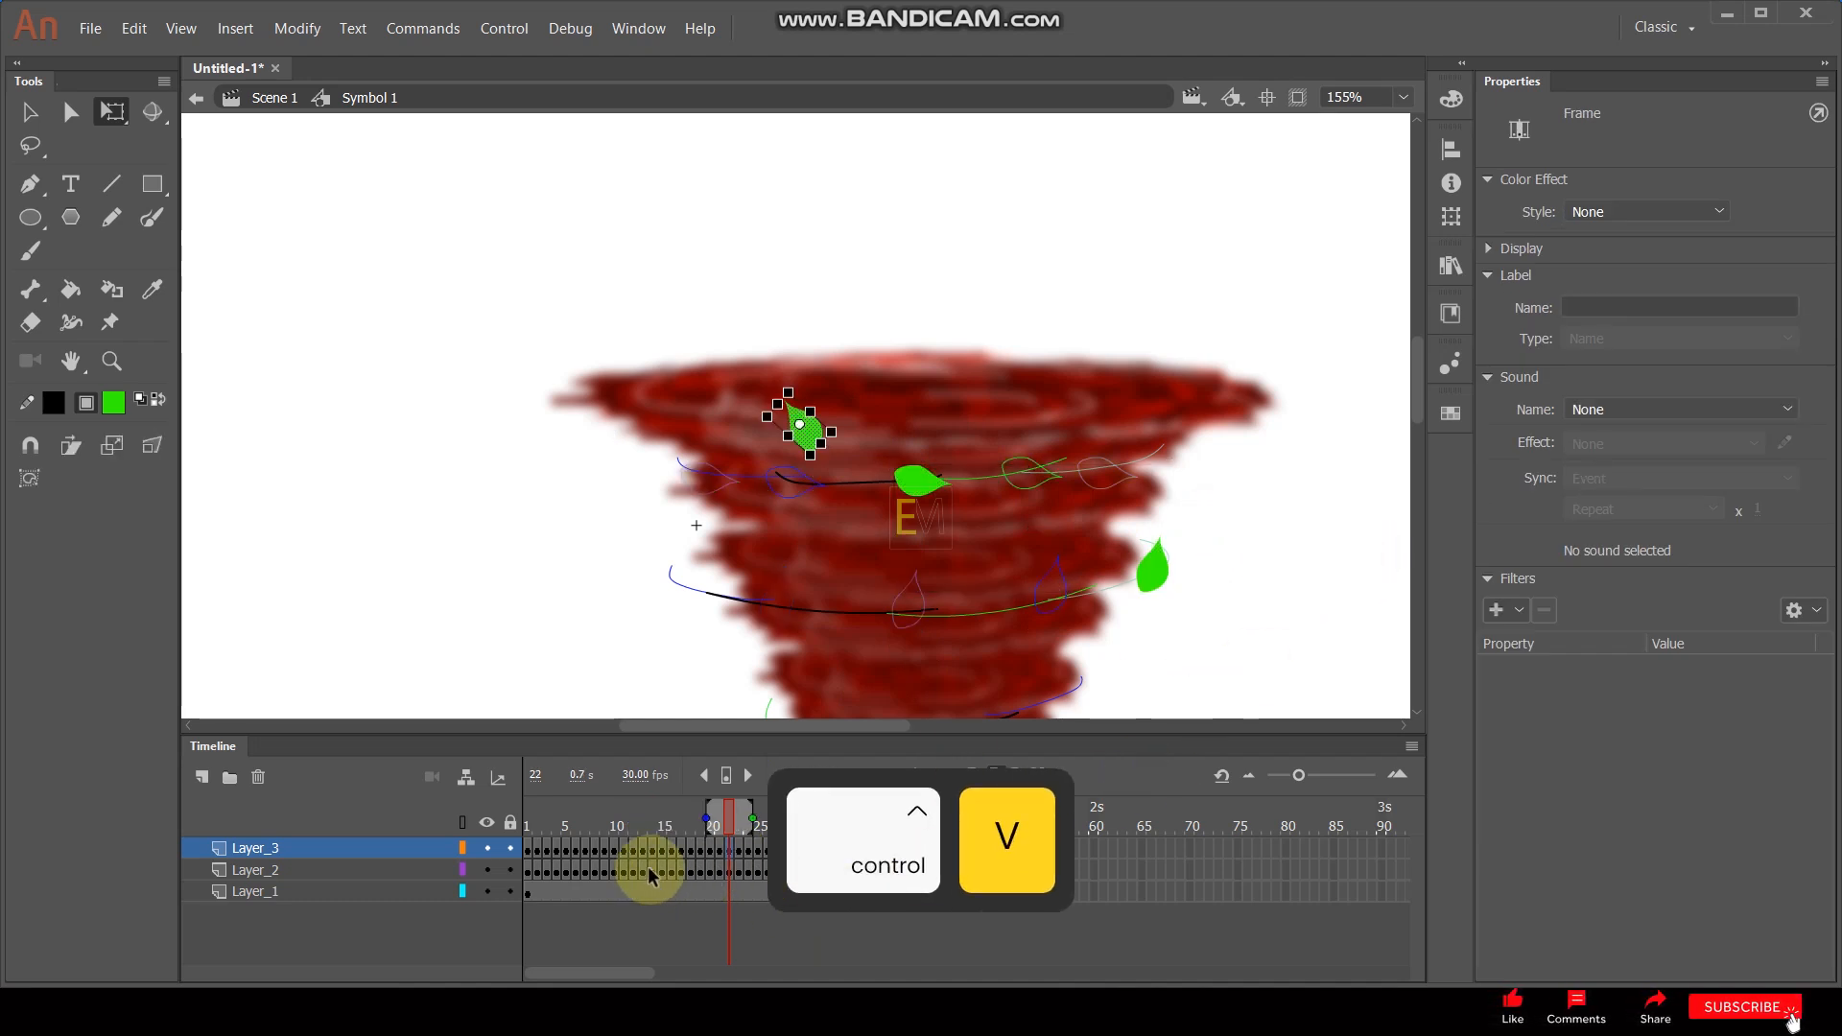
# Paste the tilted leaf into frame 9 and move it down to the funnel's lower left edge
pyautogui.click(604, 851)
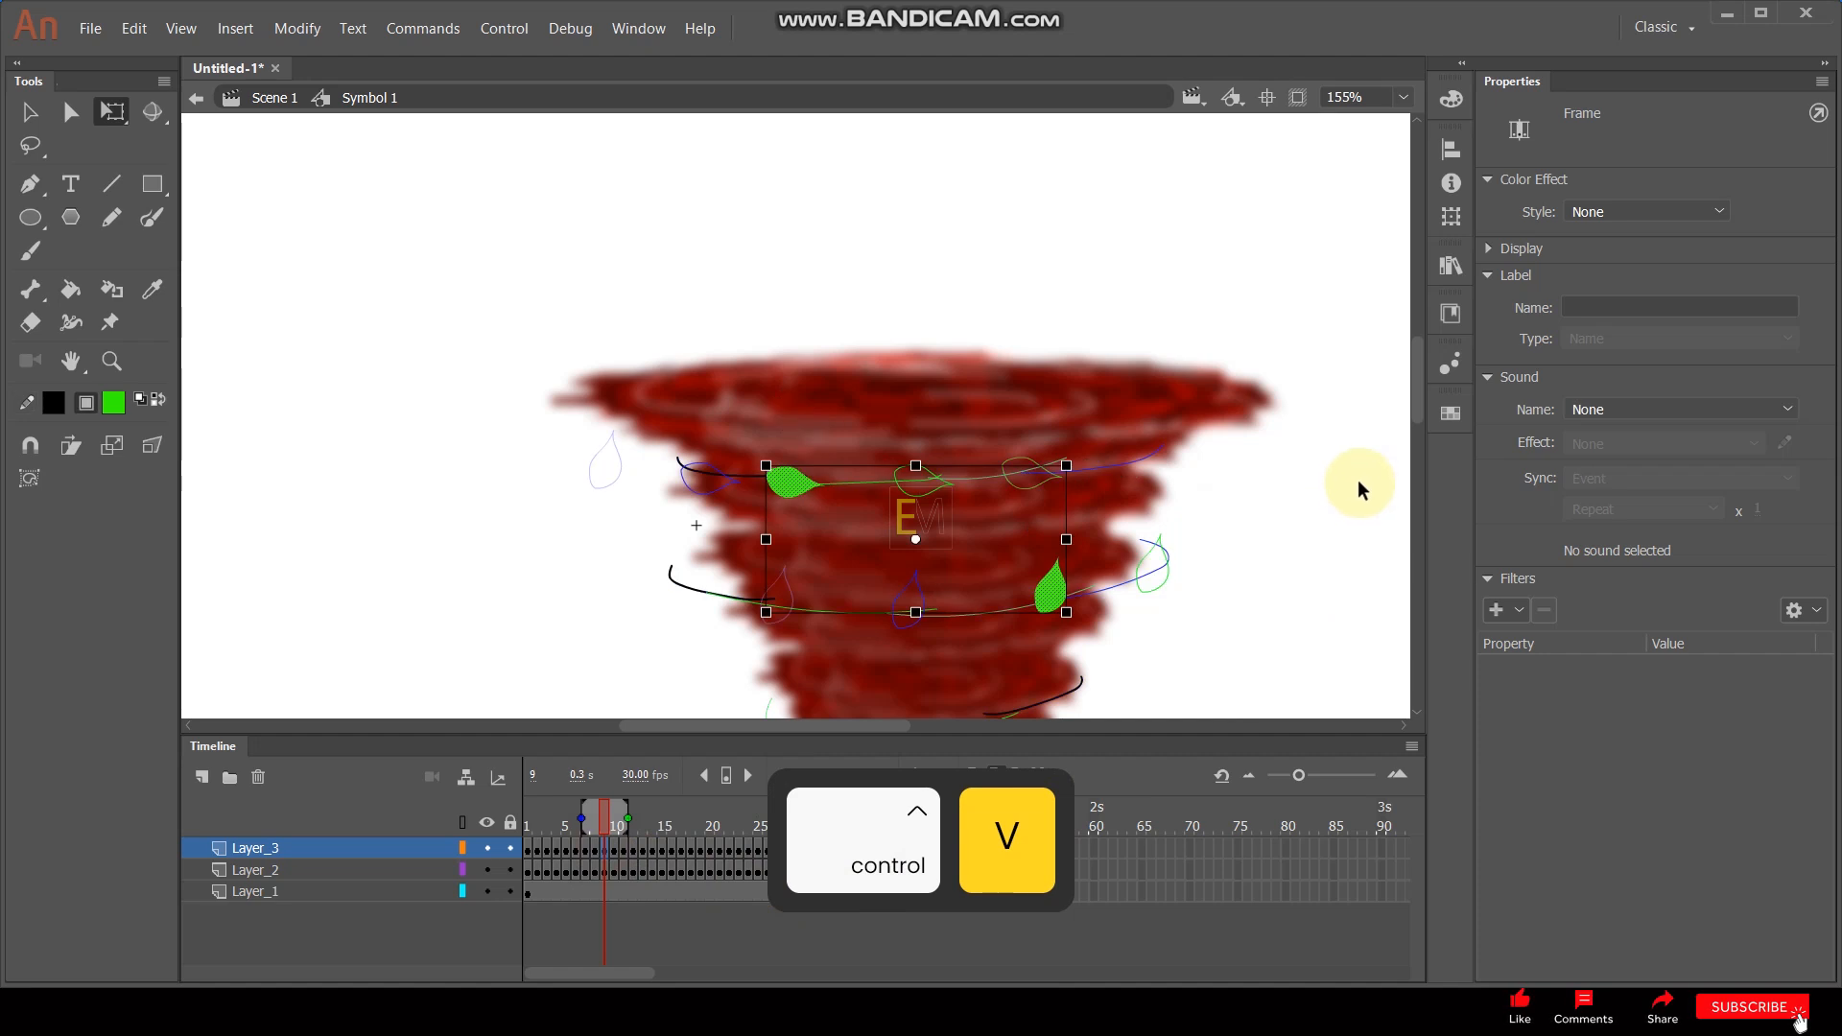
pyautogui.hotkey('ctrl', 'v')
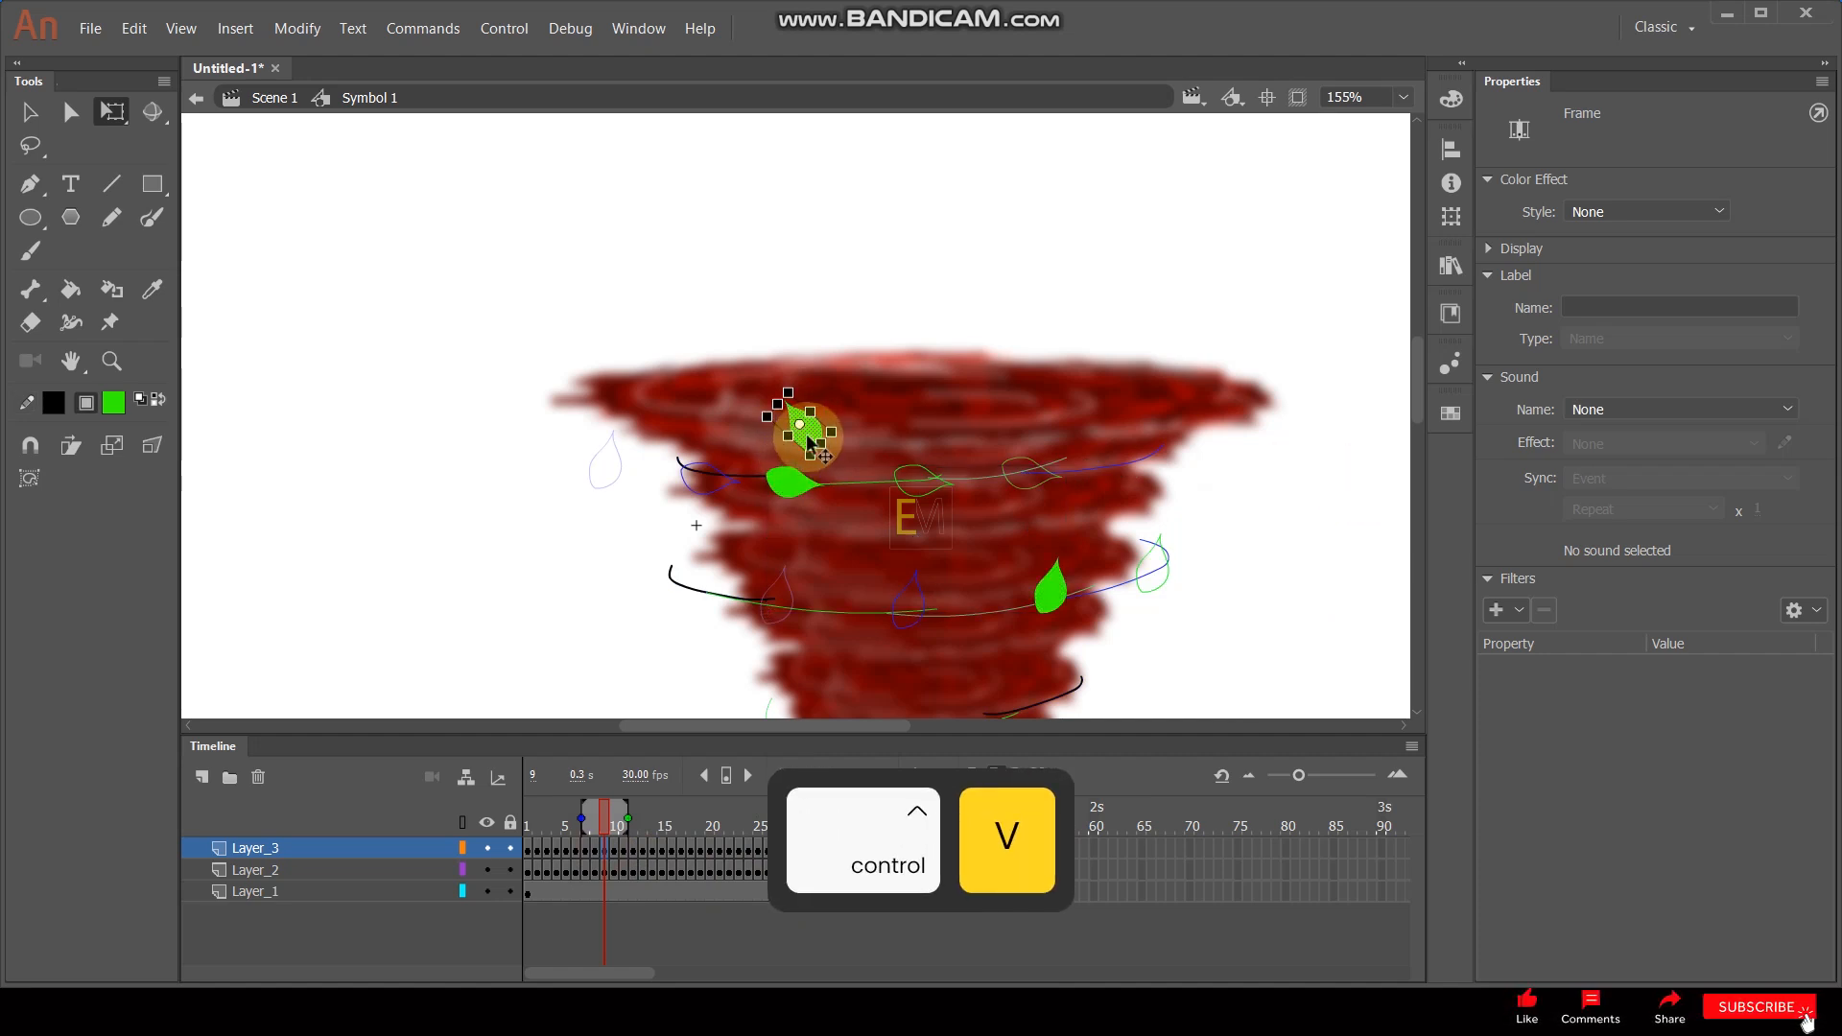
pyautogui.moveTo(812, 443); pyautogui.dragTo(789, 705)
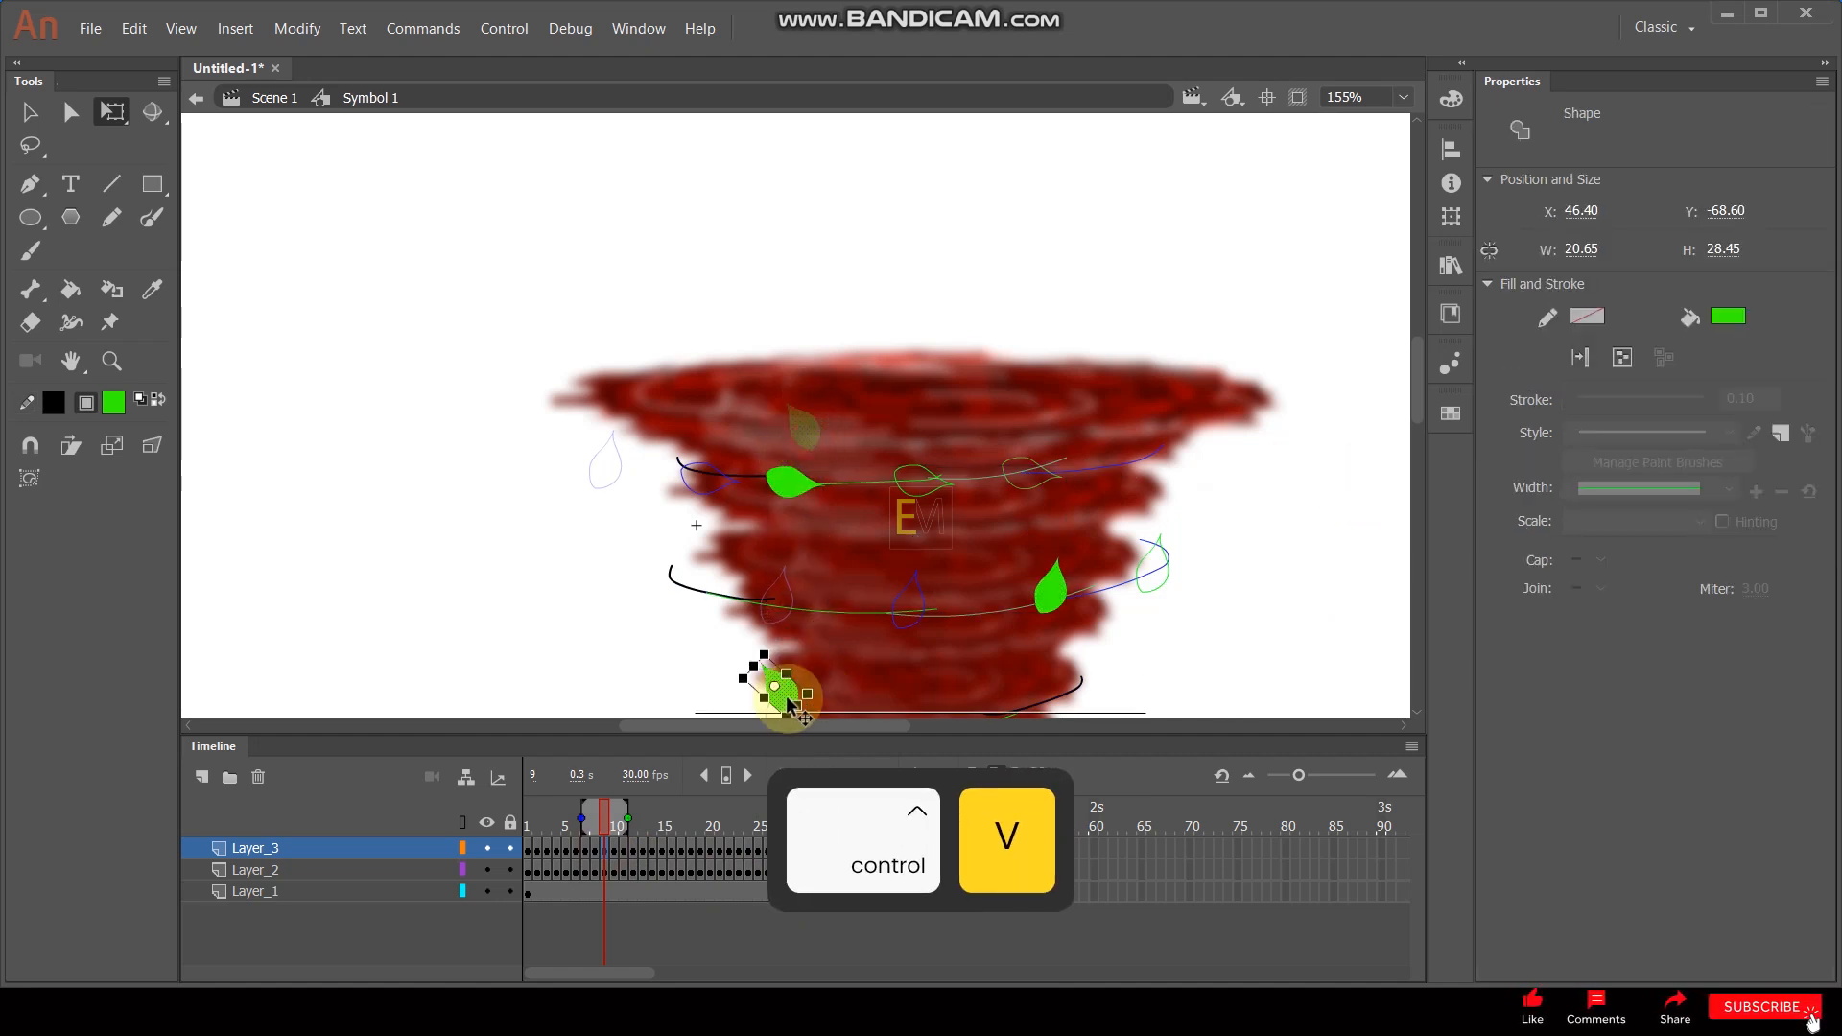
# Deselect the leaf, play Symbol 1's animation to preview the swirling leaves, and return to Scene 1
pyautogui.click(1293, 543)
pyautogui.press('Return')
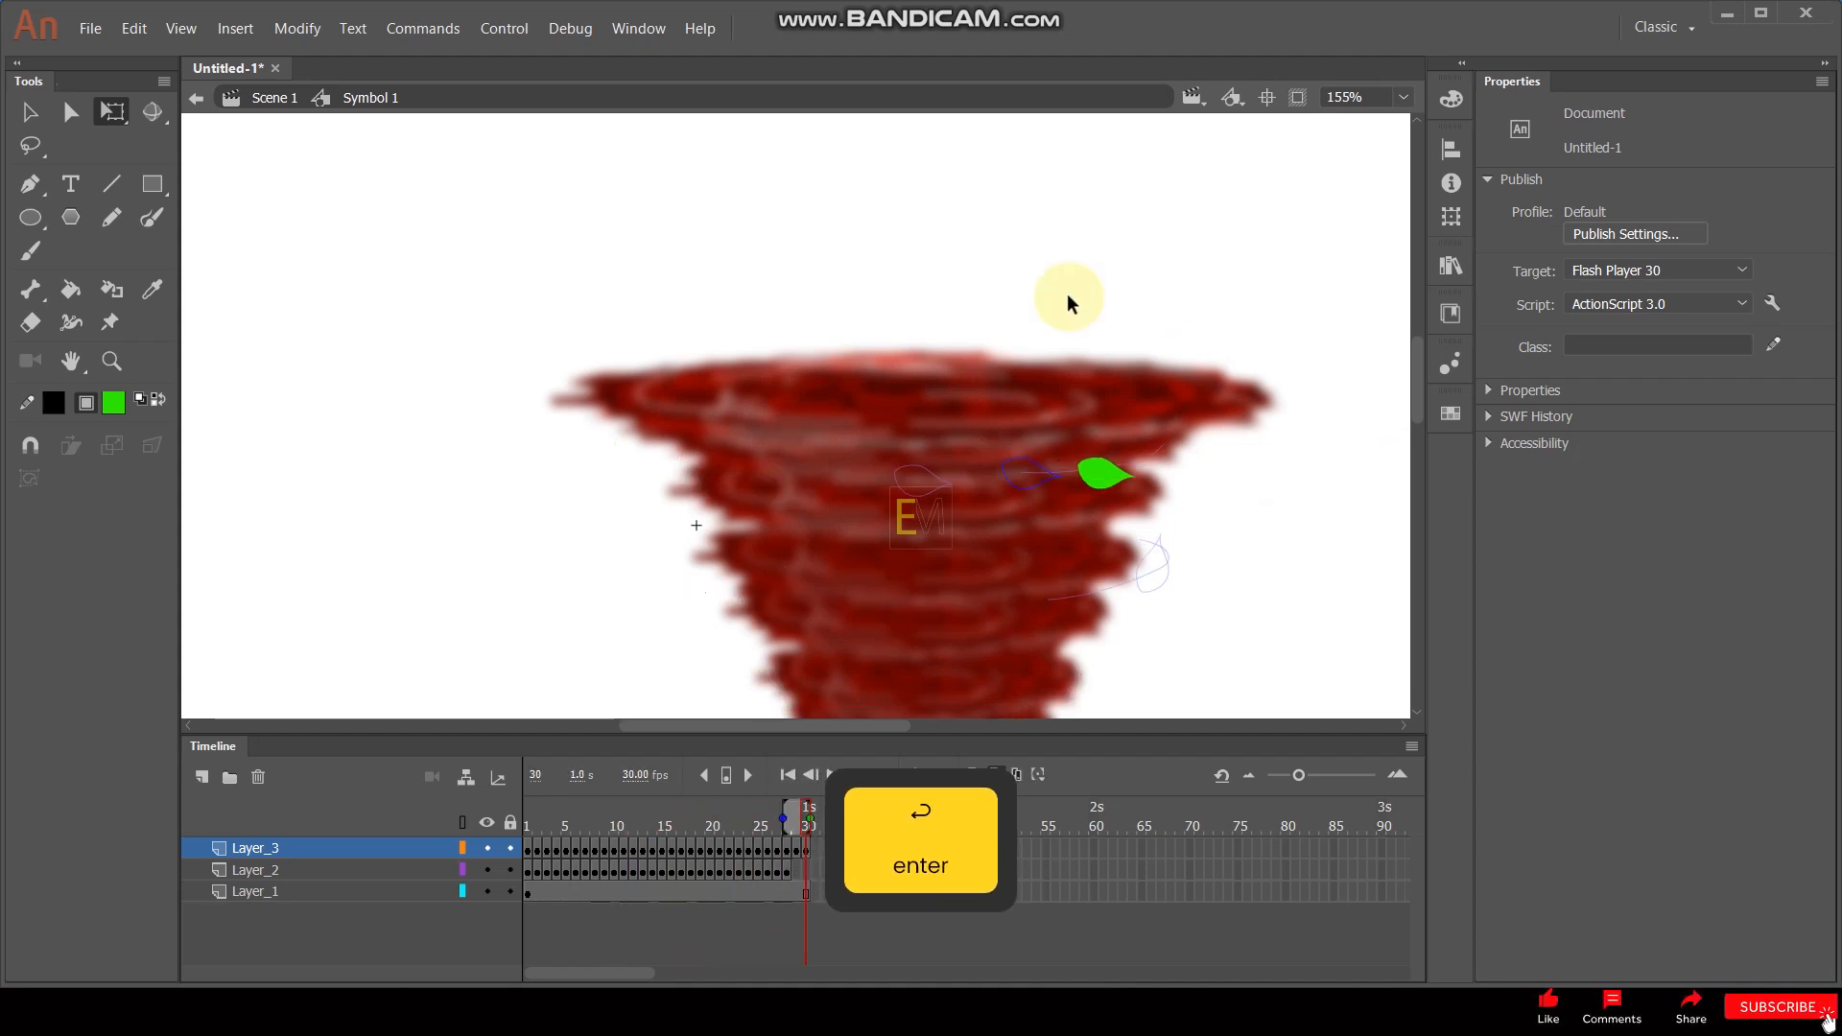
pyautogui.click(274, 97)
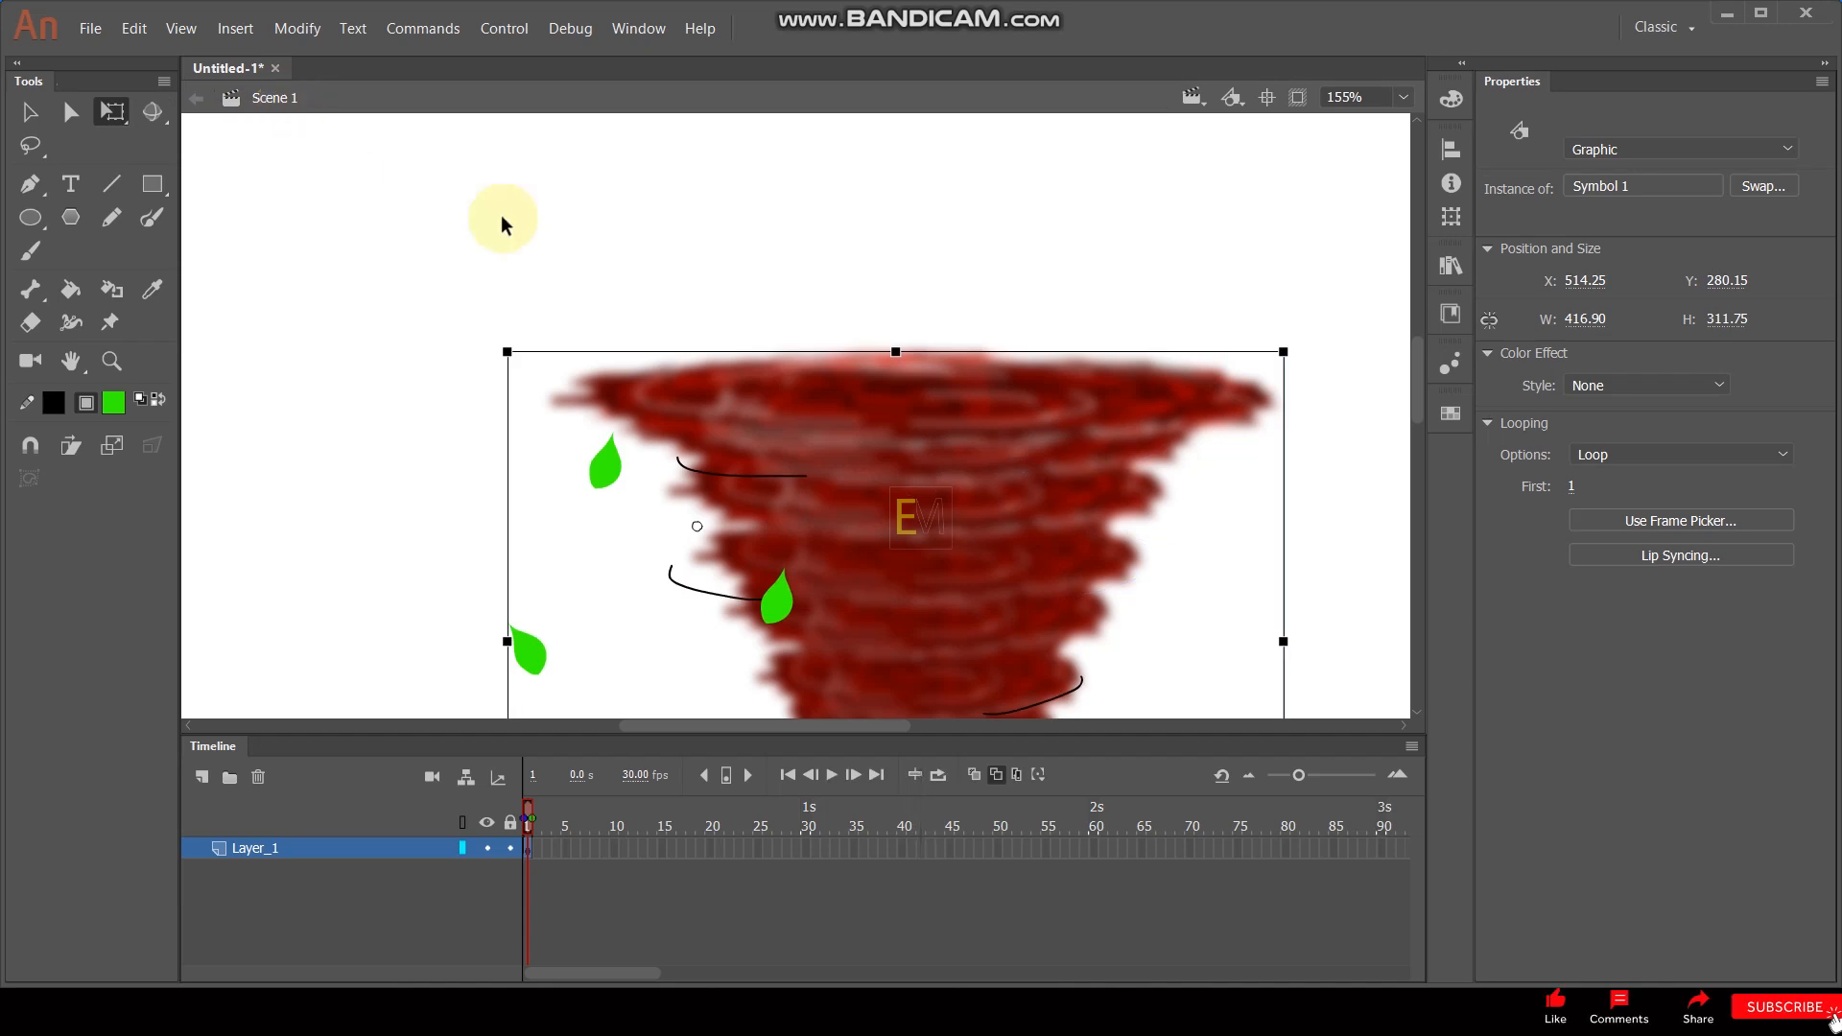
# Move the tornado off the stage's left side to about X -346.75, Y 329.35, and stretch its height to about 385.65
pyautogui.keyDown('ctrl'); pyautogui.scroll(-5, 794, 249); pyautogui.keyUp('ctrl')
pyautogui.moveTo(759, 345); pyautogui.dragTo(406, 368)
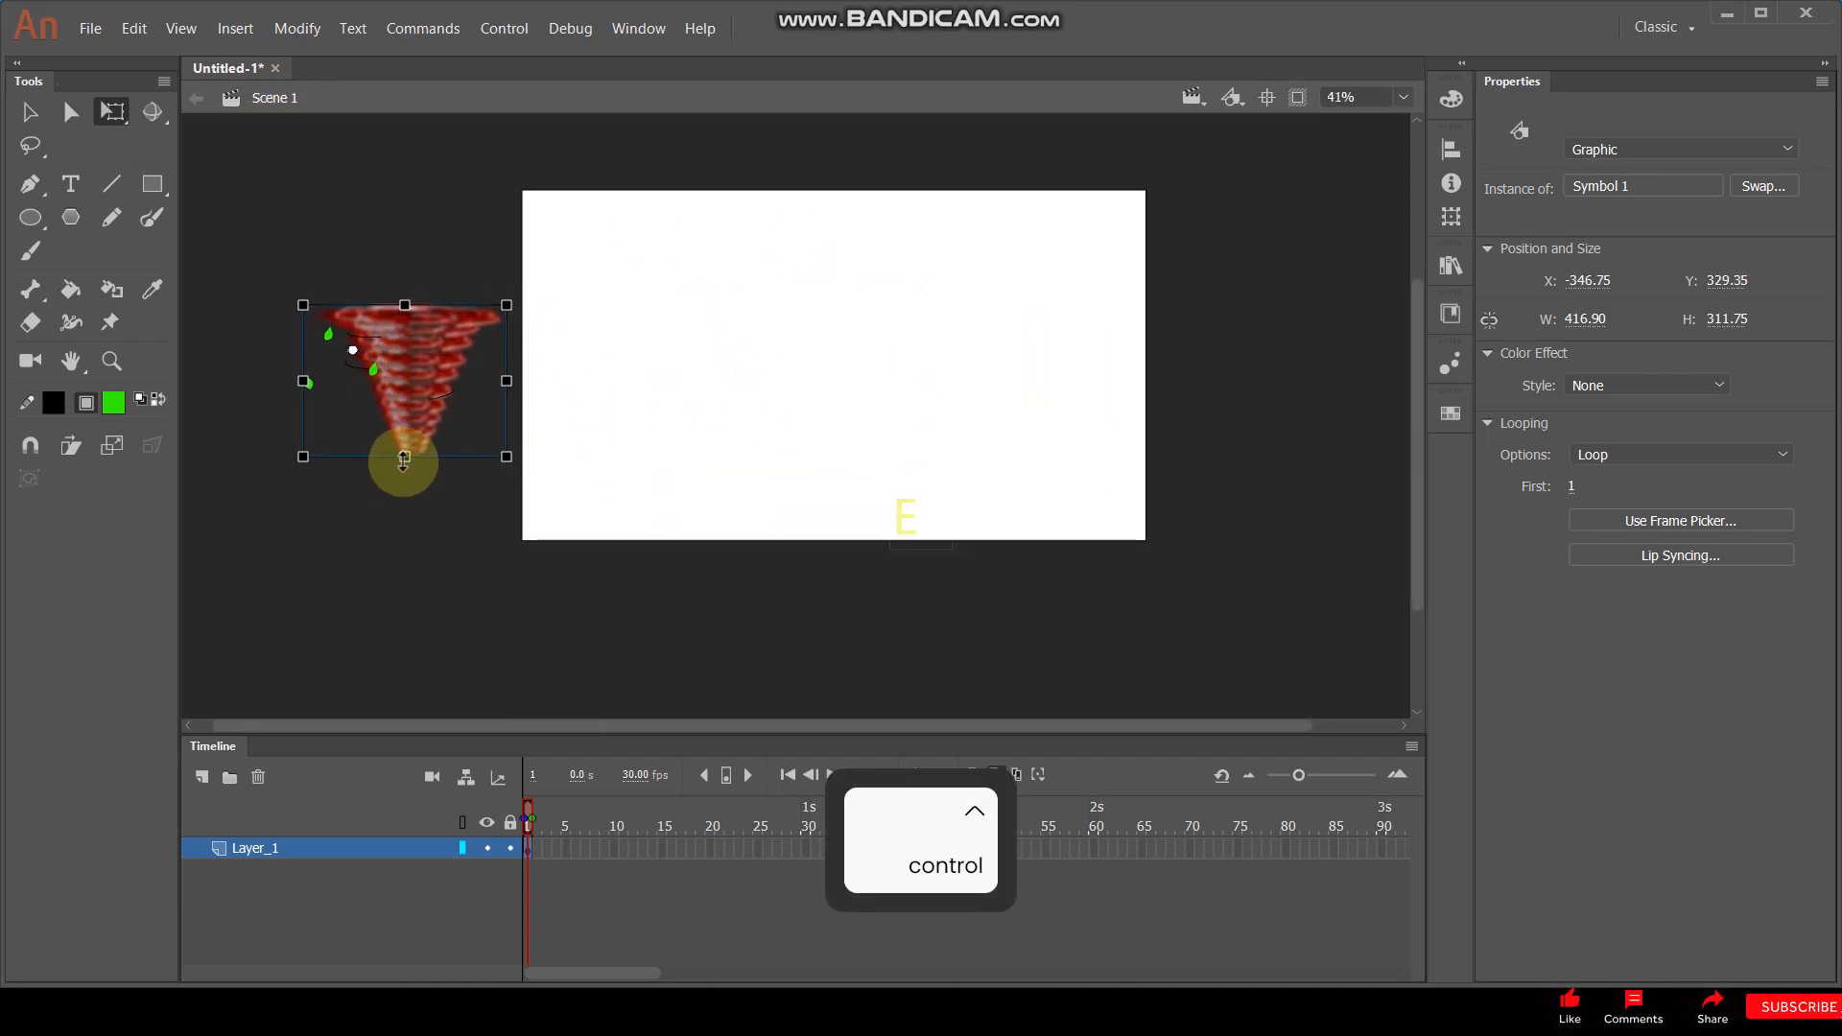
pyautogui.moveTo(405, 456); pyautogui.dragTo(405, 482)
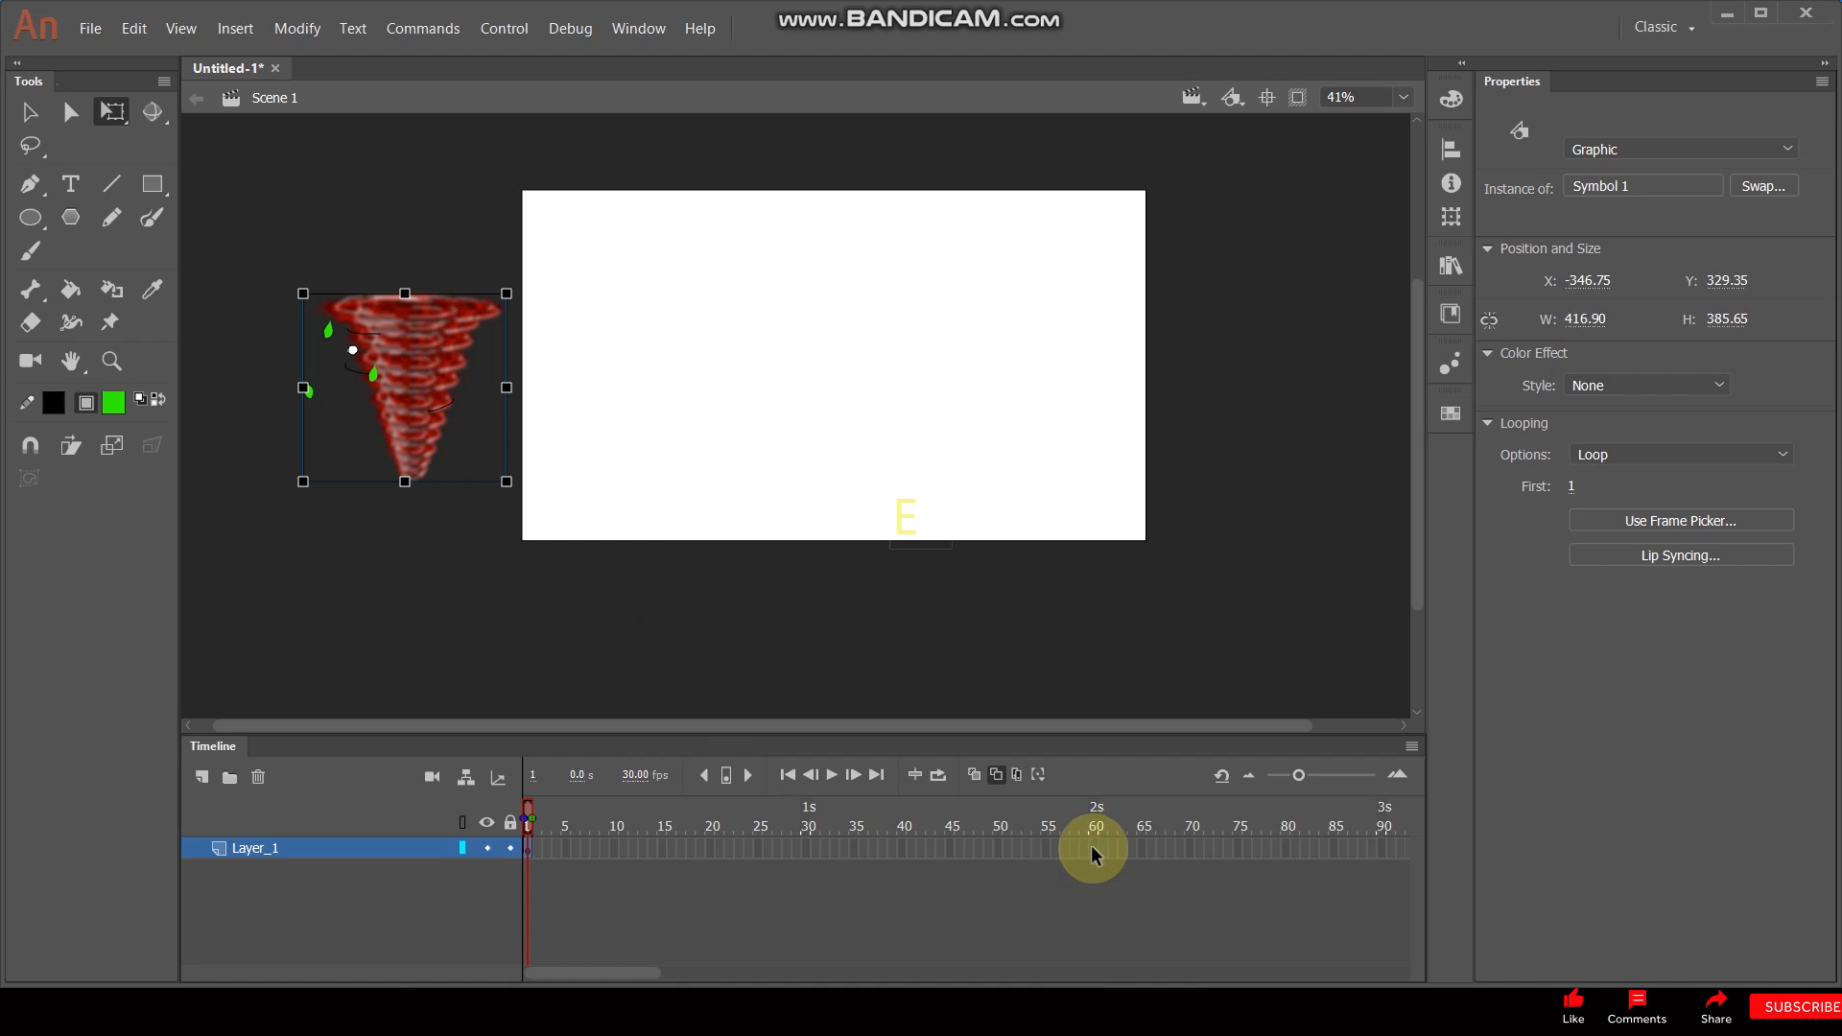
# Insert a keyframe at frame 60 with the tornado moved off the stage's right side, and create a classic tween between the keyframes
pyautogui.click(1093, 848)
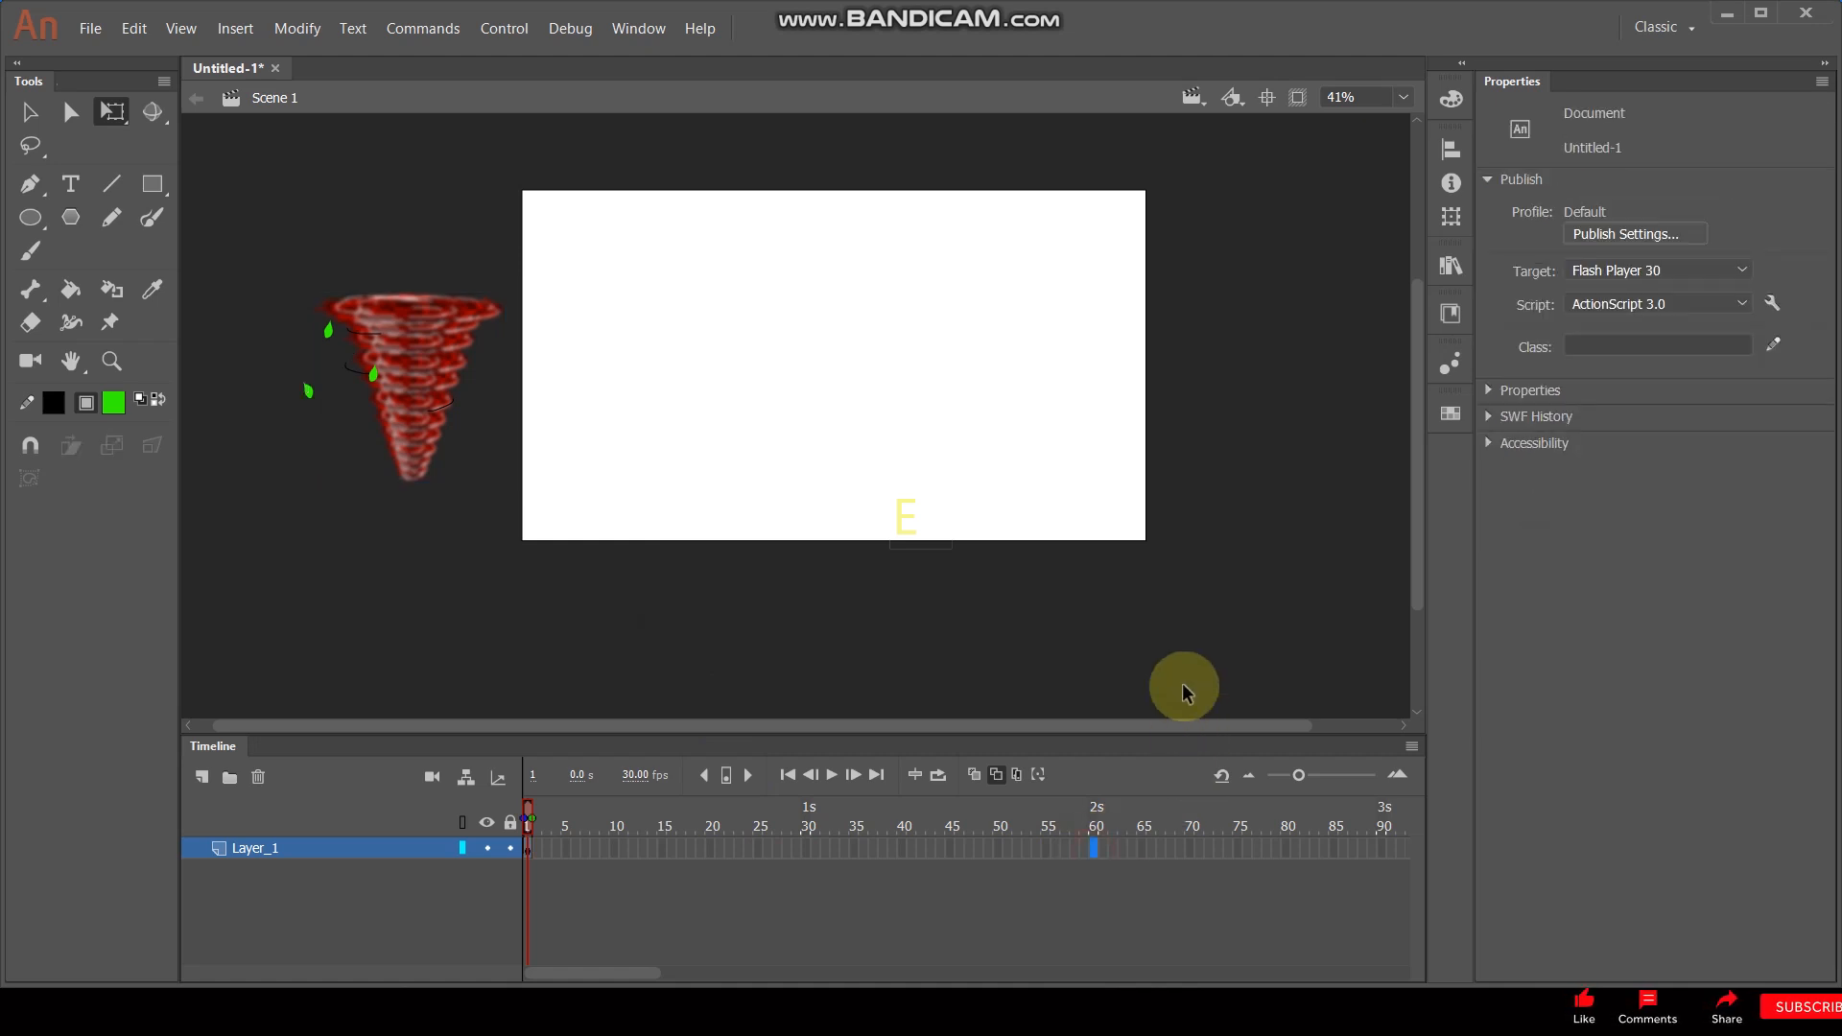
pyautogui.press('F6')
pyautogui.moveTo(581, 383); pyautogui.dragTo(1286, 369)
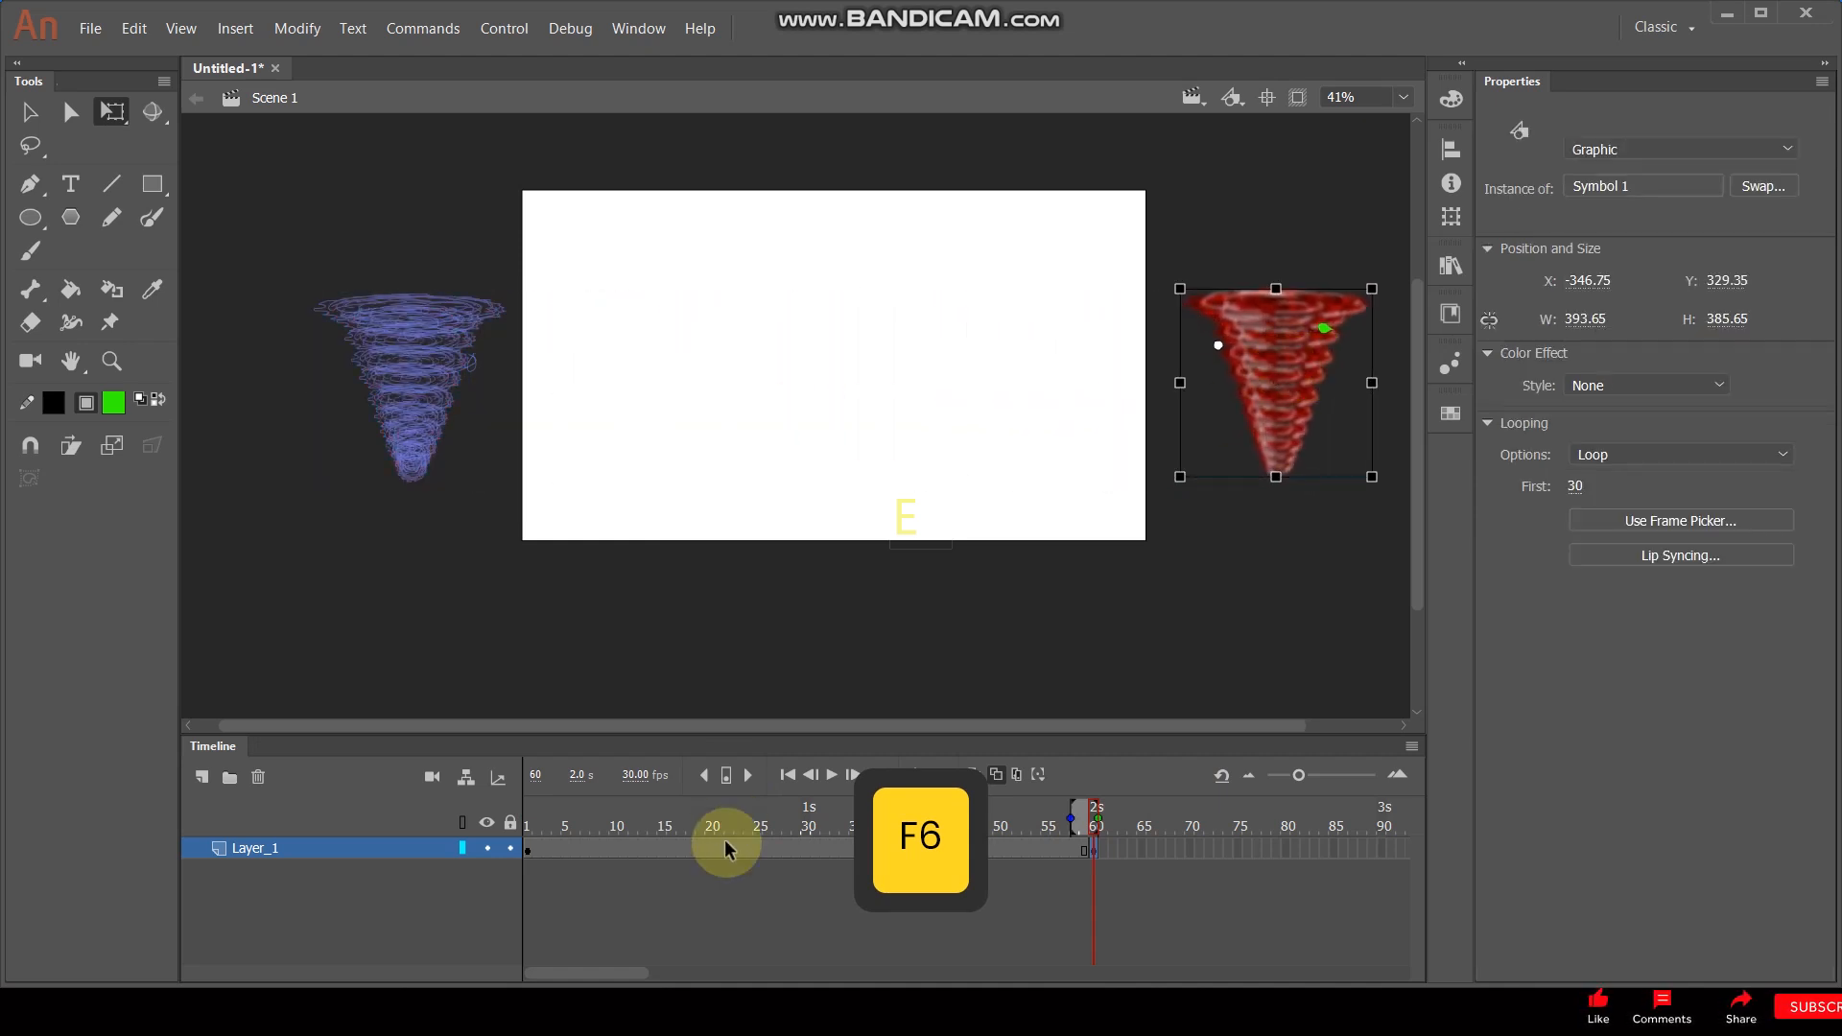
pyautogui.rightClick(718, 850)
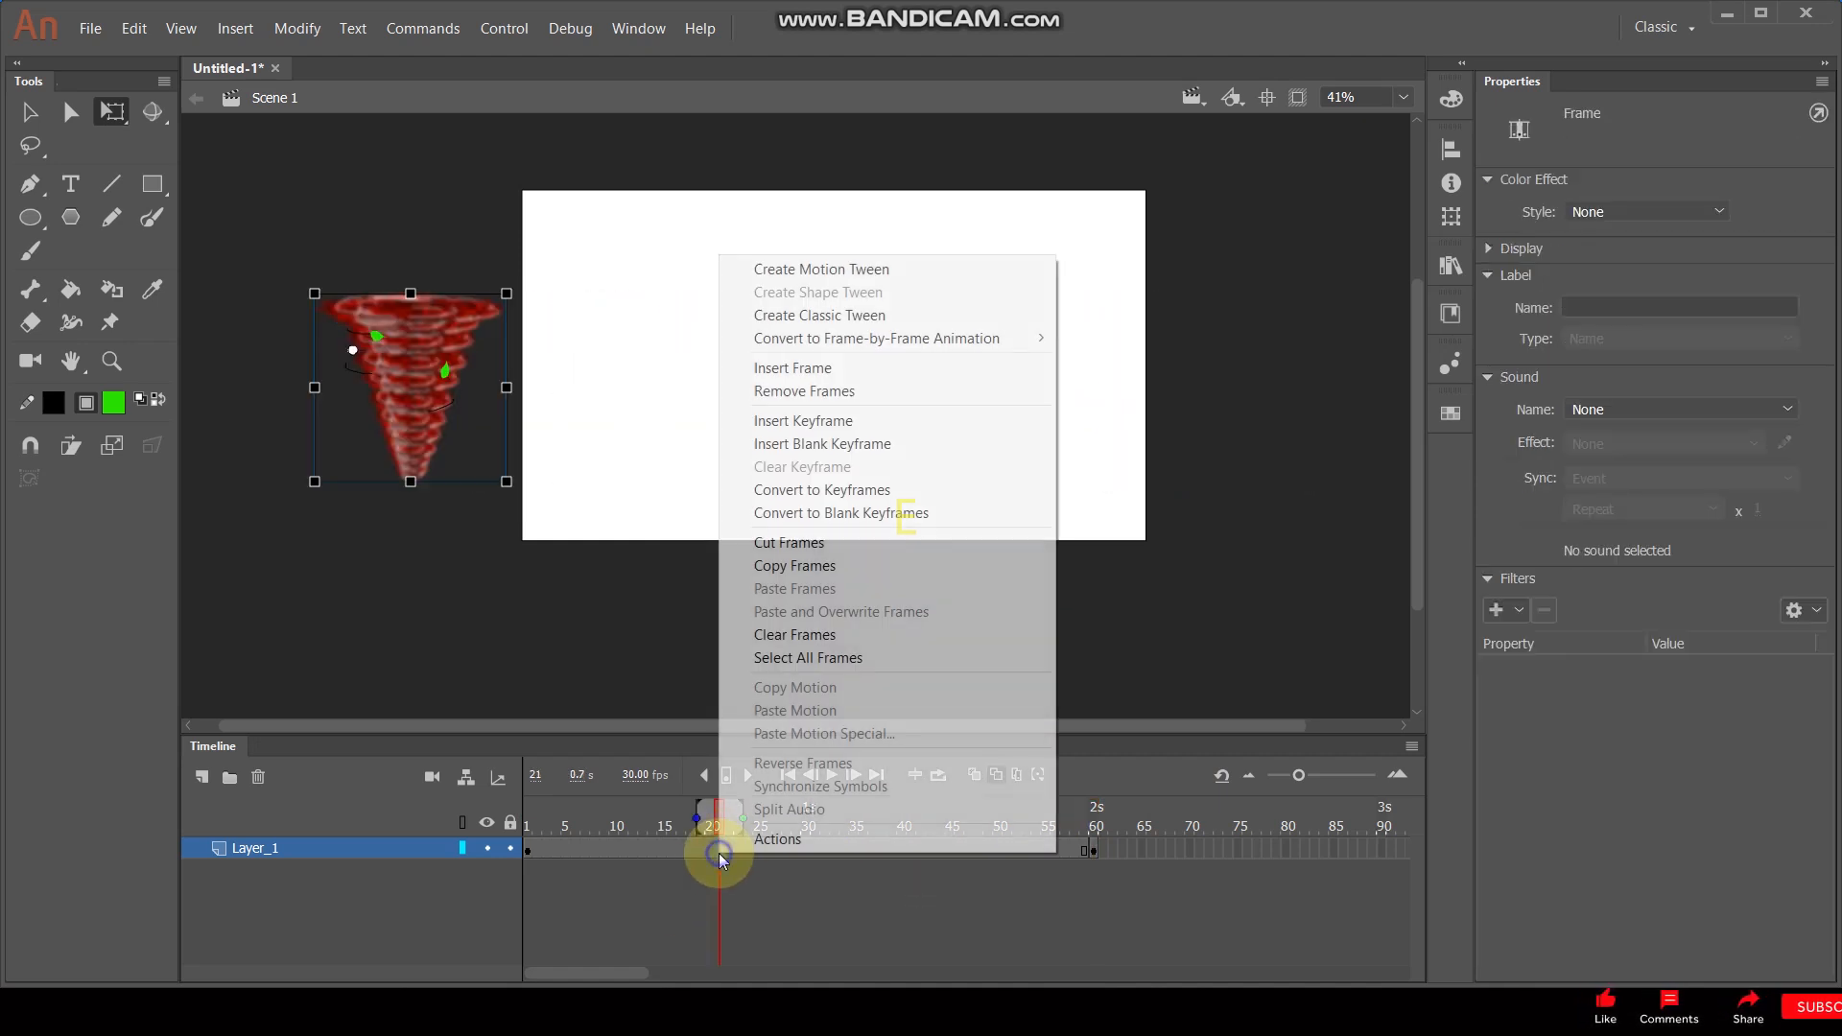
pyautogui.click(817, 315)
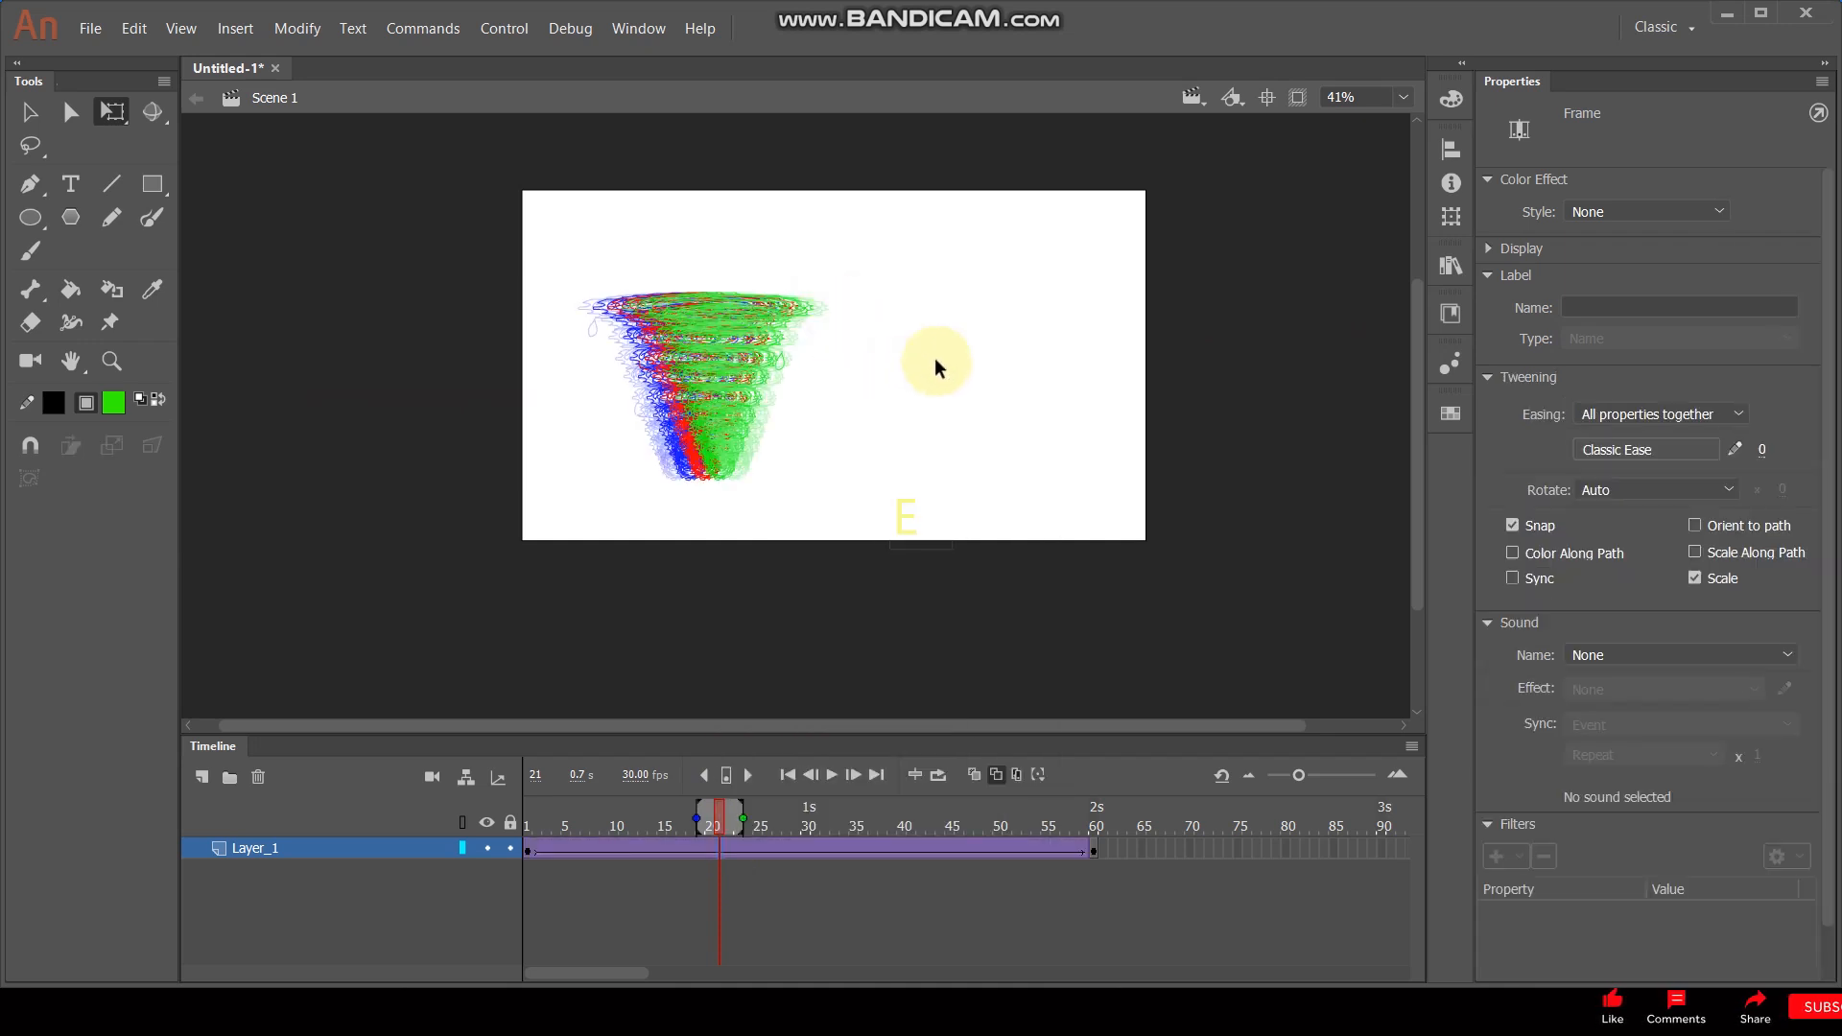
# Test the movie in a maximized preview to check the tornado crossing the stage, and close the preview
pyautogui.hotkey('ctrl', 'Return')
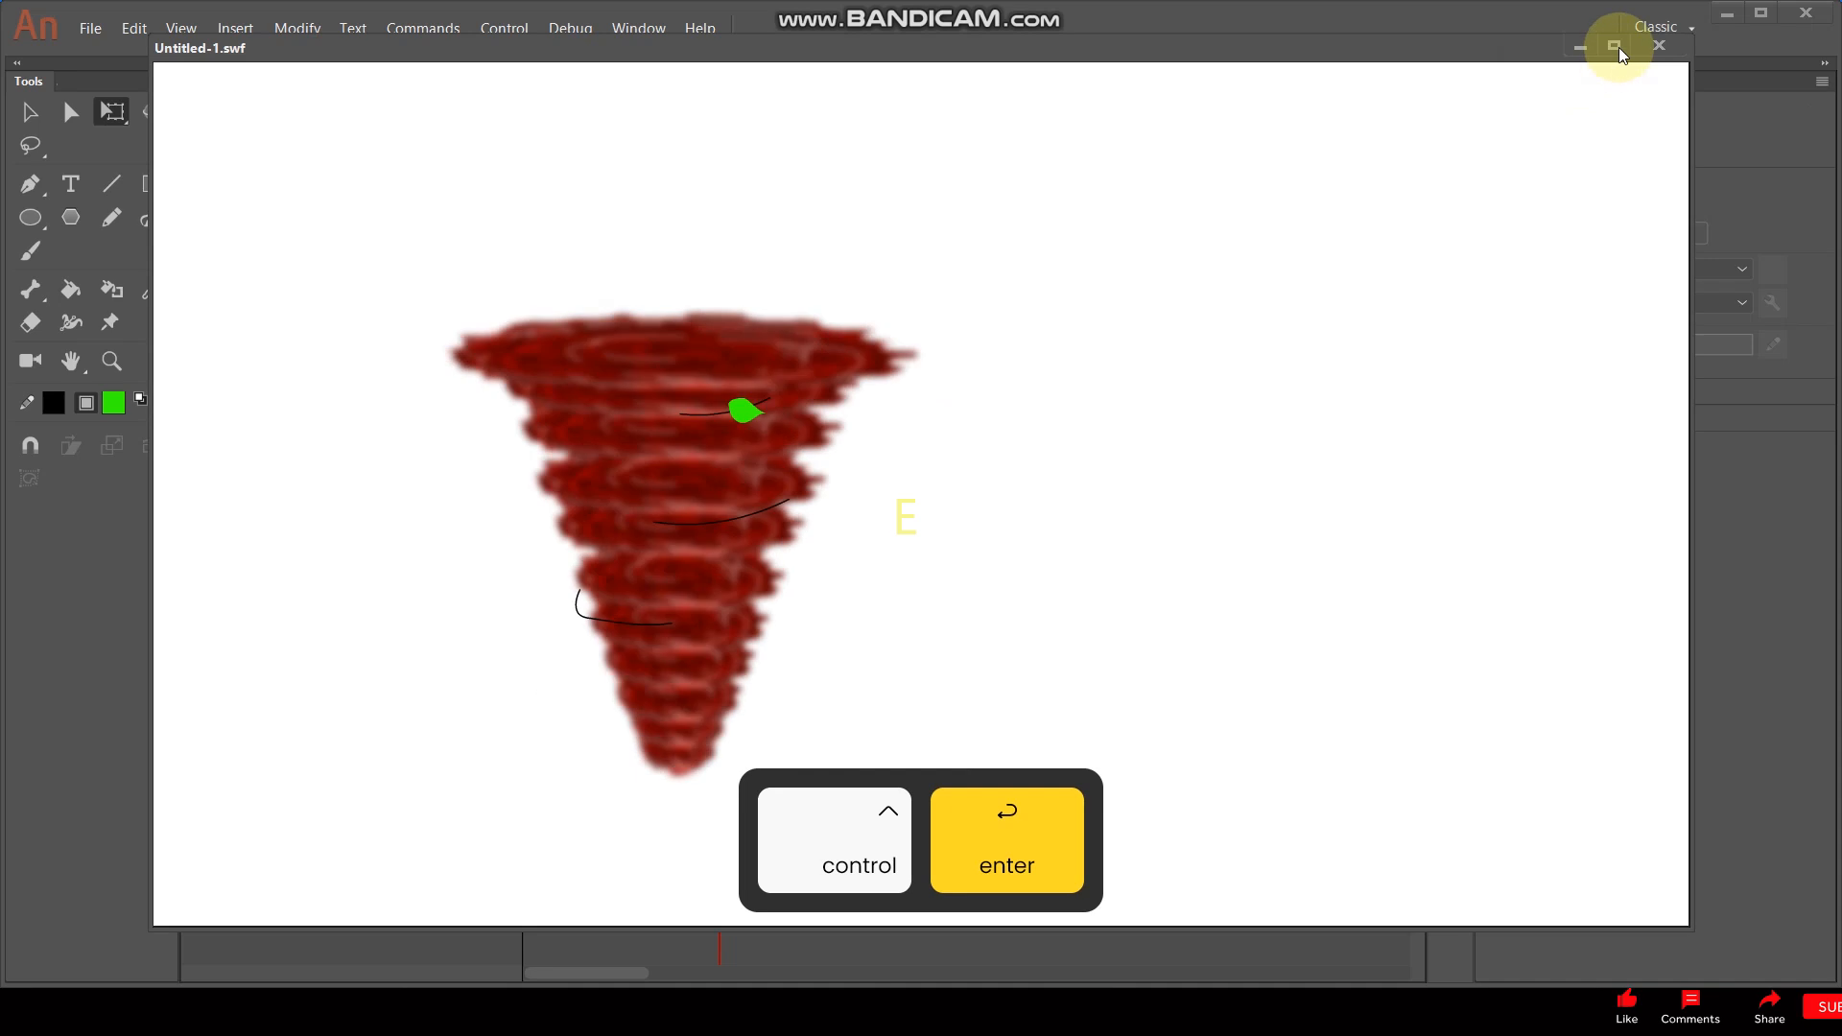
pyautogui.click(1619, 48)
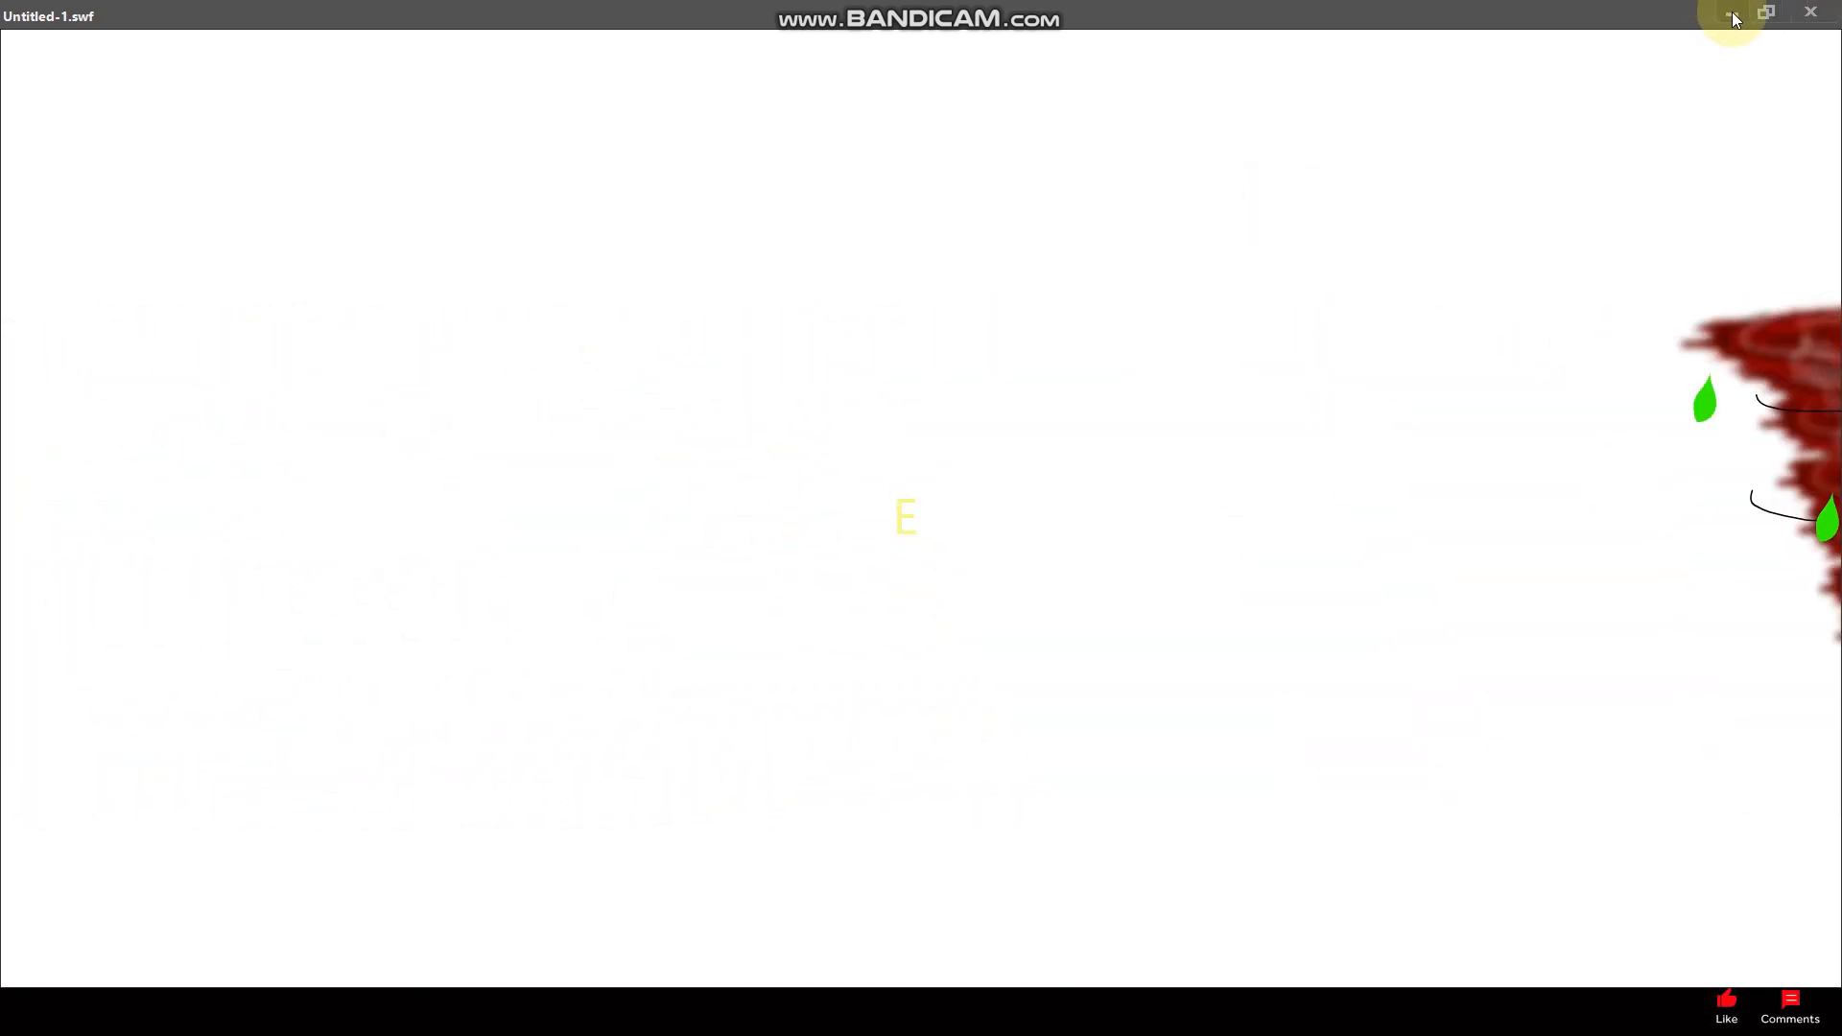
pyautogui.click(1793, 26)
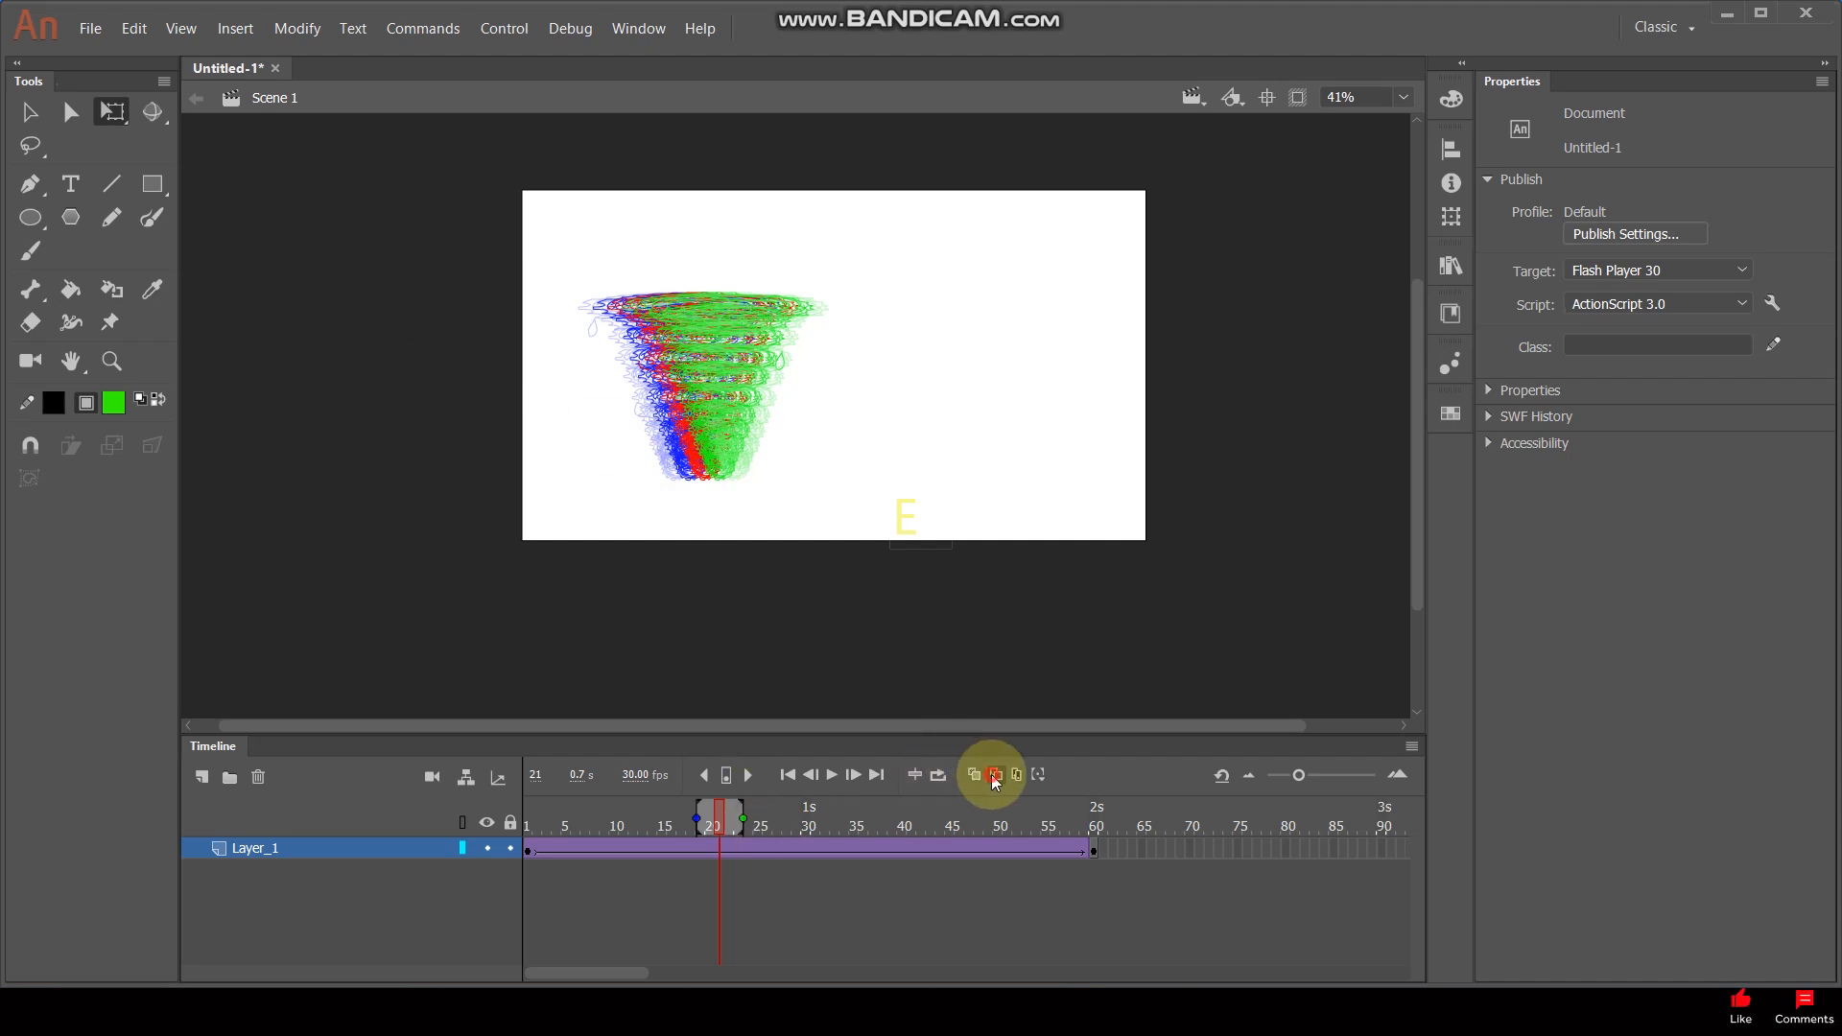
# Turn off onion skinning and open the tornado's Symbol 1 for editing
pyautogui.click(994, 777)
pyautogui.click(712, 426)
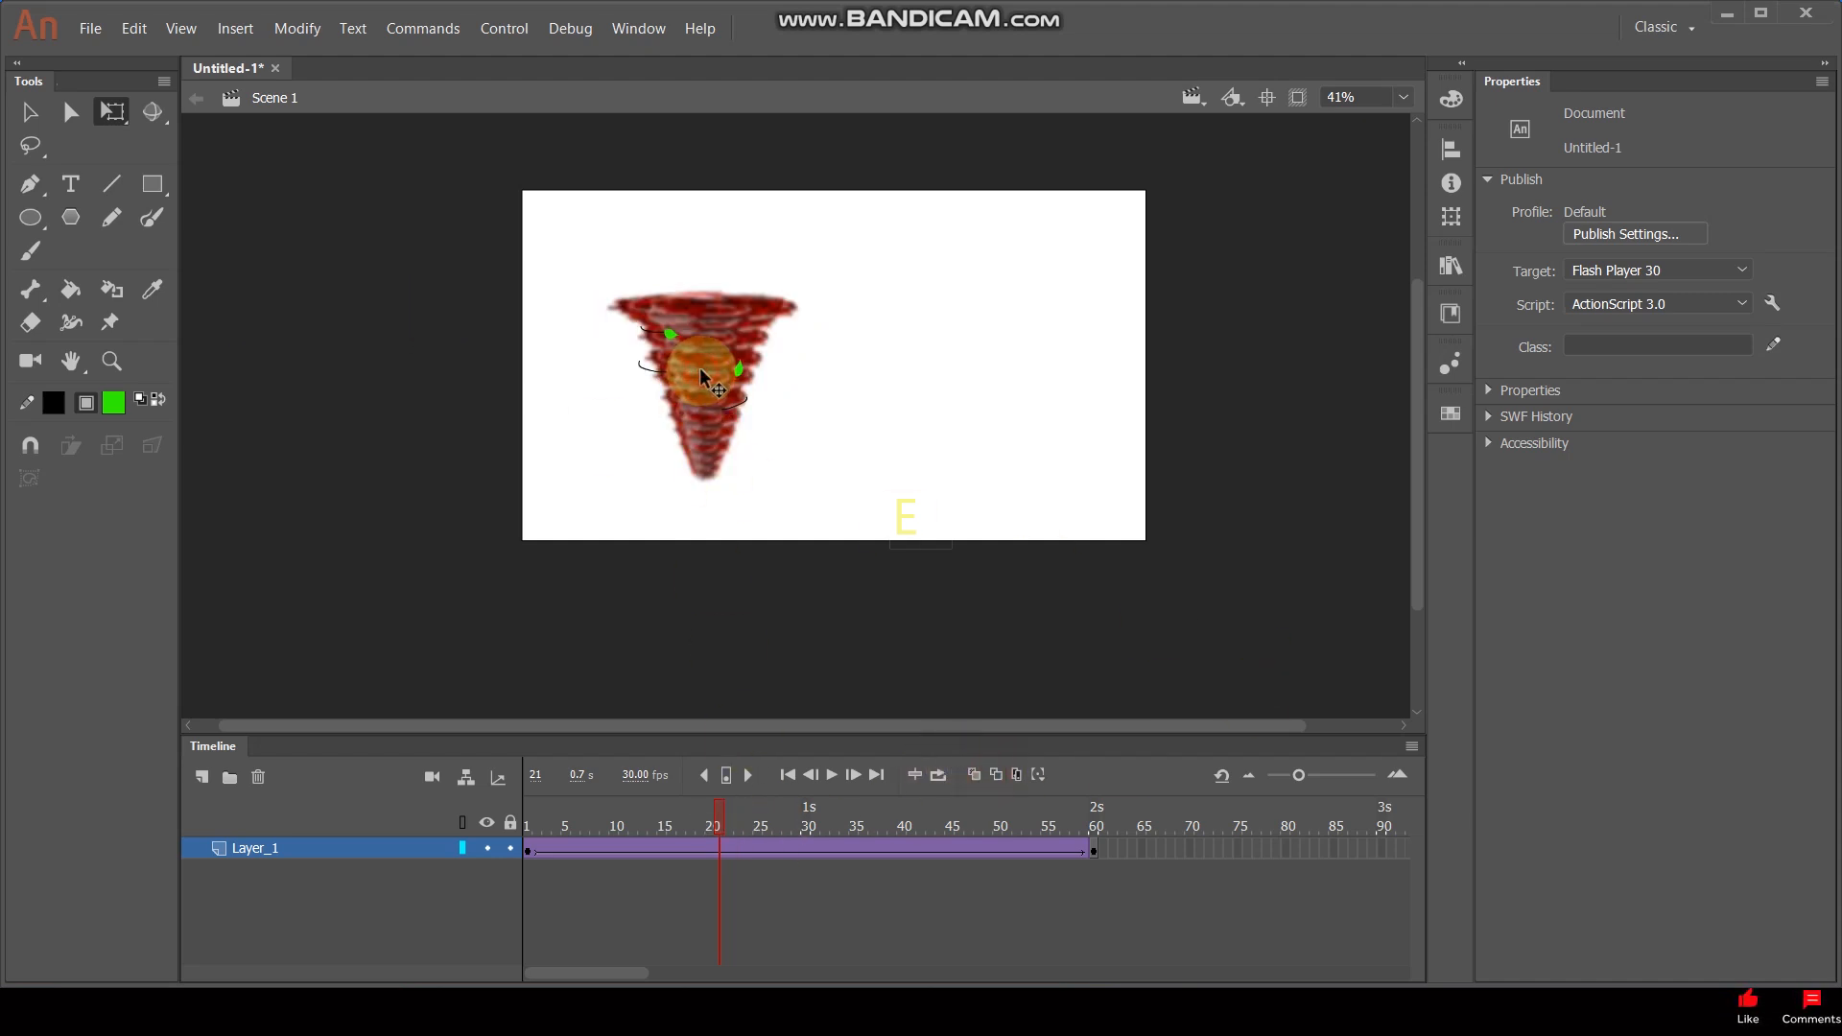
pyautogui.doubleClick(699, 366)
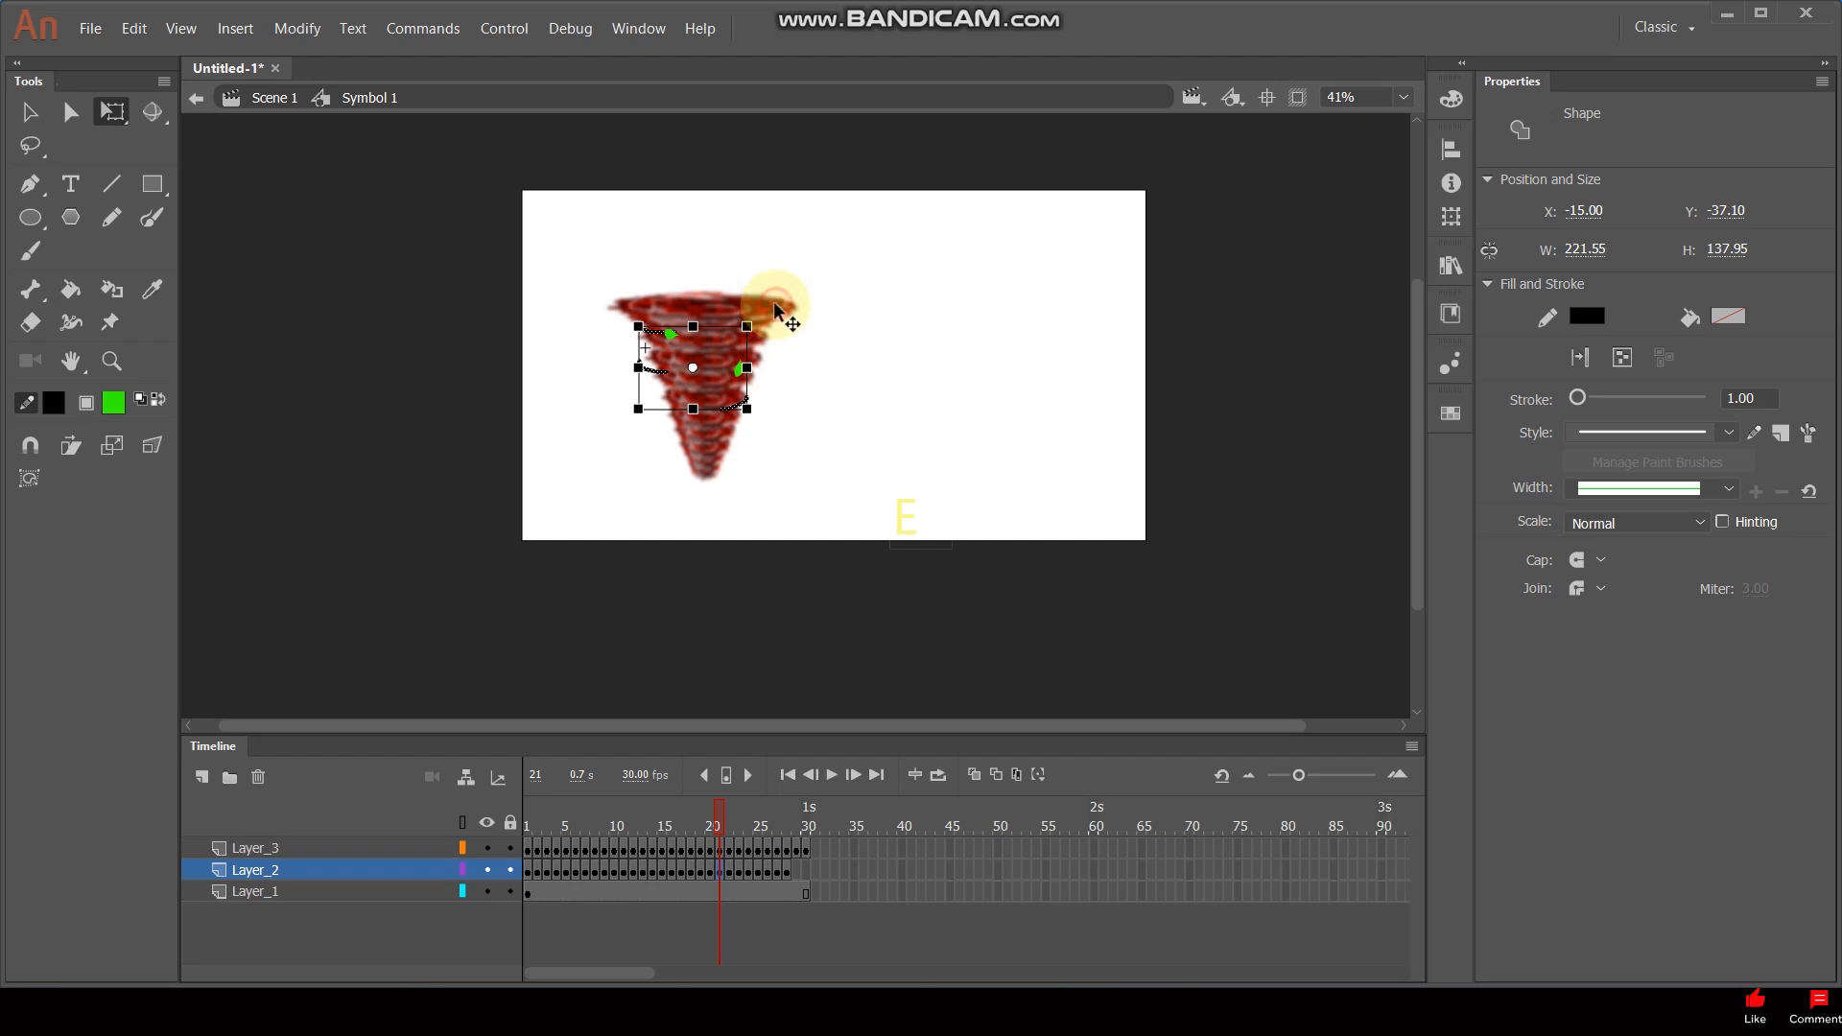
# Try a dark grey tint on the funnel's uppermost ring inside Symbol 2, reset its color style to None and return to Symbol 1
pyautogui.click(767, 309)
pyautogui.doubleClick(768, 309)
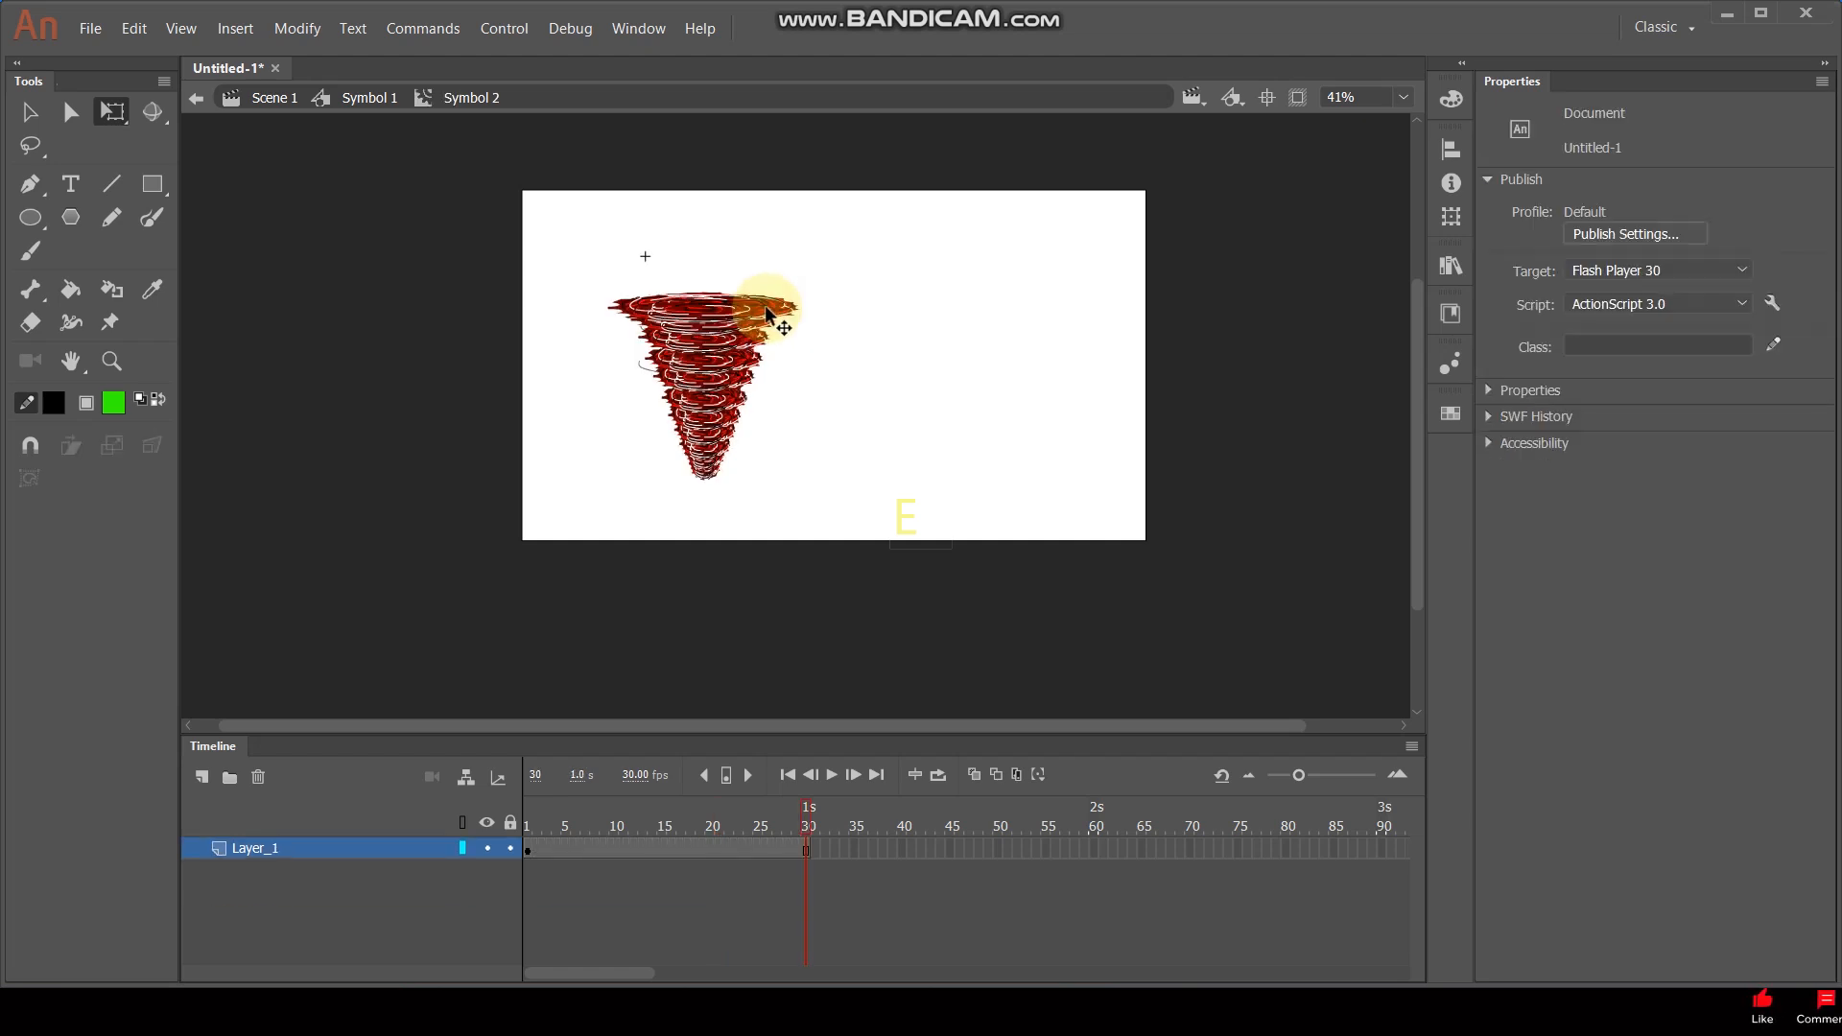
pyautogui.click(1667, 382)
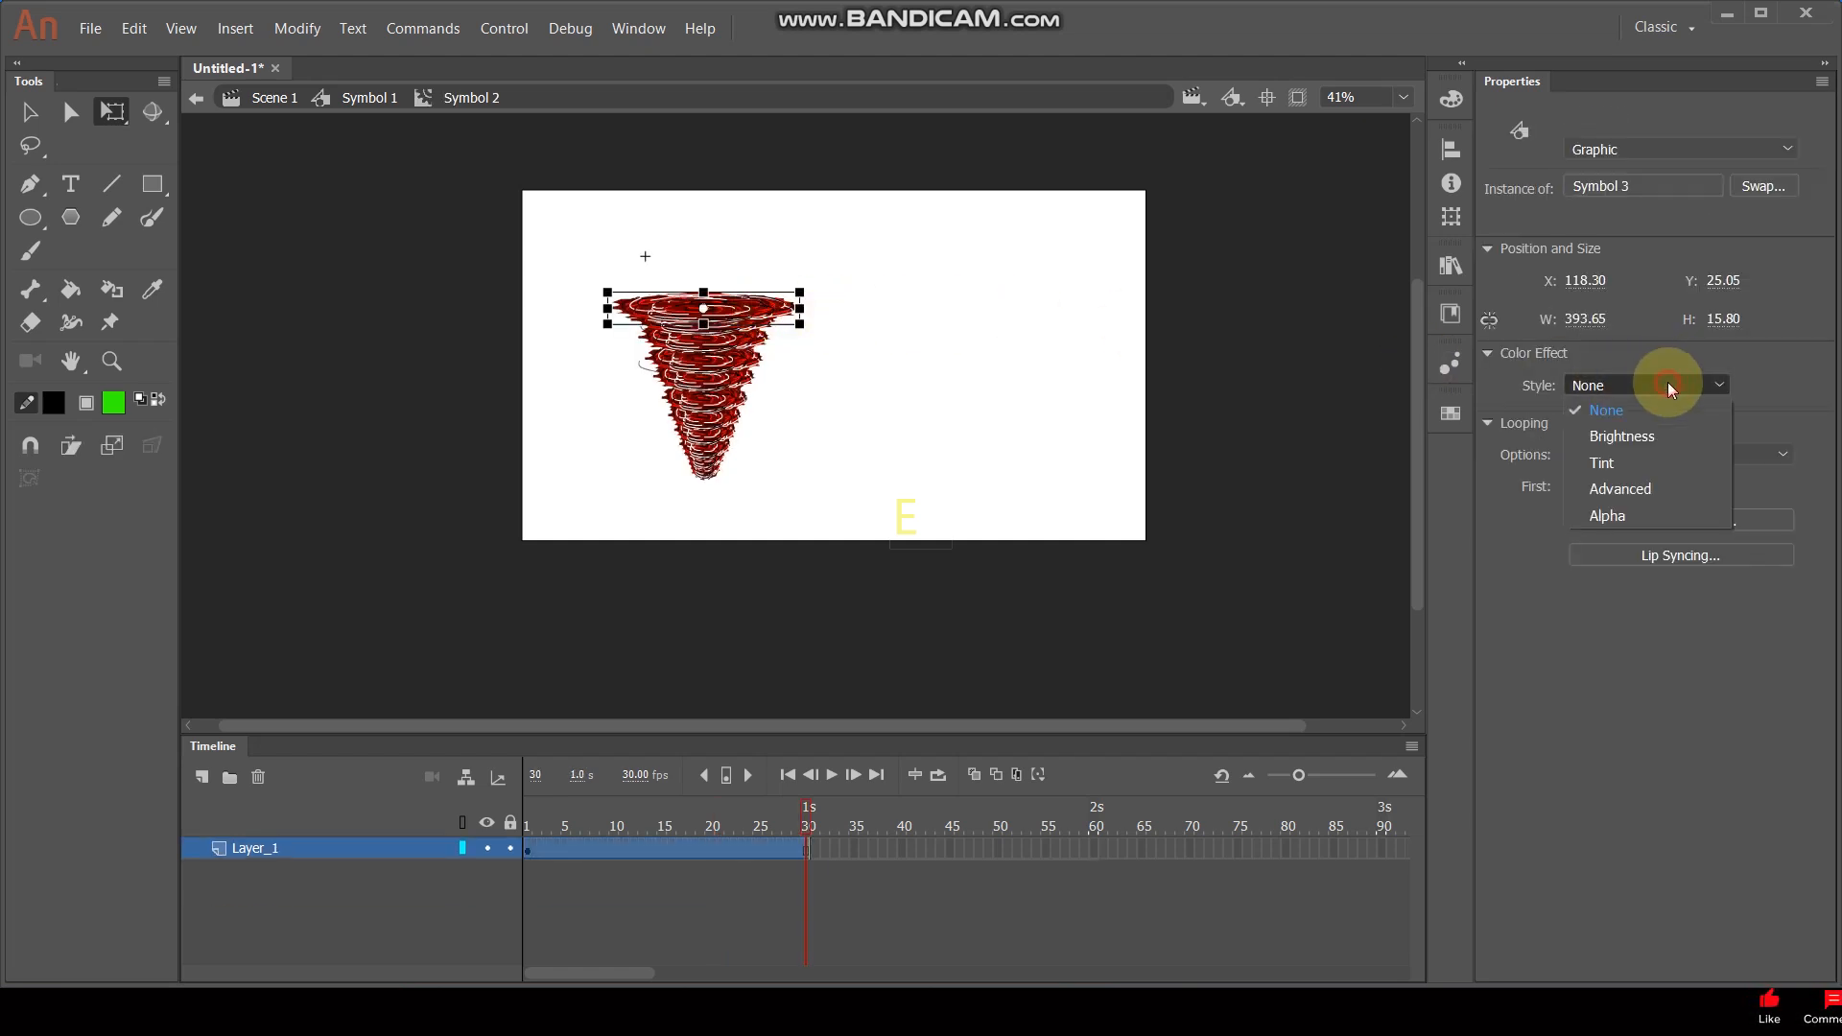
pyautogui.click(1621, 463)
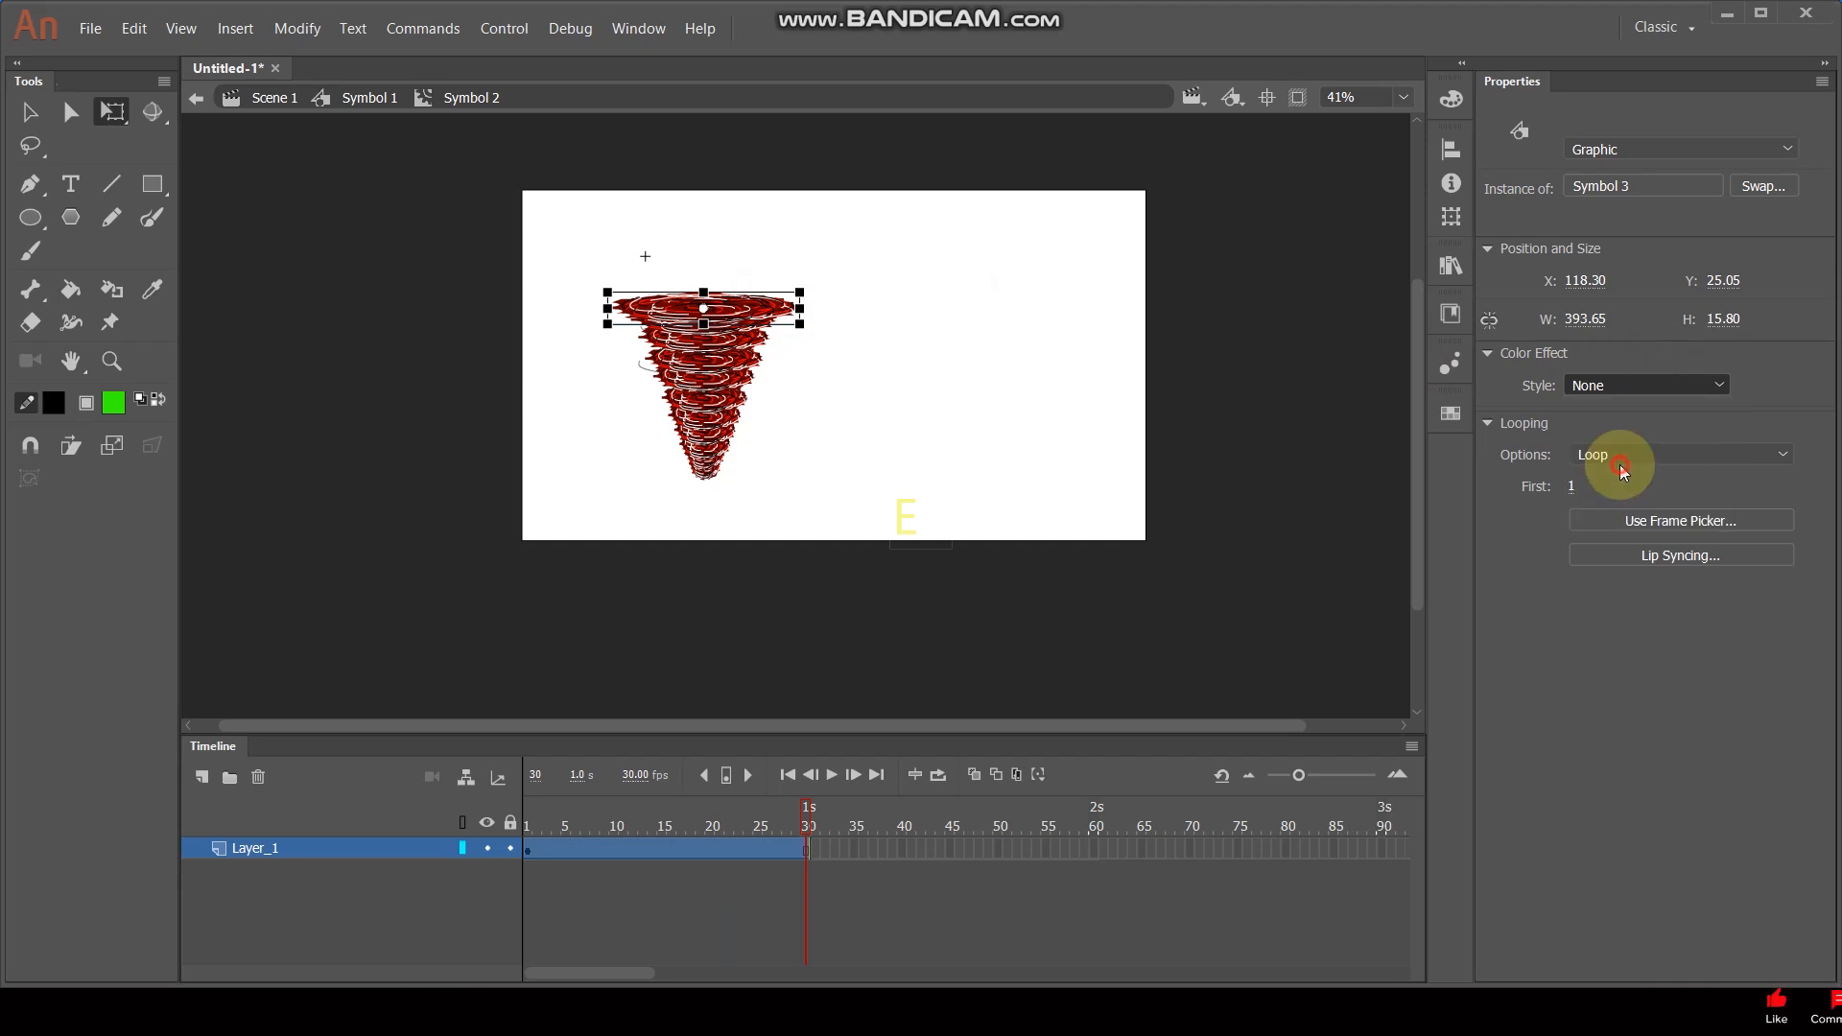
pyautogui.click(1764, 385)
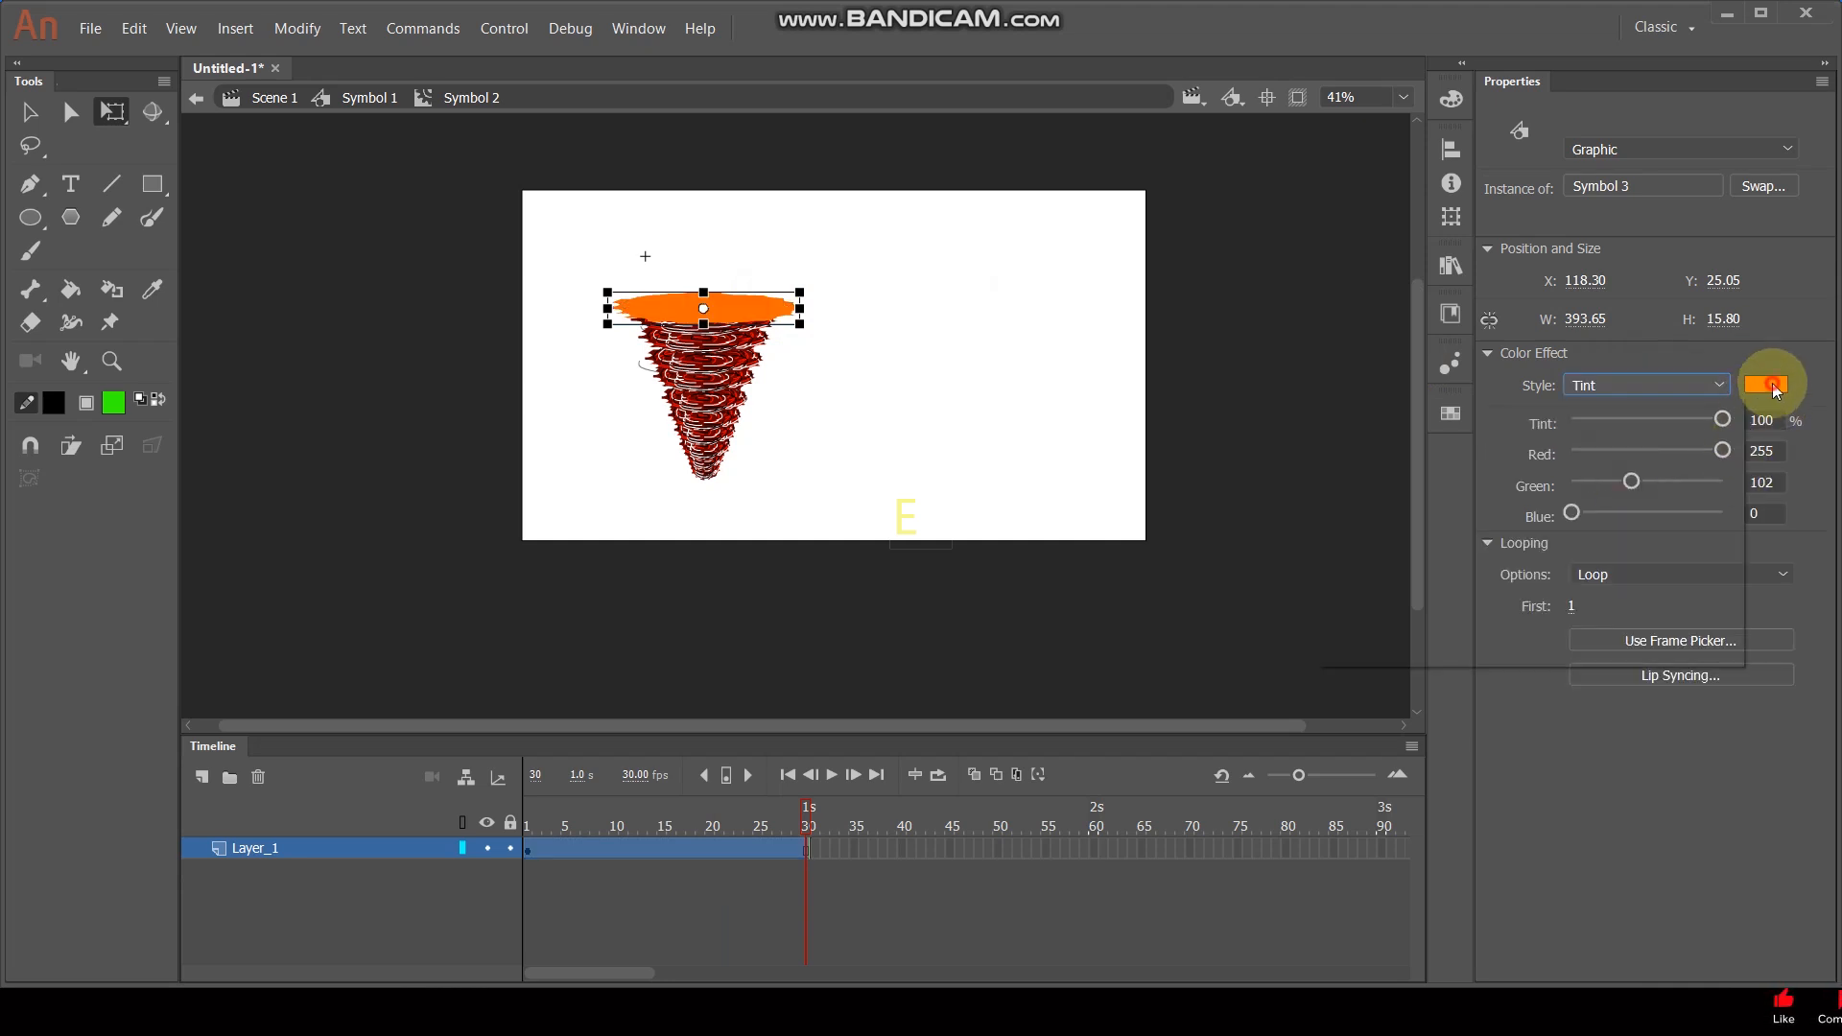
pyautogui.click(1393, 495)
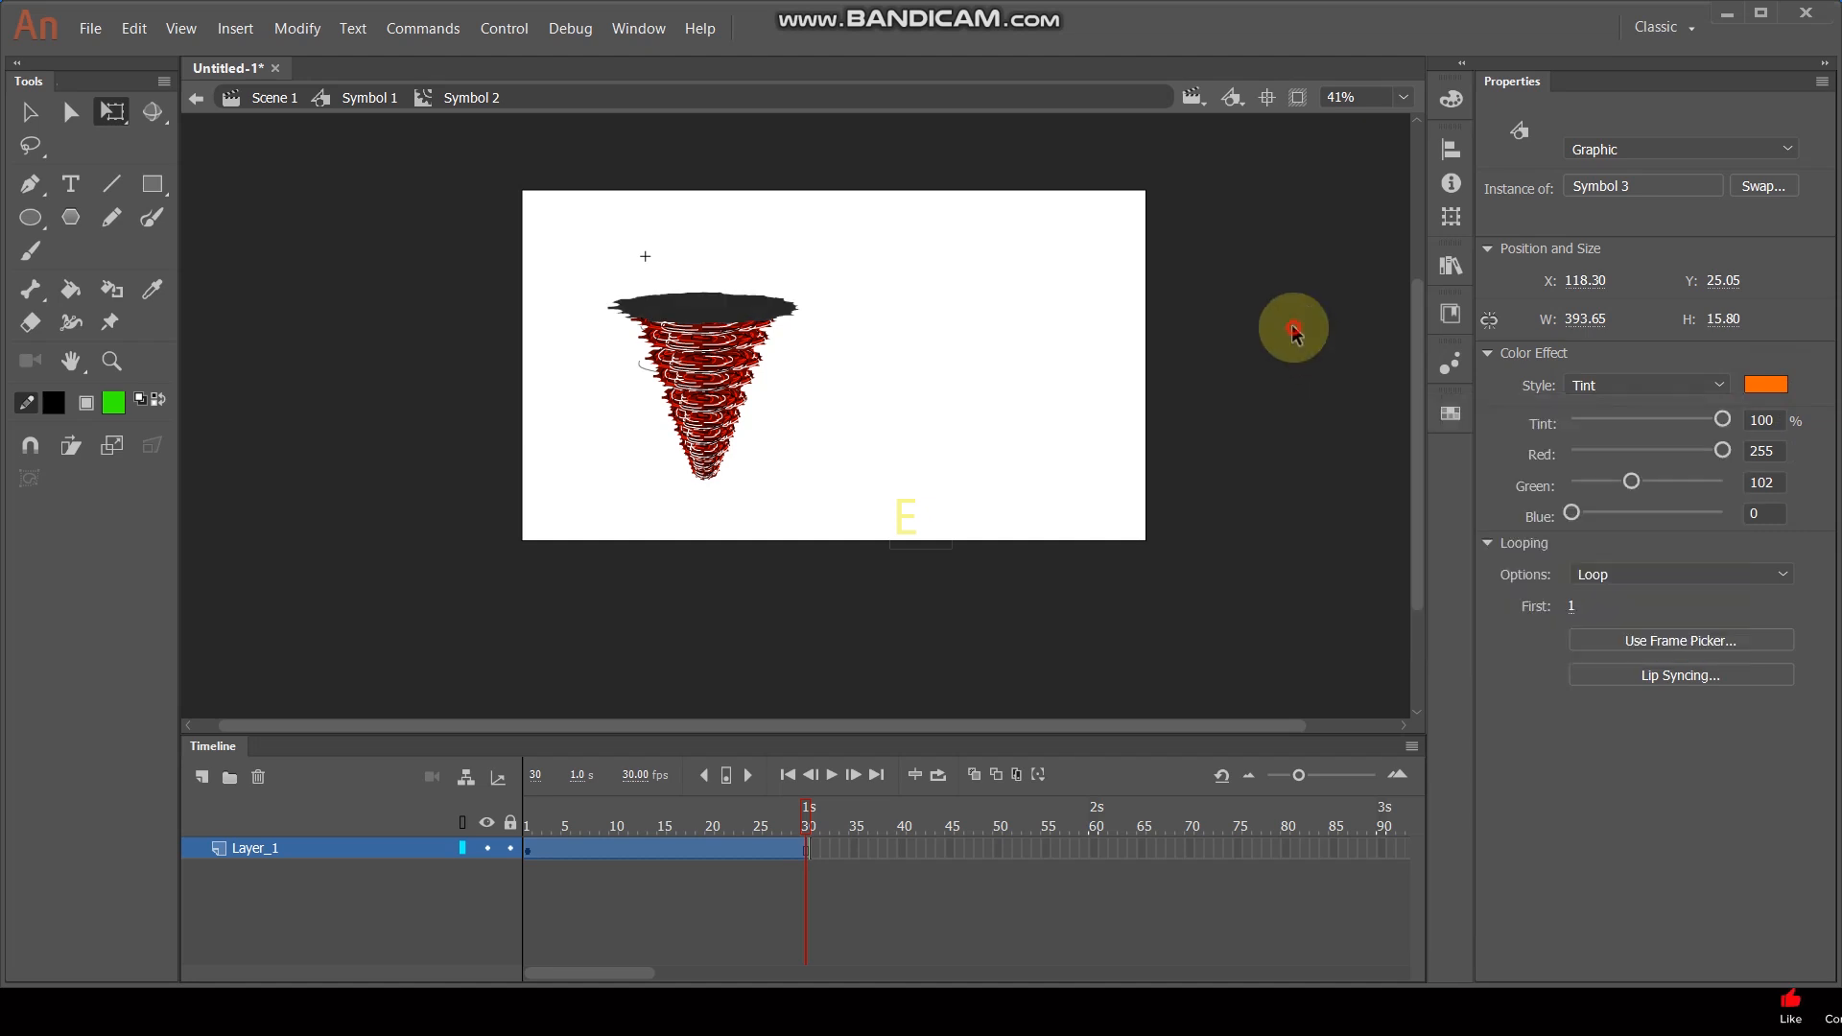
pyautogui.click(1669, 384)
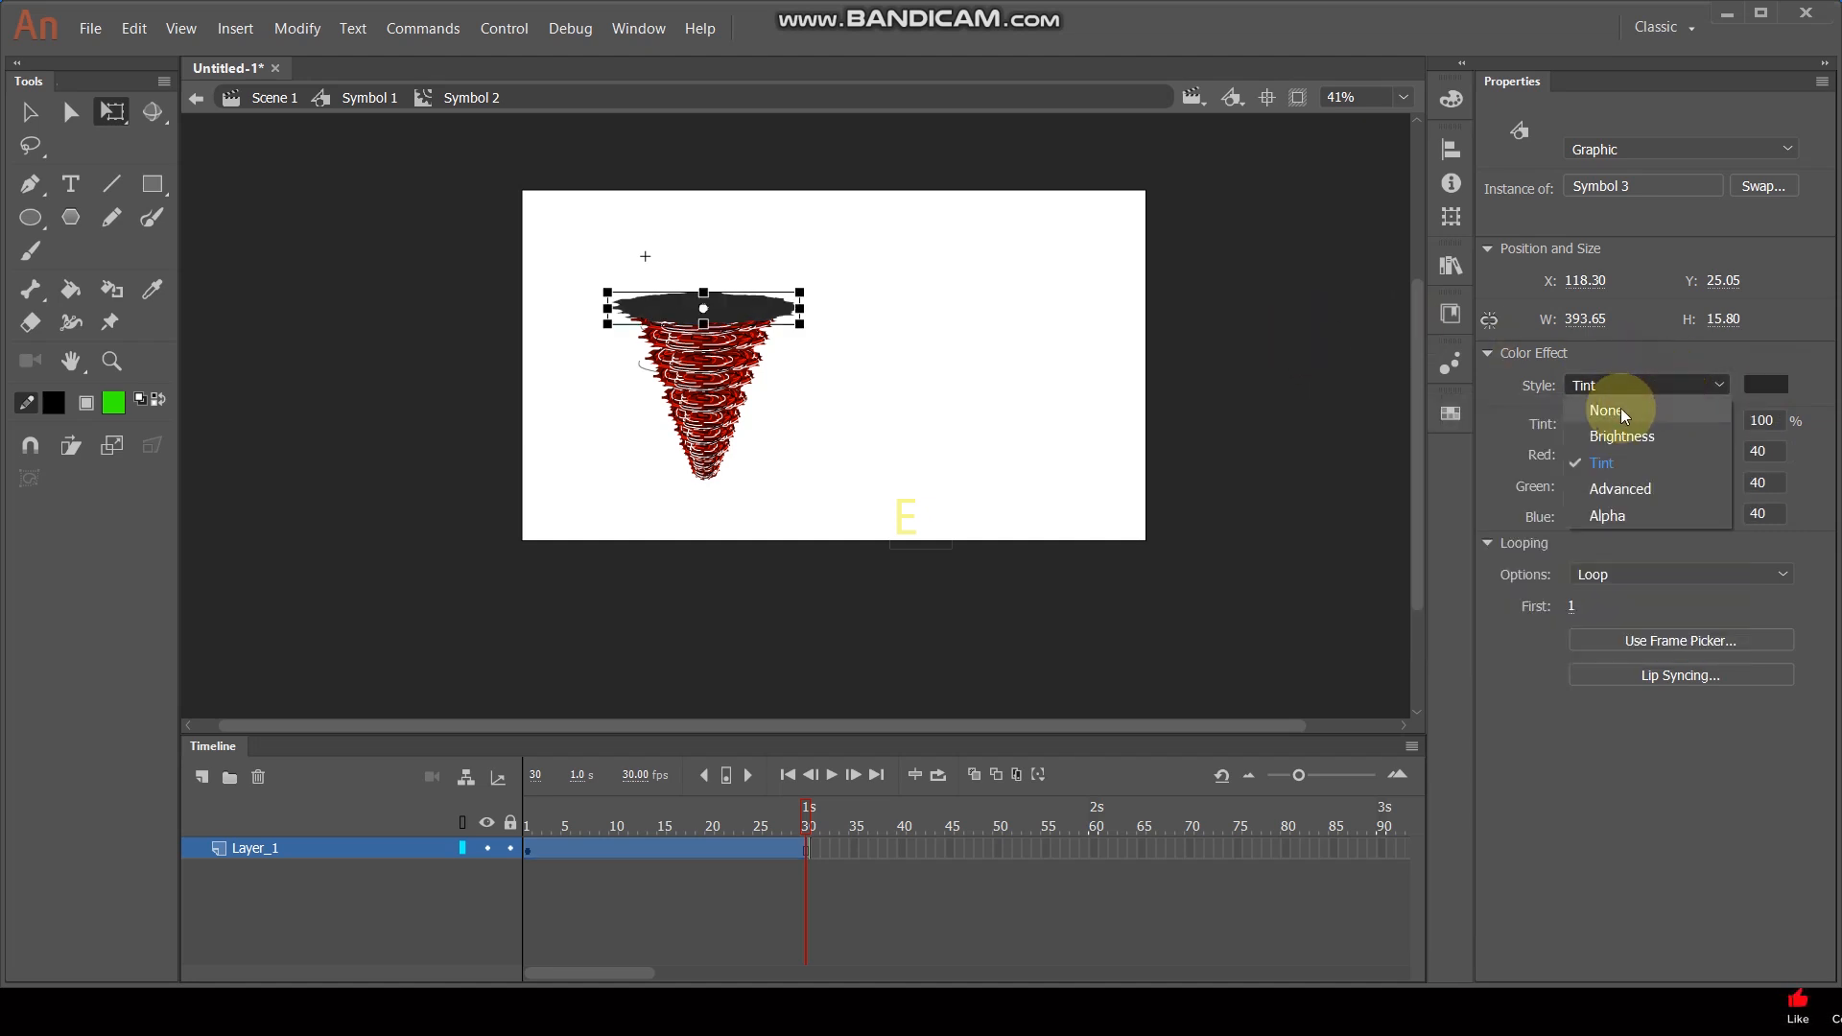
pyautogui.click(1620, 409)
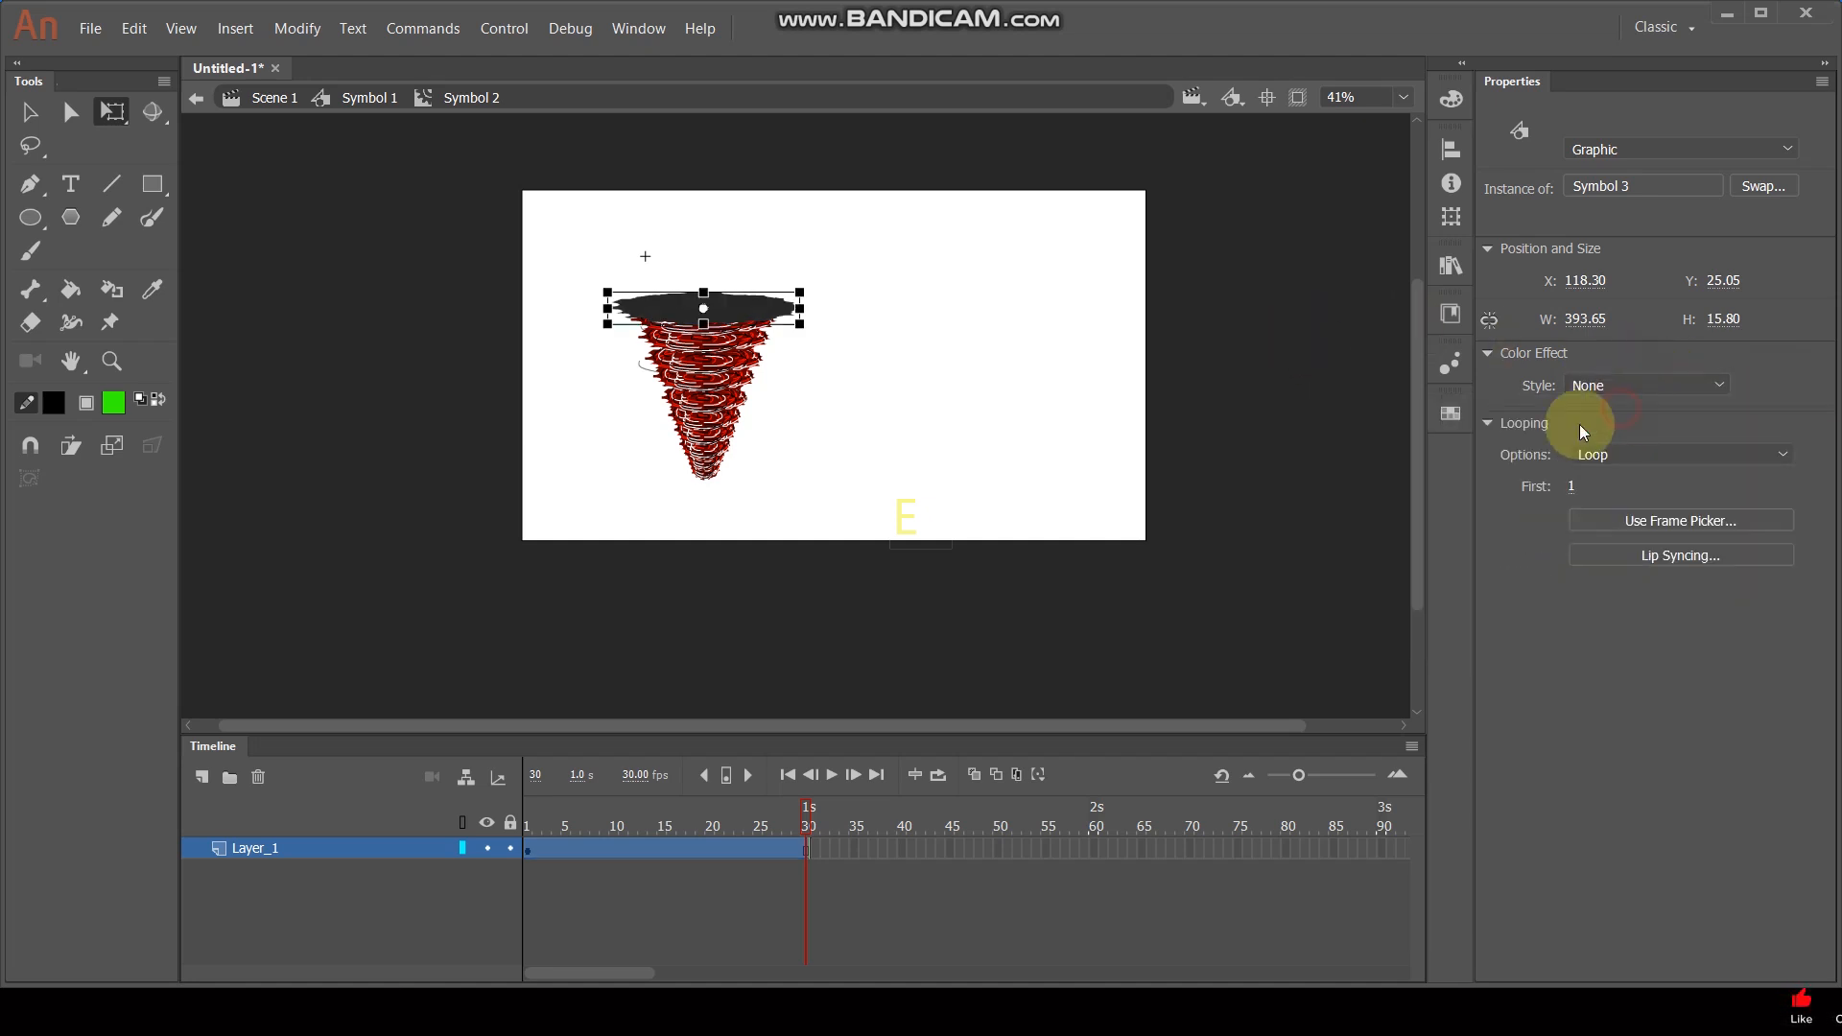
pyautogui.doubleClick(1027, 389)
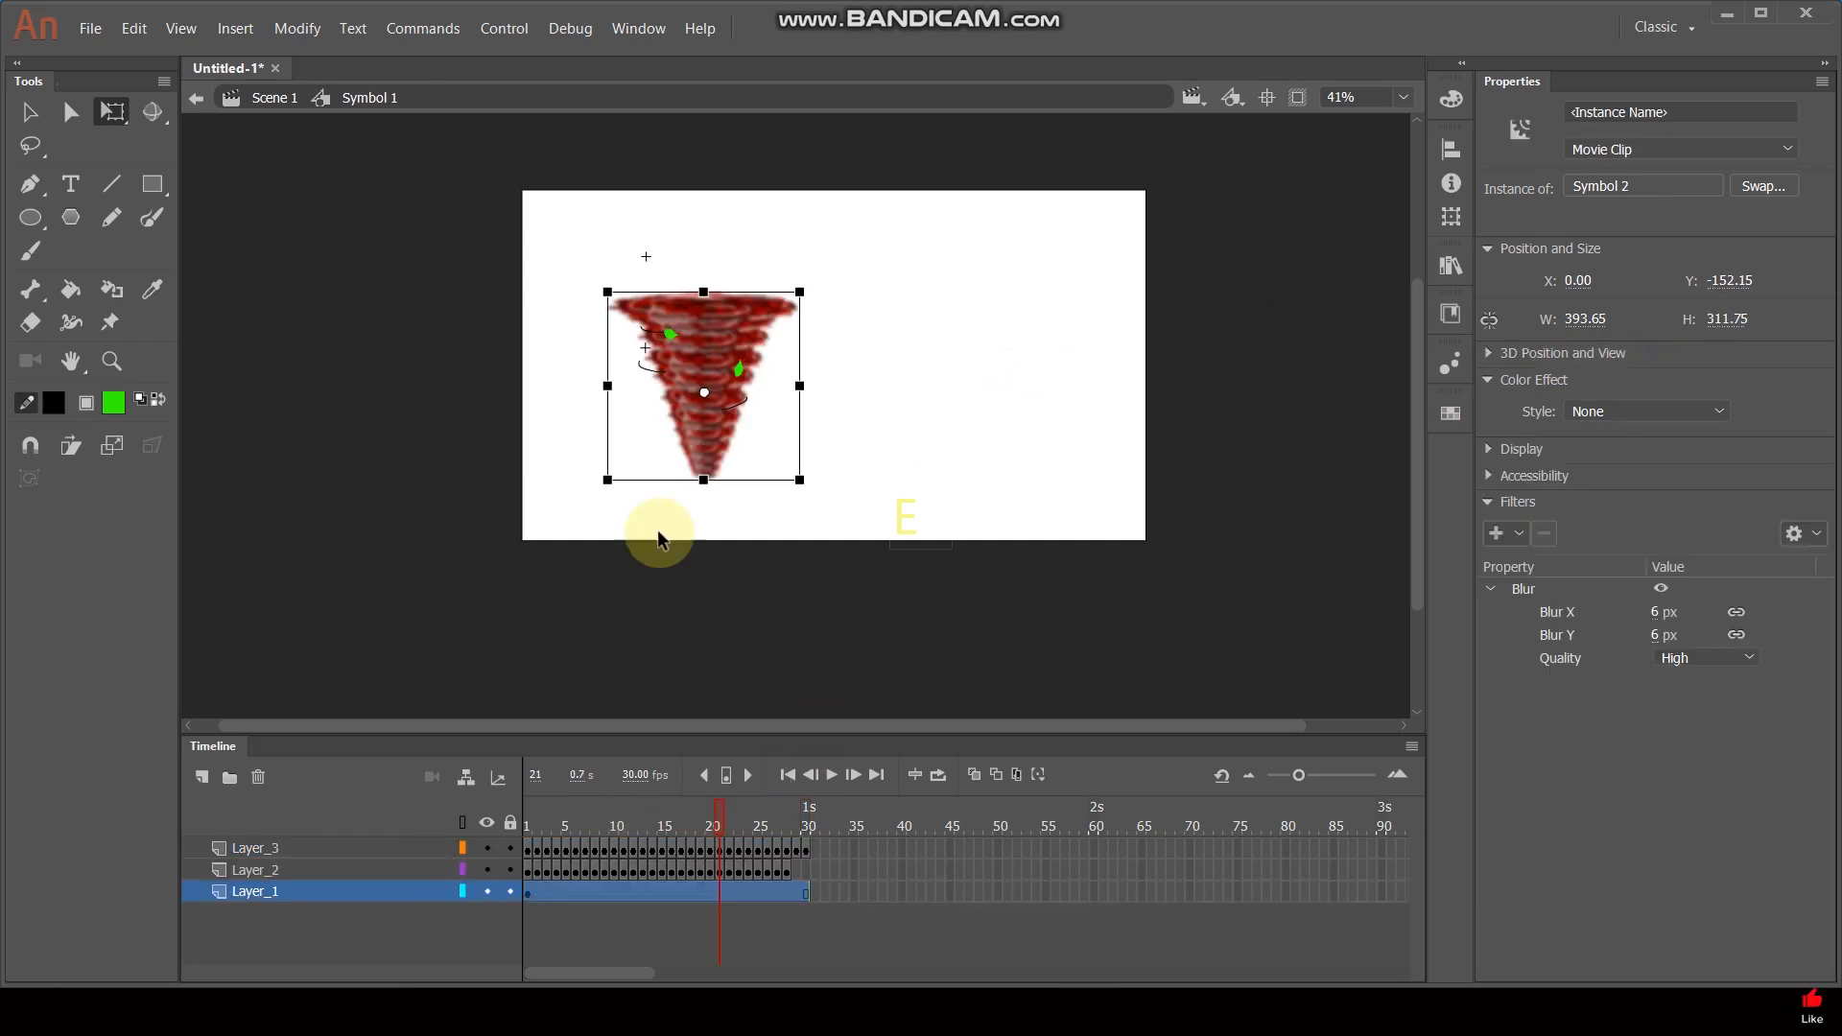
# Add an Adjust Color filter to the funnel with Brightness 32, Contrast -34, Saturation -100 and Hue 0
pyautogui.click(1521, 536)
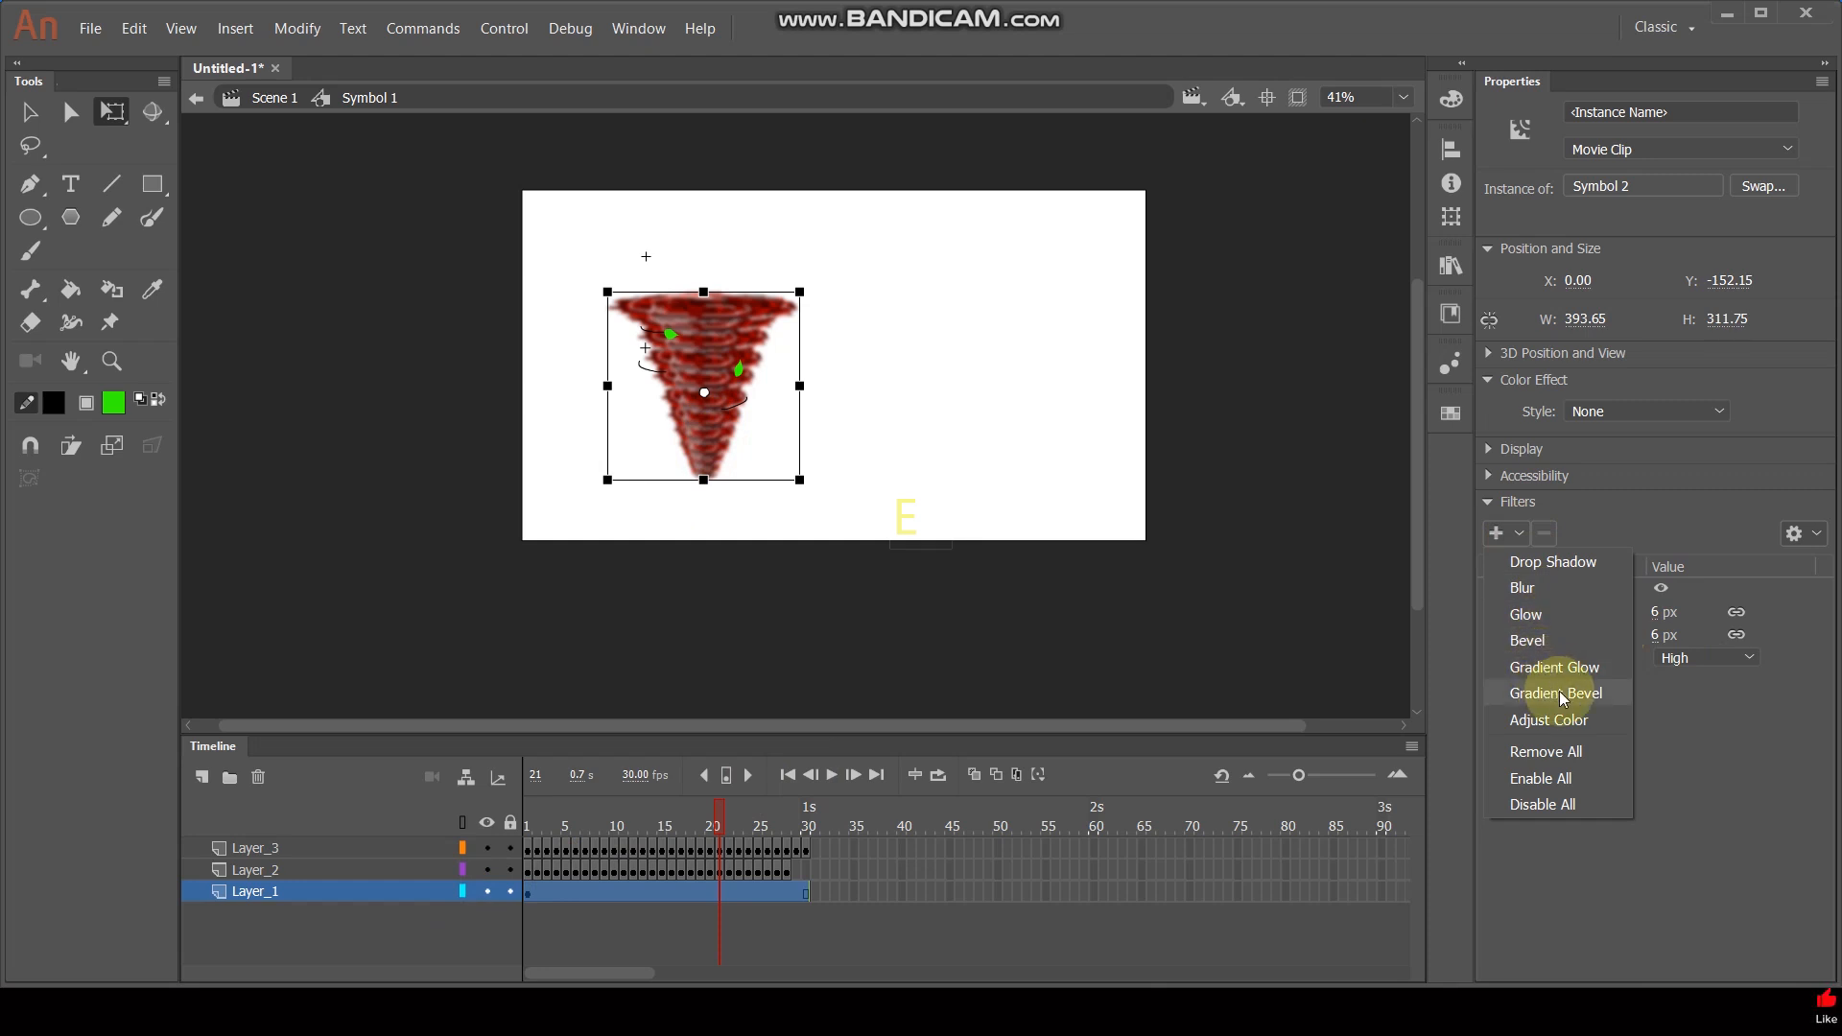
pyautogui.click(1551, 720)
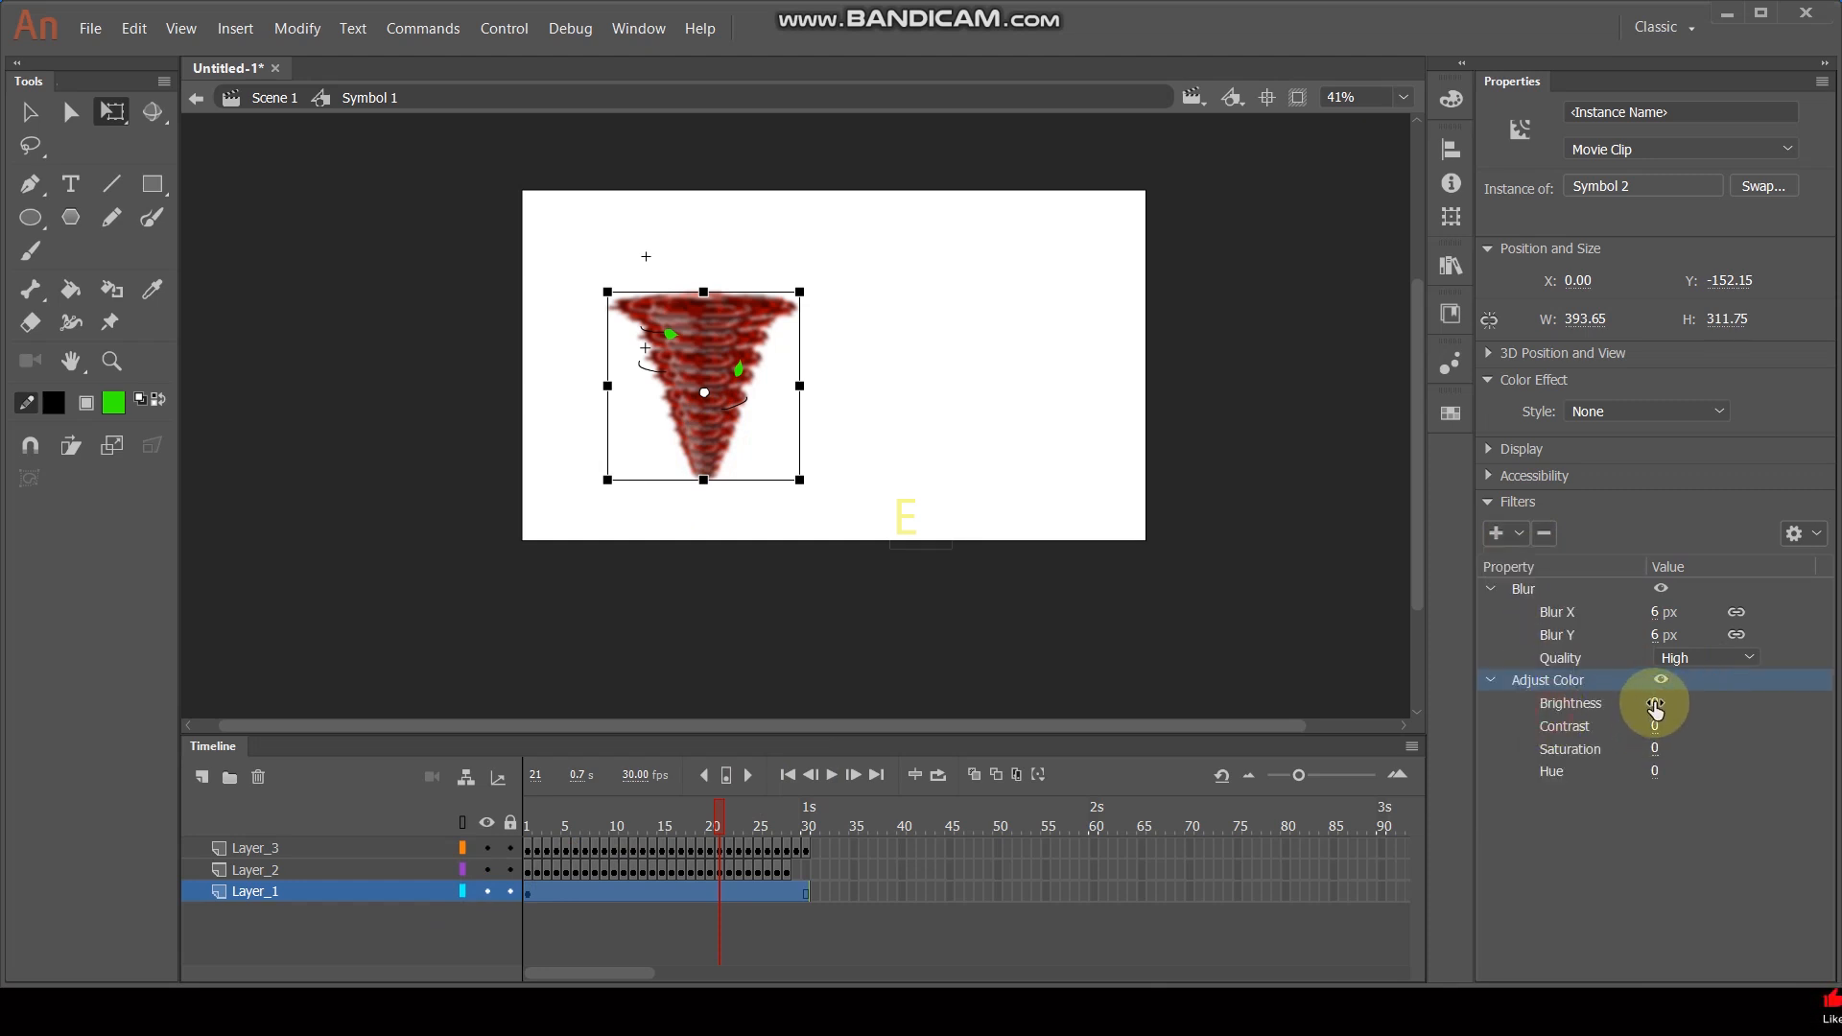
pyautogui.moveTo(1678, 702); pyautogui.dragTo(1639, 757)
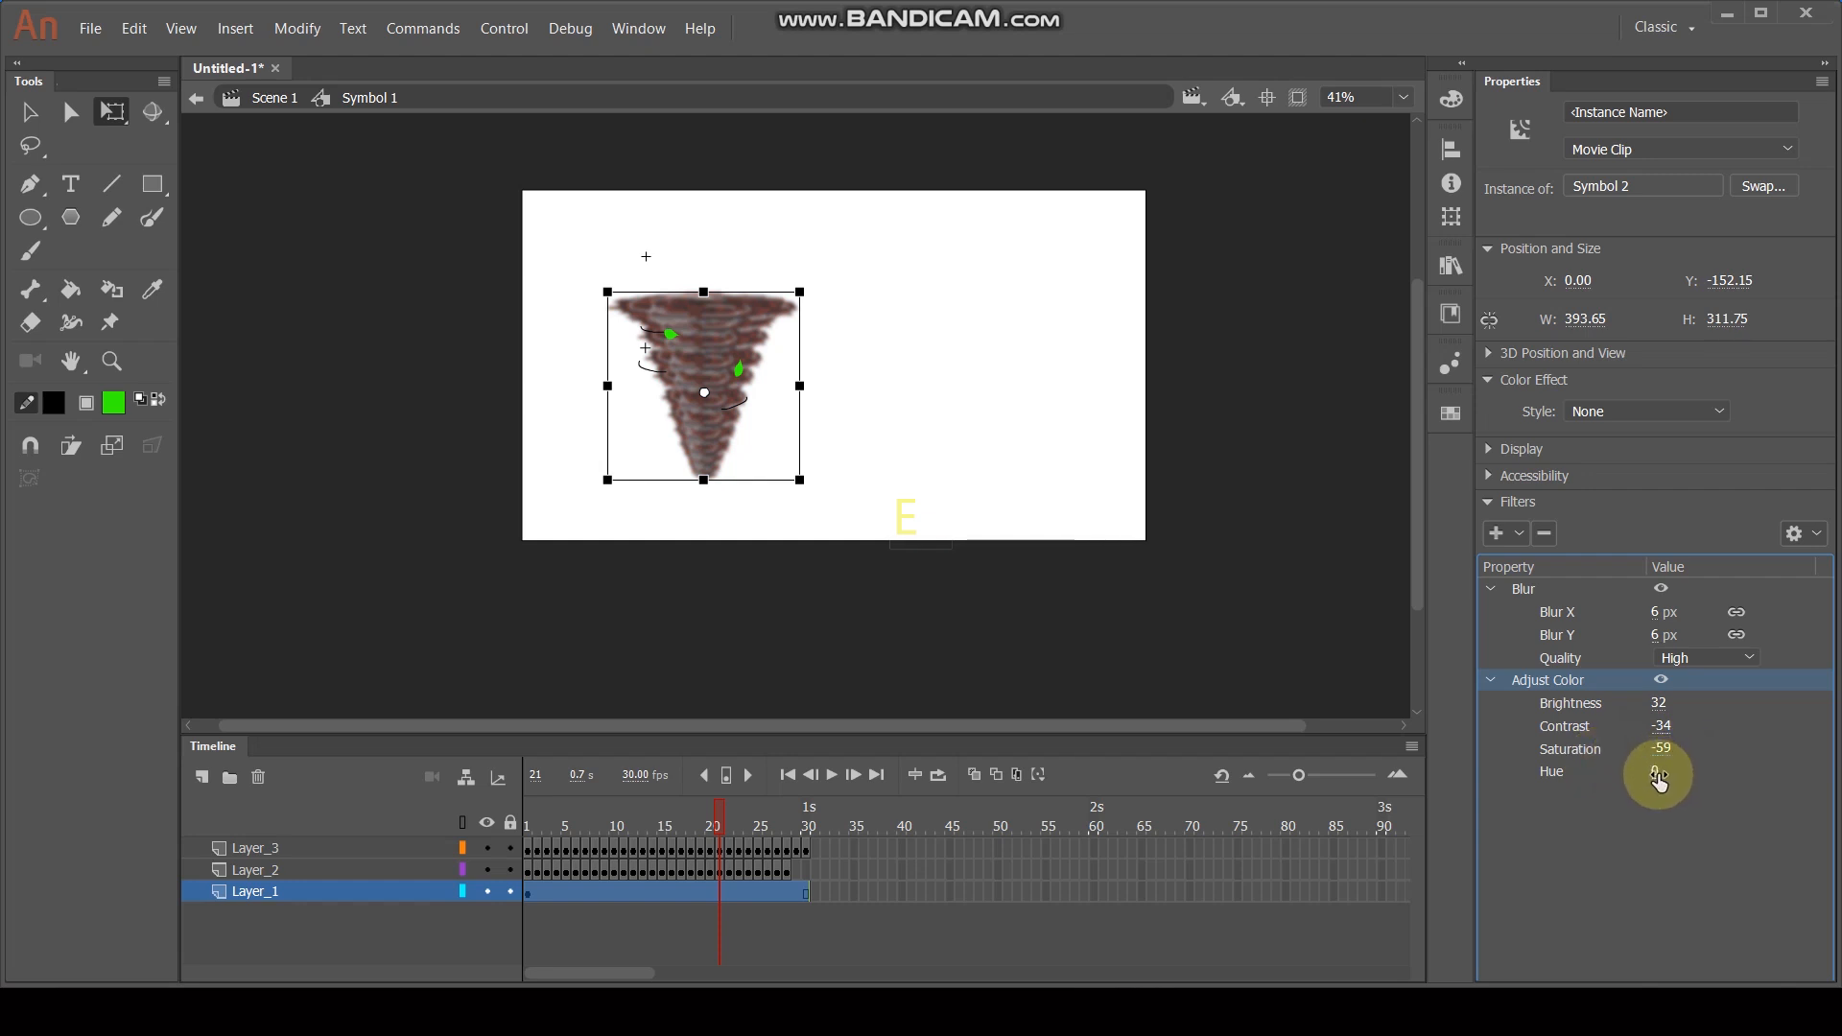
pyautogui.moveTo(1773, 764); pyautogui.dragTo(1604, 784)
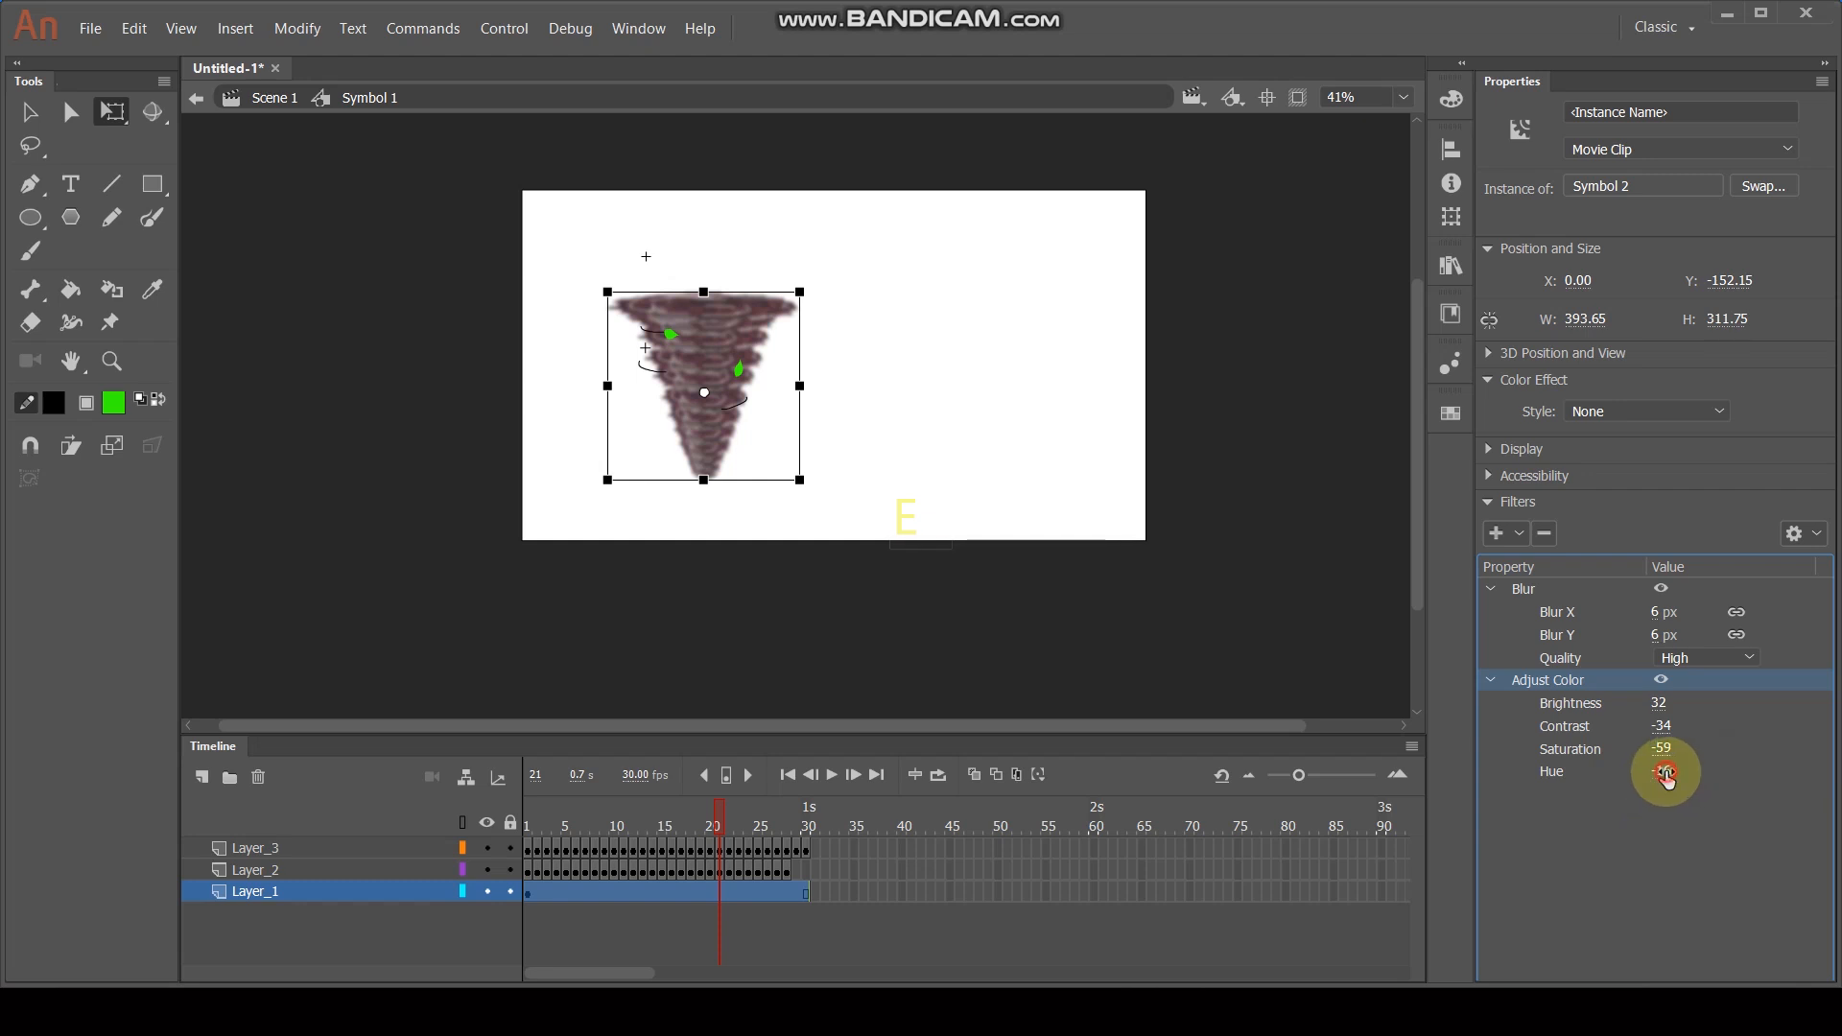
pyautogui.click(1664, 773)
pyautogui.write('0')
pyautogui.press('Return')
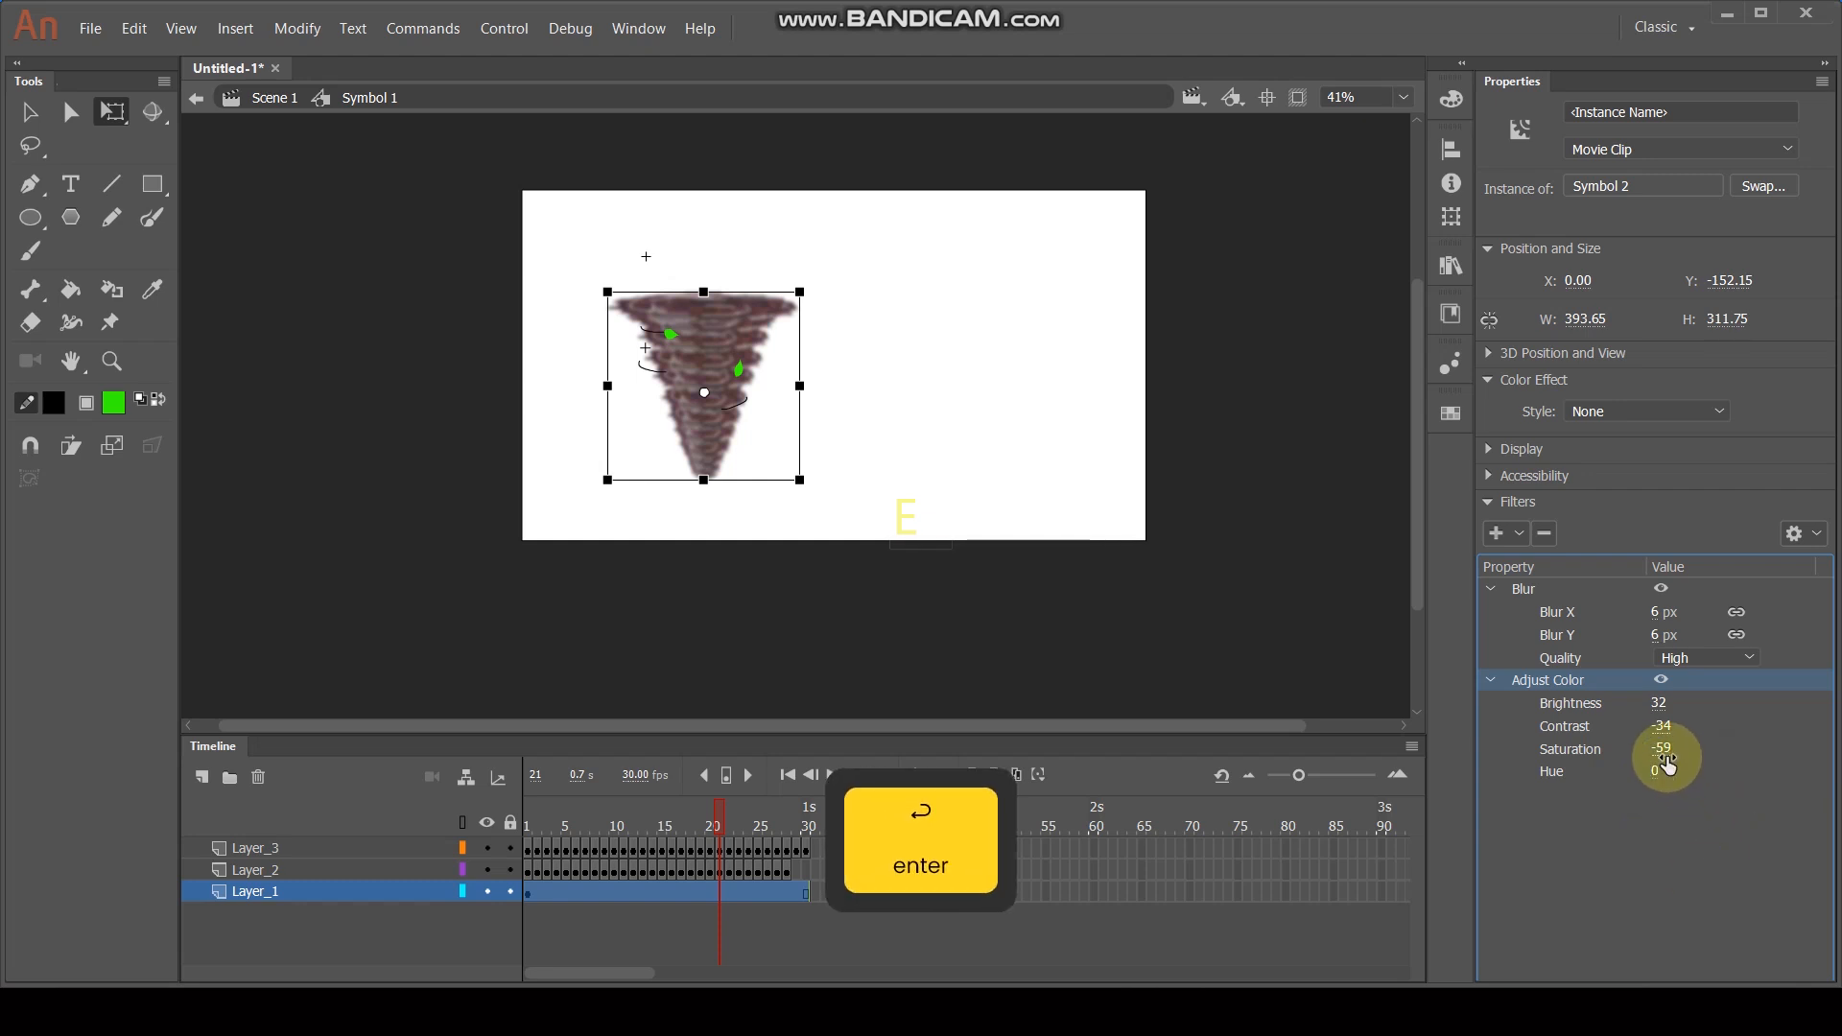
pyautogui.moveTo(1669, 758); pyautogui.dragTo(1575, 751)
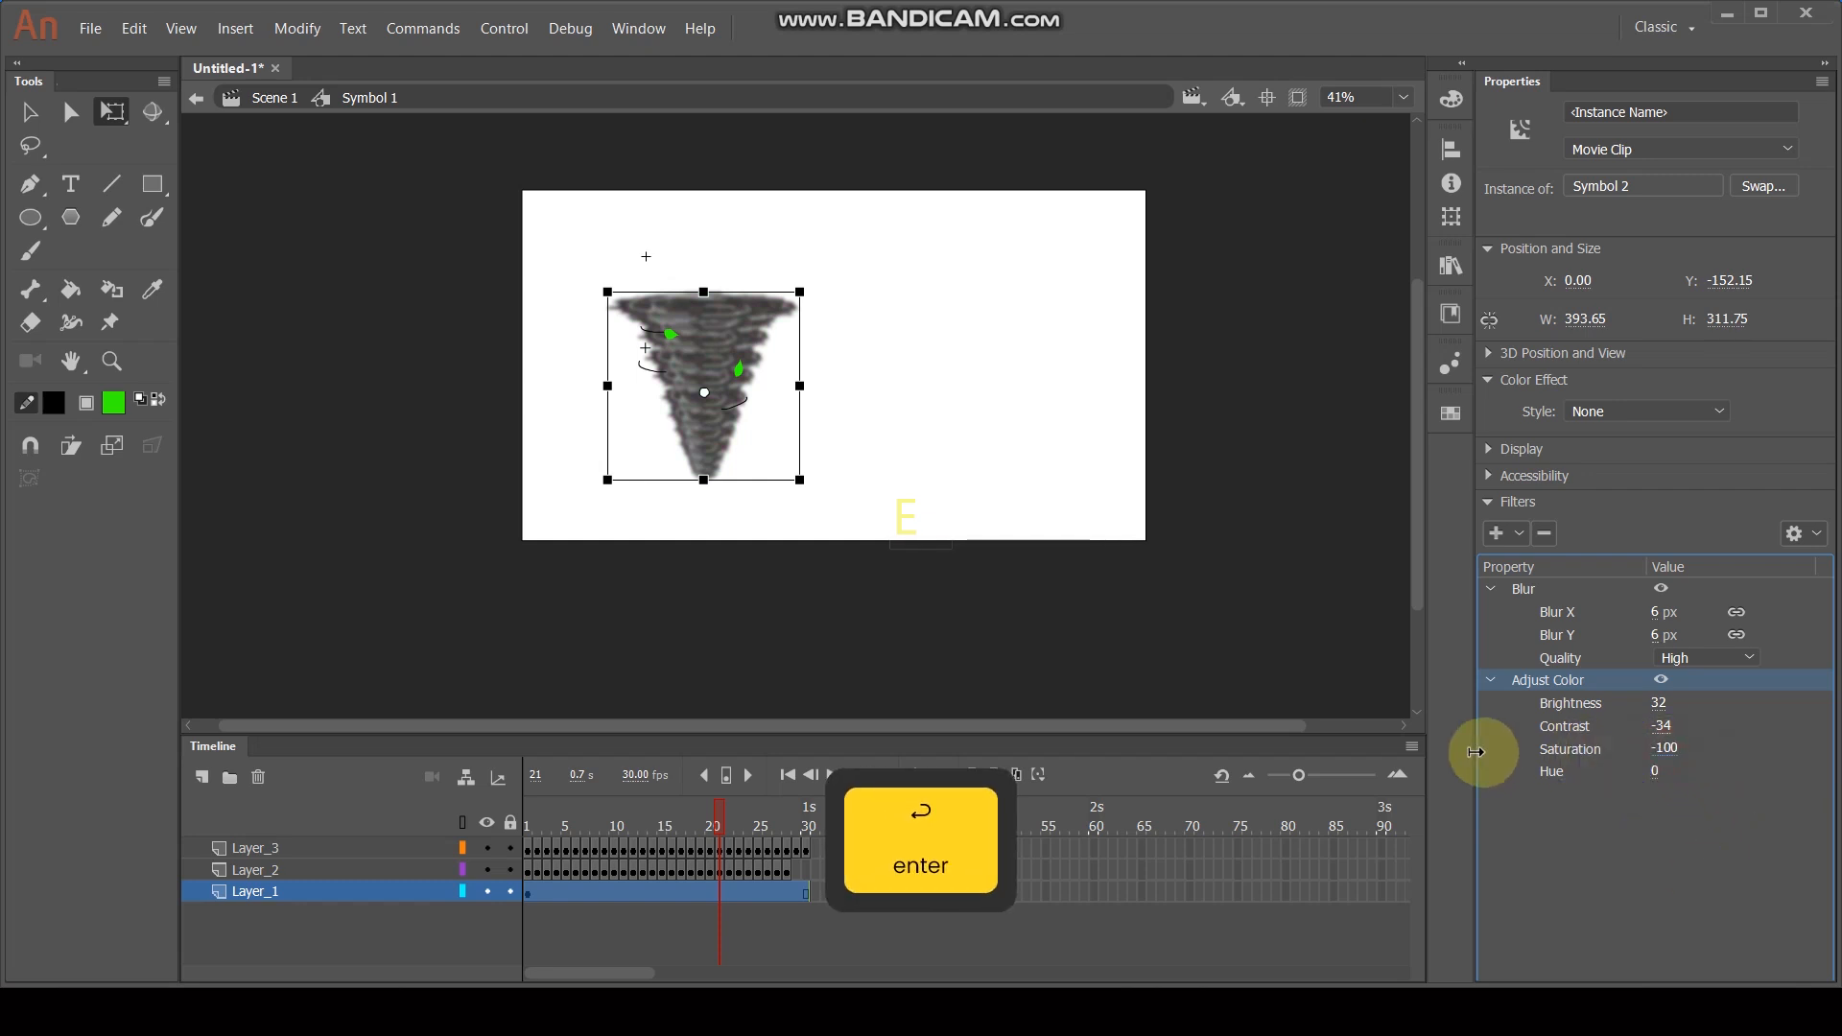
# Return to Scene 1 and test the movie in a maximized preview to check the recolored tornado
pyautogui.click(265, 98)
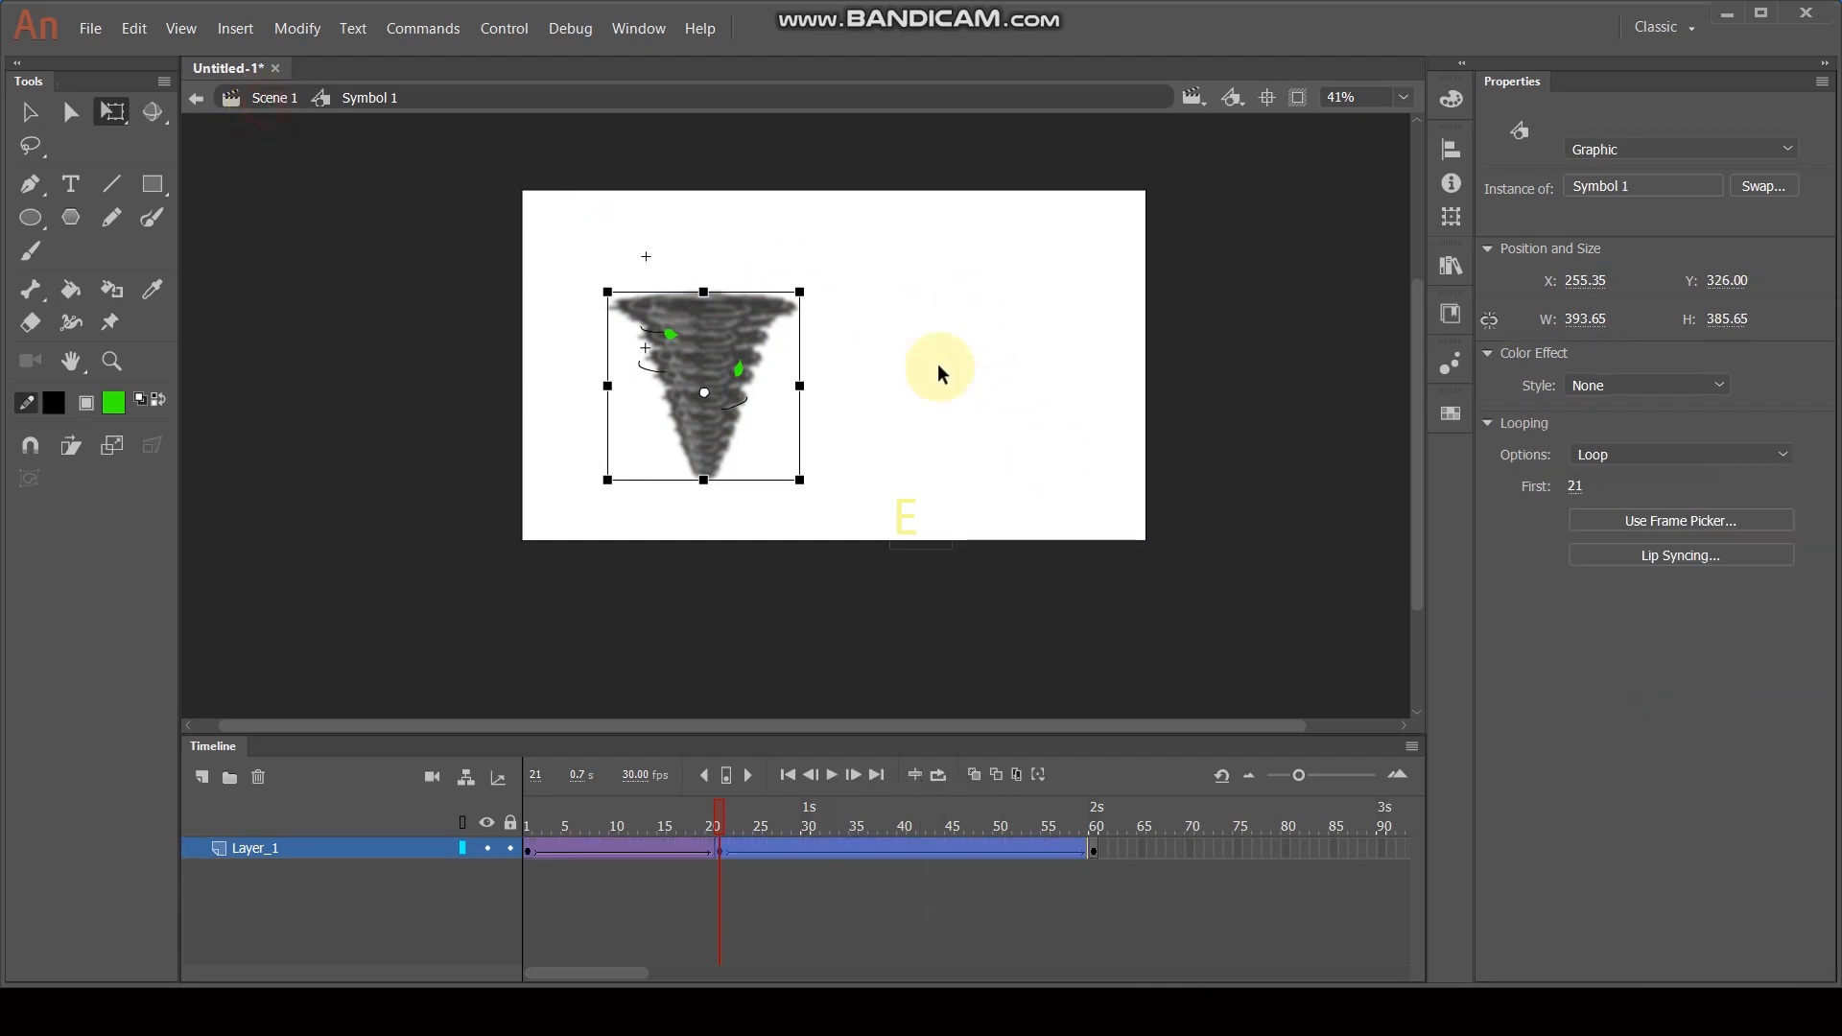
pyautogui.hotkey('ctrl', 'Return')
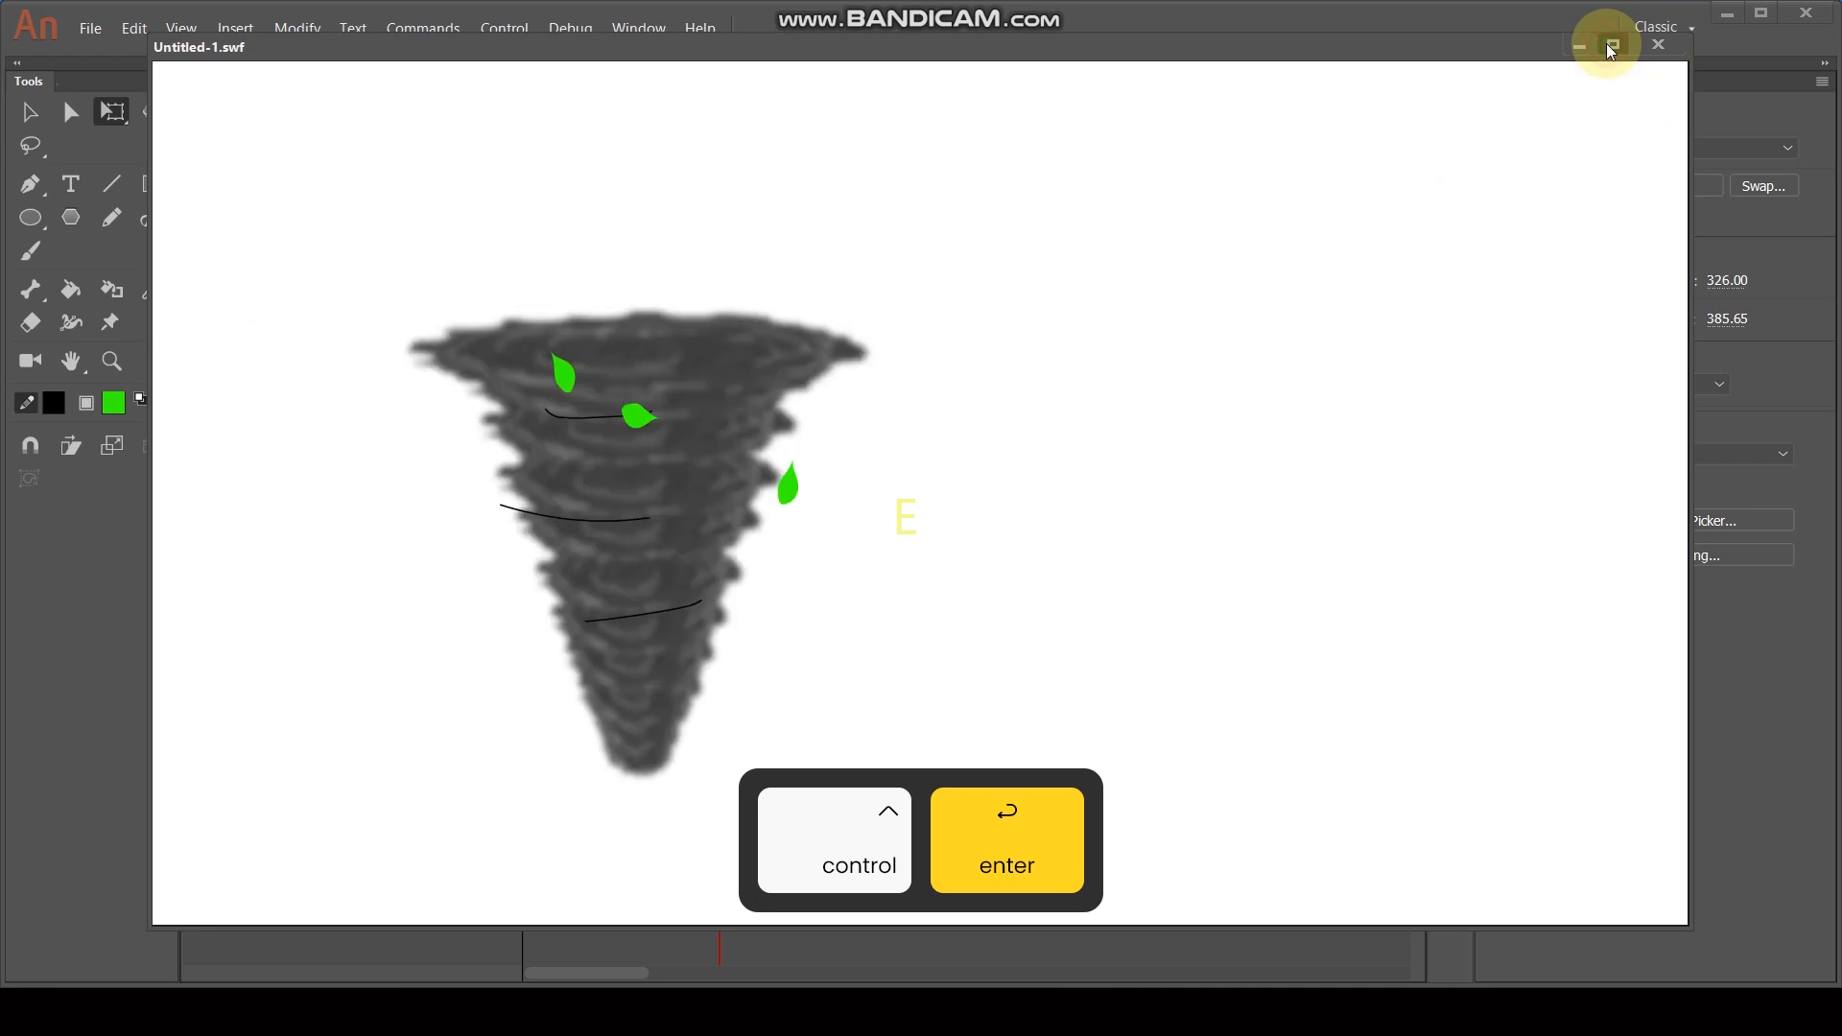
pyautogui.click(1613, 45)
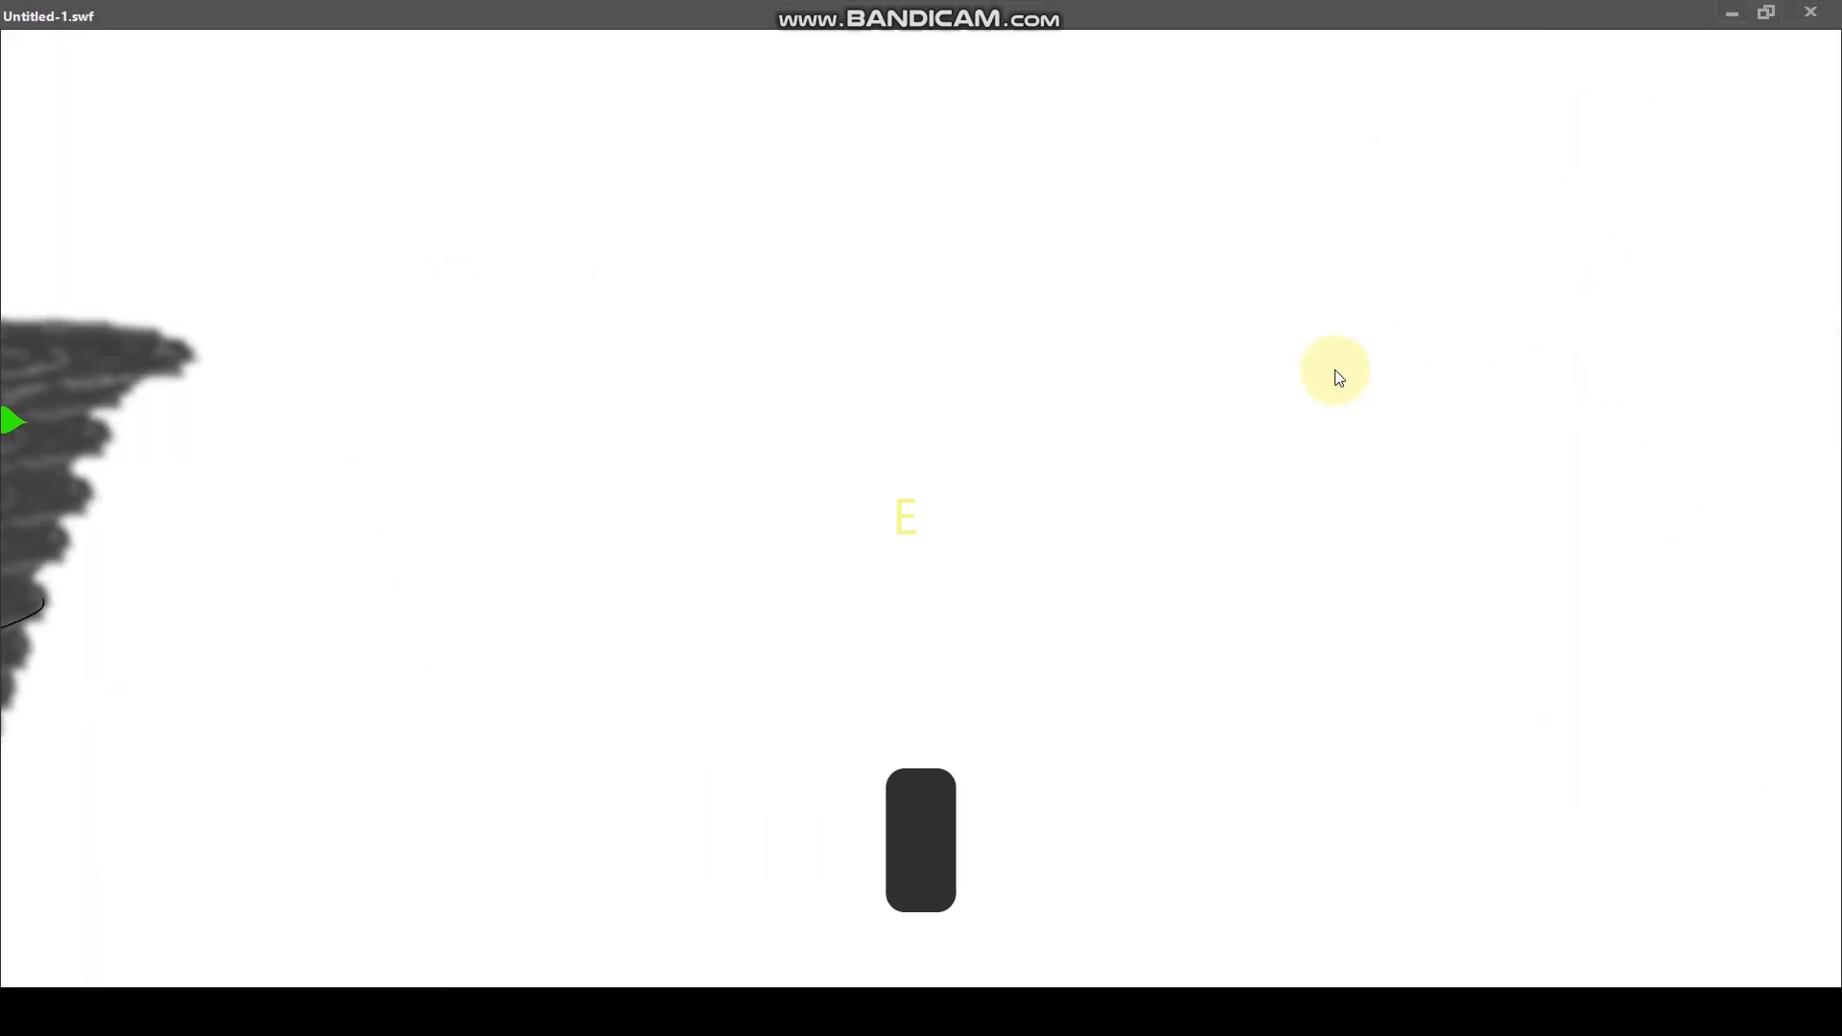